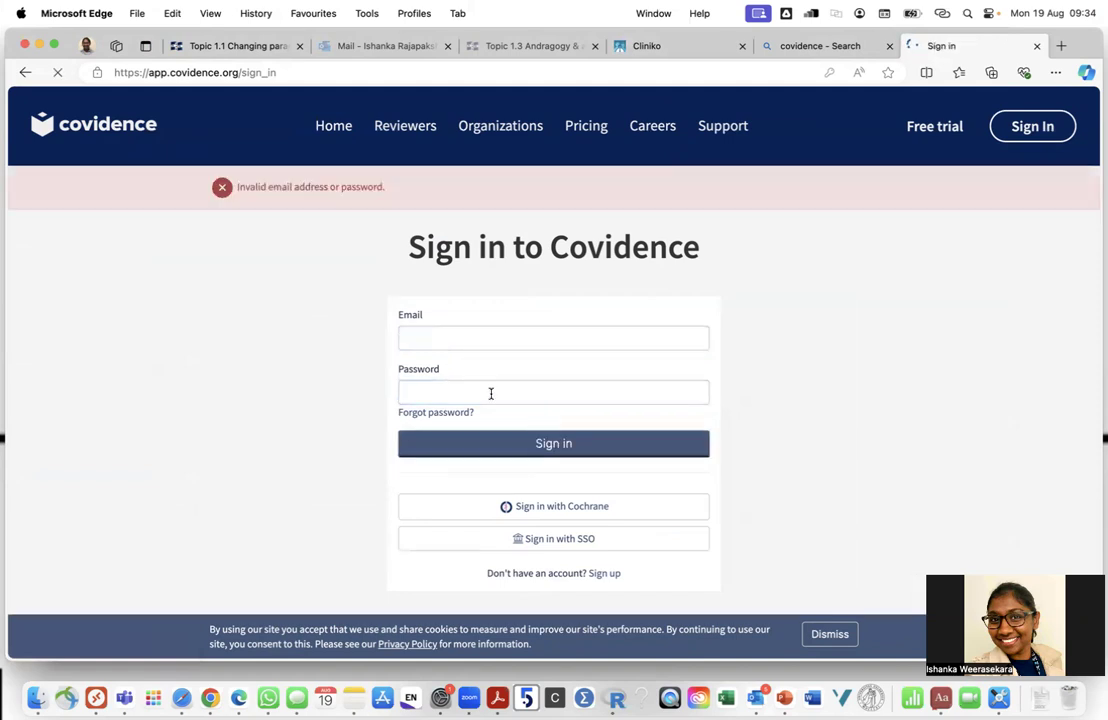
Sign in to Covidence with the saved account e-mail and password, declining to save the password
click(467, 338)
click(477, 388)
click(468, 393)
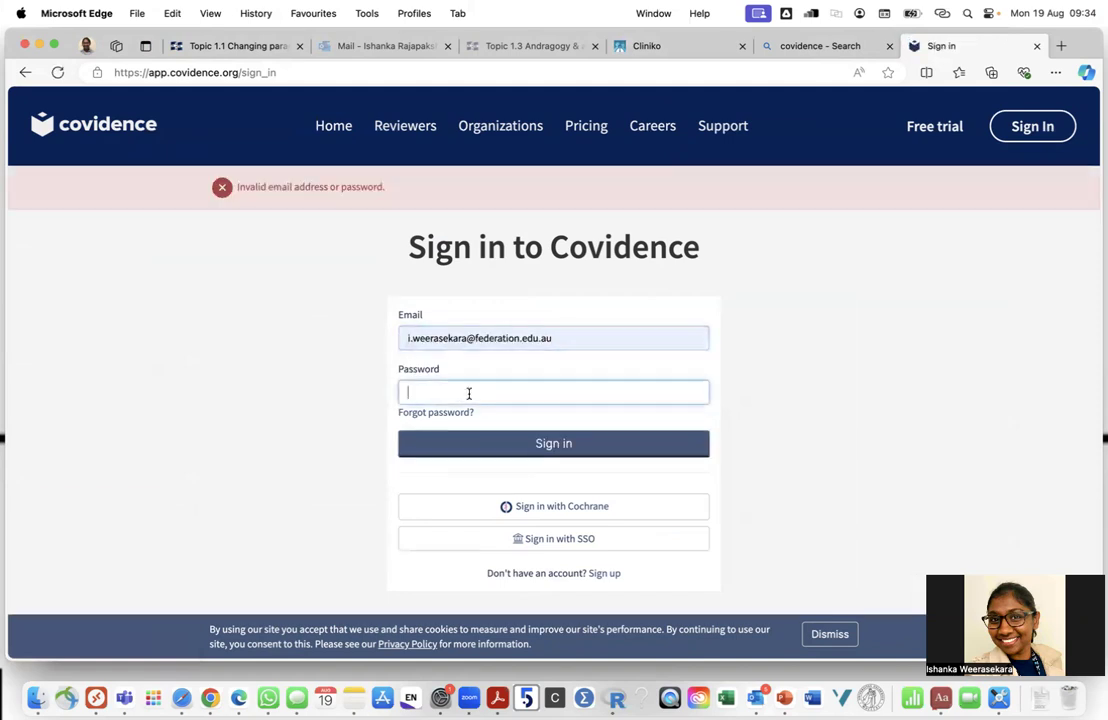
text(•)
click(530, 445)
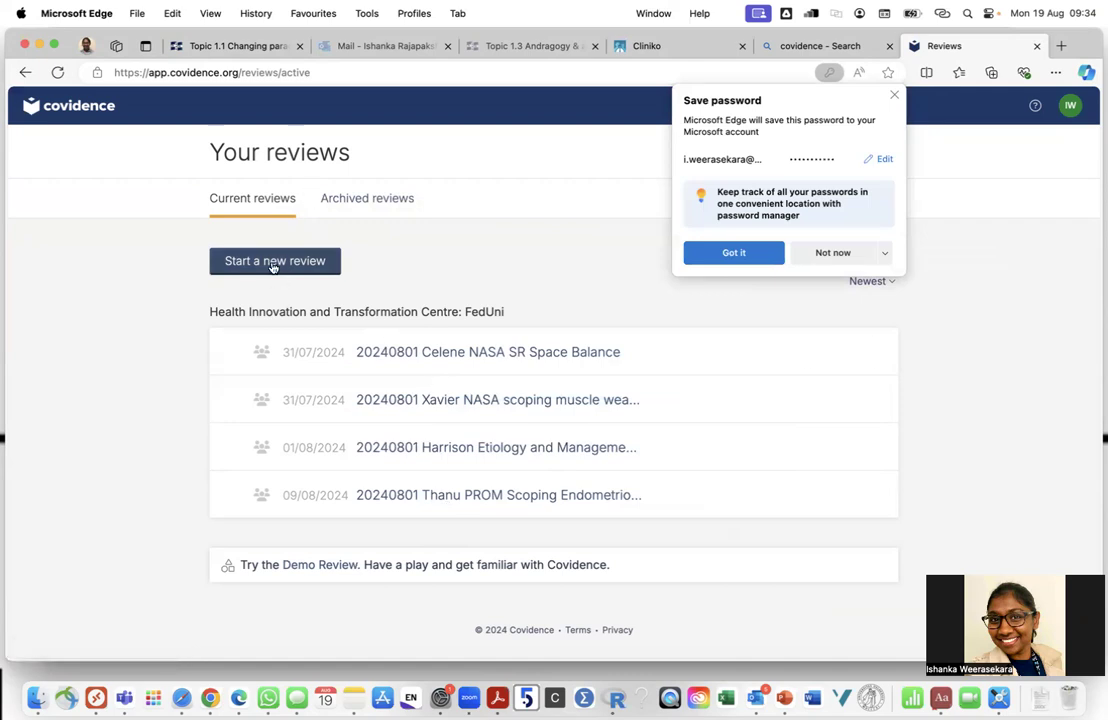
click(896, 96)
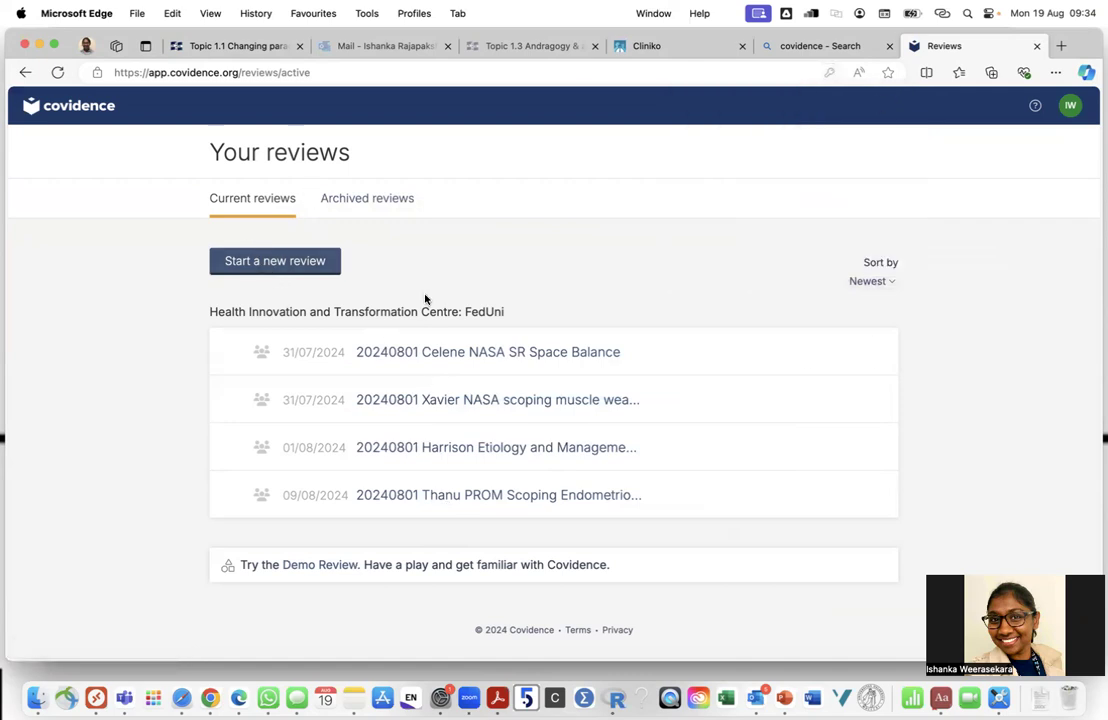
Start a new review and name it '20240819 Test'
click(269, 265)
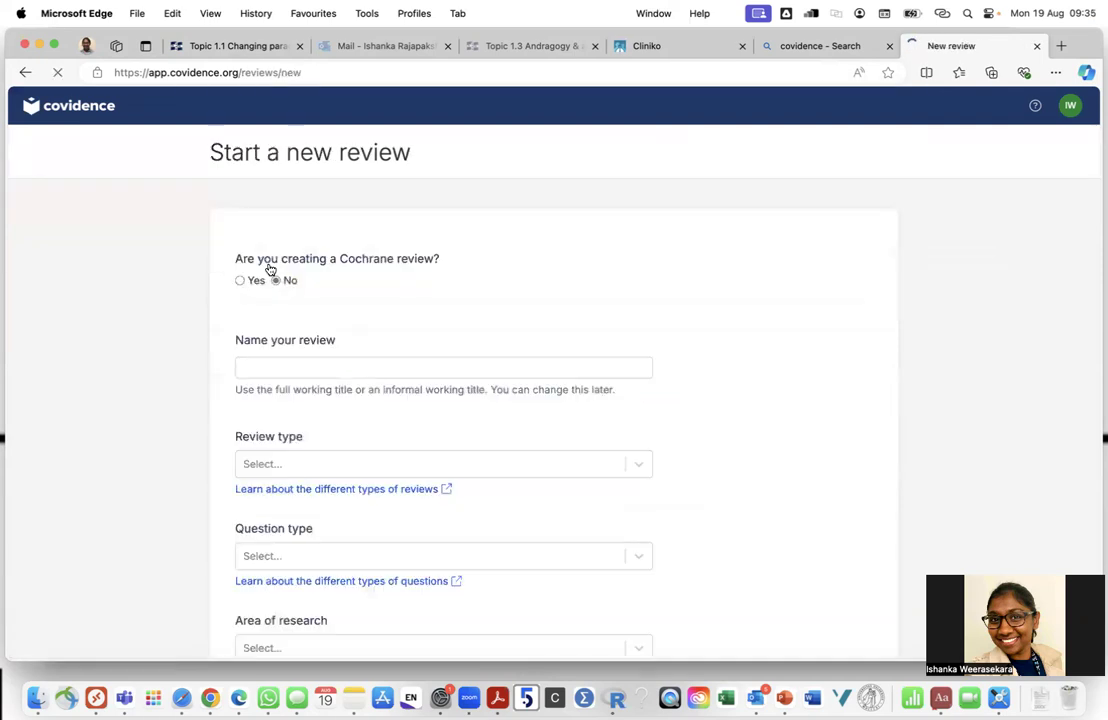
scroll(304, 373, down, 5)
scroll(304, 373, up, 5)
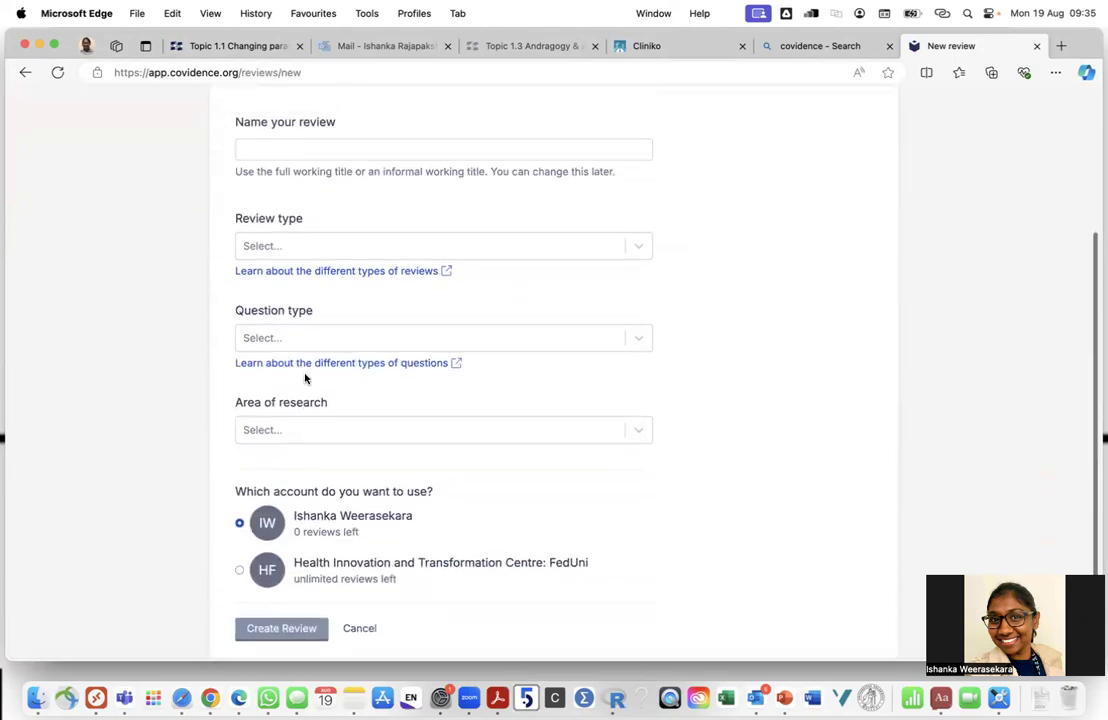
scroll(290, 350, down, 1)
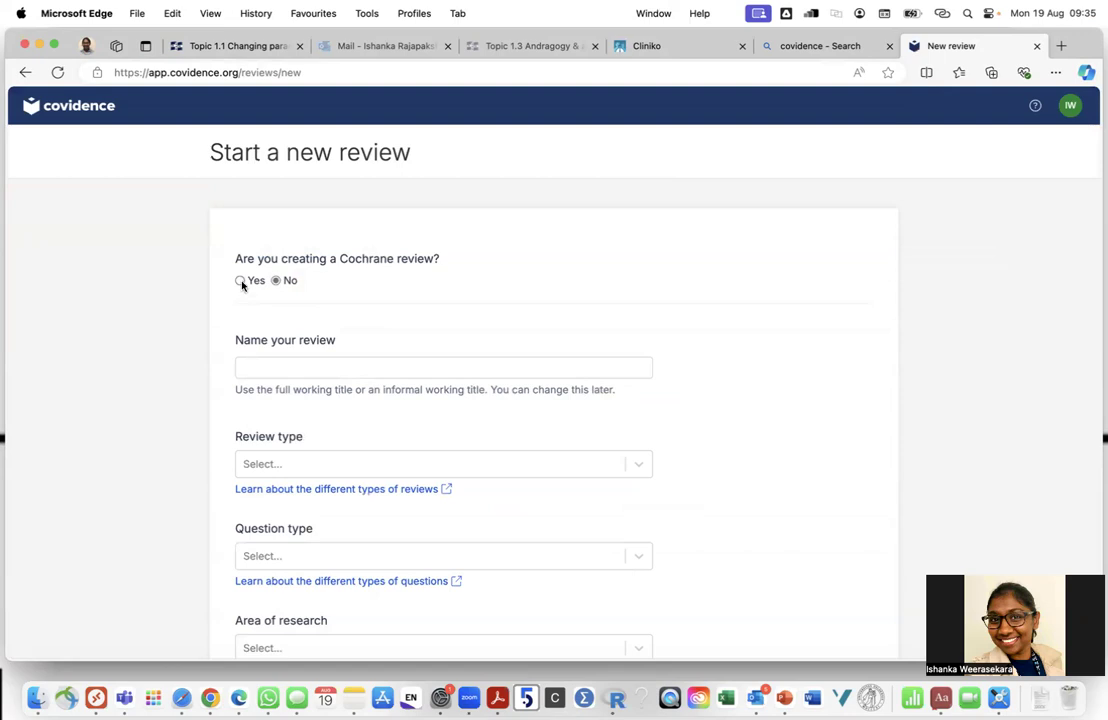
click(277, 367)
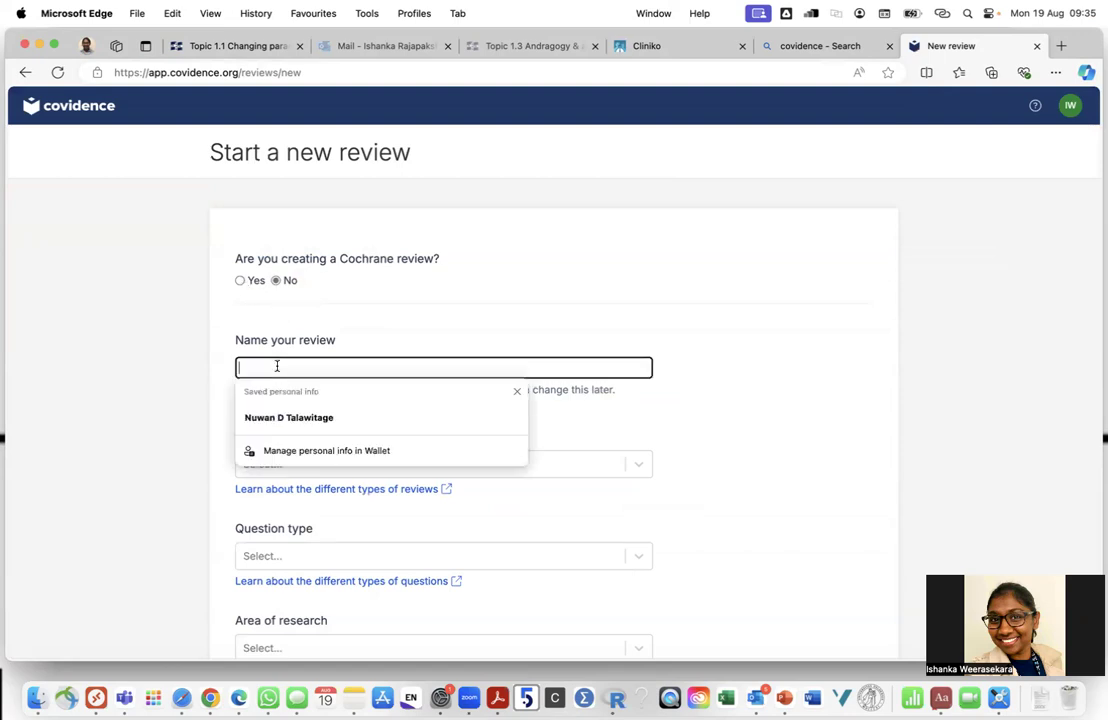
text(2024)
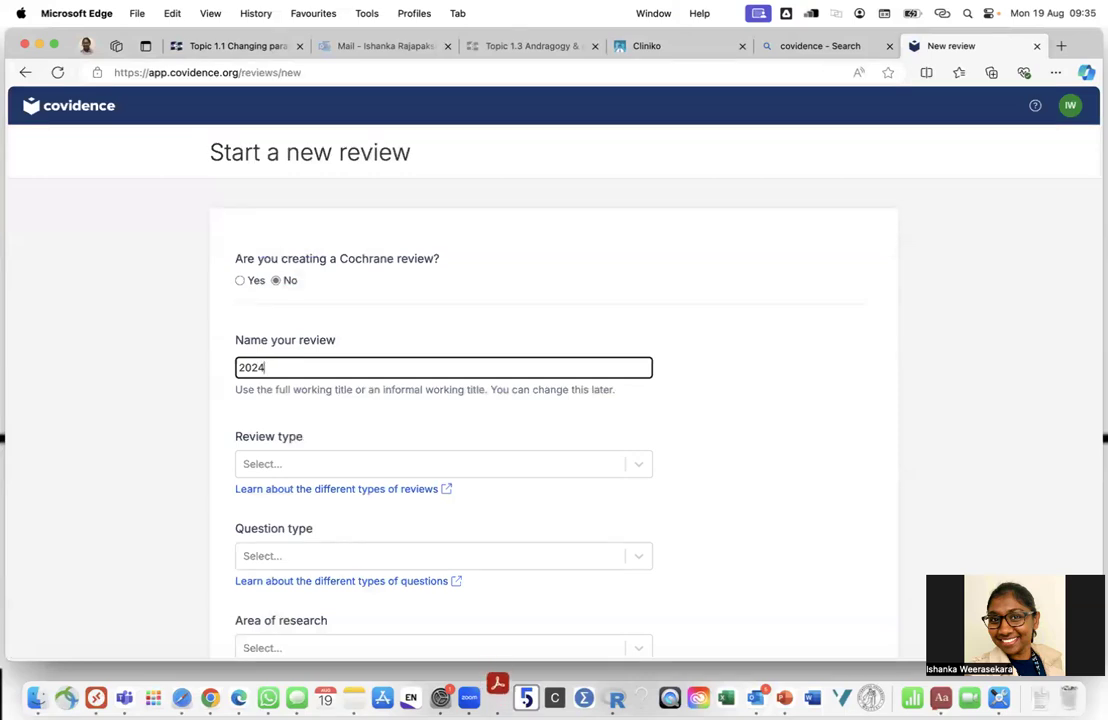
text(08)
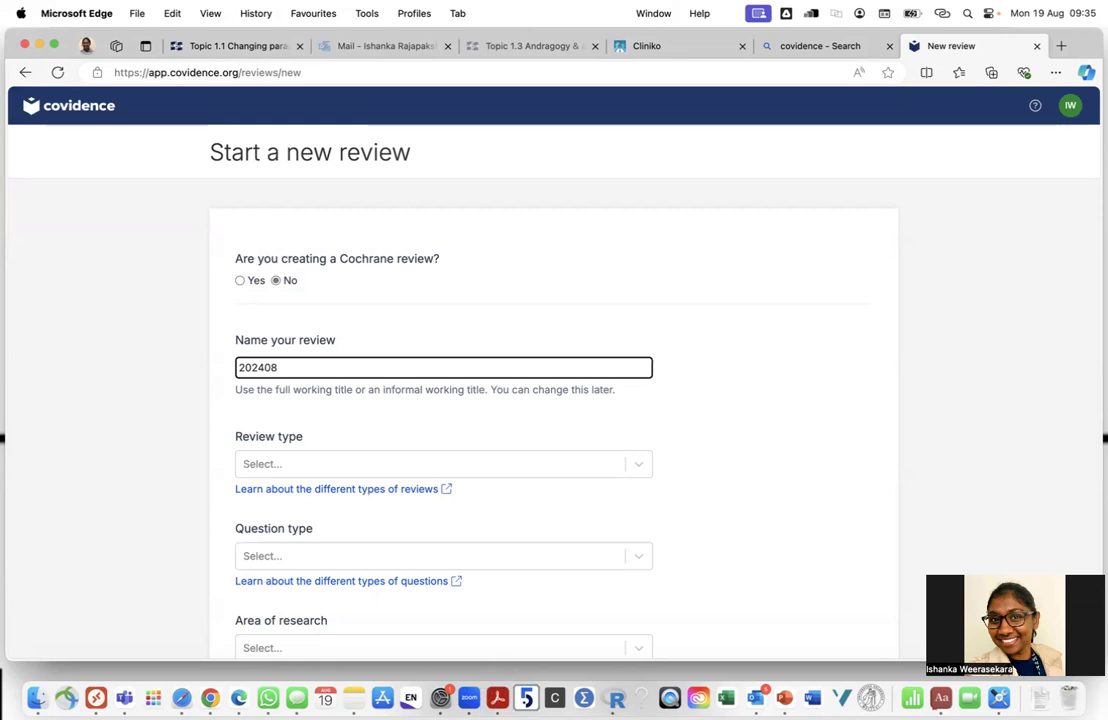
text(19 Test)
scroll(300, 340, down, 2)
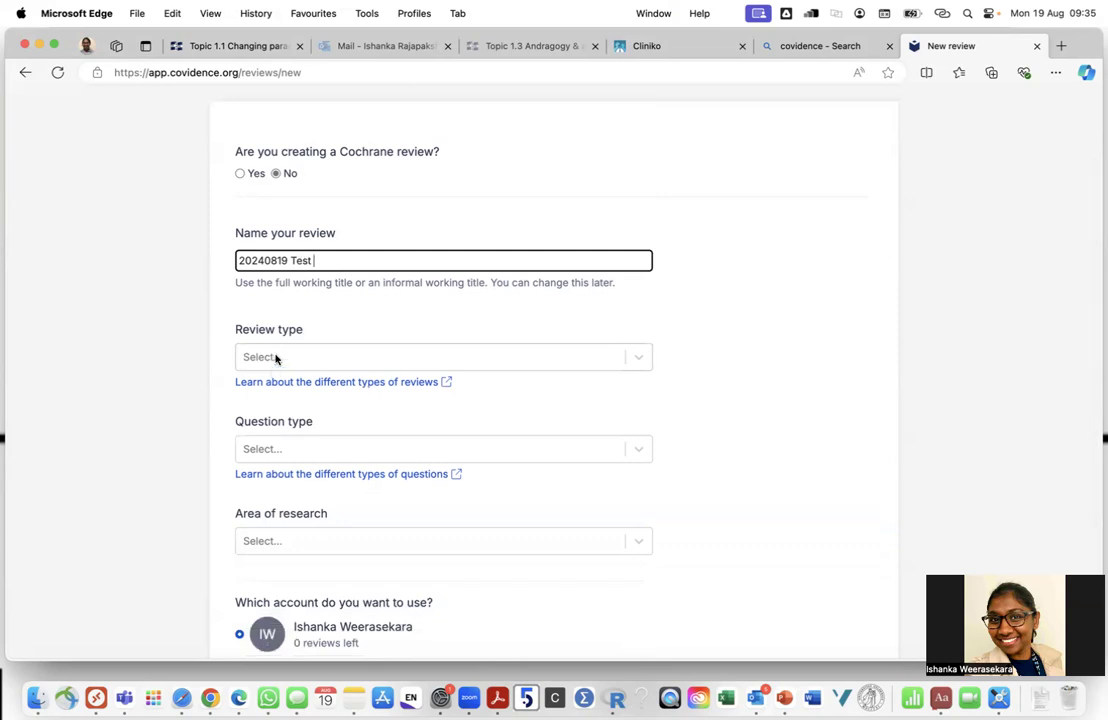
Choose Systematic review, Therapy (Intervention / Treatment), and Medical and health sciences as review type, question and area
click(277, 357)
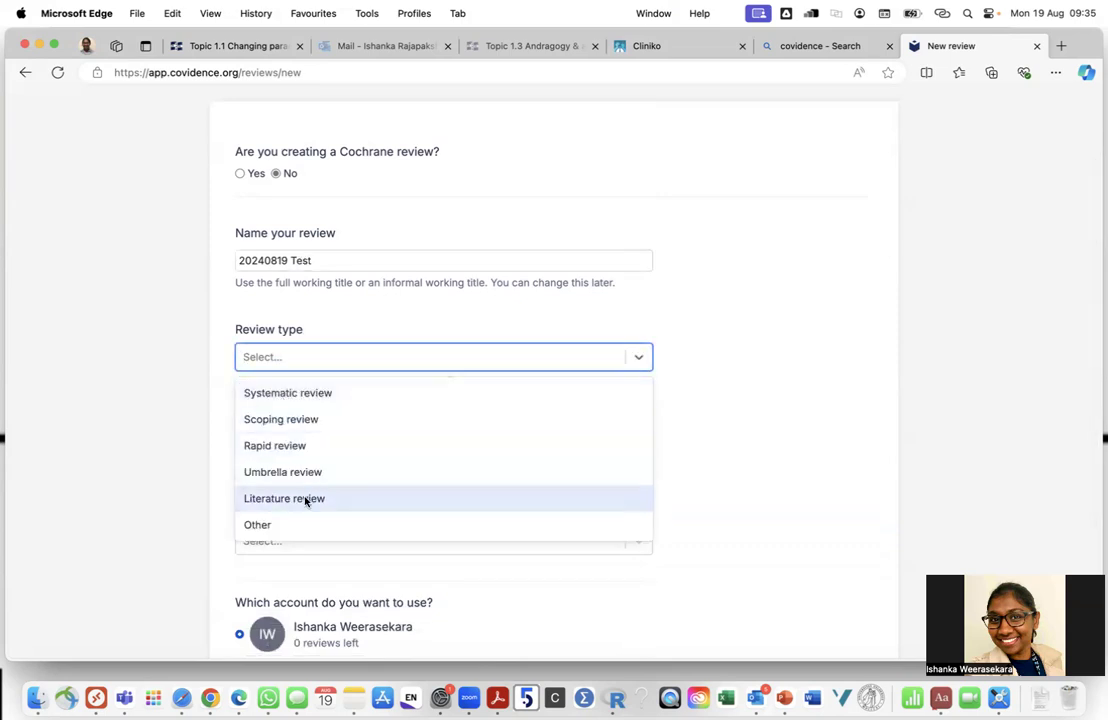
click(300, 397)
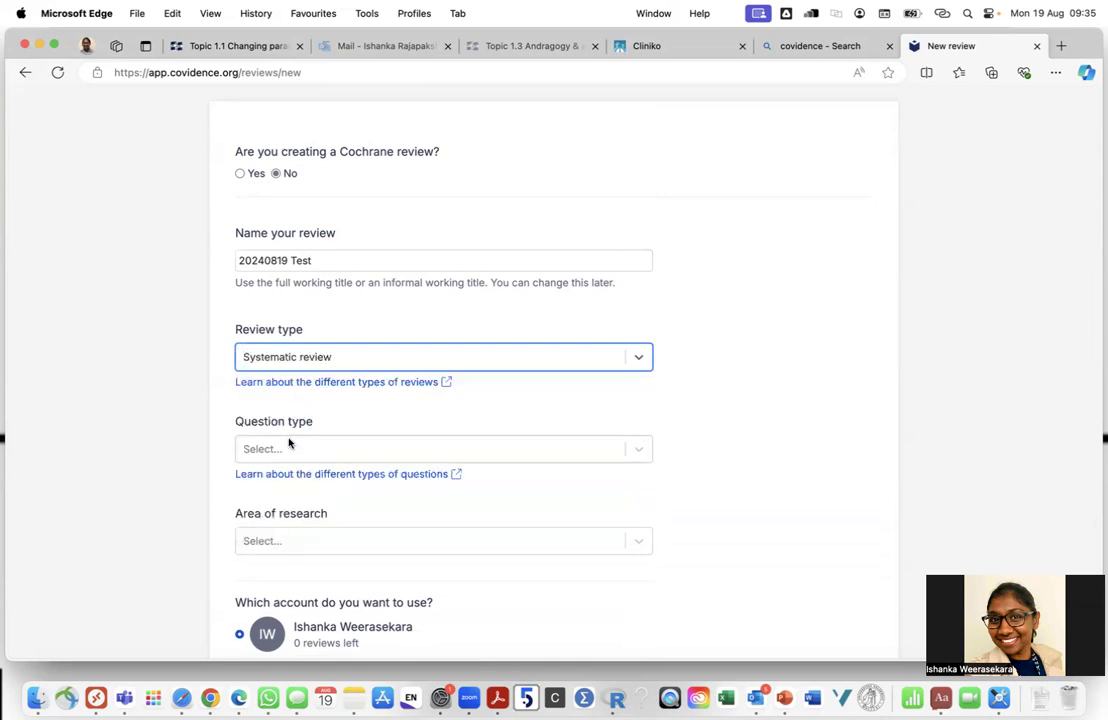
click(292, 447)
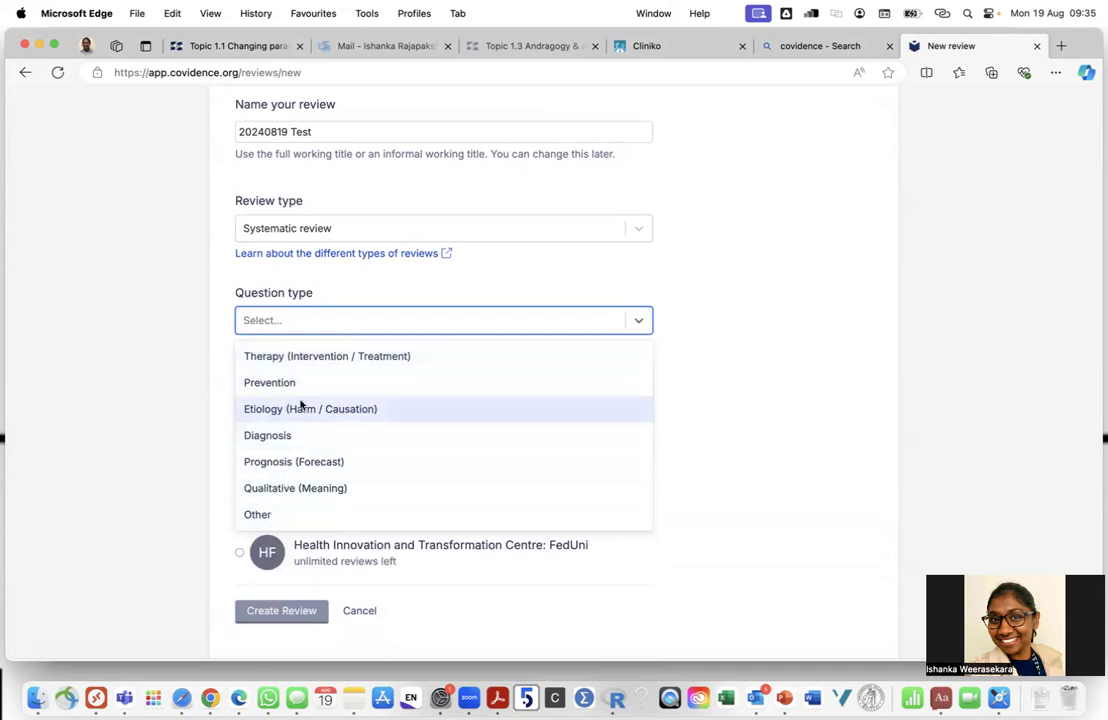
click(309, 357)
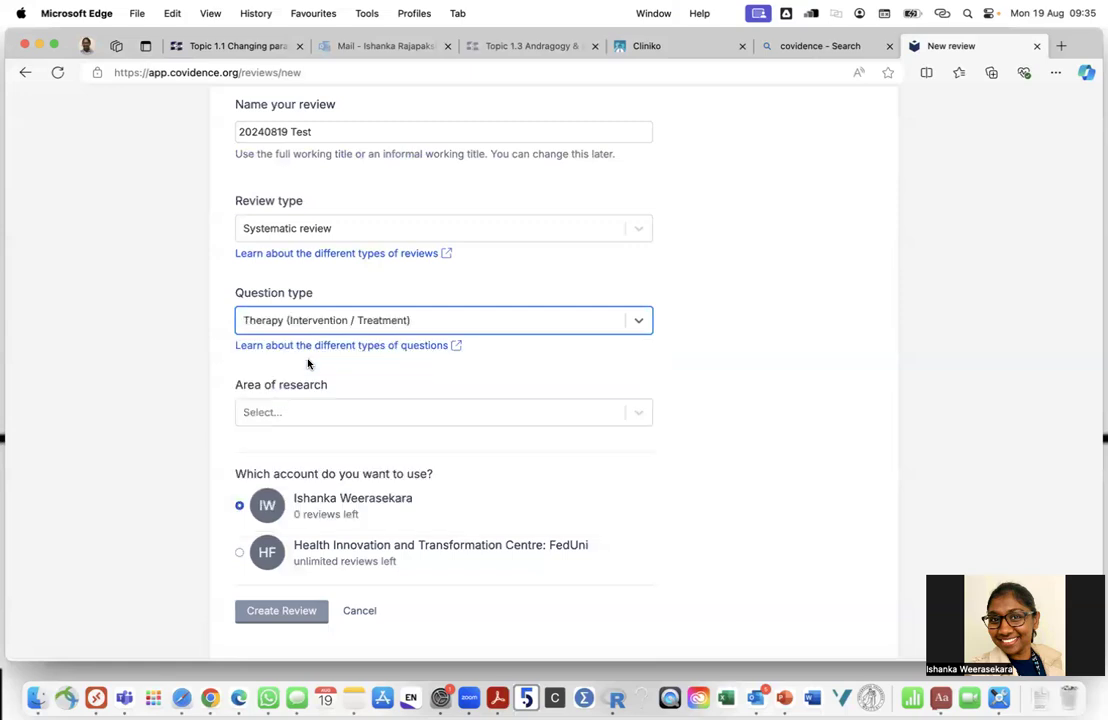
scroll(340, 368, down, 3)
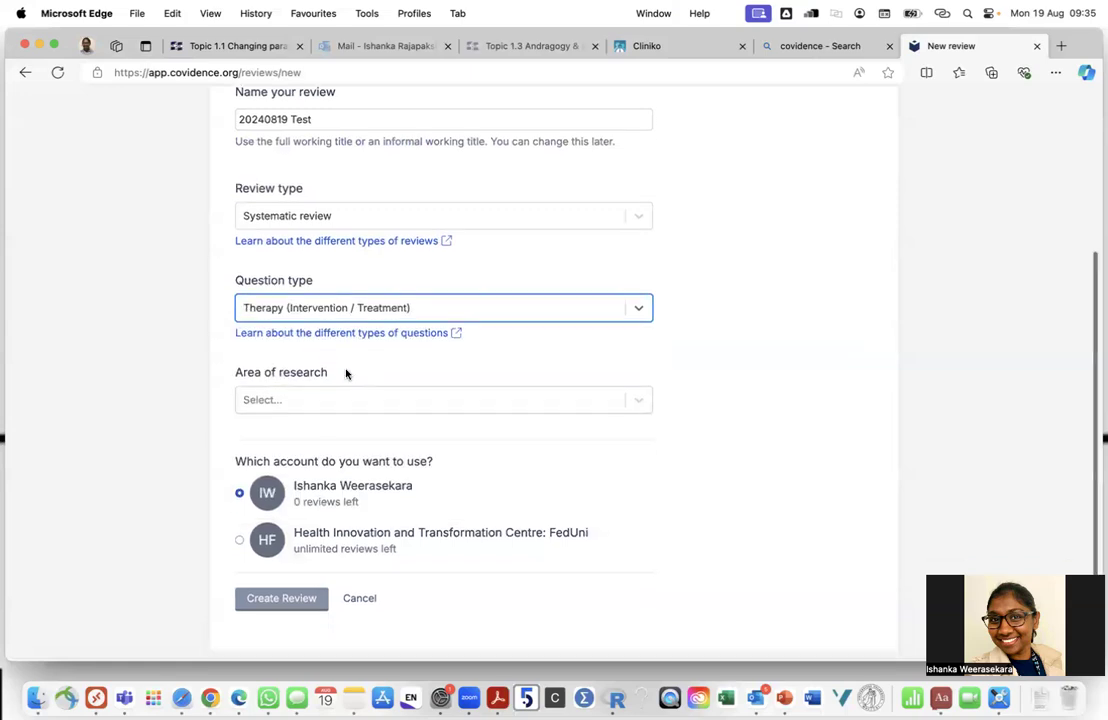
click(330, 351)
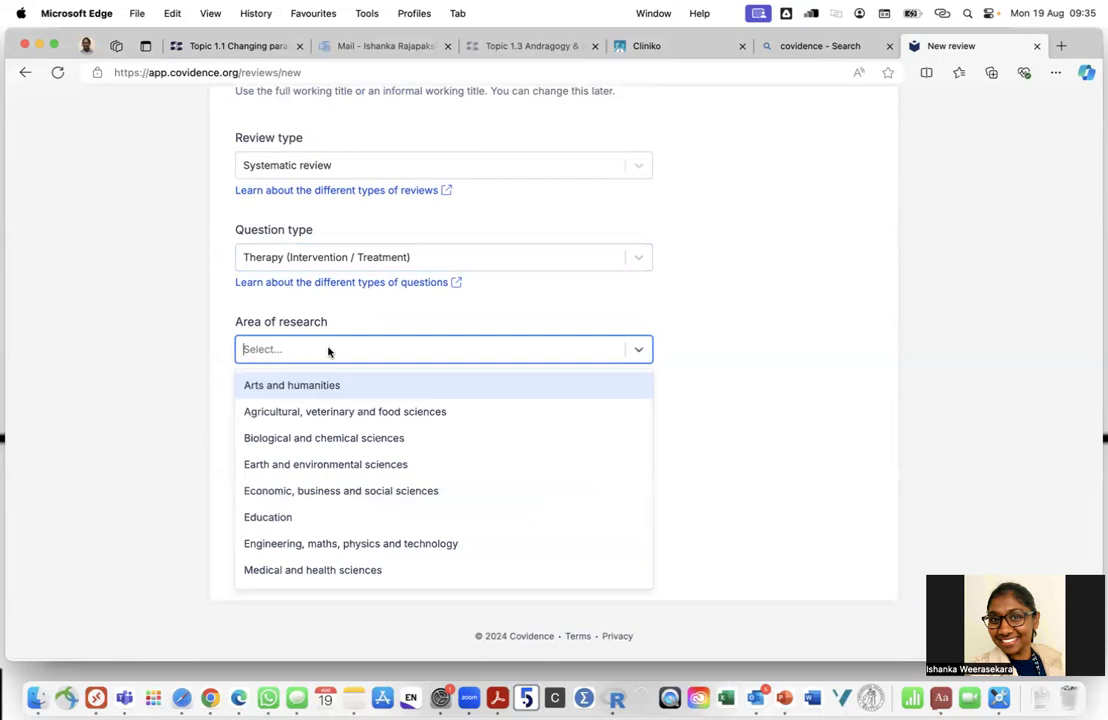
click(301, 570)
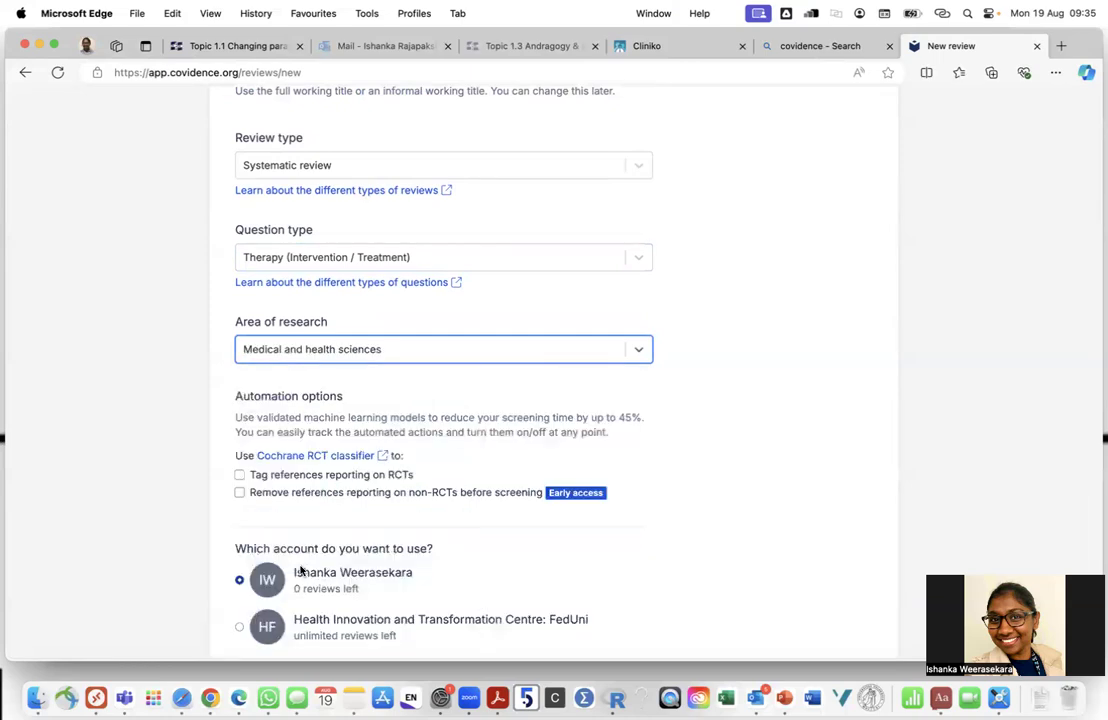
scroll(300, 572, down, 2)
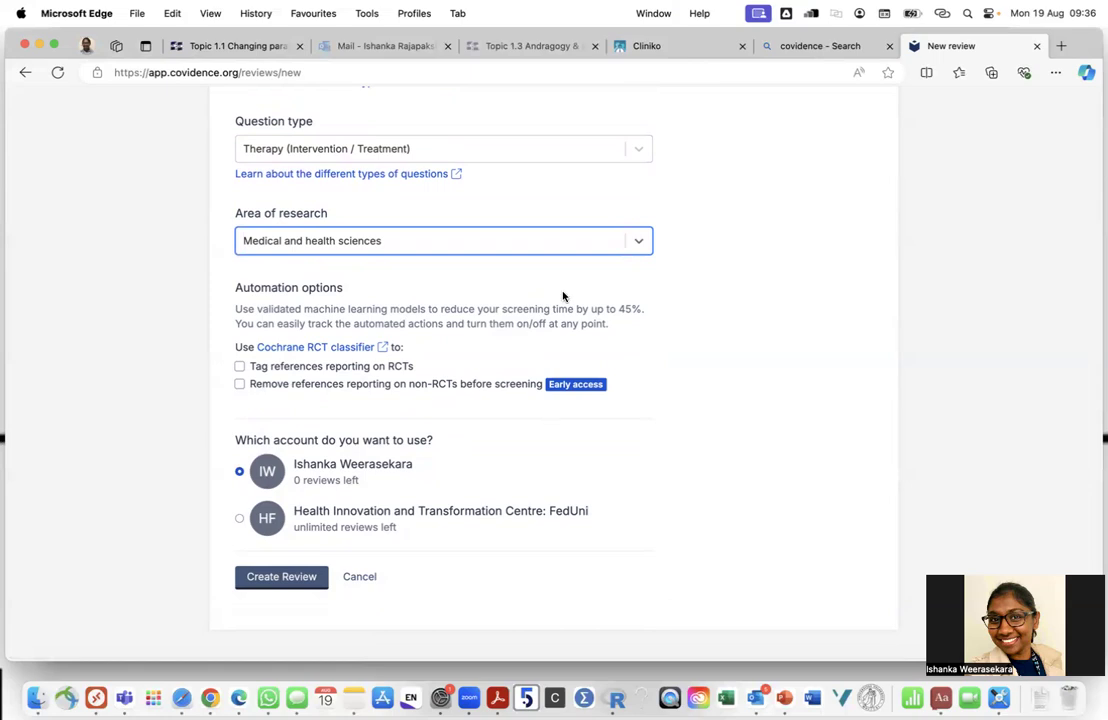
Assign the review to the Health Innovation and Transformation Centre: FedUni account and create it
click(239, 518)
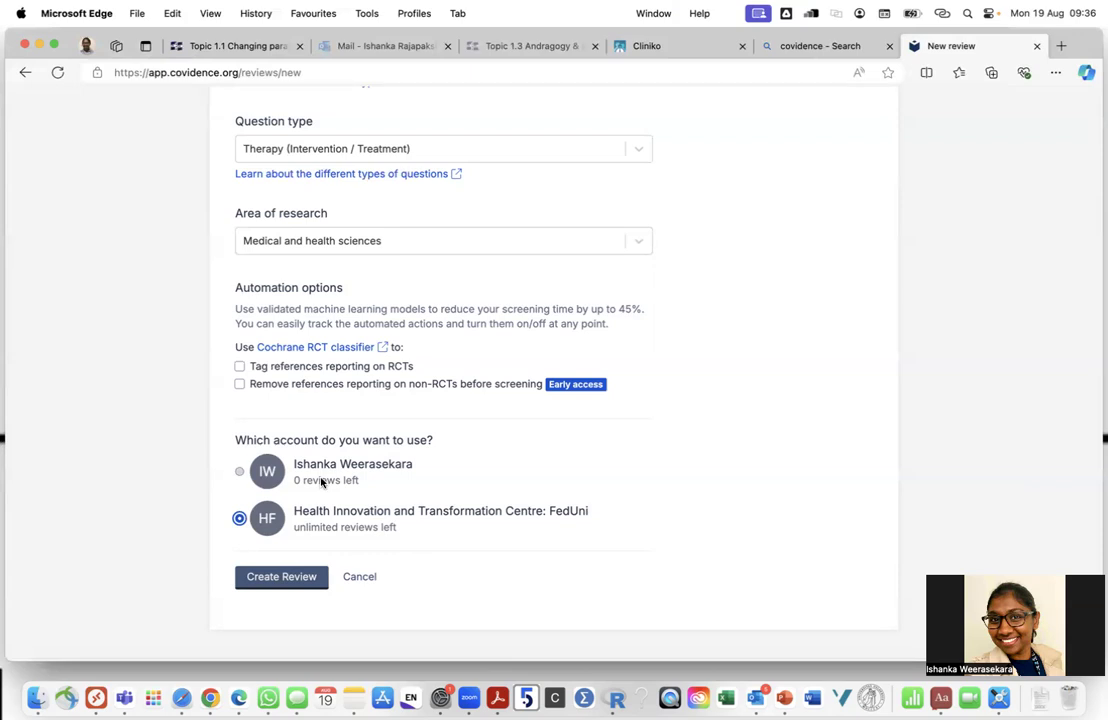
click(283, 585)
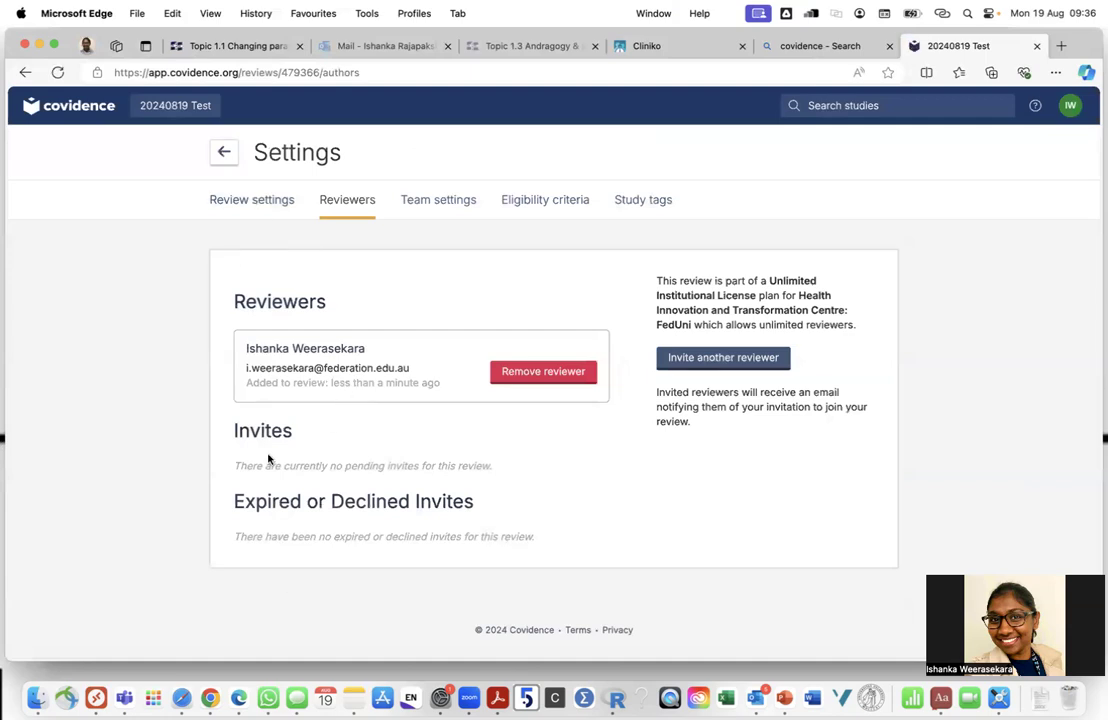
Invite a second reviewer by first name and e-mail, then remove the pending invite
click(259, 201)
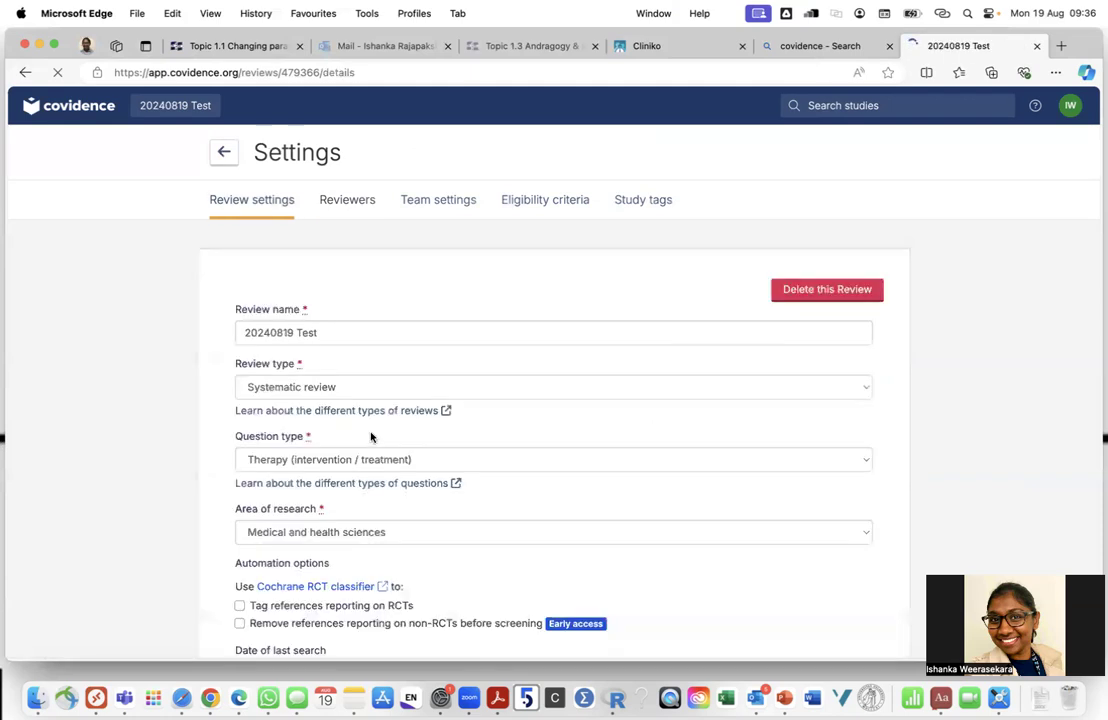
click(345, 202)
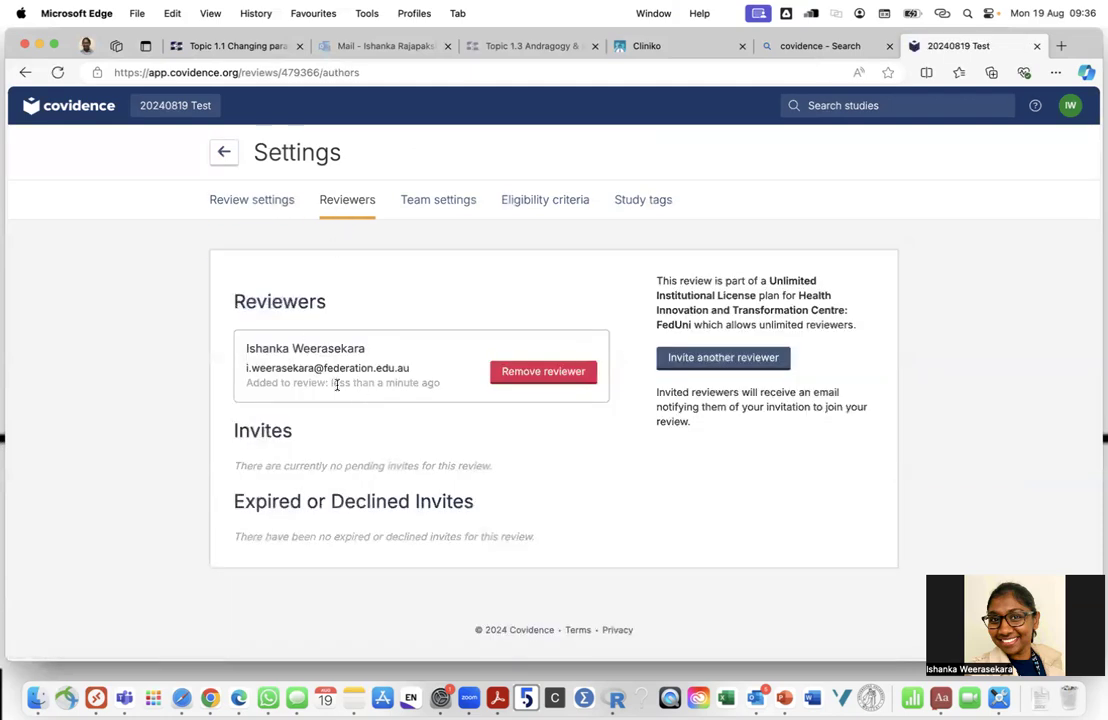
click(710, 359)
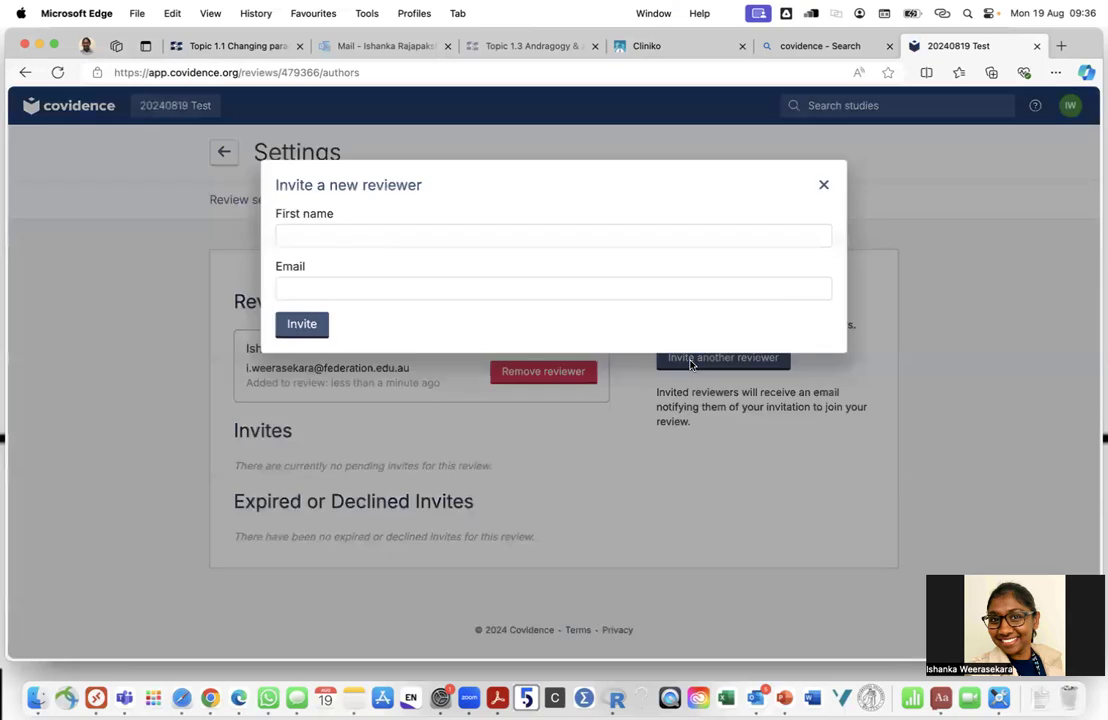
text(Ishanka)
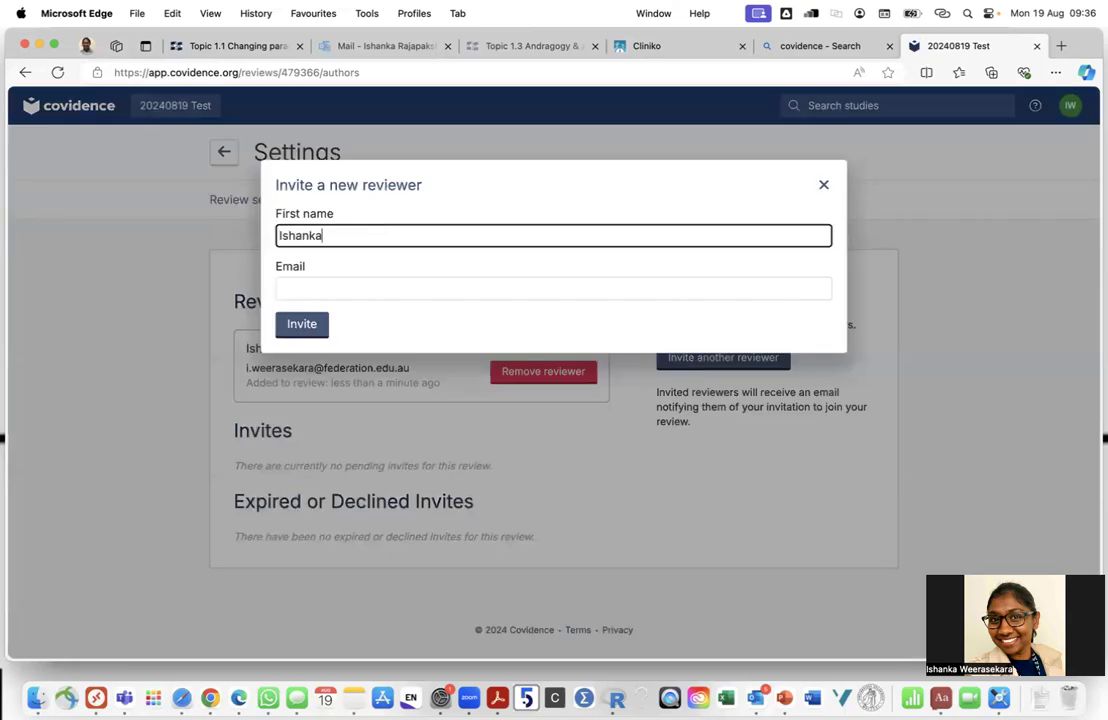
click(308, 286)
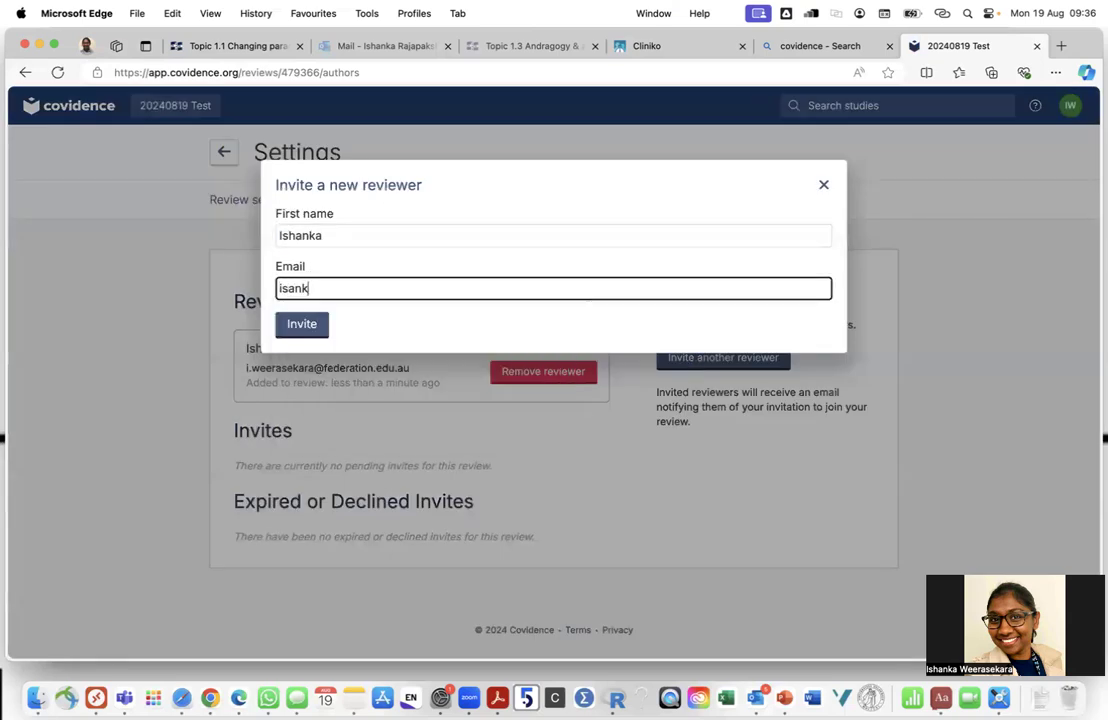
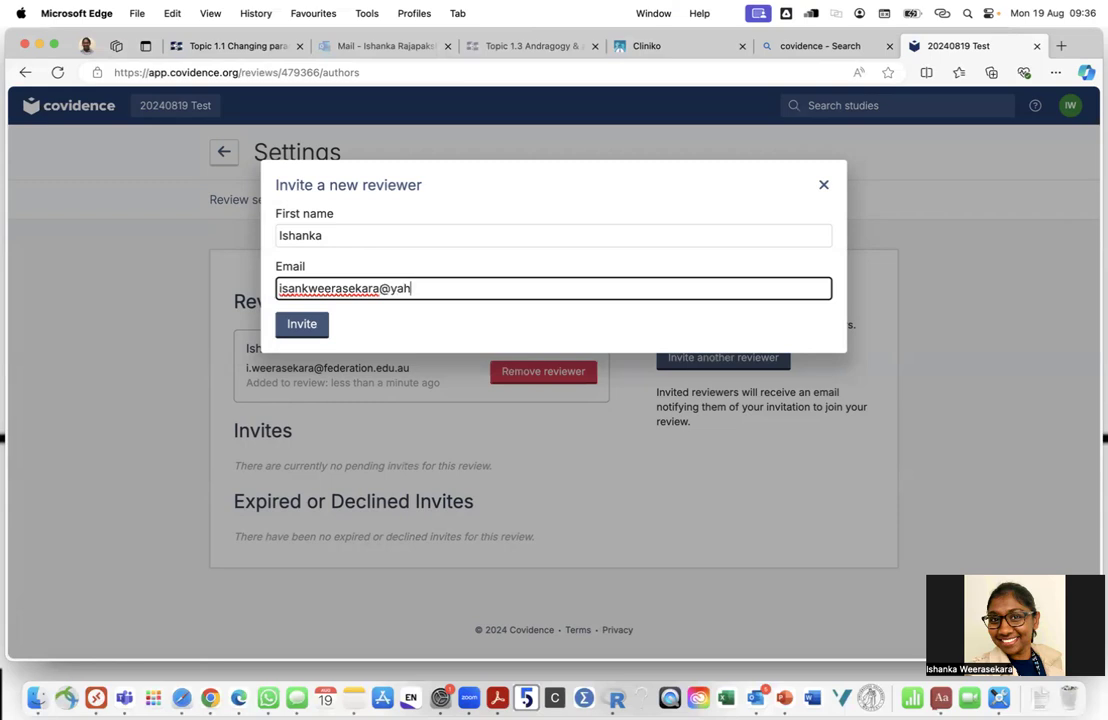
click(299, 323)
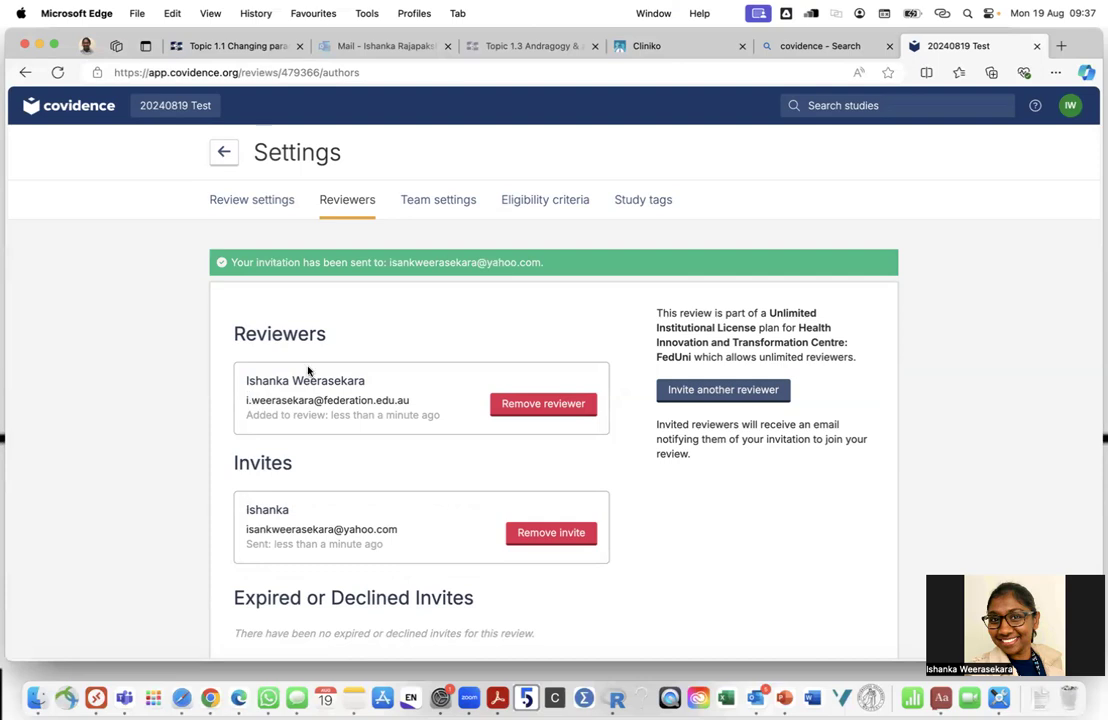
click(548, 535)
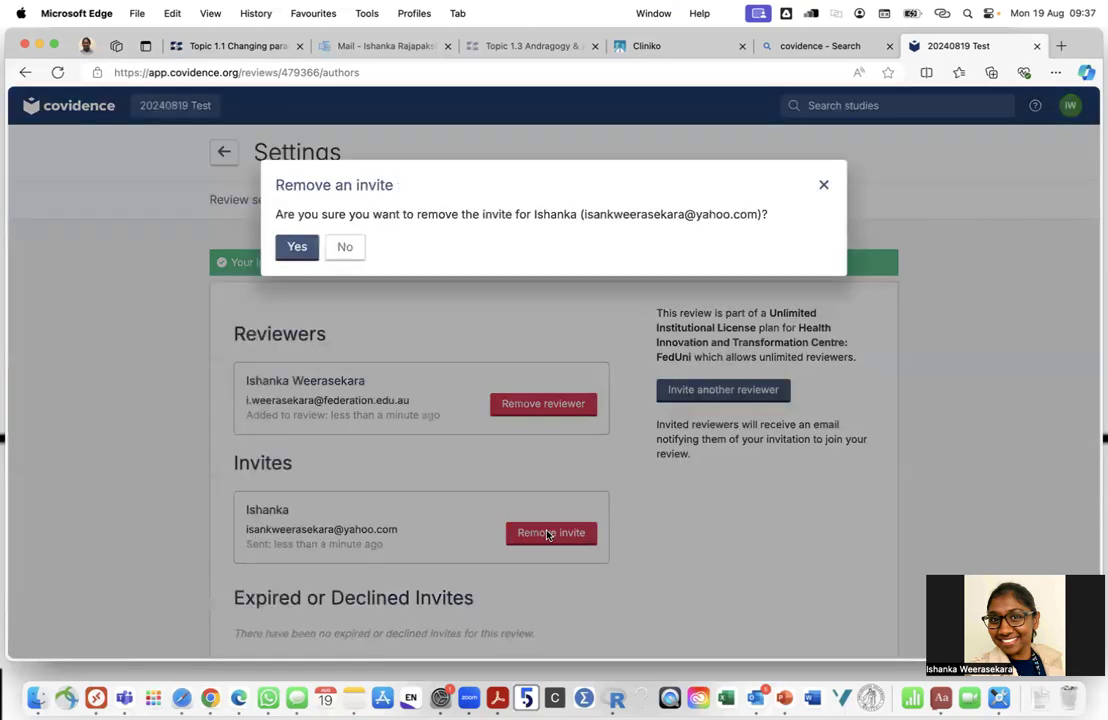
click(297, 247)
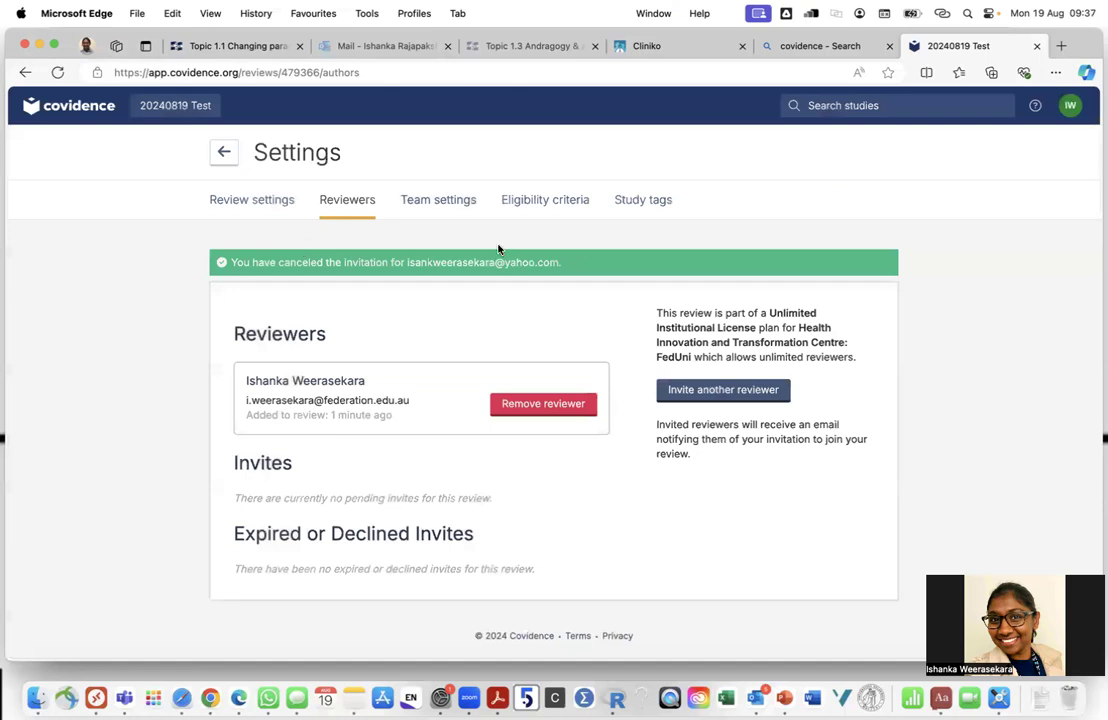
Show Team settings with the title and abstract screening progress and rules
drag(247, 533, 500, 548)
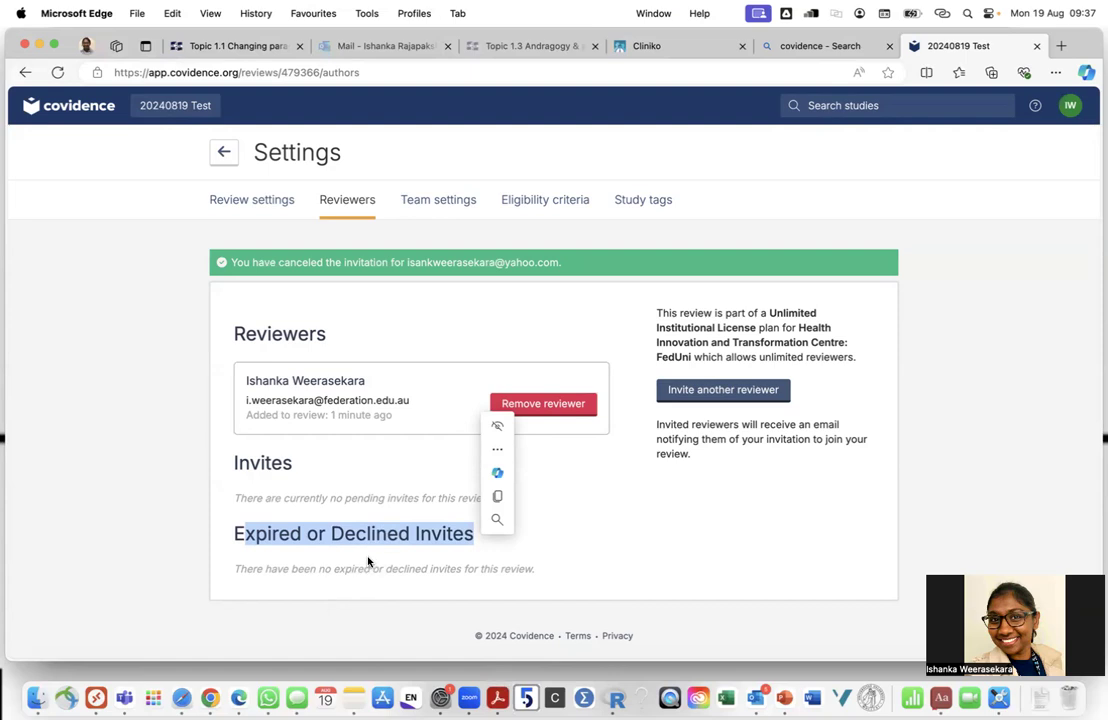
click(413, 205)
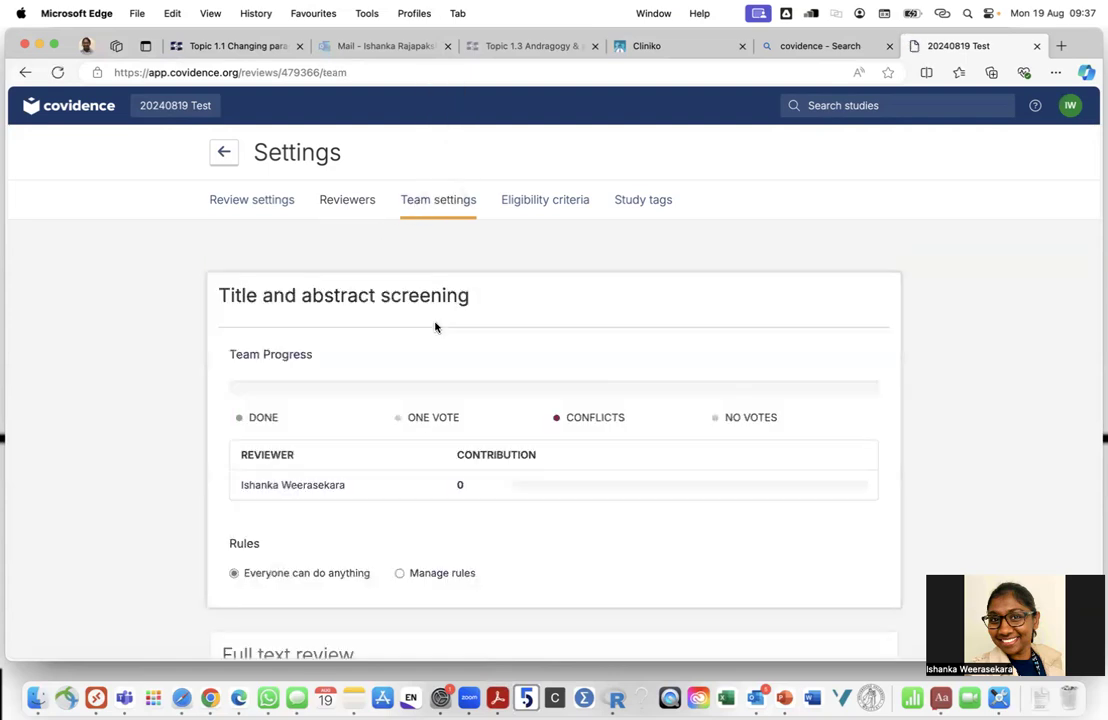
scroll(435, 327, down, 5)
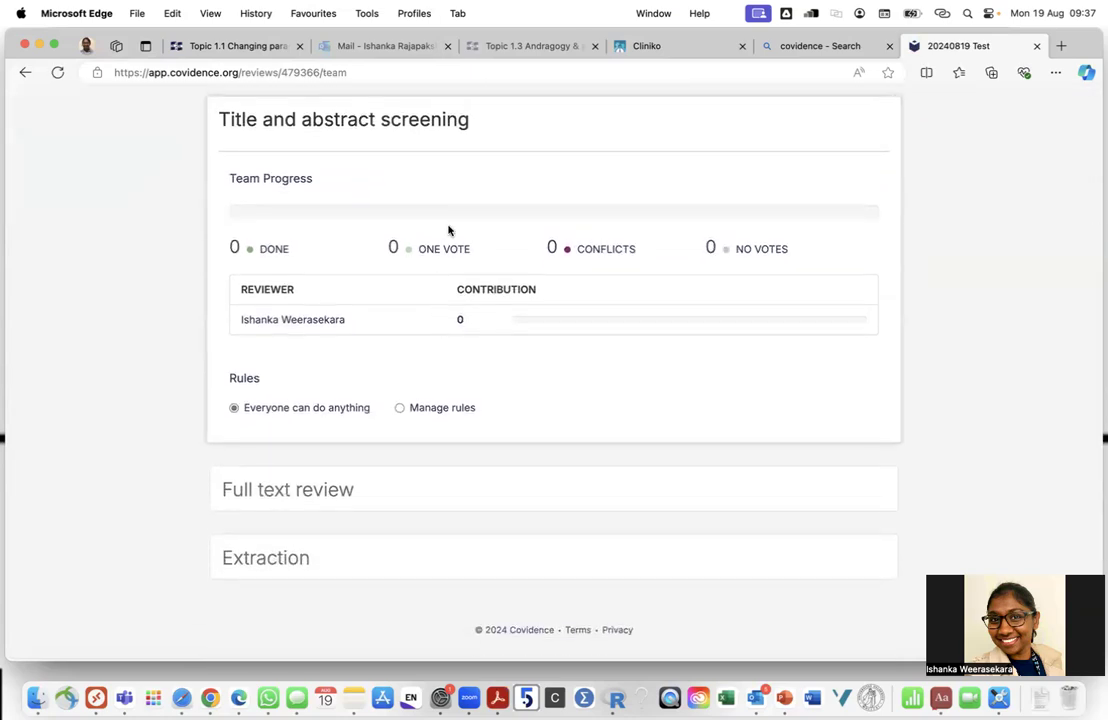
scroll(448, 230, up, 3)
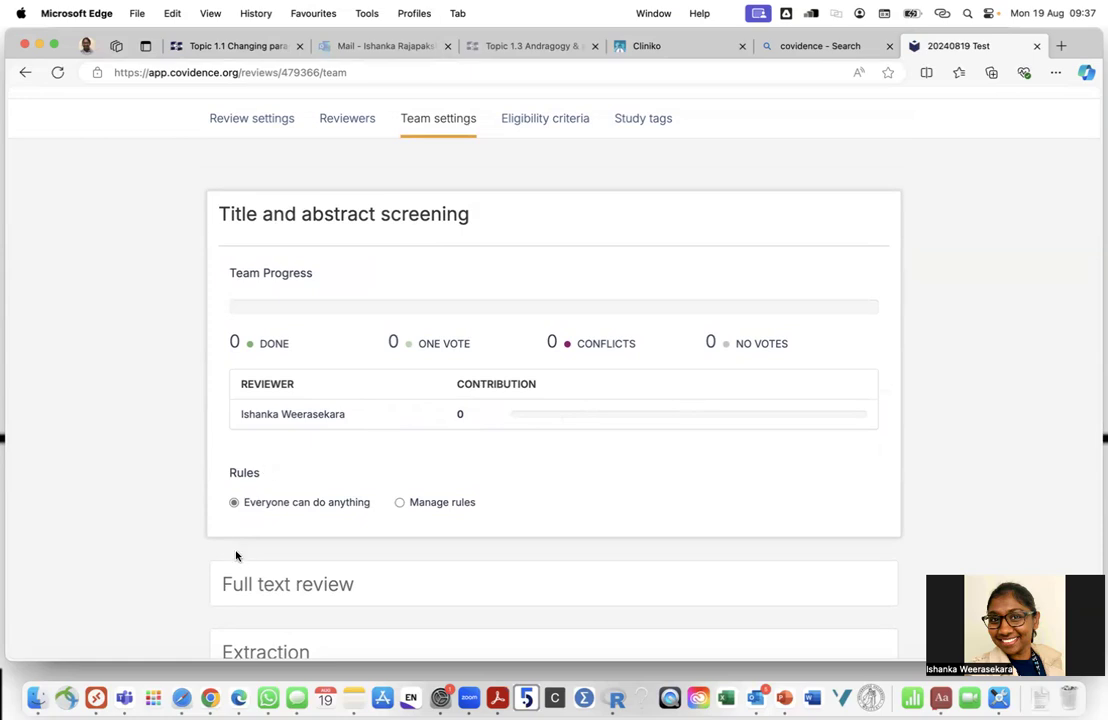
scroll(294, 500, down, 2)
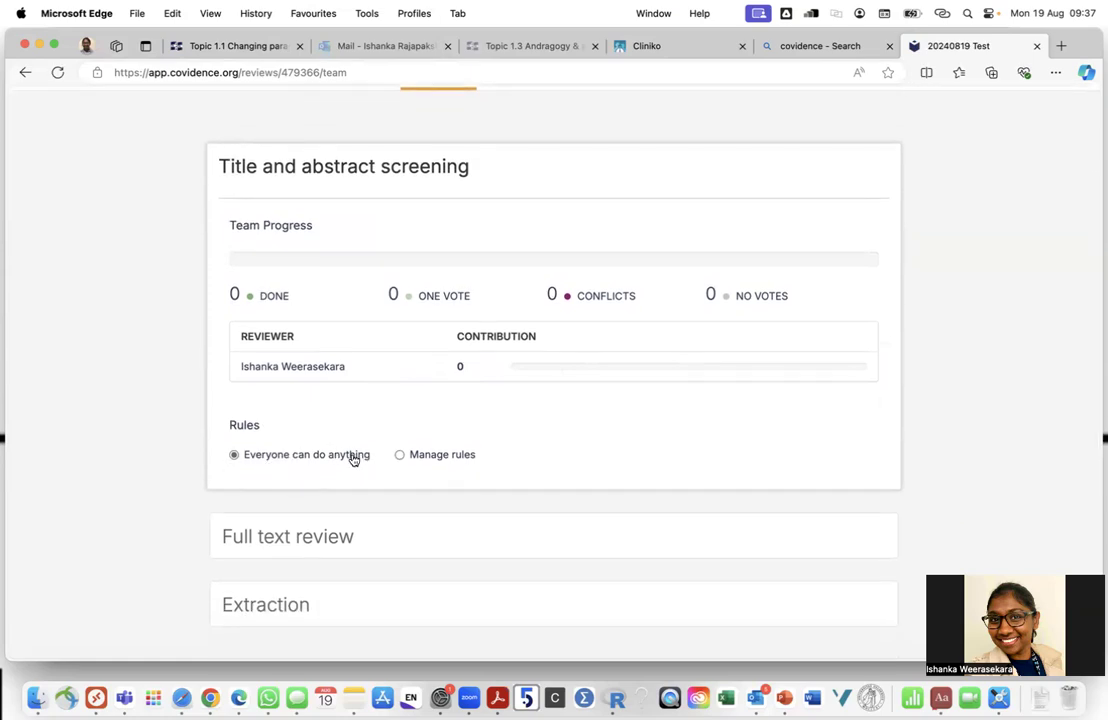
Try the Manage rules reviewer choices, then revert to Everyone can do anything
click(399, 455)
scroll(400, 458, down, 1)
scroll(400, 458, down, 5)
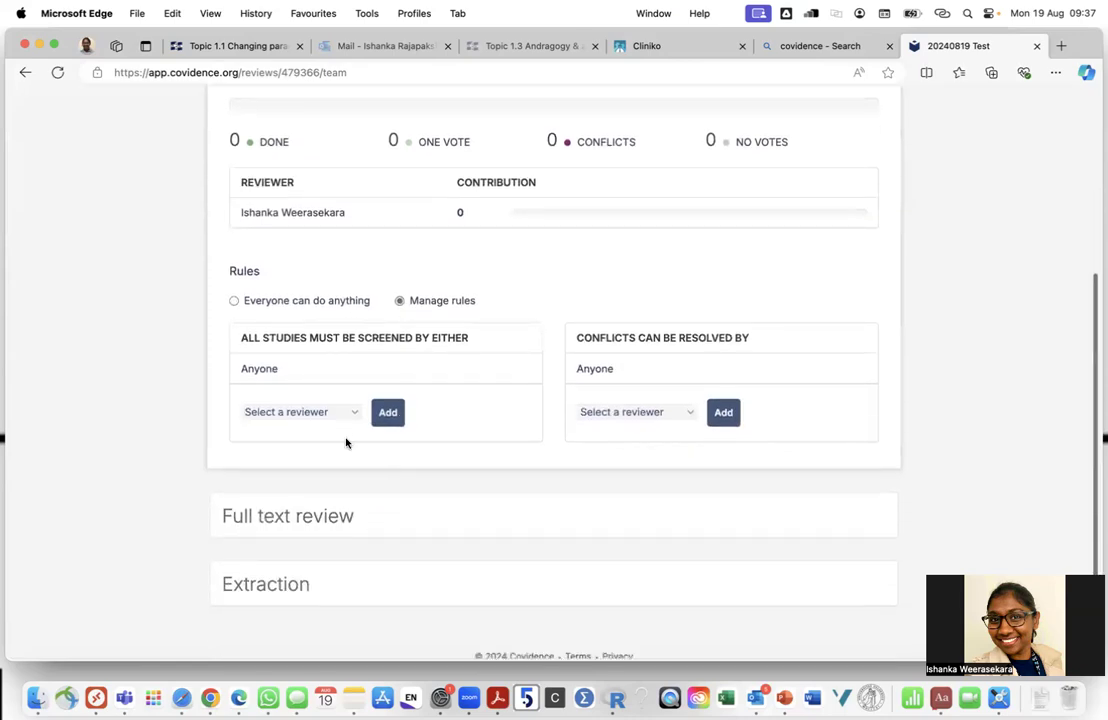
click(348, 413)
click(332, 428)
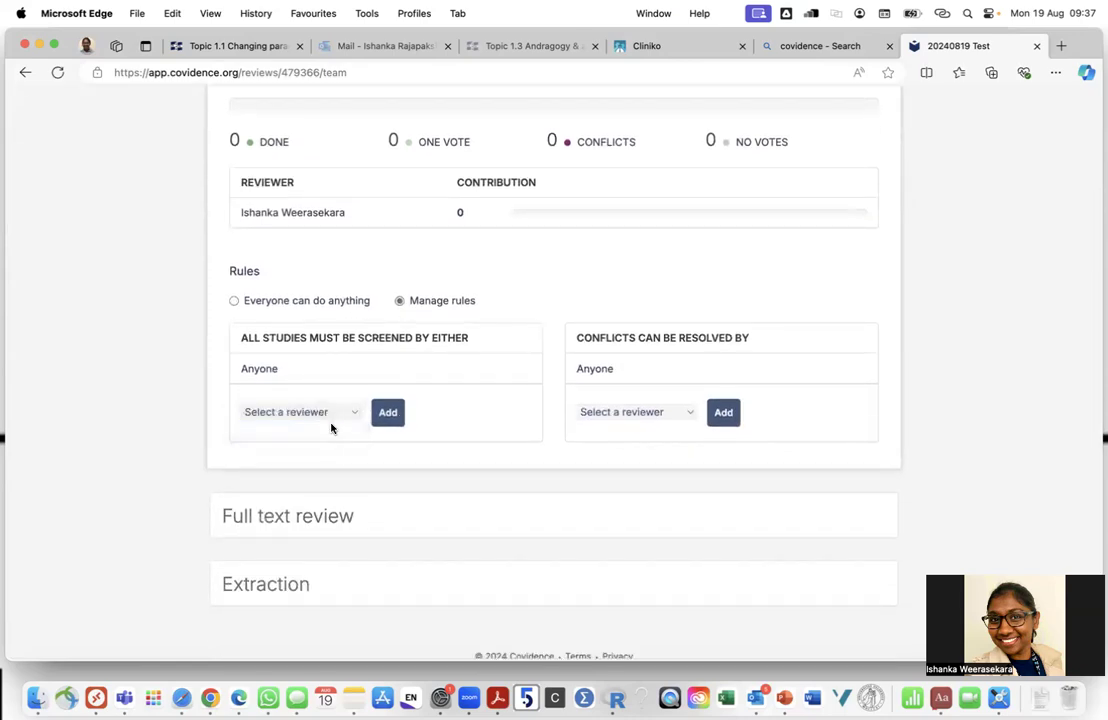
drag(260, 336, 465, 349)
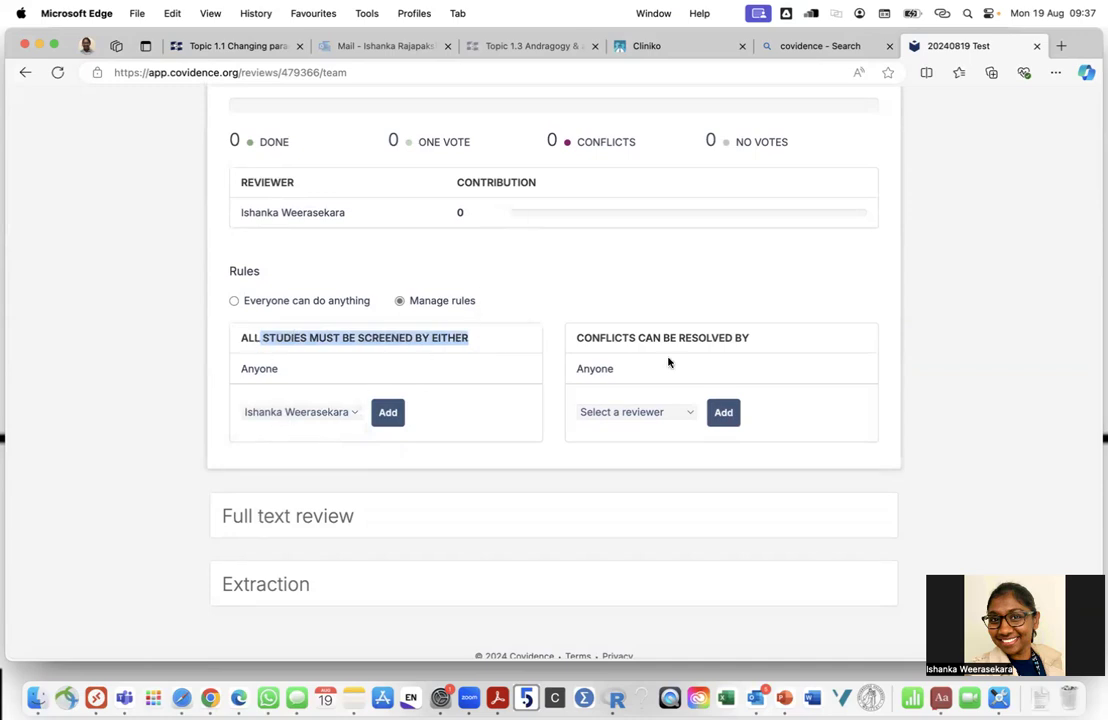
click(318, 418)
click(318, 418)
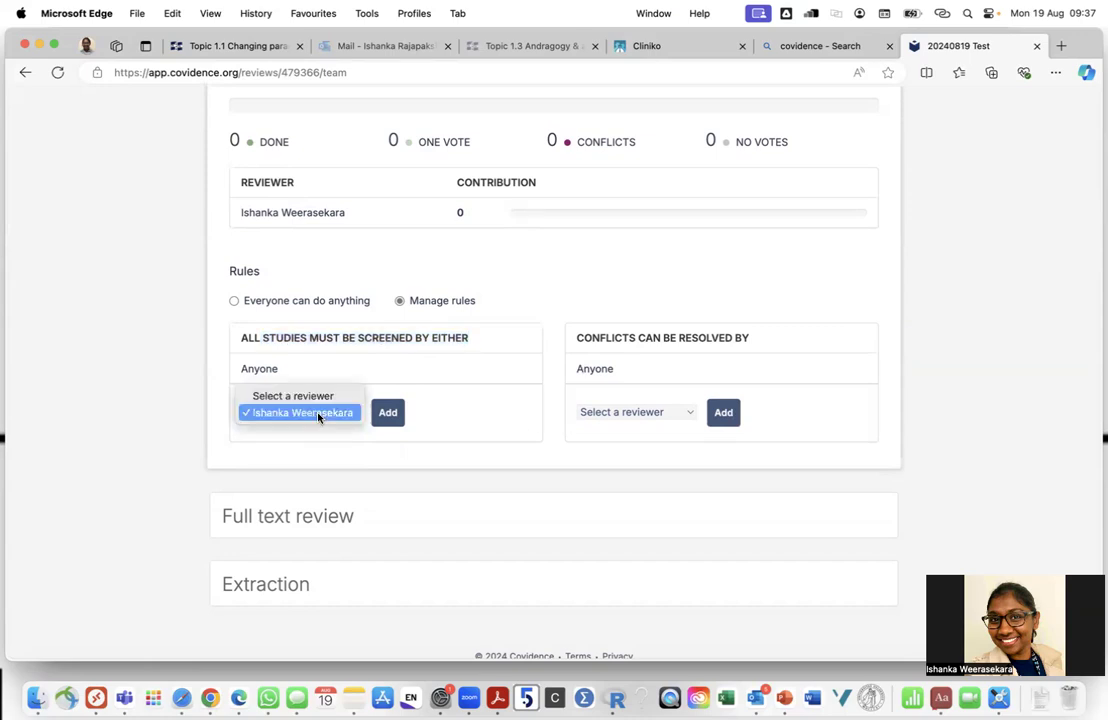
click(317, 397)
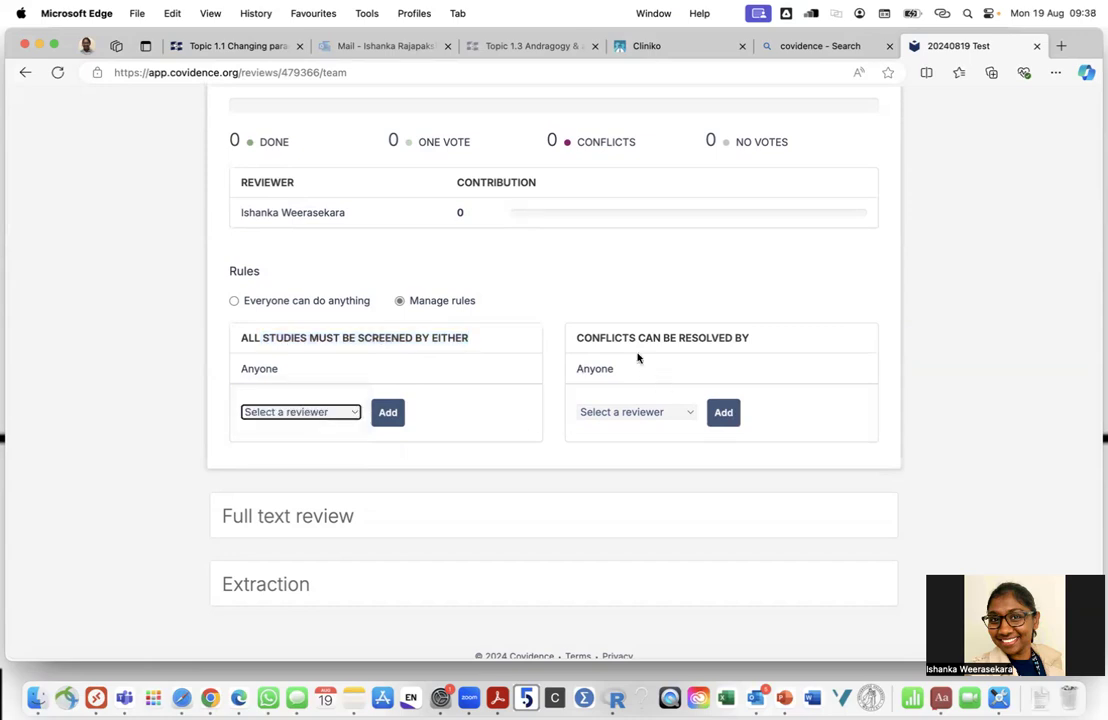
click(657, 416)
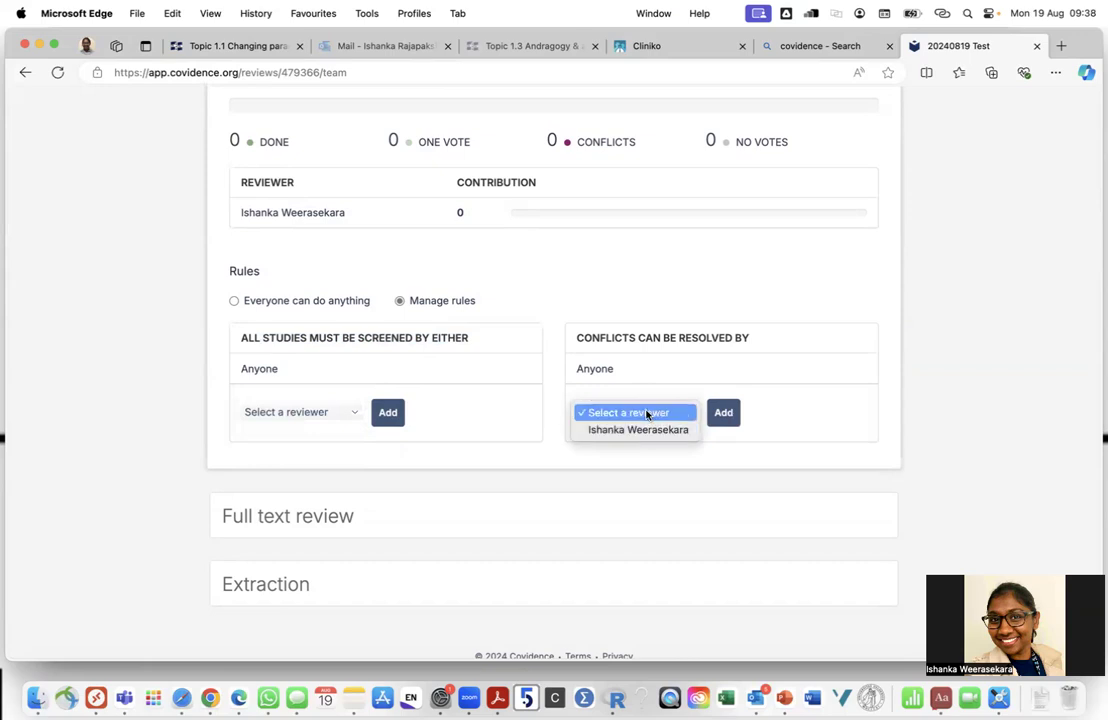
click(690, 350)
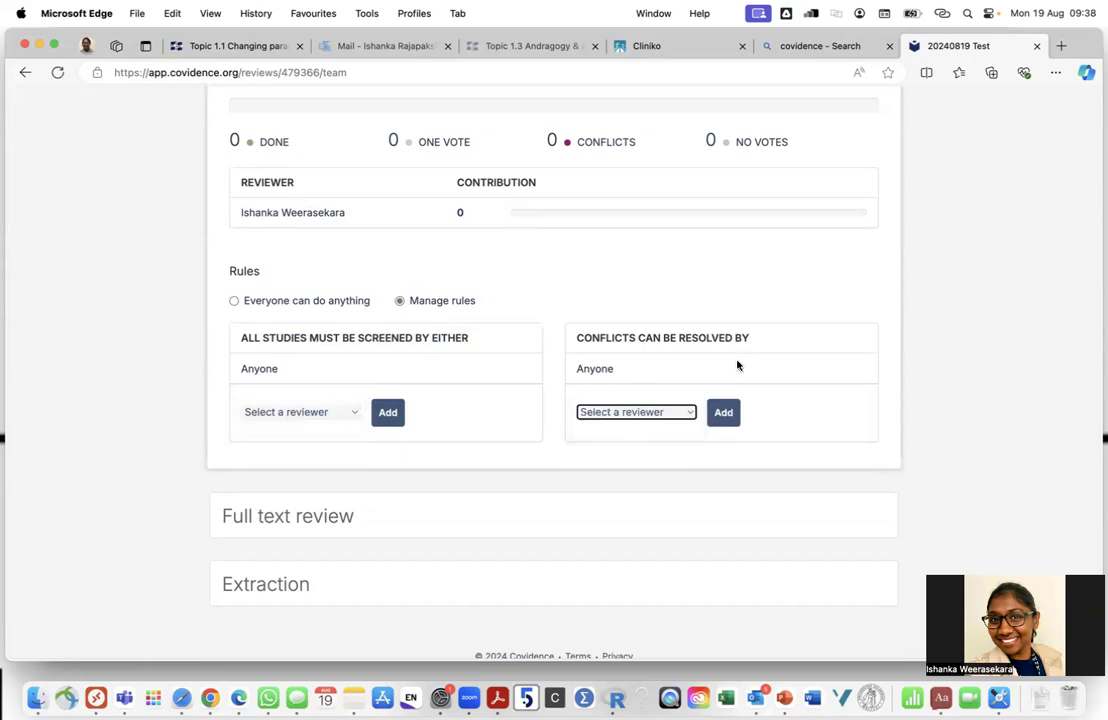
click(757, 375)
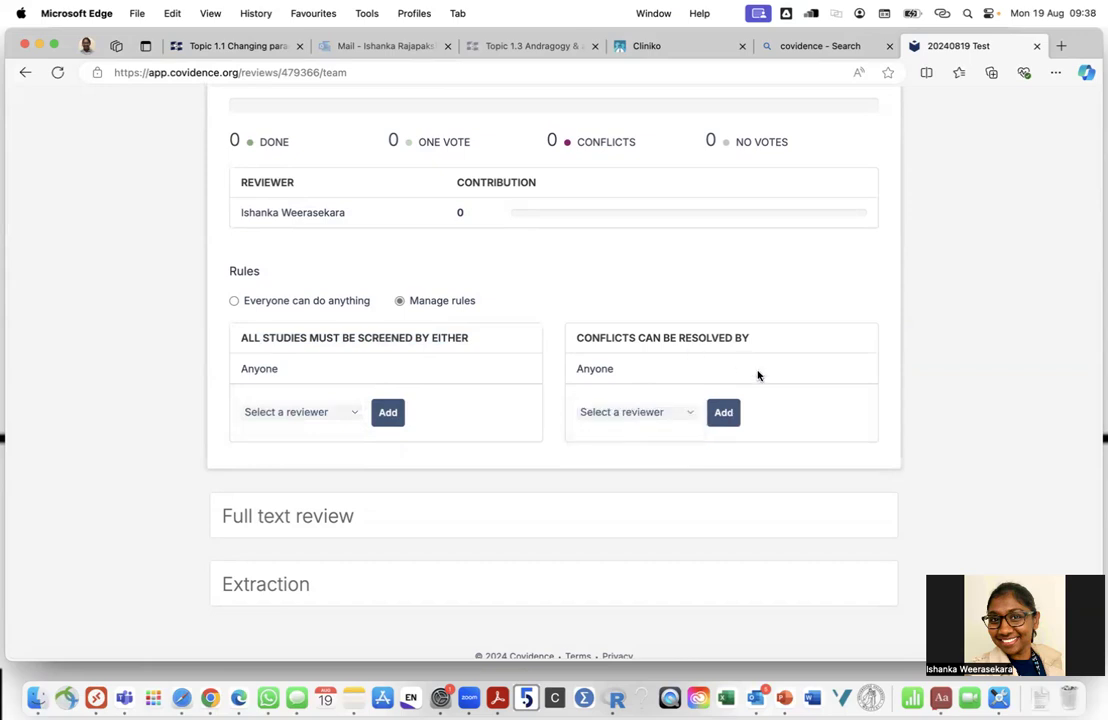
click(237, 300)
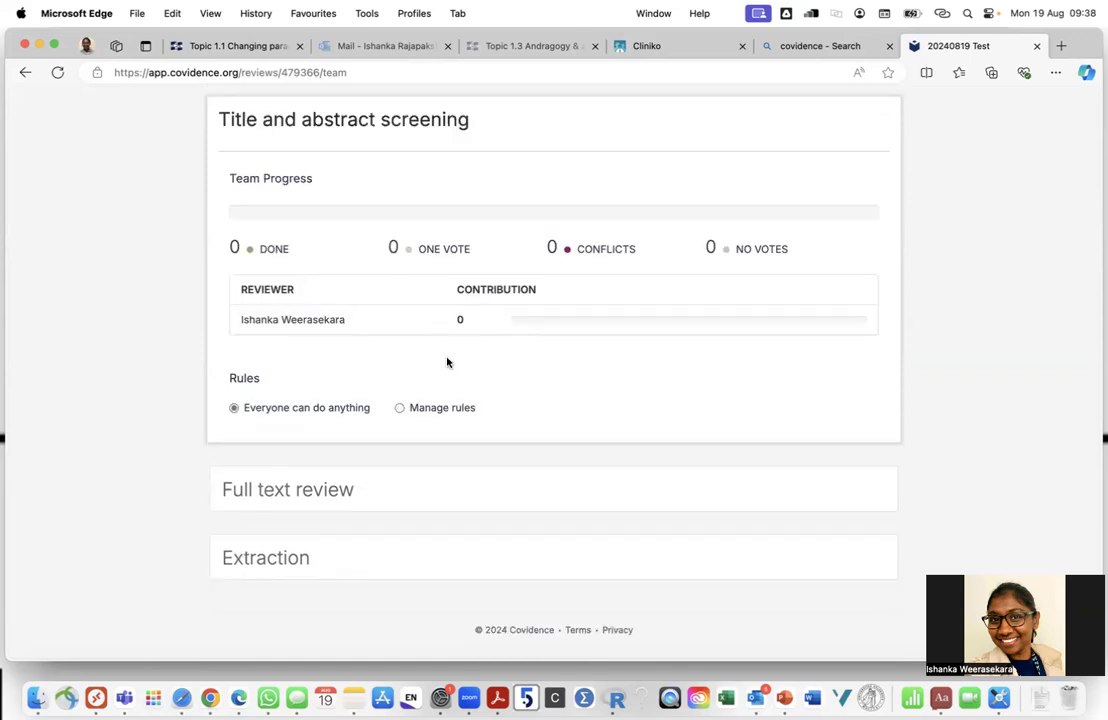
Expand the Full text review and Extraction team progress sections
scroll(445, 361, up, 3)
scroll(445, 361, down, 3)
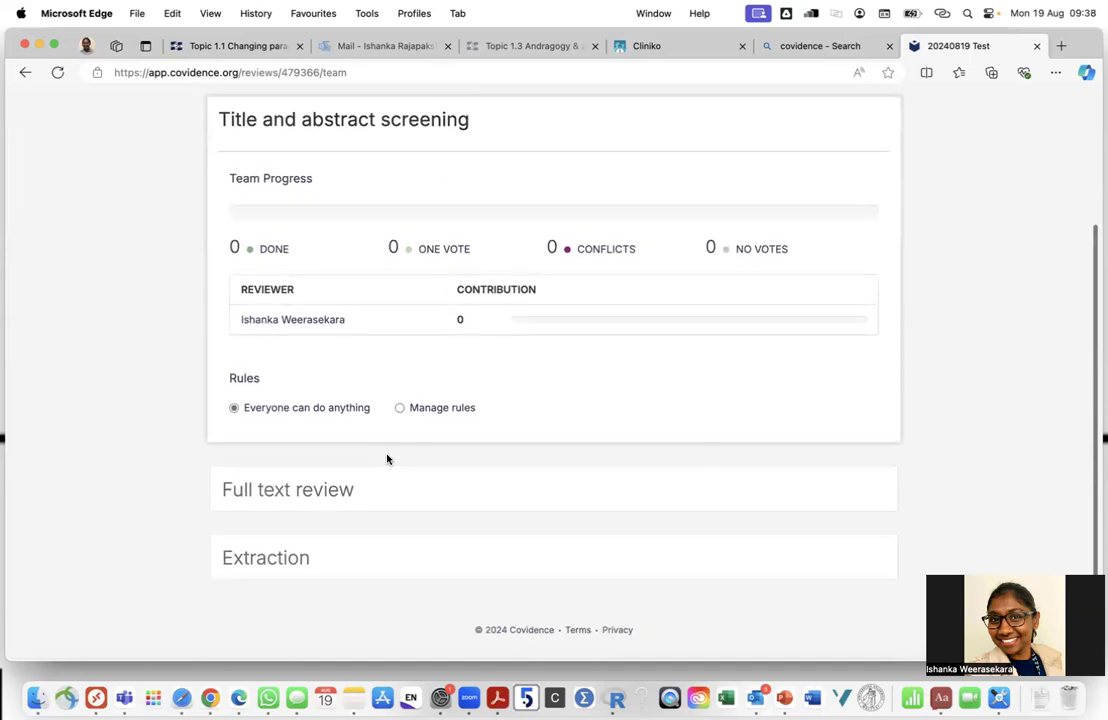
click(385, 490)
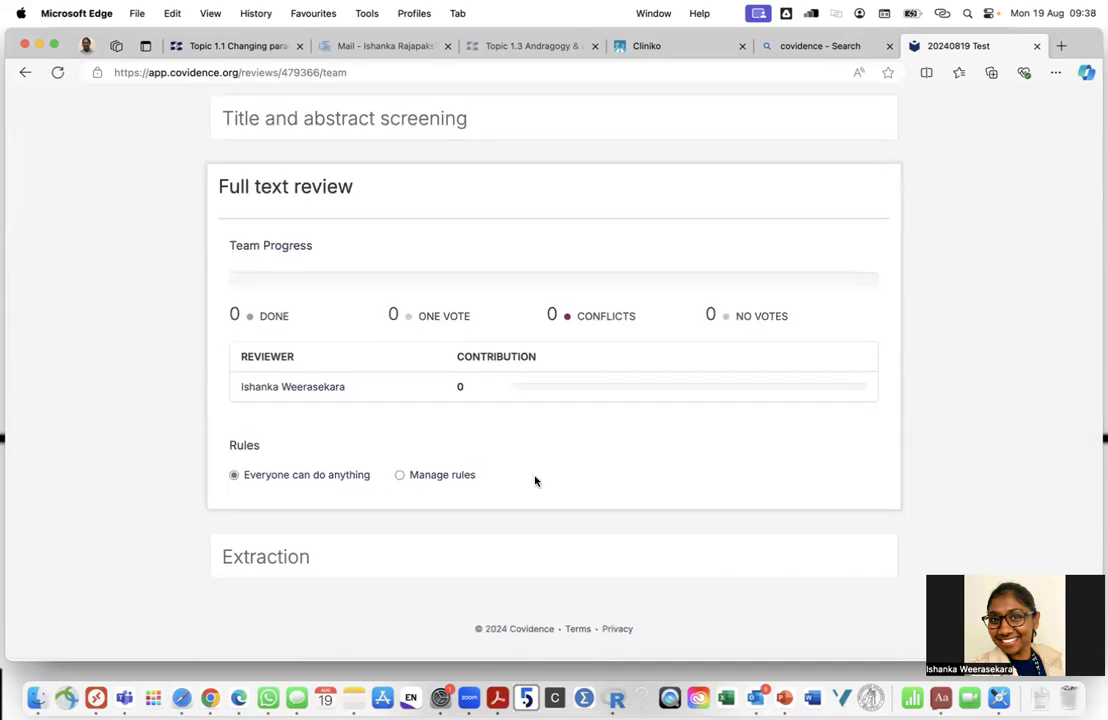
click(452, 550)
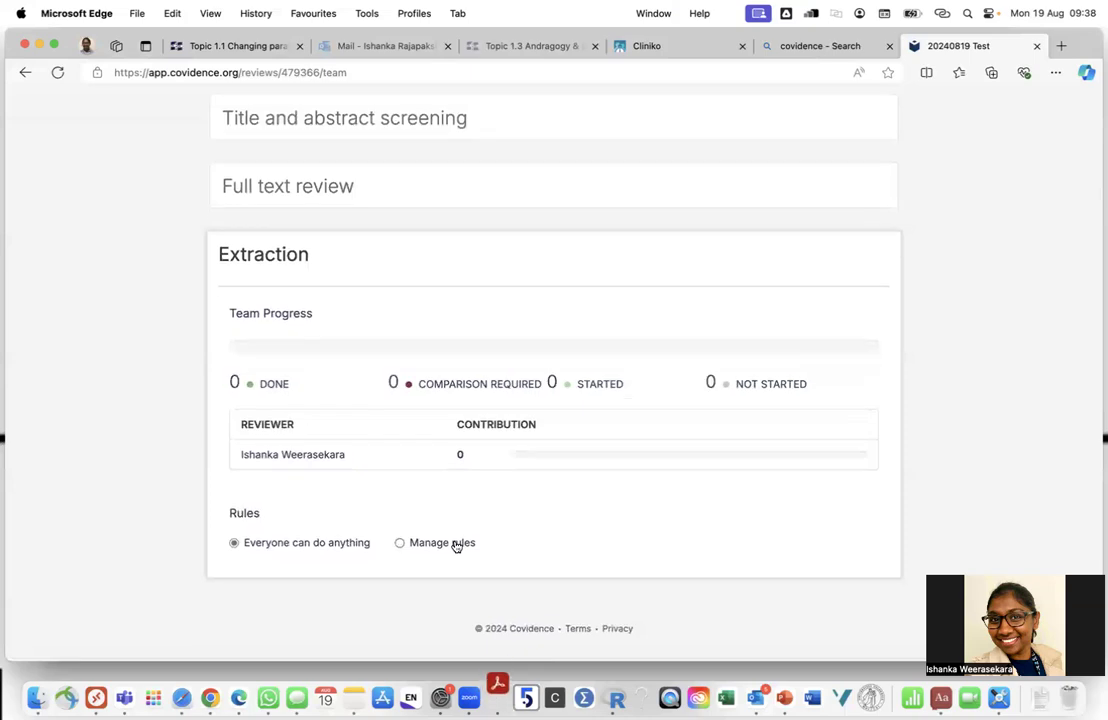
scroll(456, 546, up, 3)
scroll(456, 546, down, 2)
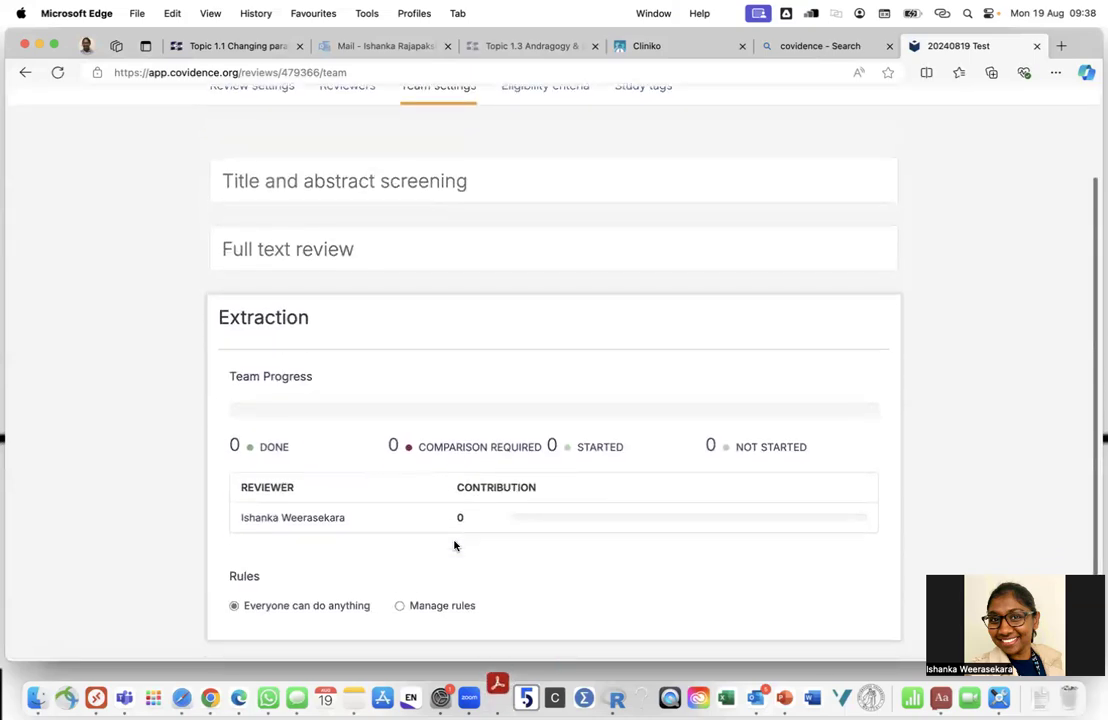
scroll(454, 546, up, 2)
View the Eligibility criteria settings, then return to the COVIDENCE overview slide
click(531, 203)
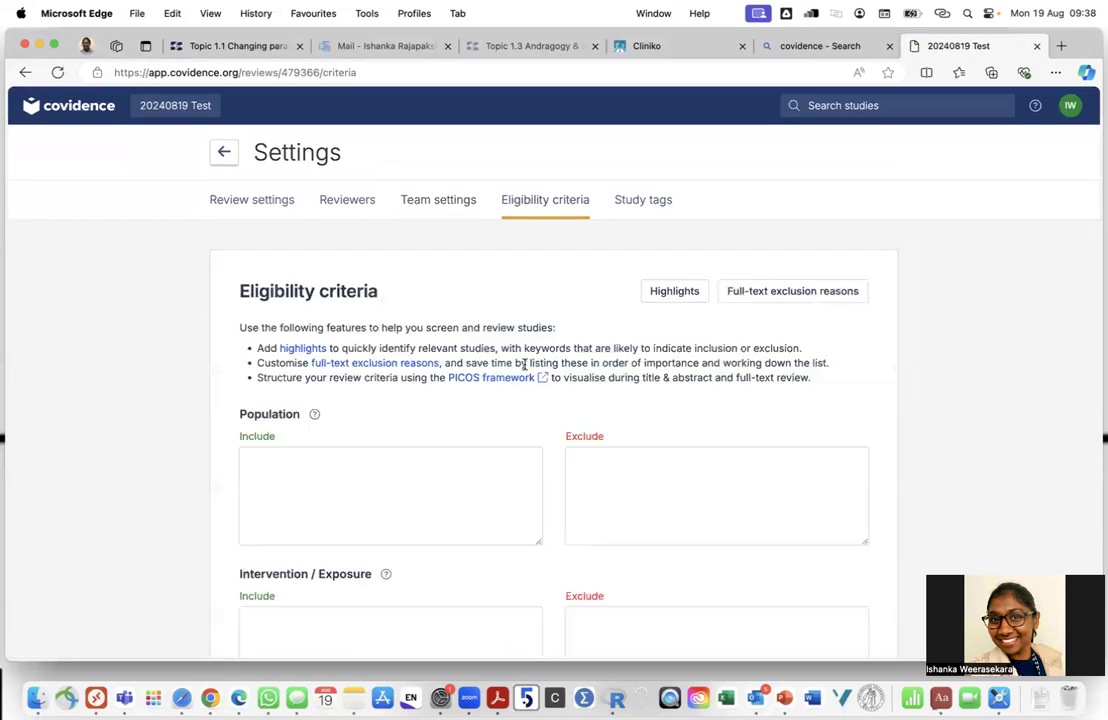
scroll(524, 368, down, 1)
scroll(524, 368, down, 1)
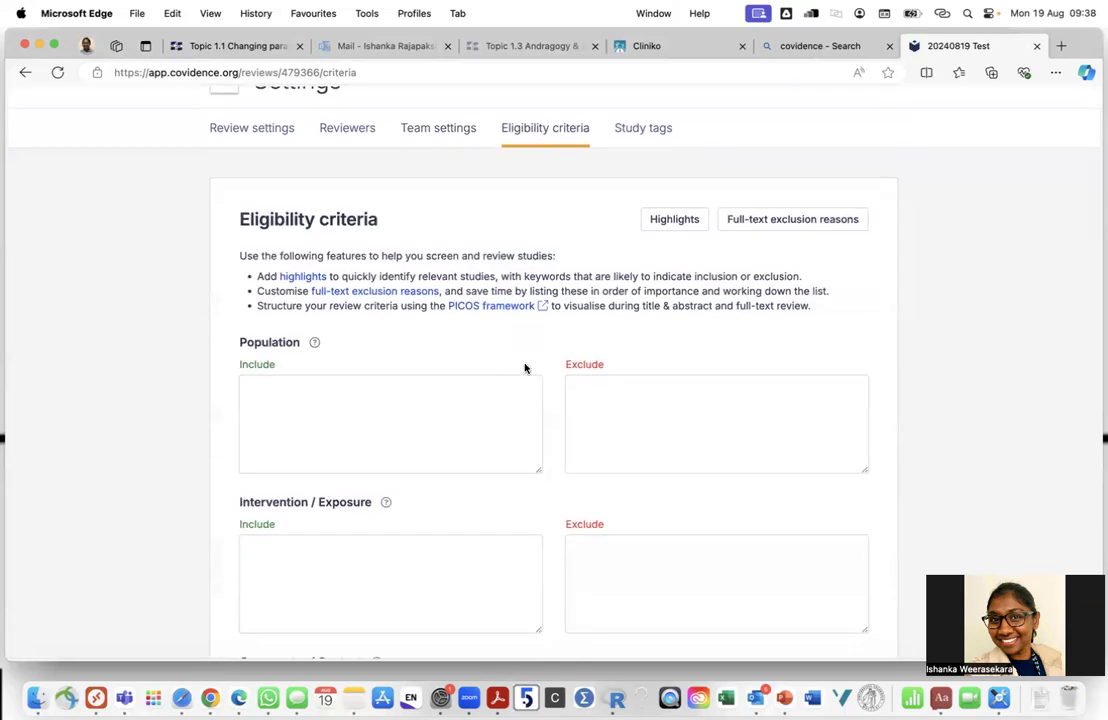
scroll(517, 373, down, 1)
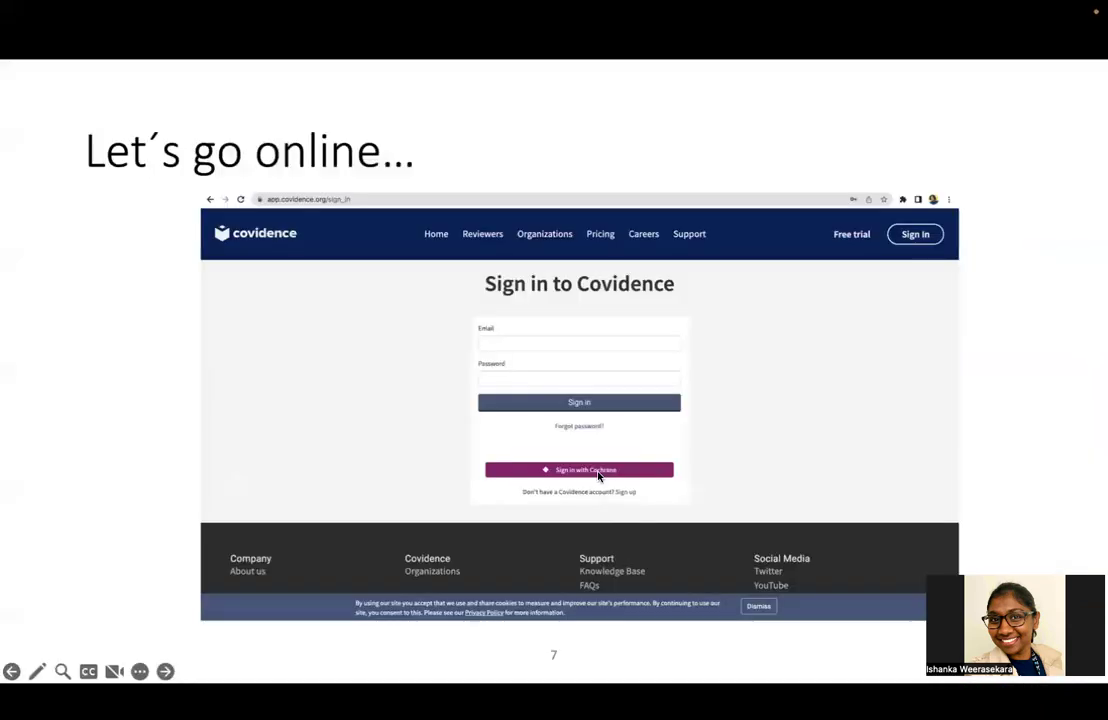
click(599, 477)
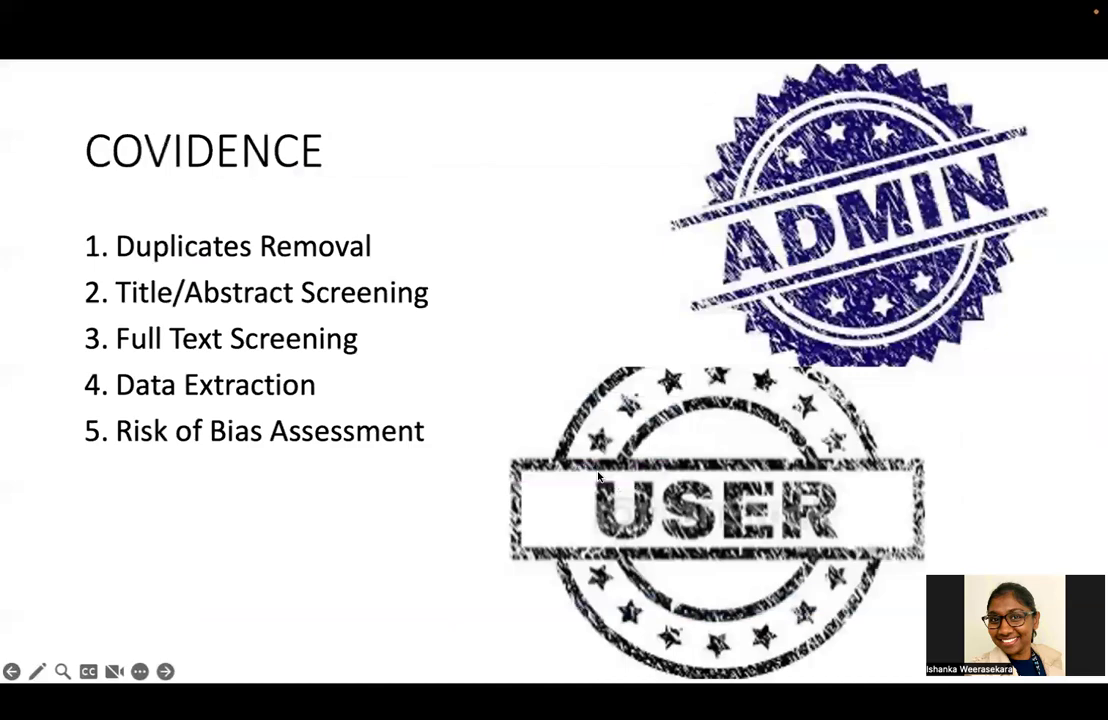
Exit the slideshow to the slide 3 PICOS criteria table, then switch back toward the browser
key(Left)
key(Escape)
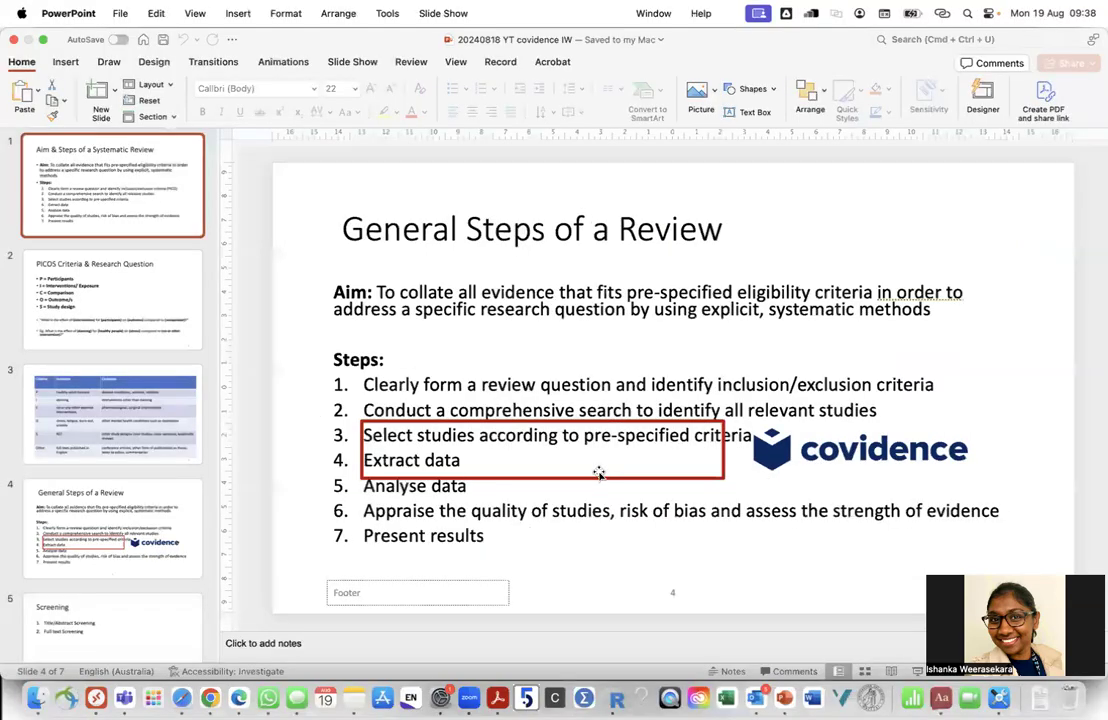
click(146, 398)
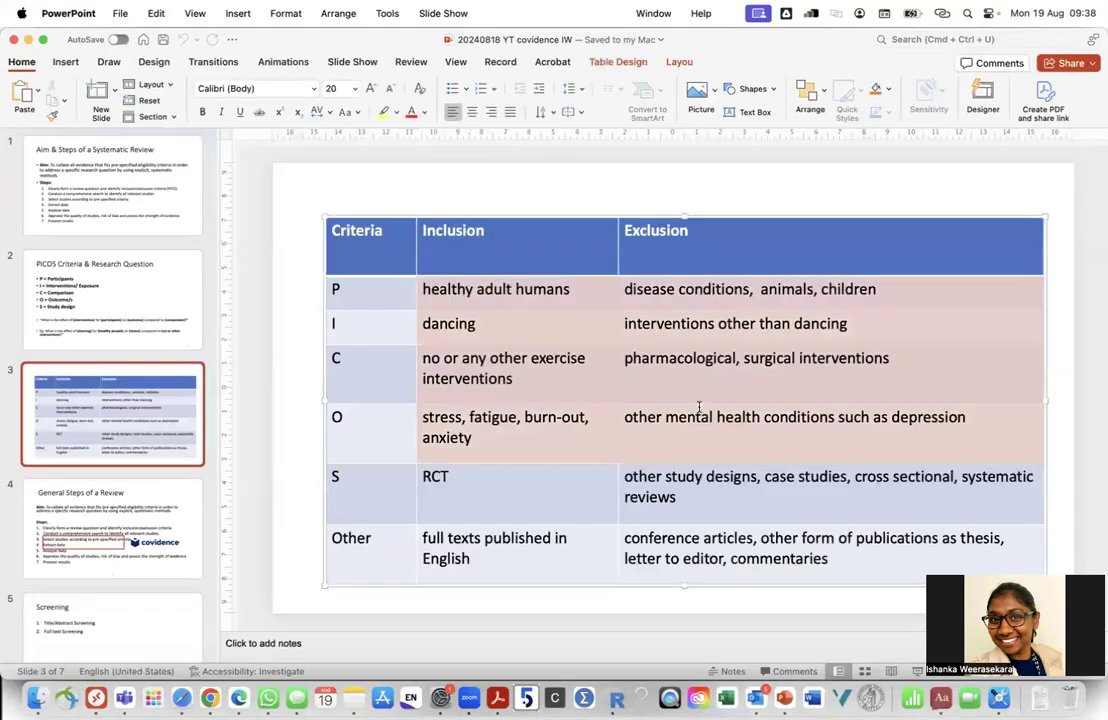
key(ctrl+Up)
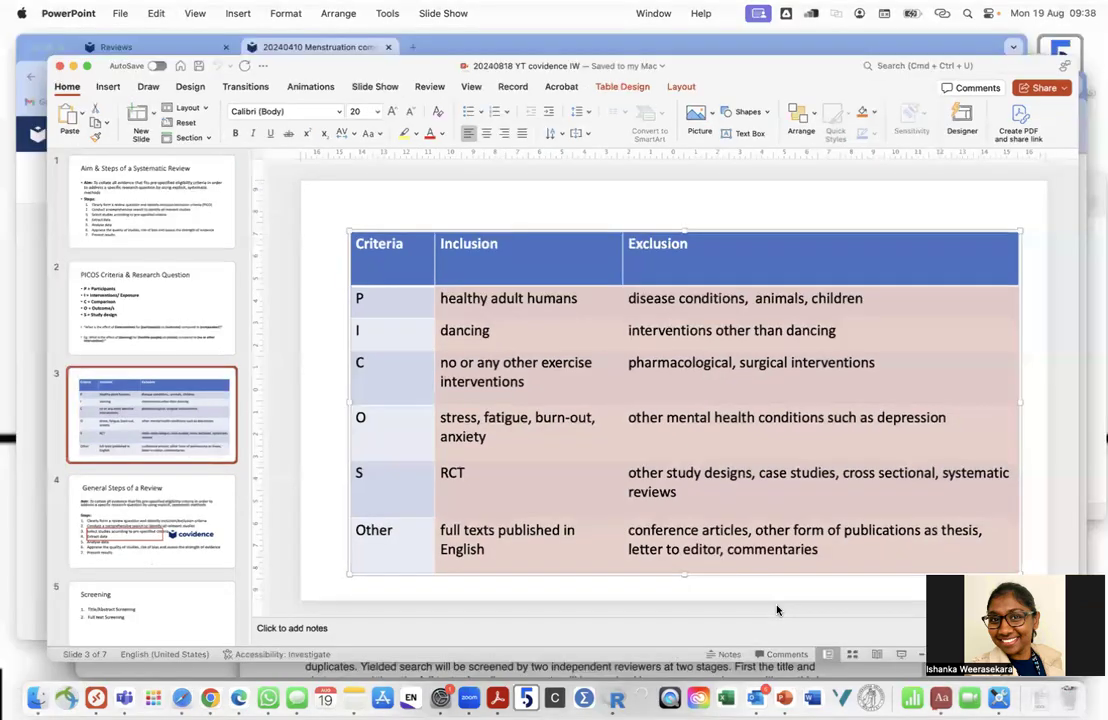
click(718, 473)
key(ctrl+Left)
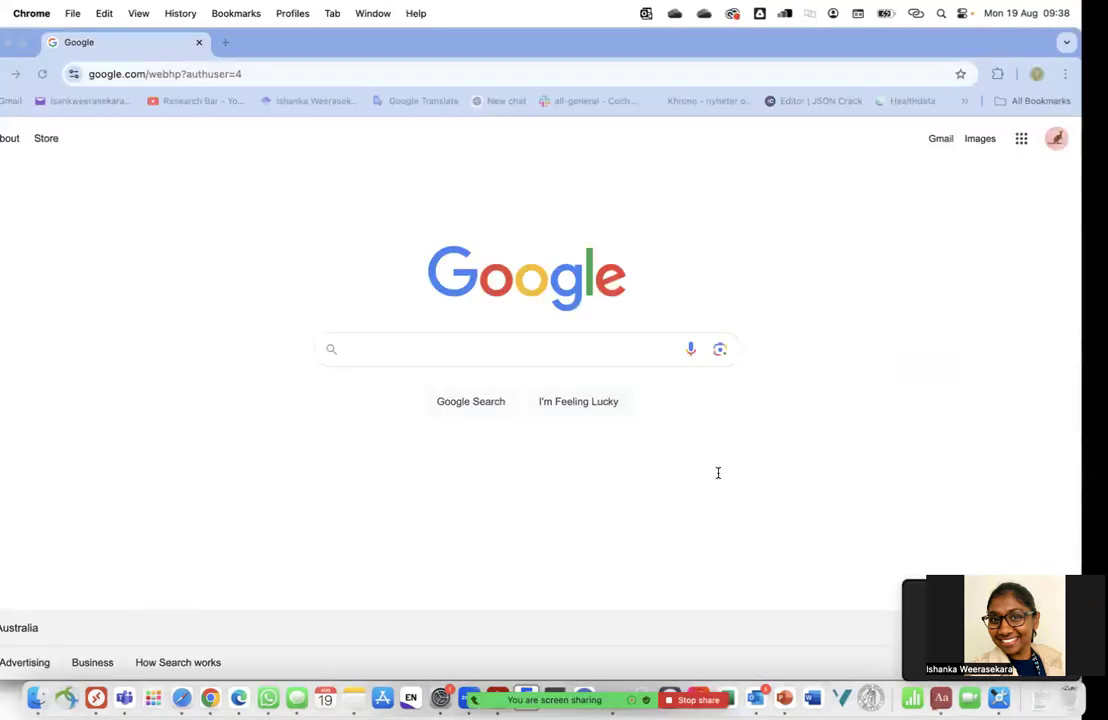
key(ctrl+Right)
key(ctrl+Right)
Paste the criteria into Population Include and move disease conditions, animals, children to Population Exclude
click(429, 392)
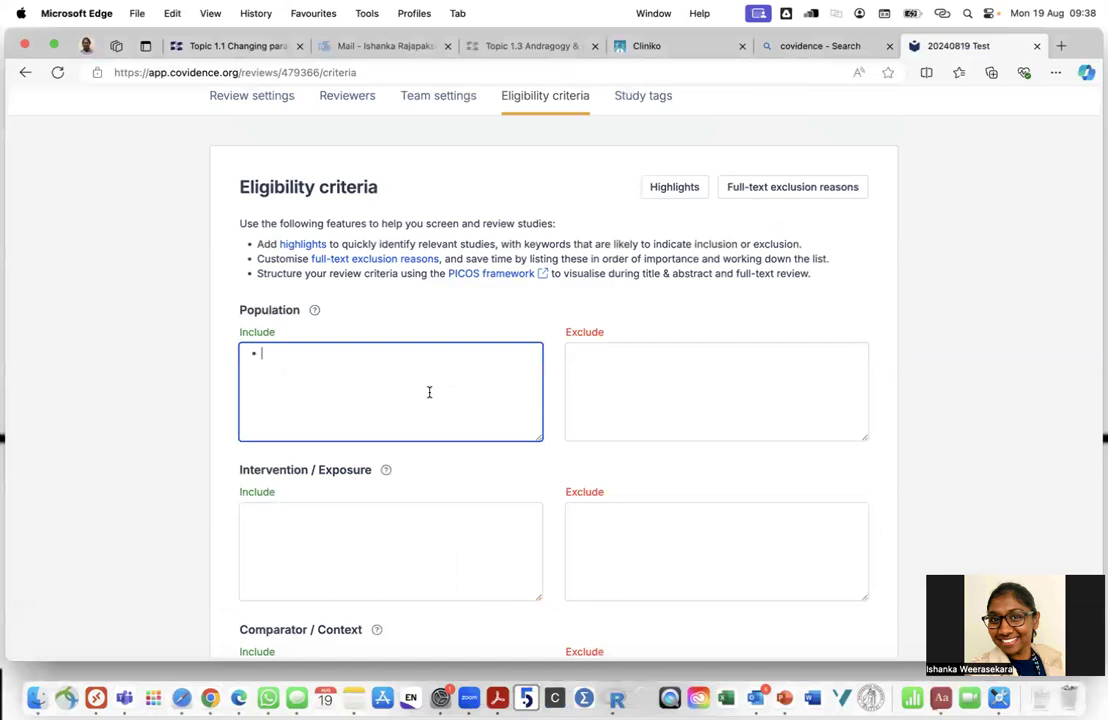
key(super+v)
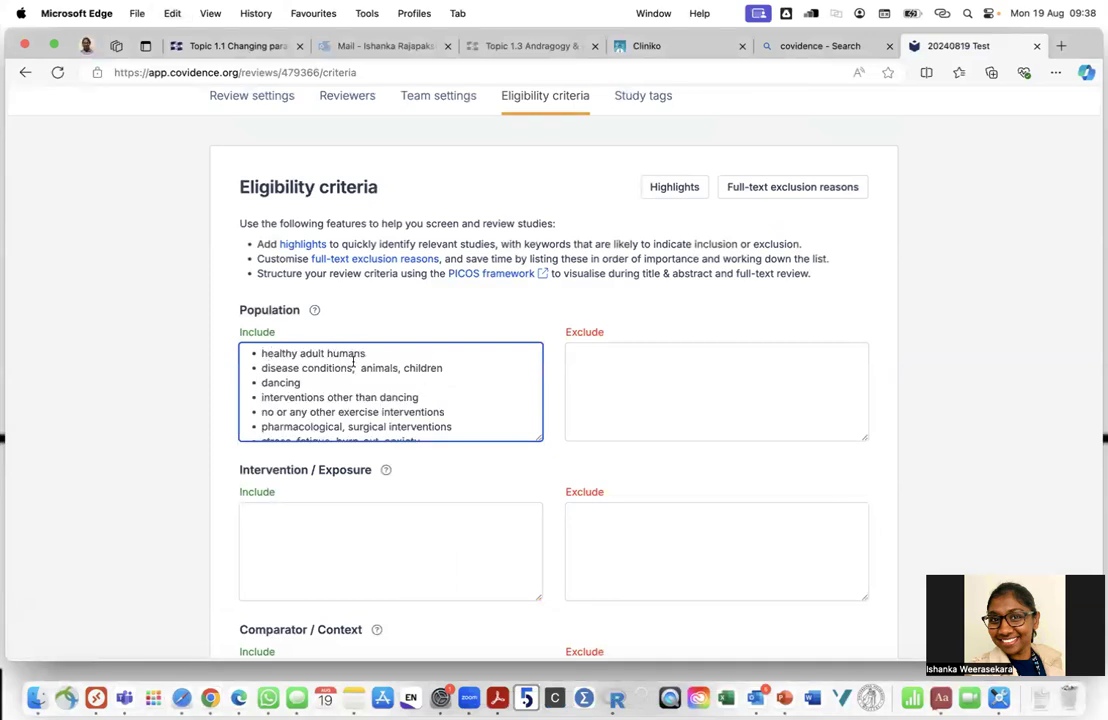
drag(449, 367, 255, 368)
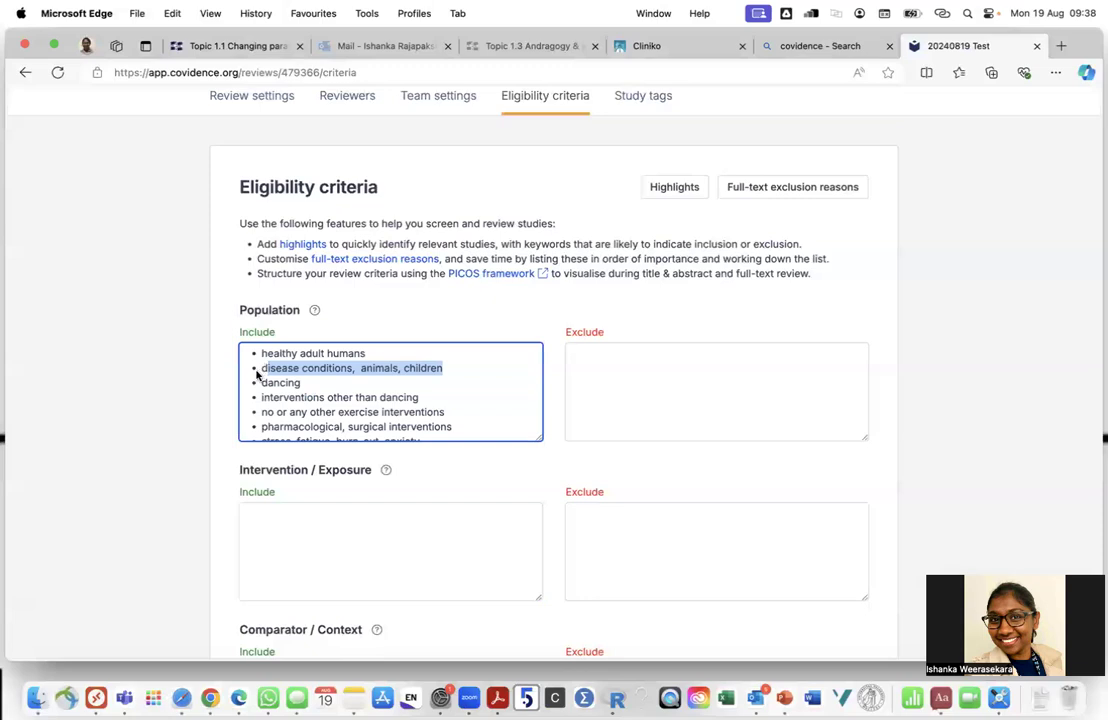
triple_click(262, 368)
key(super+x)
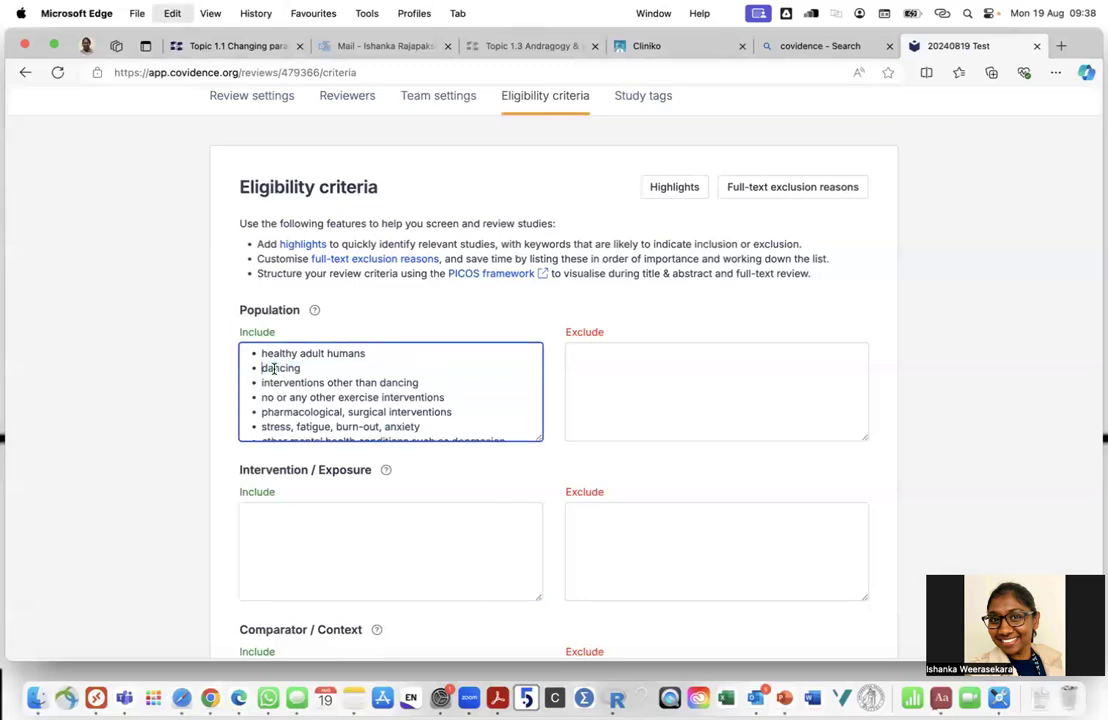
click(591, 363)
key(super+v)
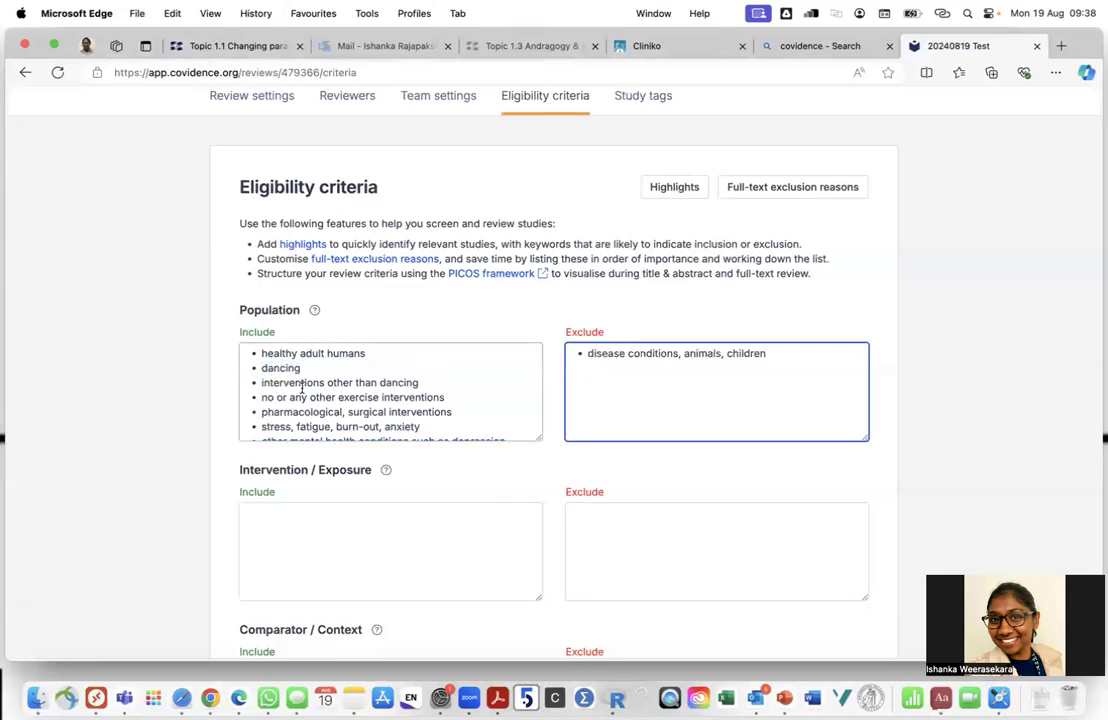
Move dancing to Intervention Include and interventions other than dancing to Intervention Exclude
double_click(270, 368)
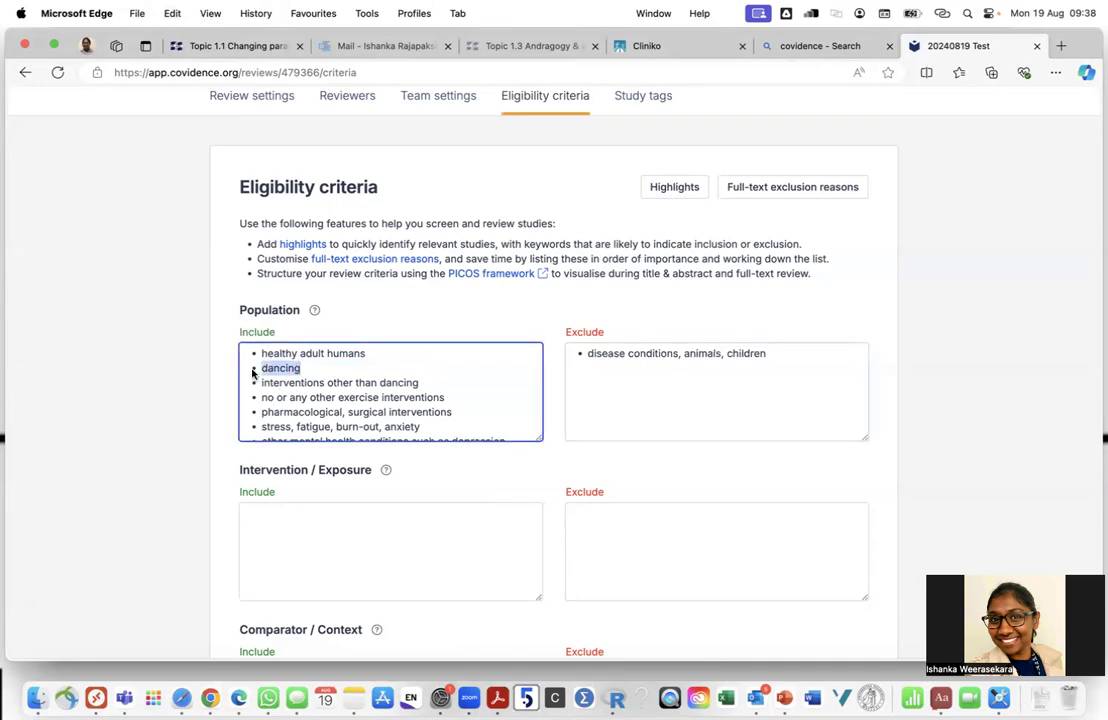
key(super+x)
click(294, 522)
key(super+v)
drag(419, 382, 241, 384)
key(super+x)
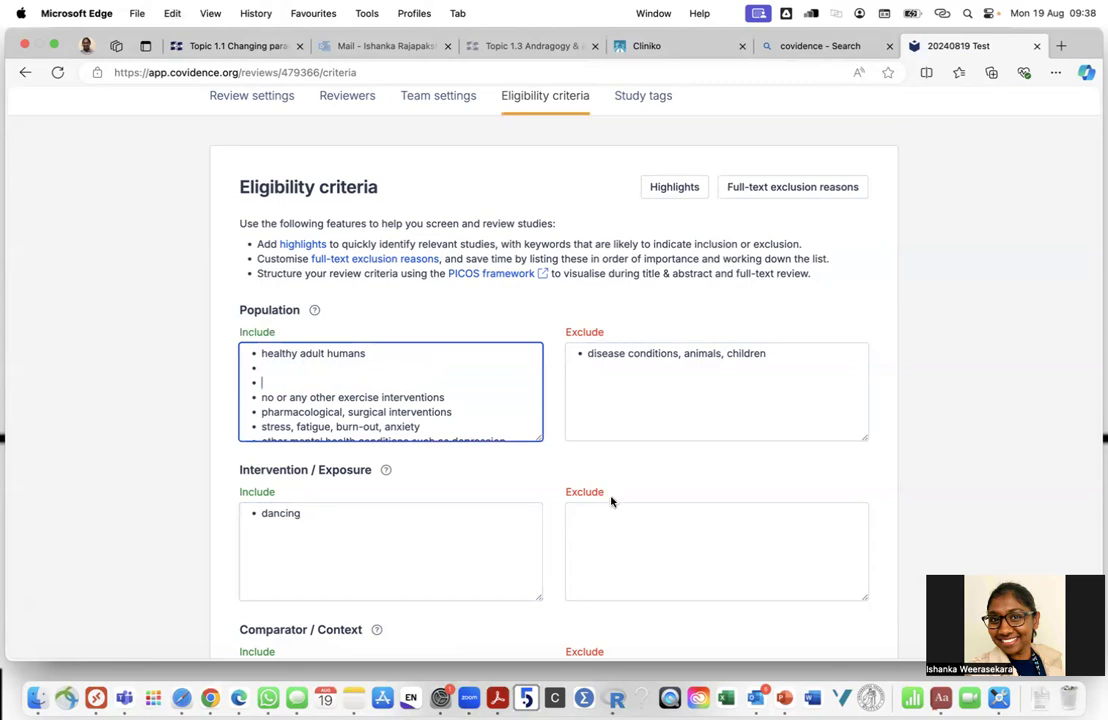
click(716, 550)
key(super+v)
Delete the empty bullets and cut the 'no or any other exercise interventions' line from Population Include
click(307, 381)
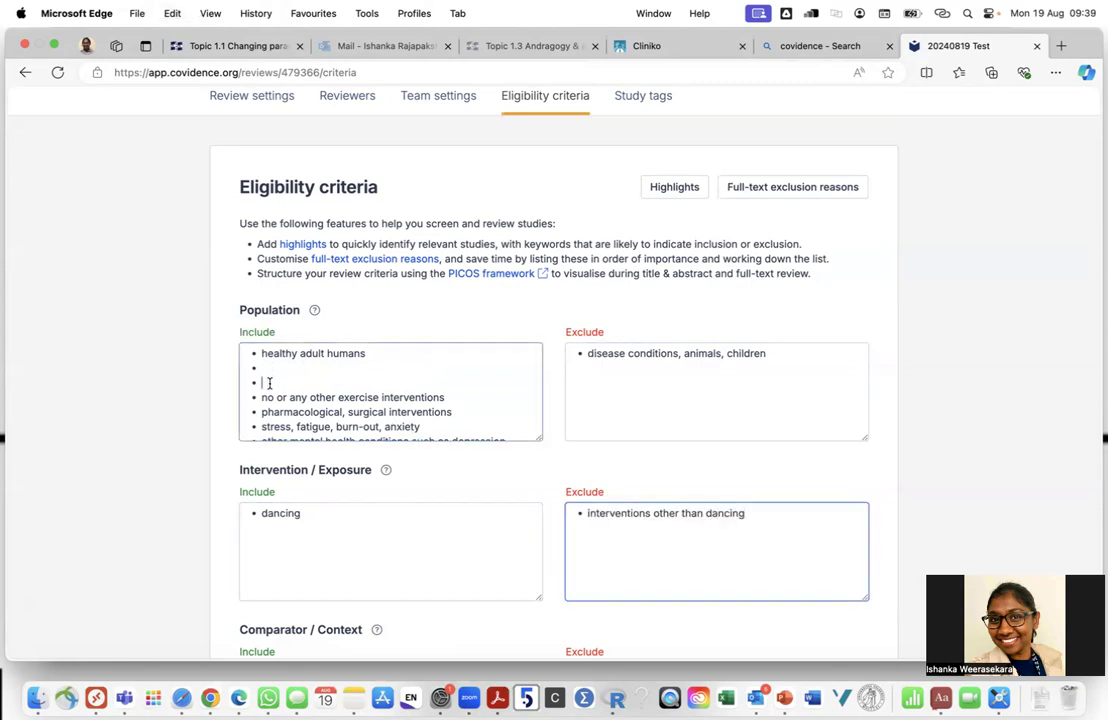
key(BackSpace)
key(BackSpace)
drag(445, 368, 262, 369)
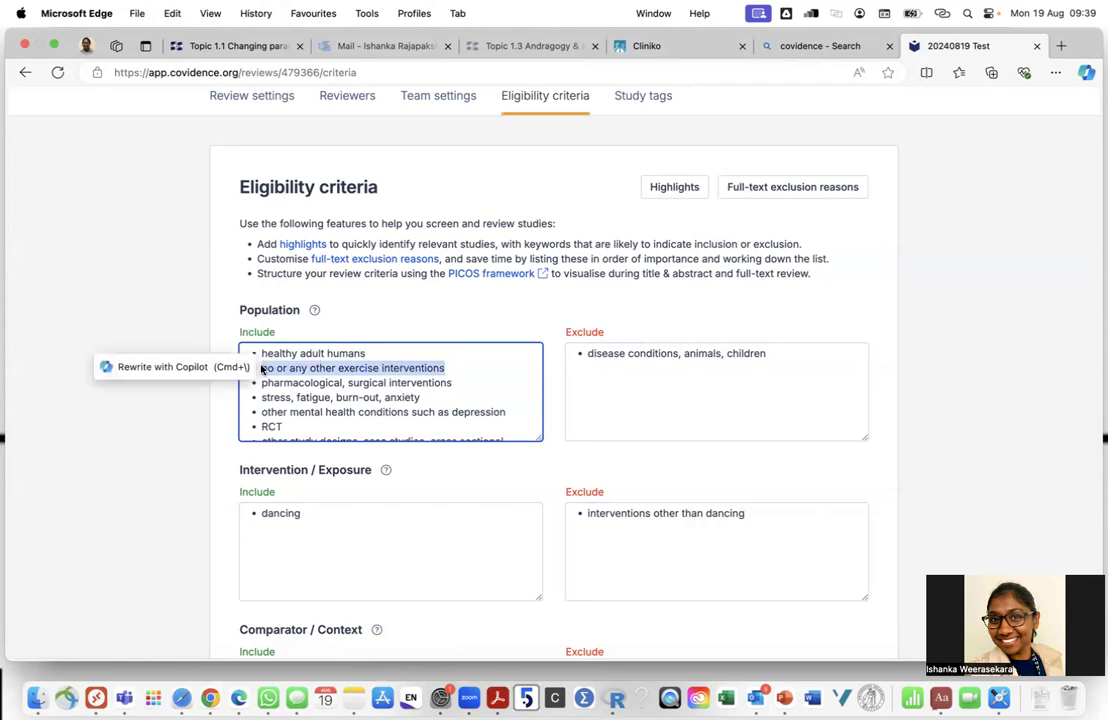
key(super+x)
scroll(349, 433, down, 6)
Paste the exercise line into Comparator Include and move pharmacological, surgical interventions to Comparator Exclude
click(312, 451)
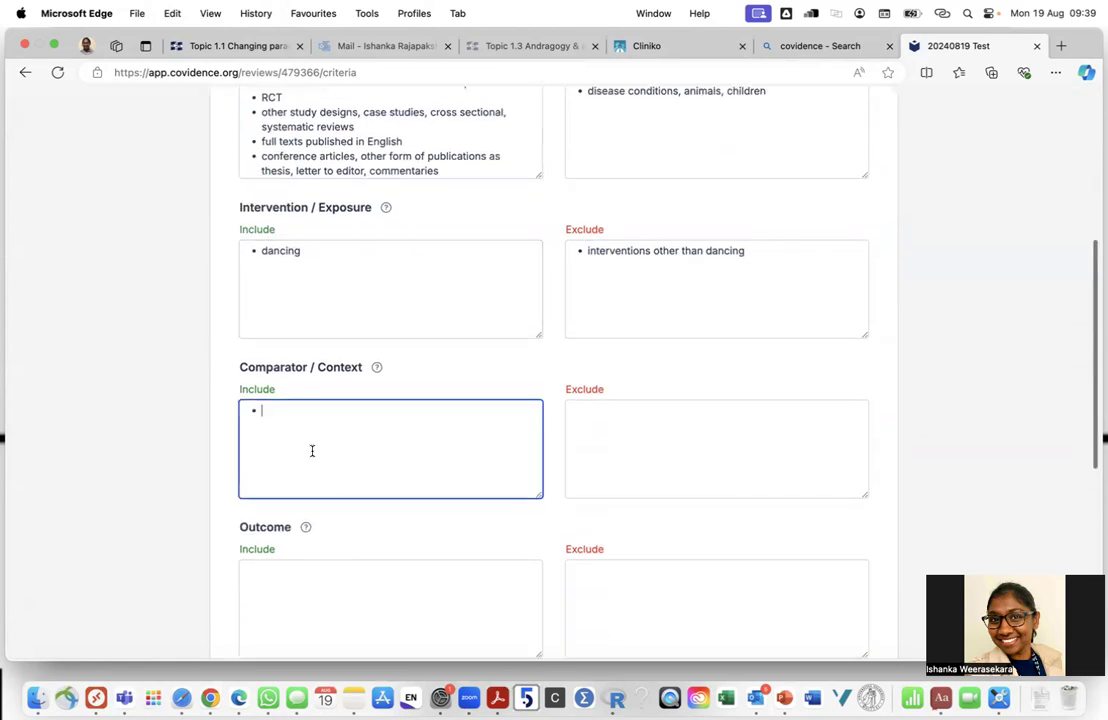
key(super+v)
scroll(329, 435, up, 5)
scroll(341, 372, up, 3)
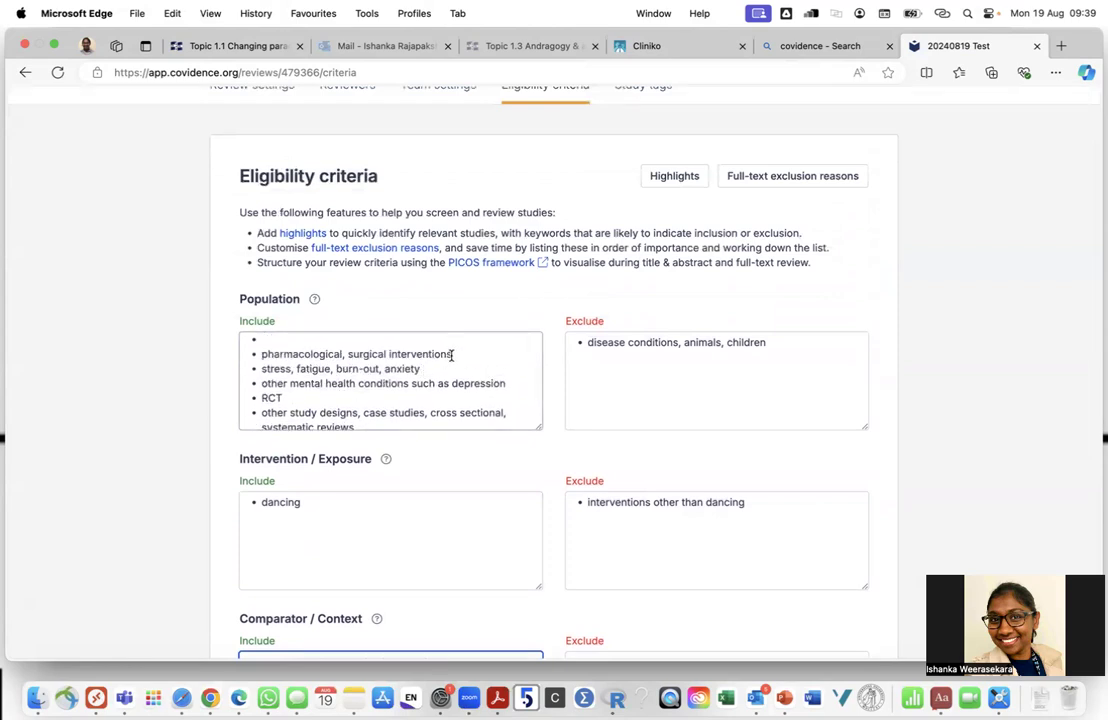
drag(451, 355, 262, 355)
key(super+x)
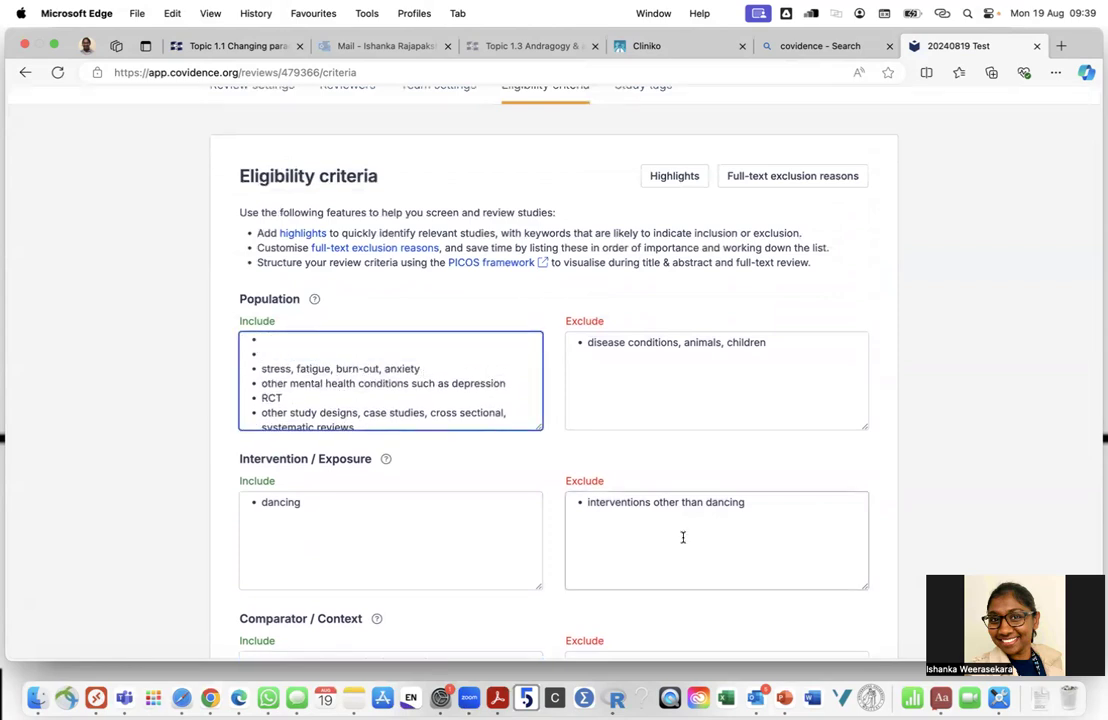
scroll(683, 537, down, 3)
click(655, 561)
key(super+v)
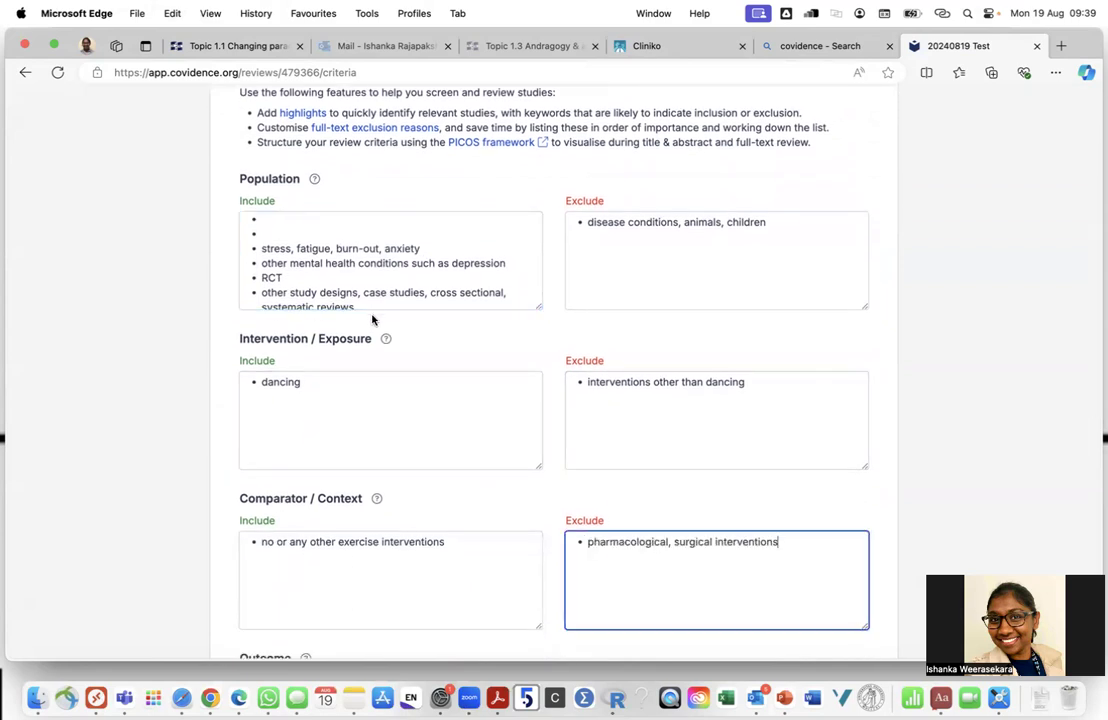
Move the stress, fatigue, burn-out, anxiety line from Population Include to Outcome Include
click(426, 249)
shift+click(256, 255)
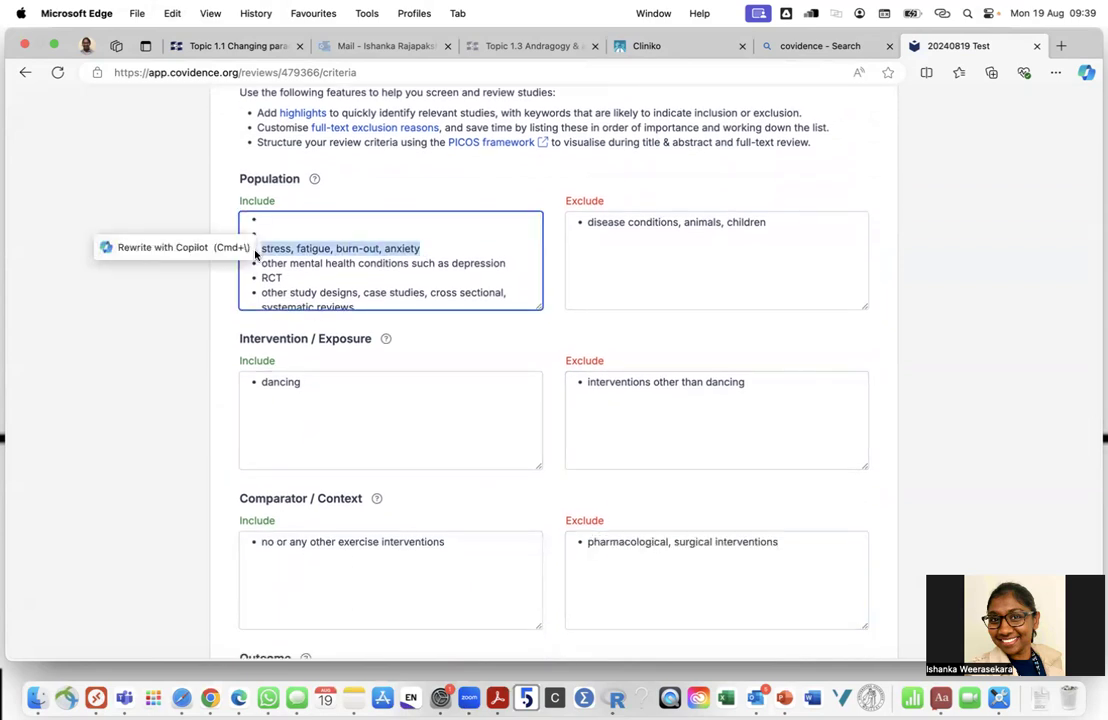
key(super+x)
scroll(274, 450, down, 3)
click(276, 466)
key(super+v)
scroll(415, 411, up, 8)
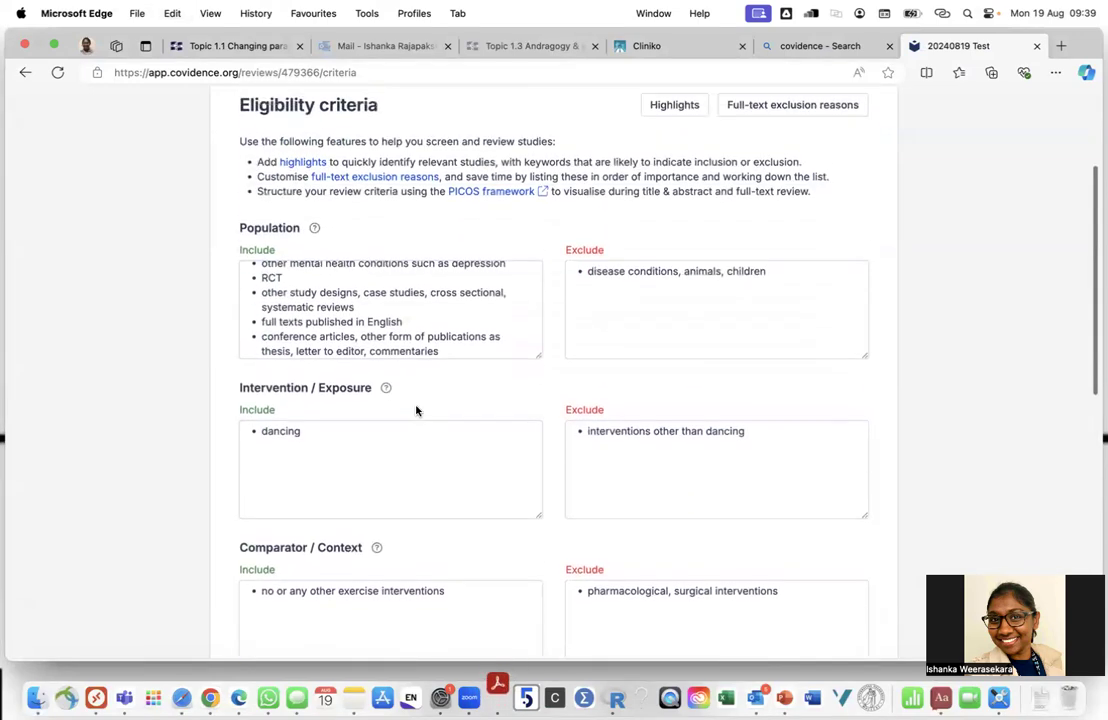
scroll(416, 329, down, 8)
scroll(416, 329, up, 9)
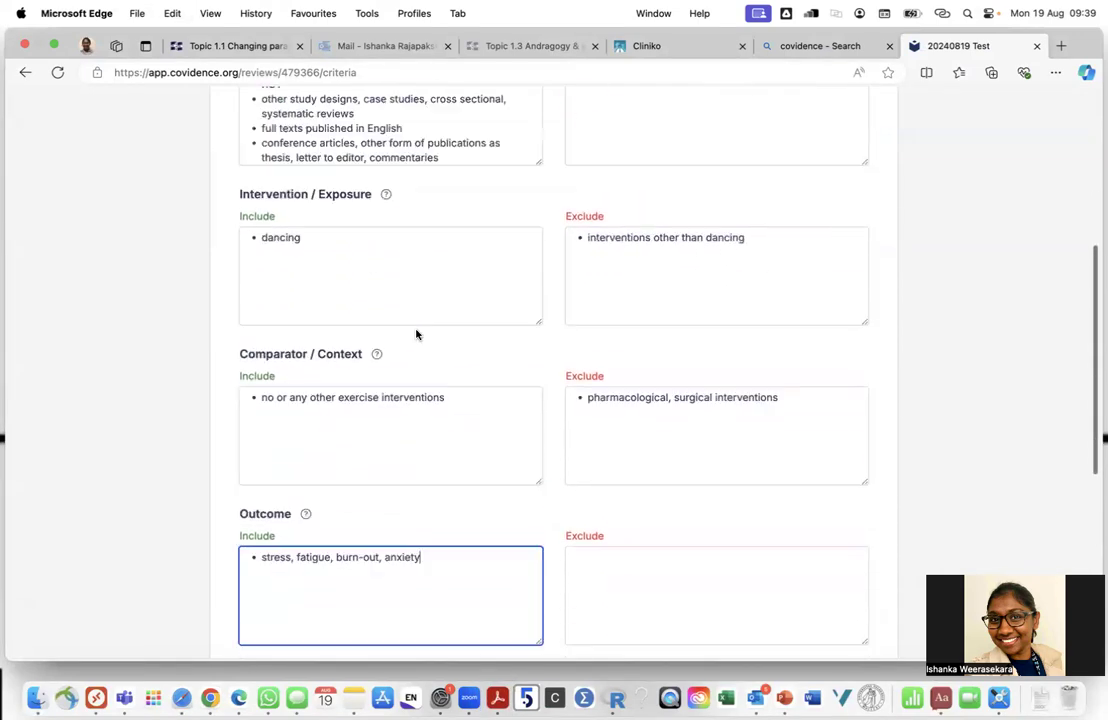
Move the depression line to Outcome Exclude and cut RCT out of Population Include
click(354, 329)
scroll(349, 332, up, 3)
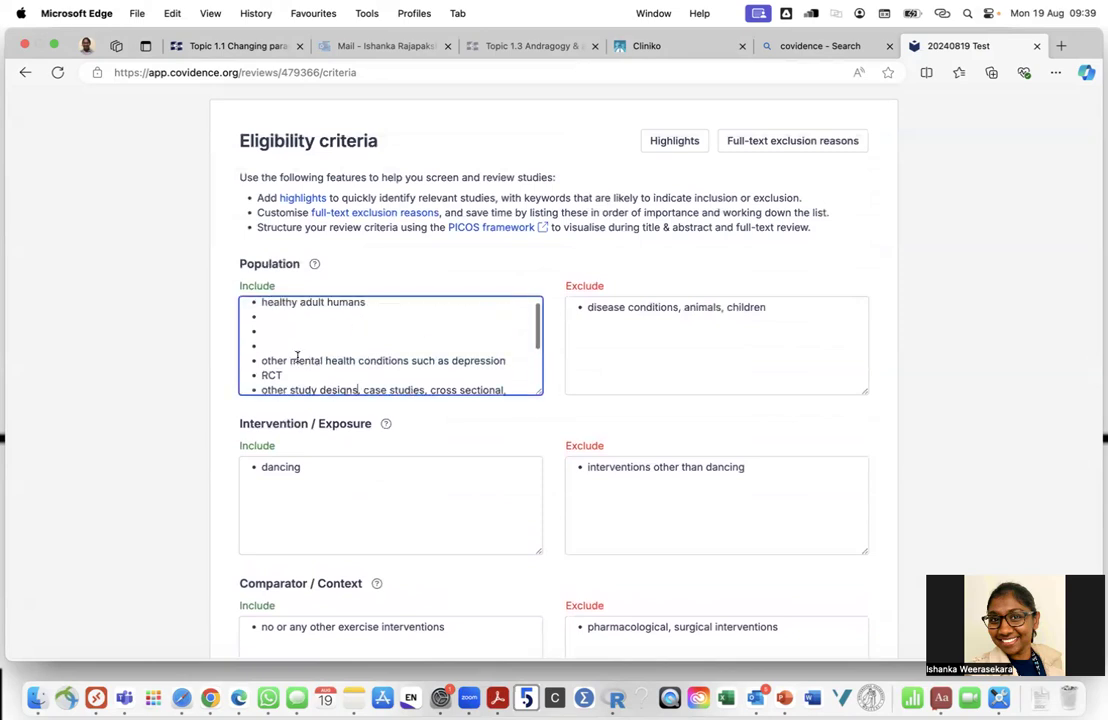
drag(510, 360, 259, 362)
key(BackSpace)
scroll(430, 370, down, 3)
scroll(606, 514, down, 8)
click(611, 519)
key(super+v)
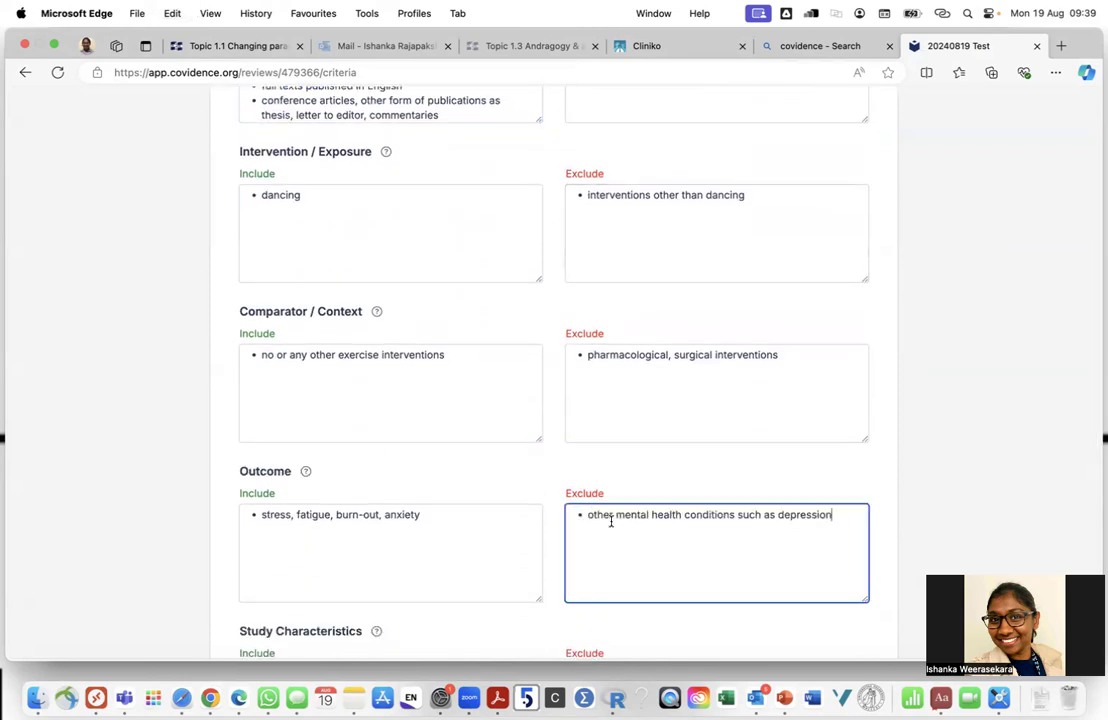
scroll(420, 453, up, 5)
double_click(272, 317)
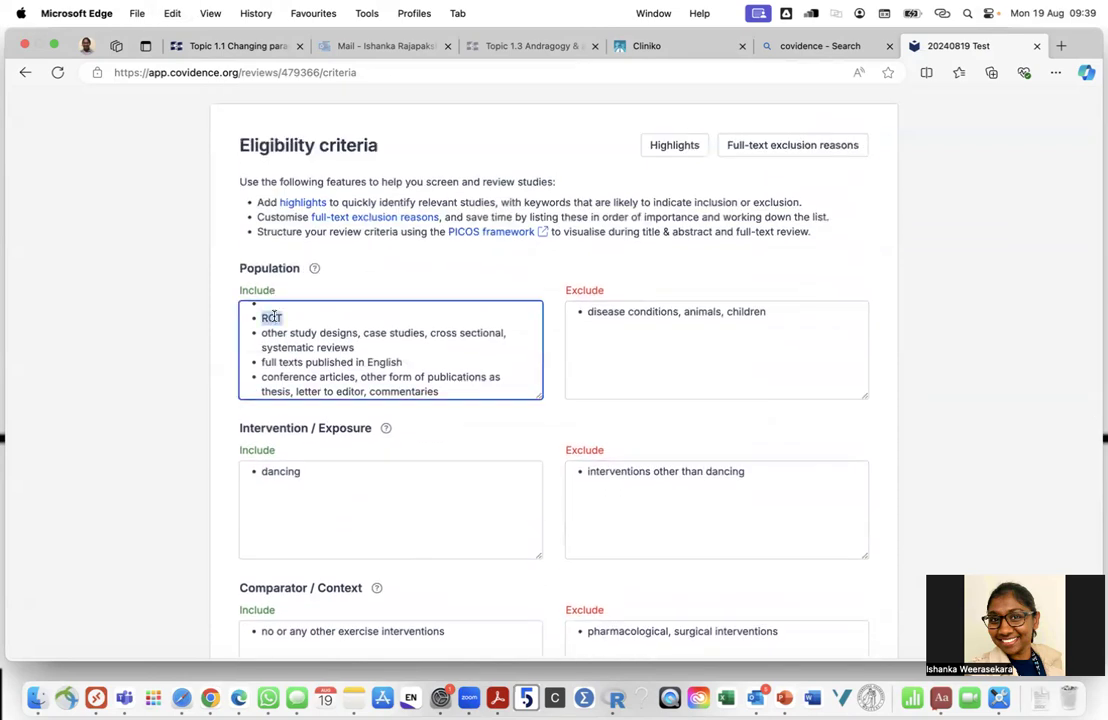
key(super+x)
scroll(358, 361, down, 10)
Paste RCT under Other Include
click(309, 457)
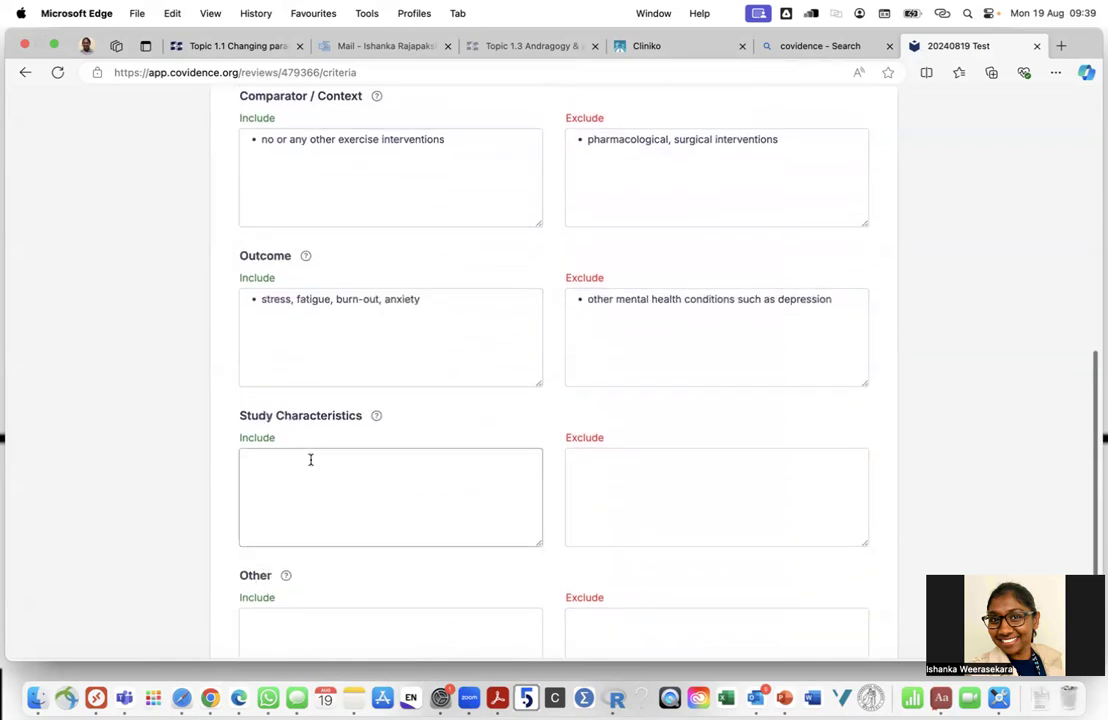
scroll(310, 460, down, 4)
click(297, 448)
key(super+v)
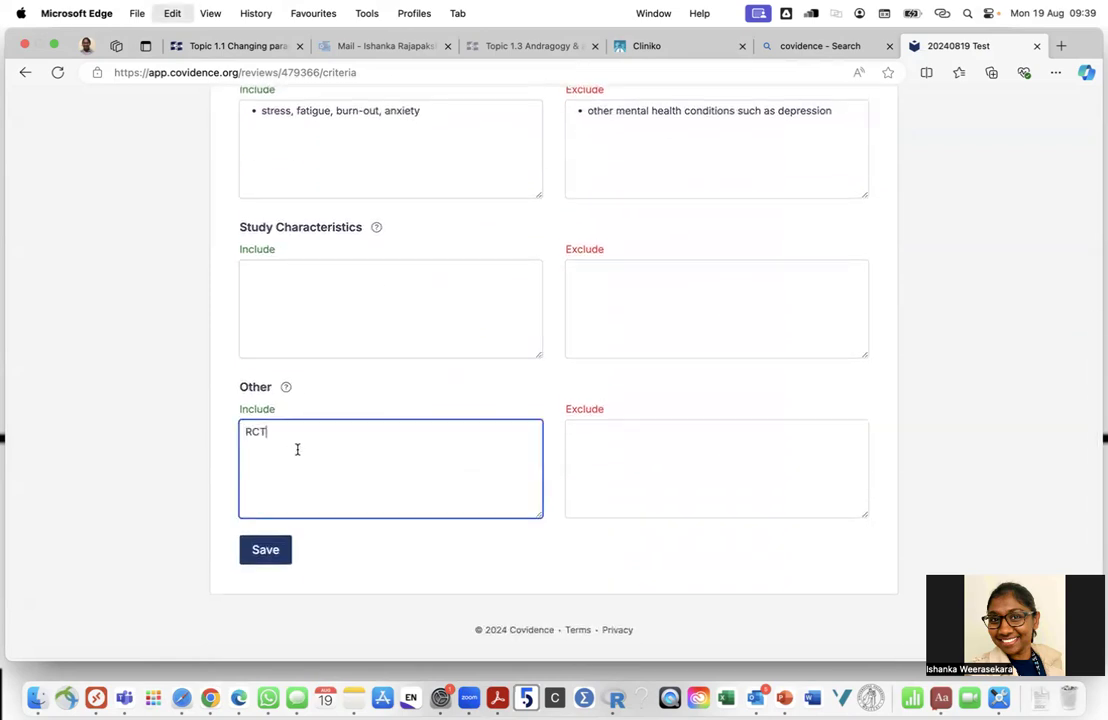
Move the other study designs line from Population to Other Exclude
scroll(315, 407, up, 12)
drag(355, 268, 256, 259)
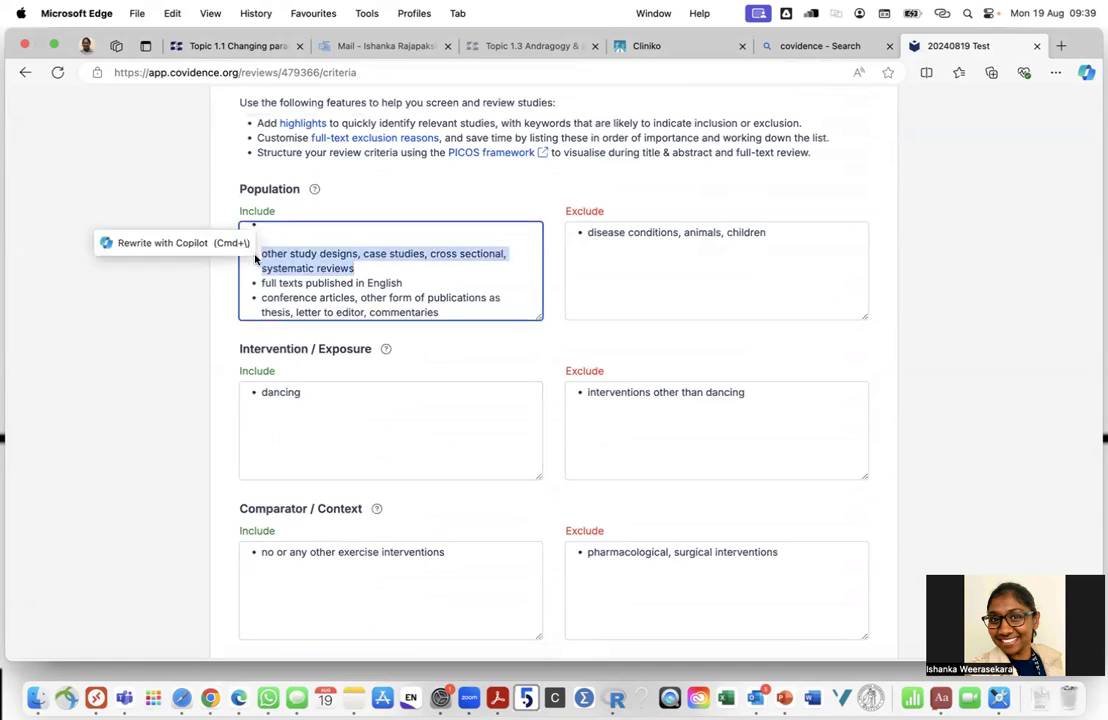
key(super+x)
scroll(425, 341, down, 10)
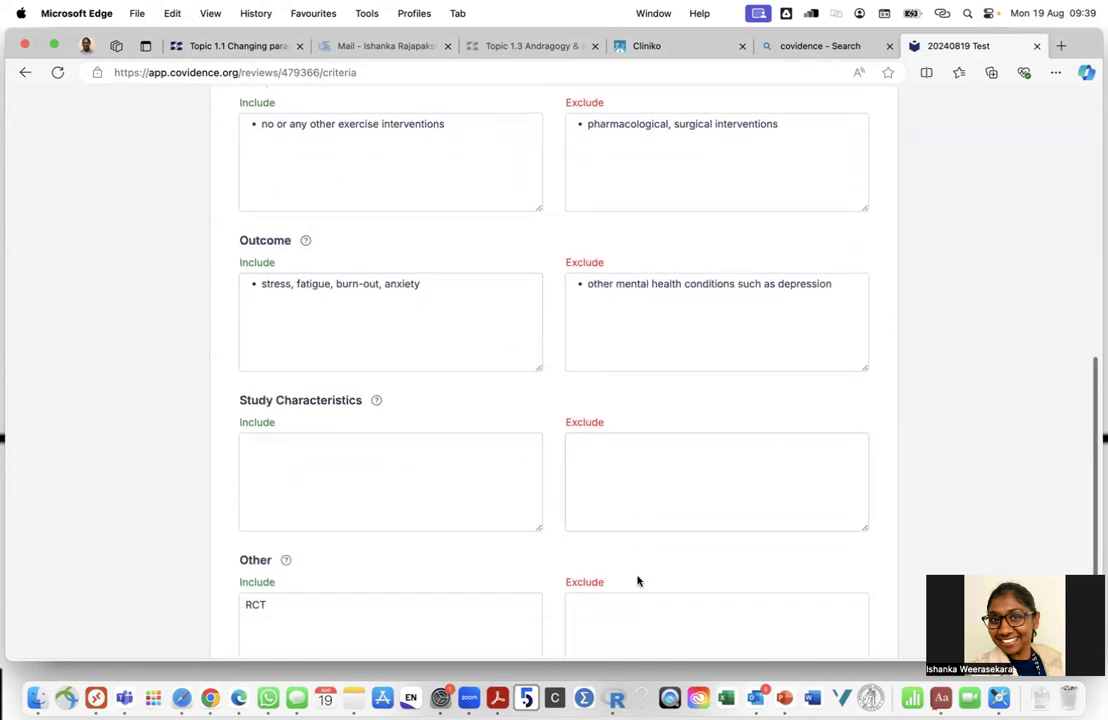
click(631, 550)
key(super+v)
scroll(450, 413, up, 10)
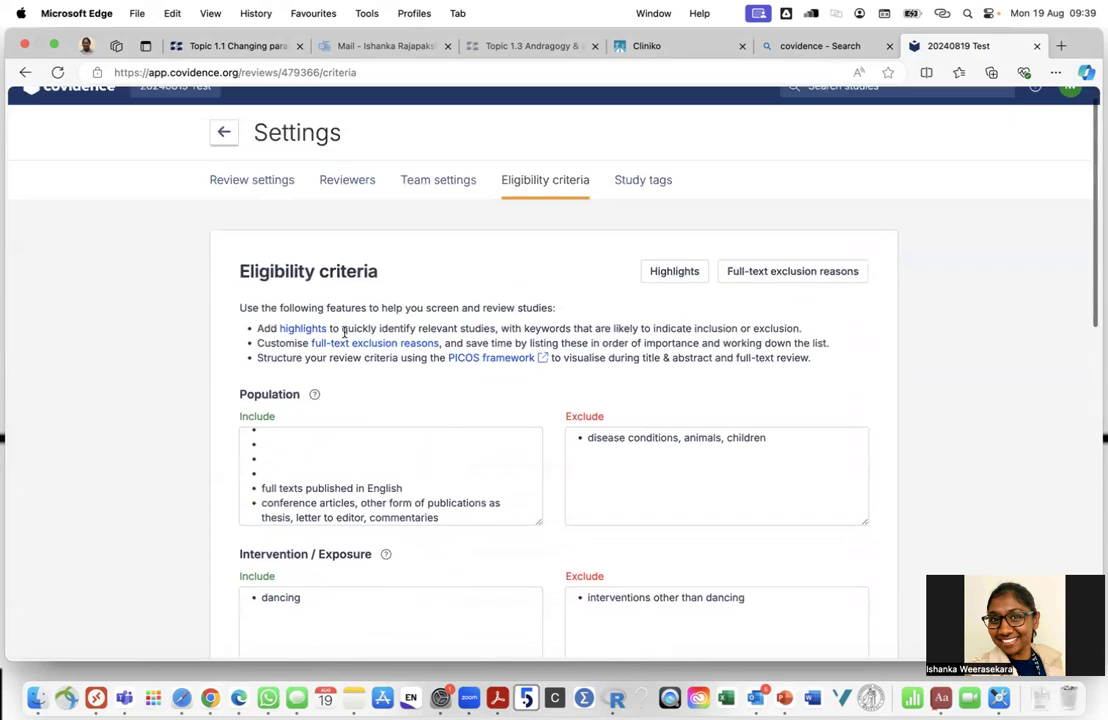
Add 'full texts published in English' on a new line below RCT in Other Include
drag(403, 488, 257, 487)
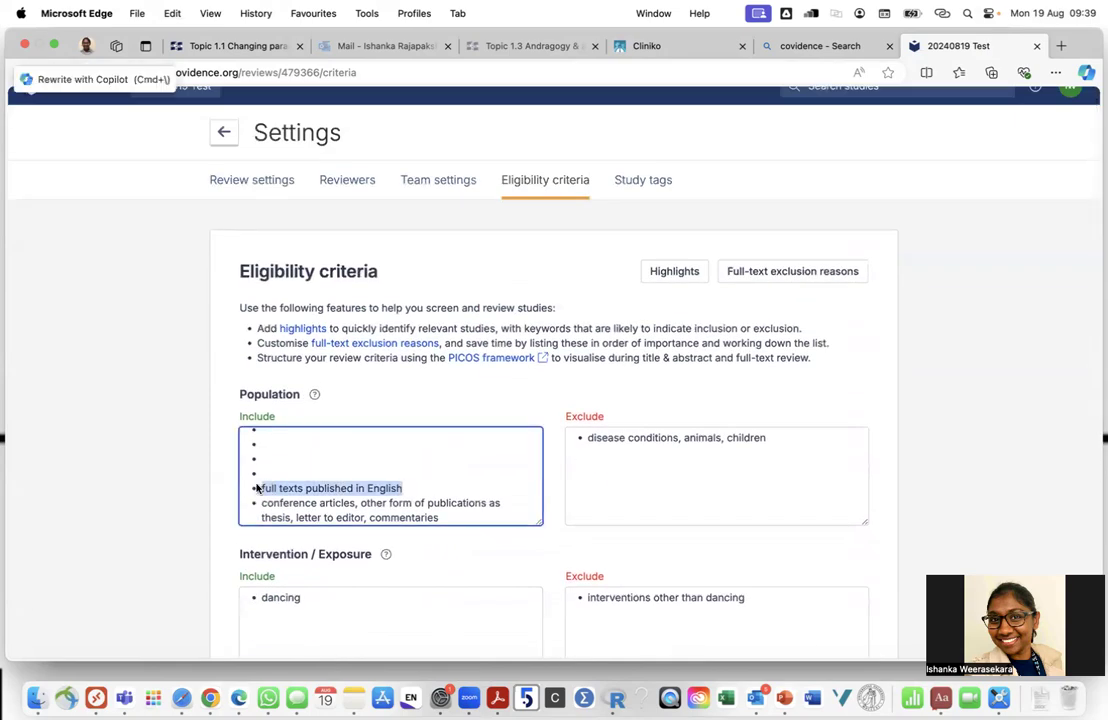
scroll(256, 488, down, 5)
scroll(256, 488, down, 6)
click(287, 438)
key(Return)
key(super+v)
scroll(330, 336, up, 5)
Move the conference articles line from Population to a new line in Other Exclude
click(438, 205)
drag(438, 205, 250, 192)
key(super+x)
scroll(433, 287, down, 5)
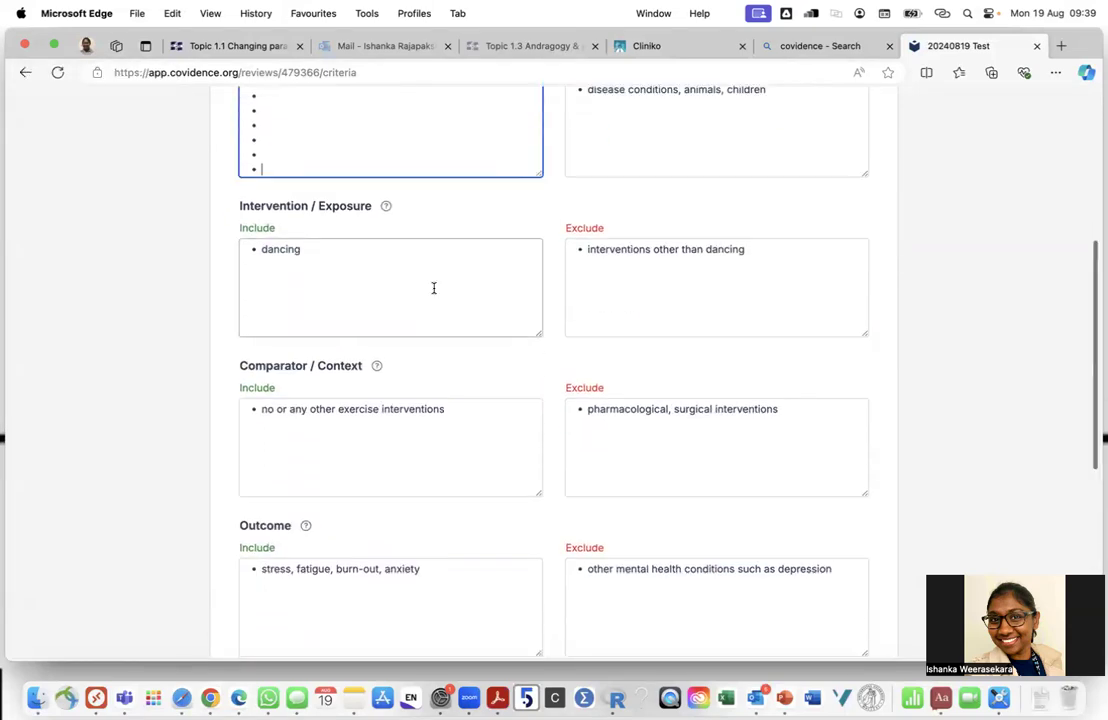
click(680, 574)
key(Return)
key(Return)
key(super+v)
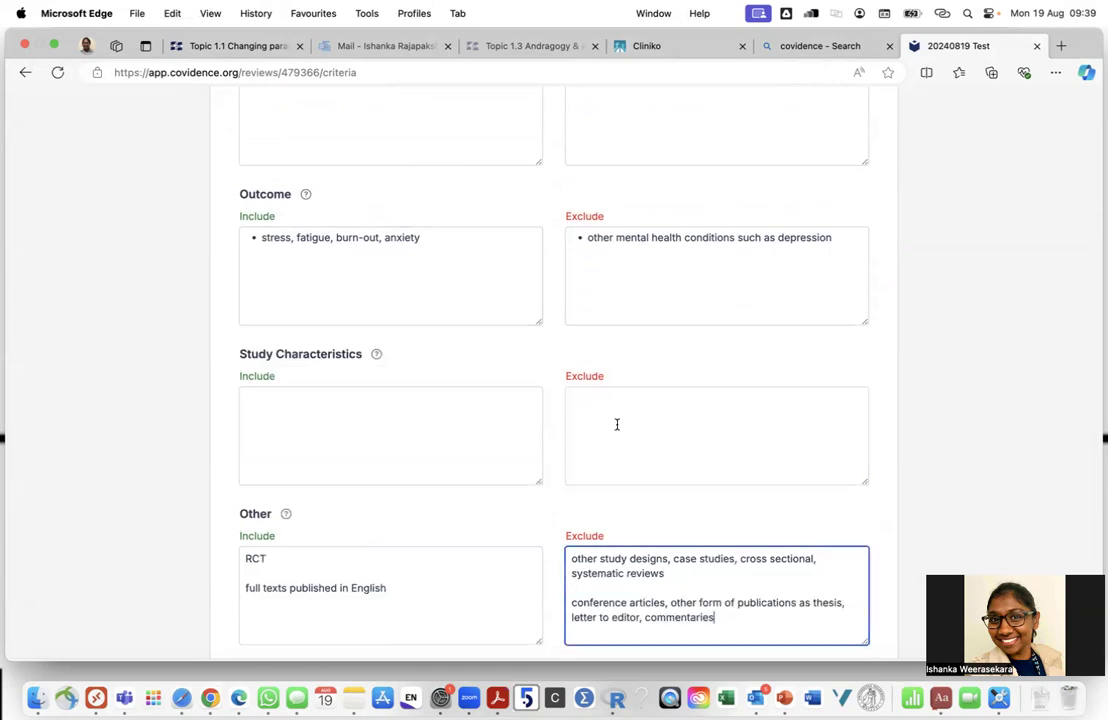
scroll(616, 423, up, 8)
Review the remaining Population criteria and the Outcome and Study Characteristics help texts
scroll(448, 383, down, 1)
click(270, 532)
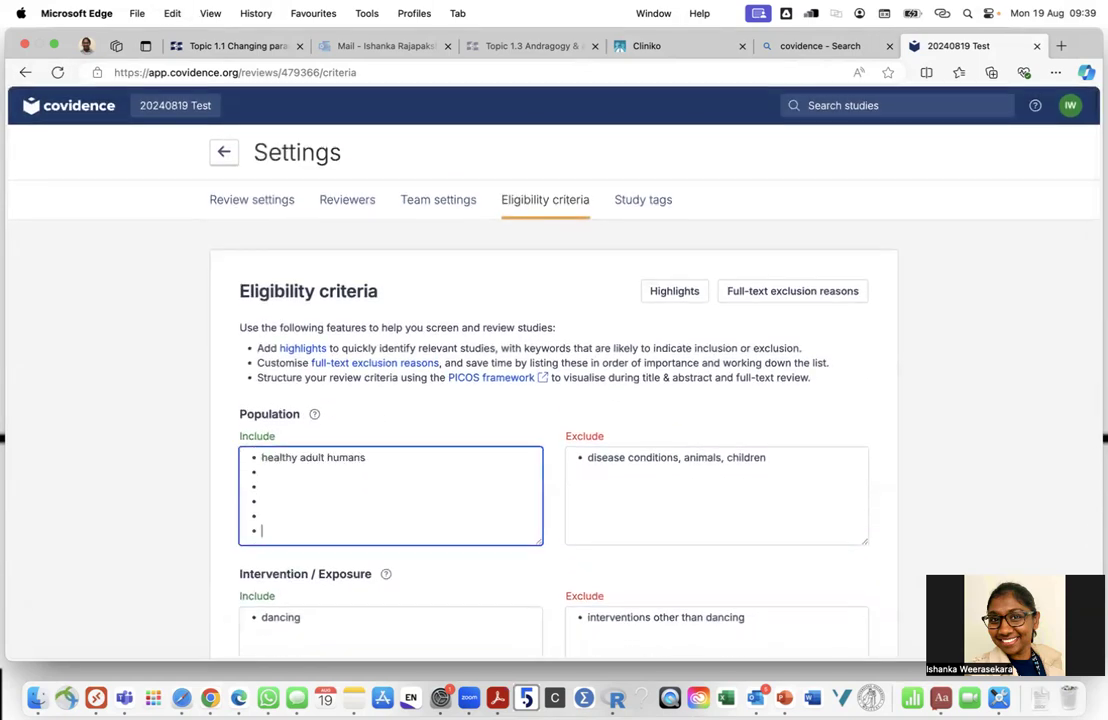
scroll(366, 527, down, 10)
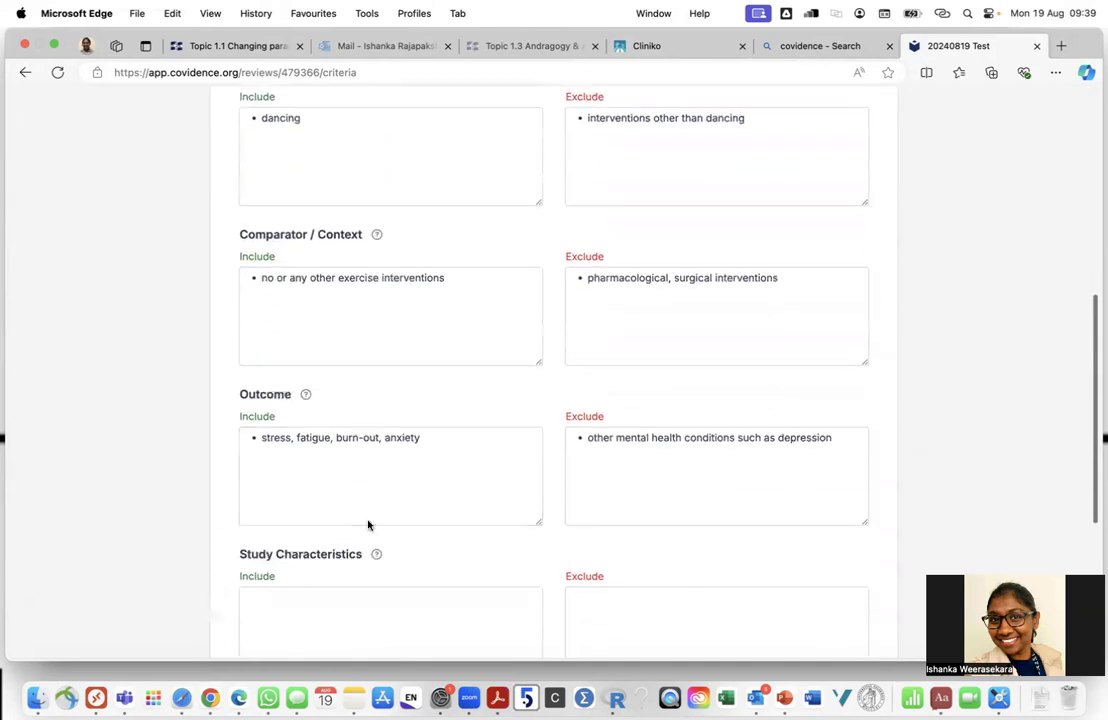
click(307, 396)
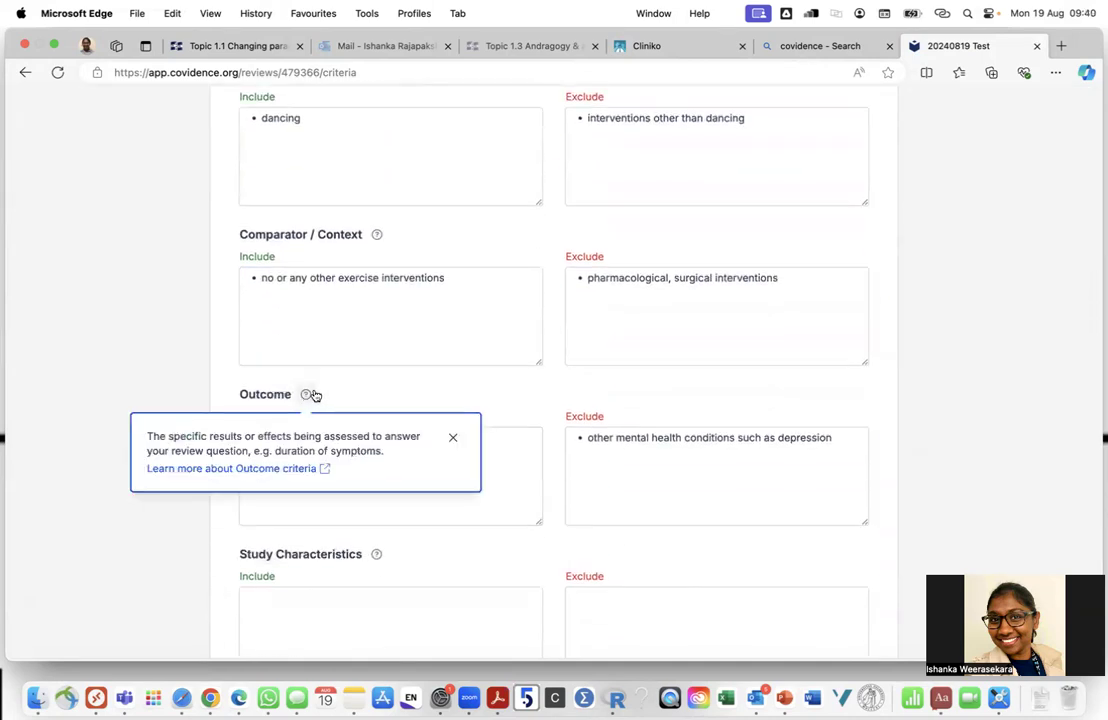
click(330, 390)
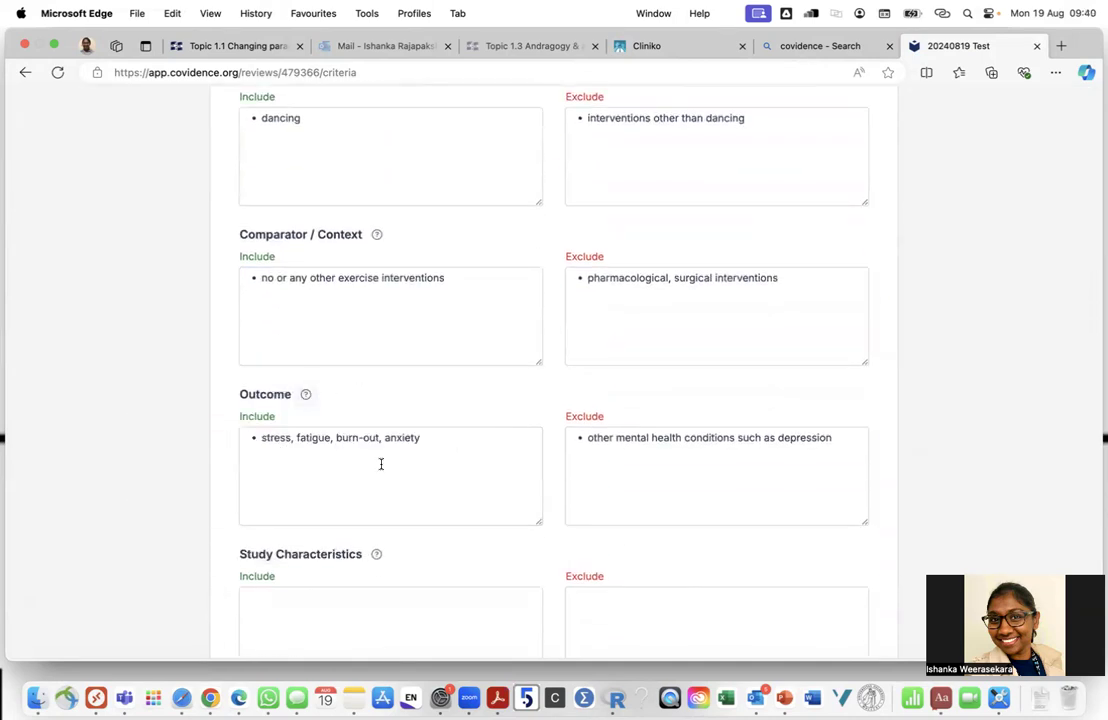
click(376, 555)
scroll(433, 528, down, 3)
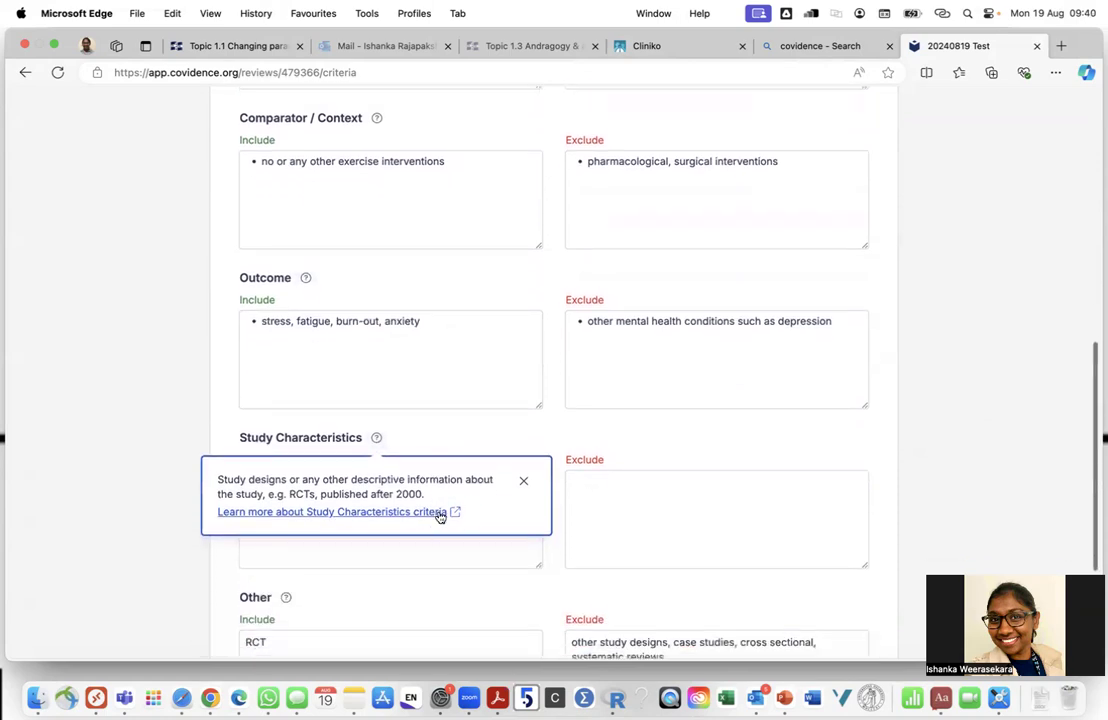
click(523, 480)
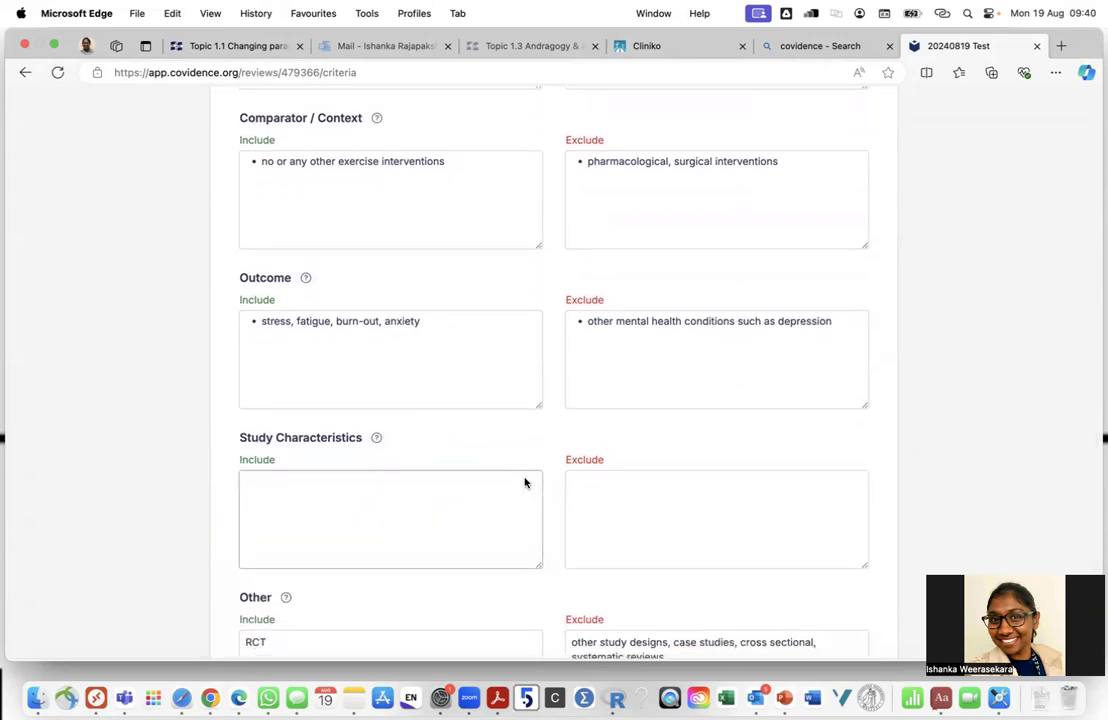
scroll(435, 476, down, 5)
Move RCT to Study Characteristics Include and other study designs to Study Characteristics Exclude
drag(284, 445, 204, 438)
key(super+x)
click(287, 279)
key(super+v)
drag(674, 446, 549, 435)
key(super+x)
click(628, 277)
key(super+v)
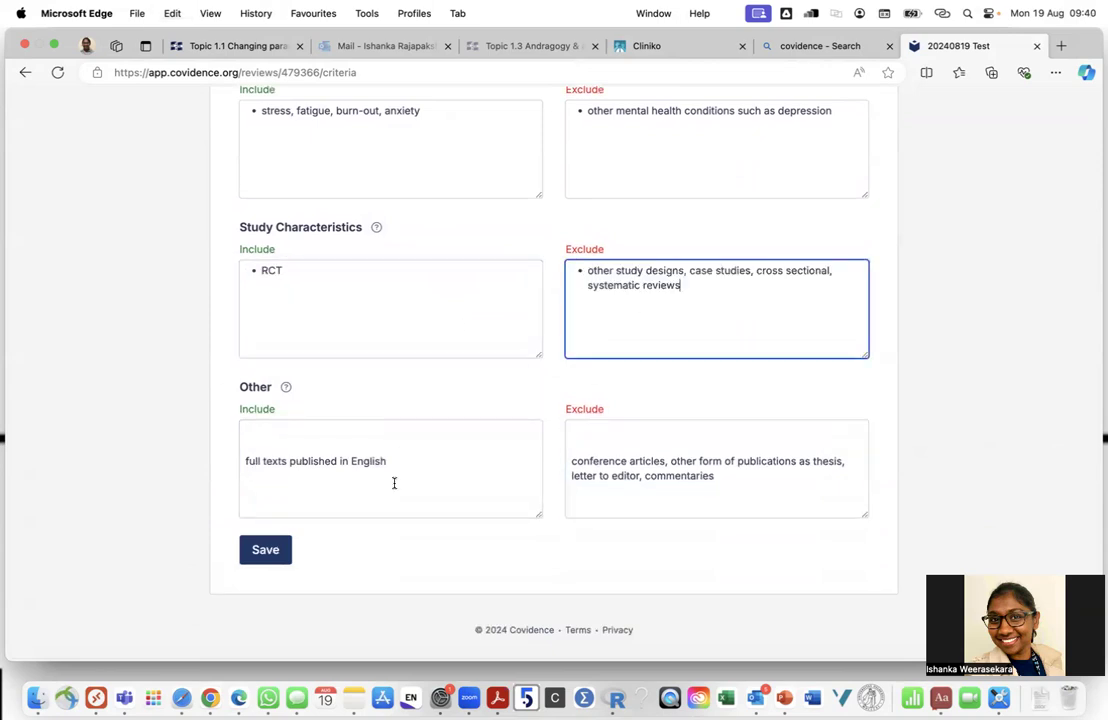
Remove stray blank lines from the Other criteria, save, and open Manage Highlights
click(245, 460)
key(BackSpace)
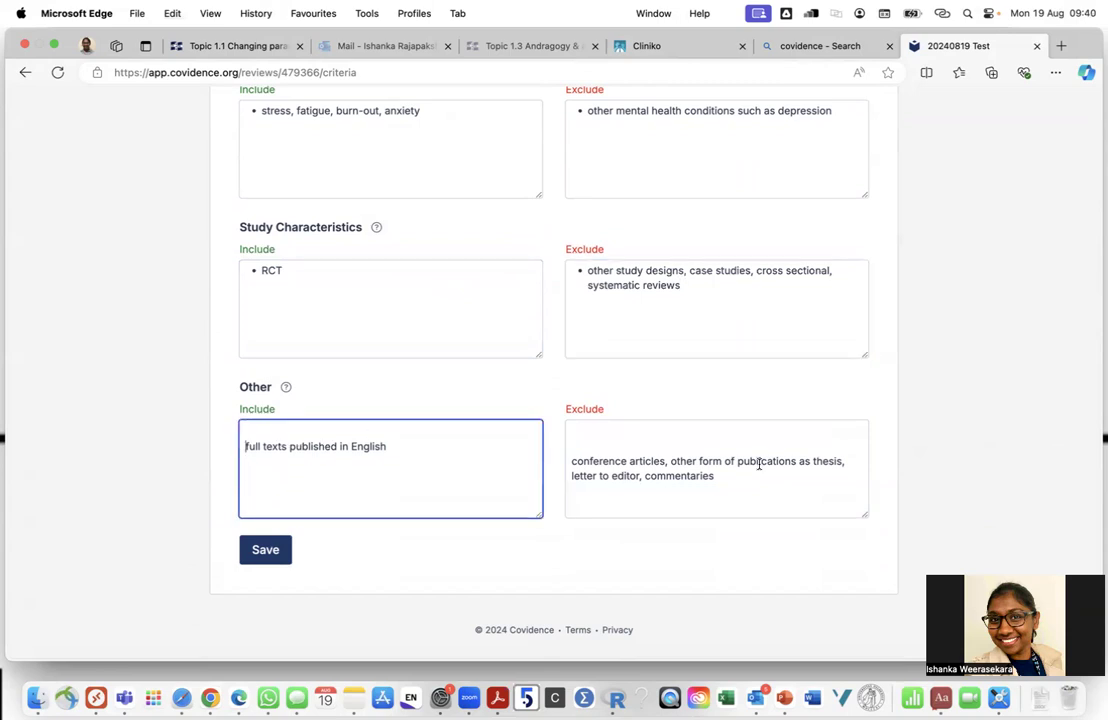
click(571, 461)
key(BackSpace)
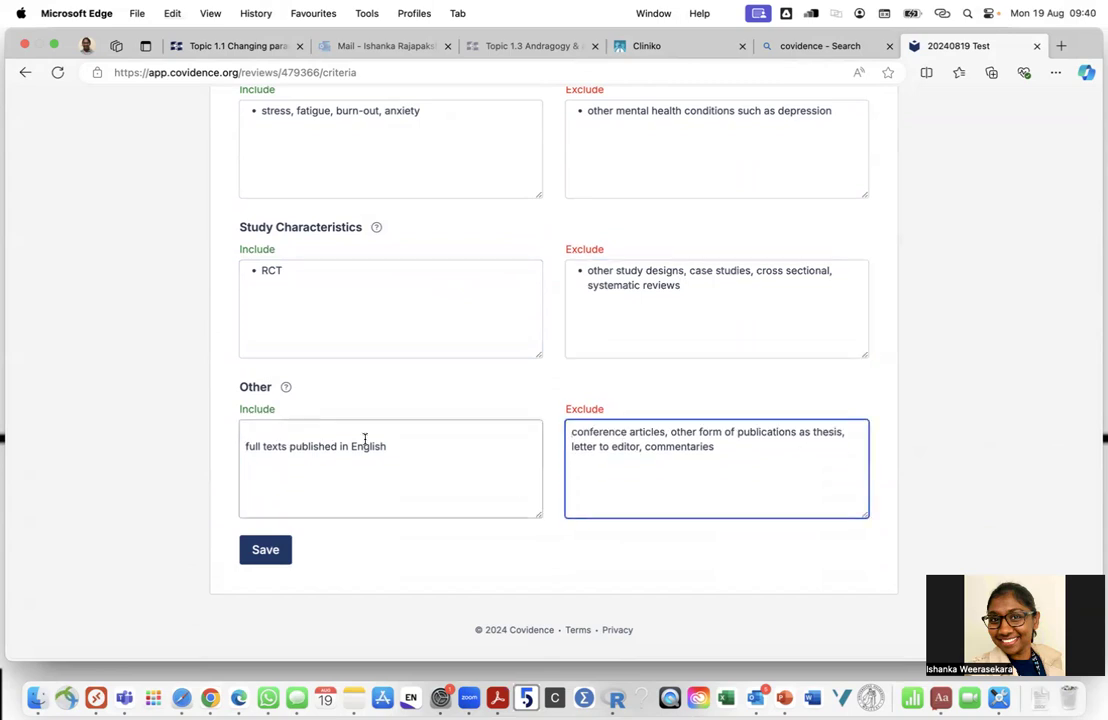
click(245, 446)
key(BackSpace)
click(262, 553)
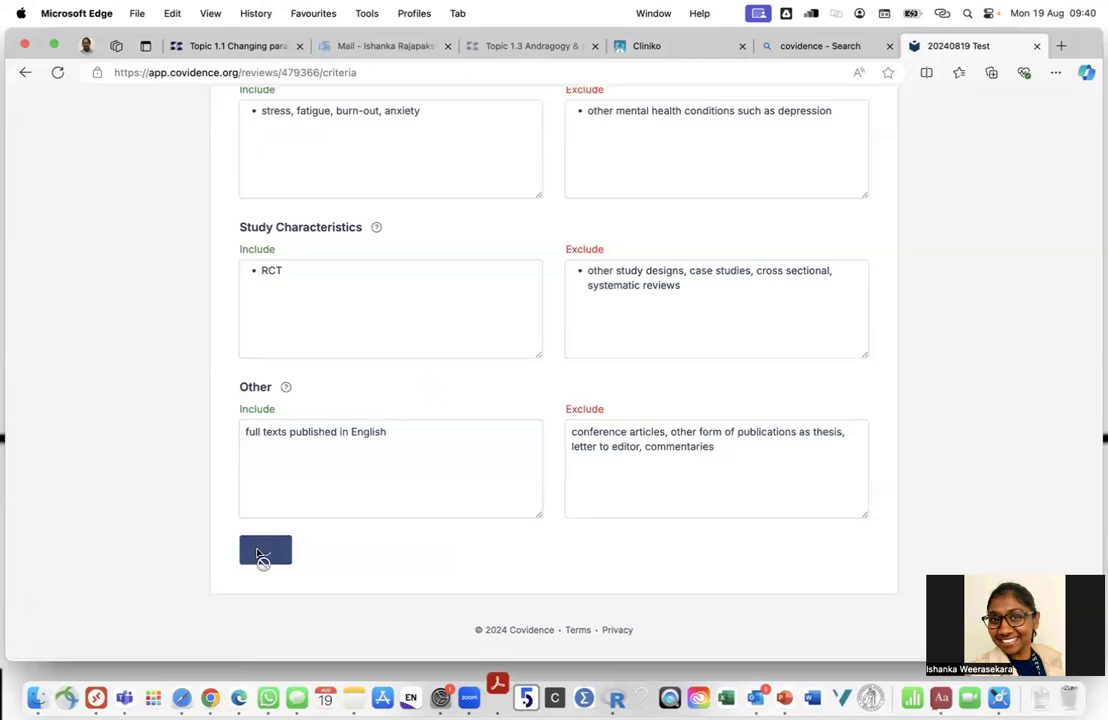
scroll(443, 309, up, 10)
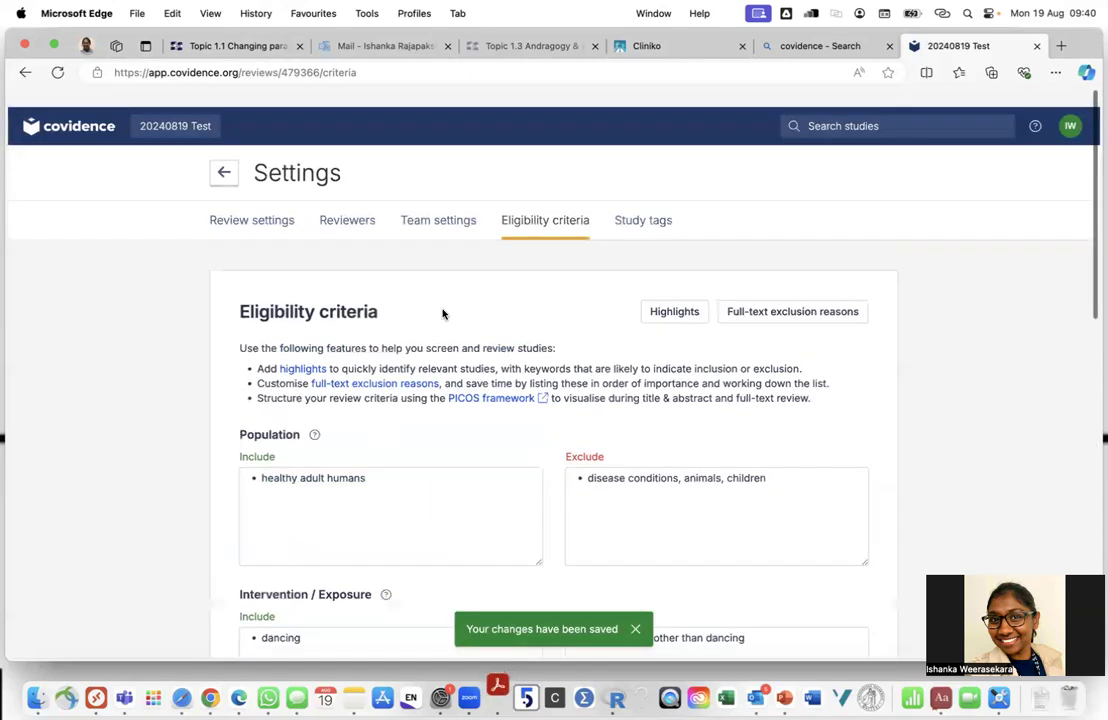
click(675, 291)
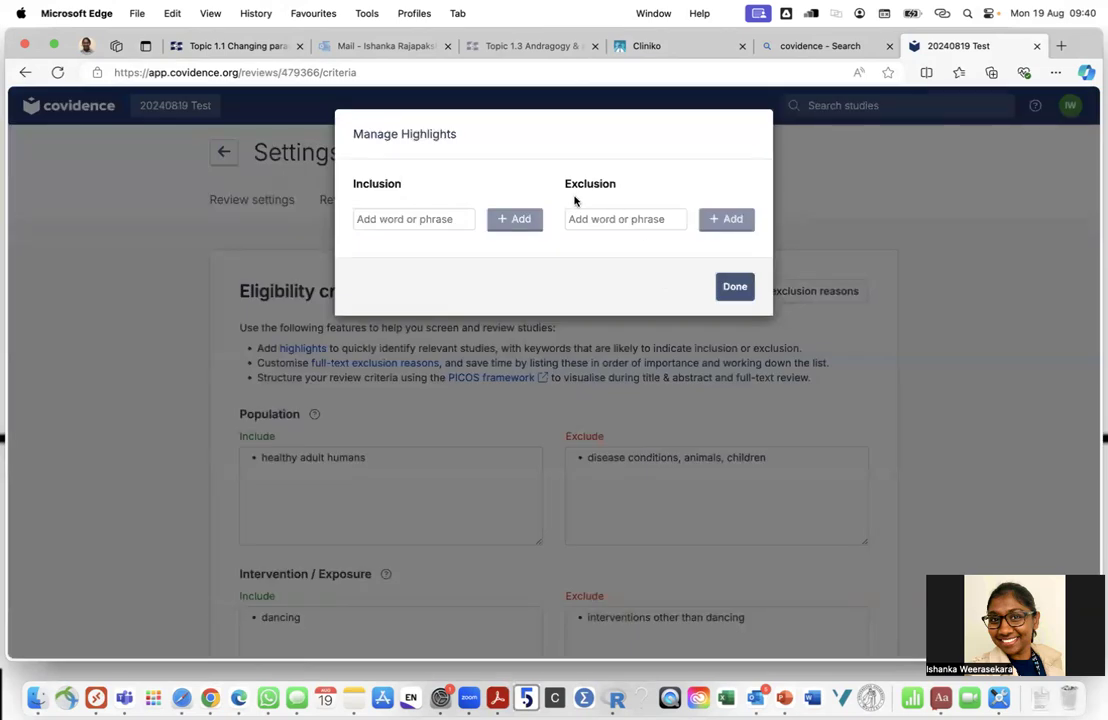
Add dancing, choreography and RCT as inclusion highlight keywords
click(411, 220)
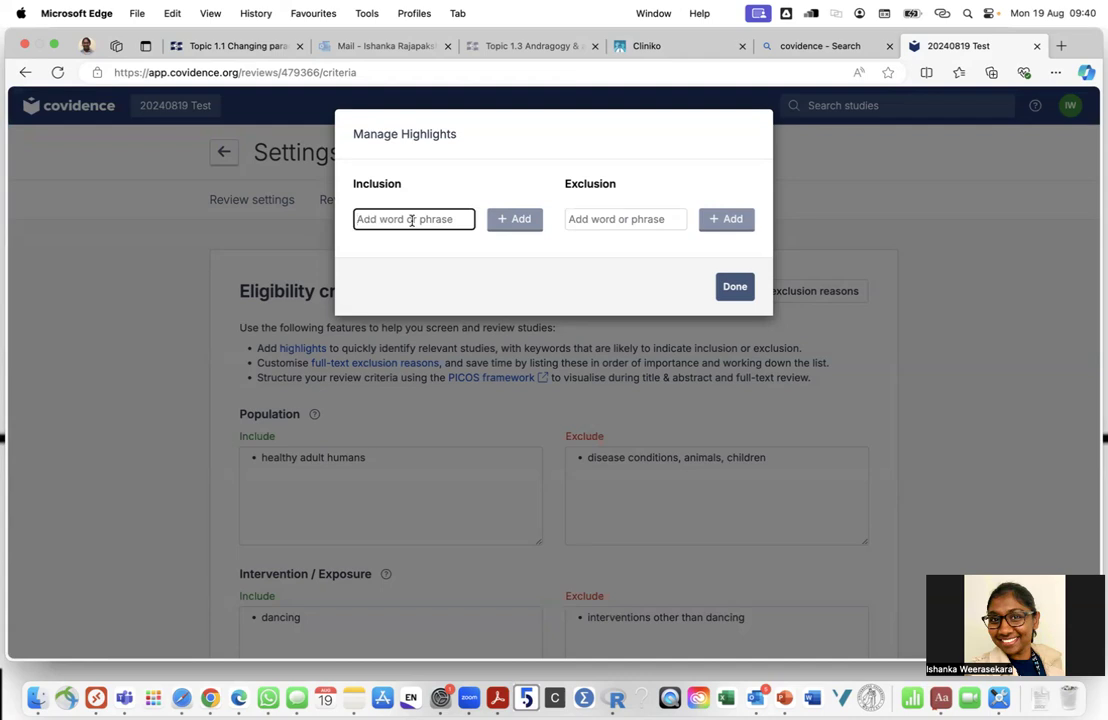
text(dancing)
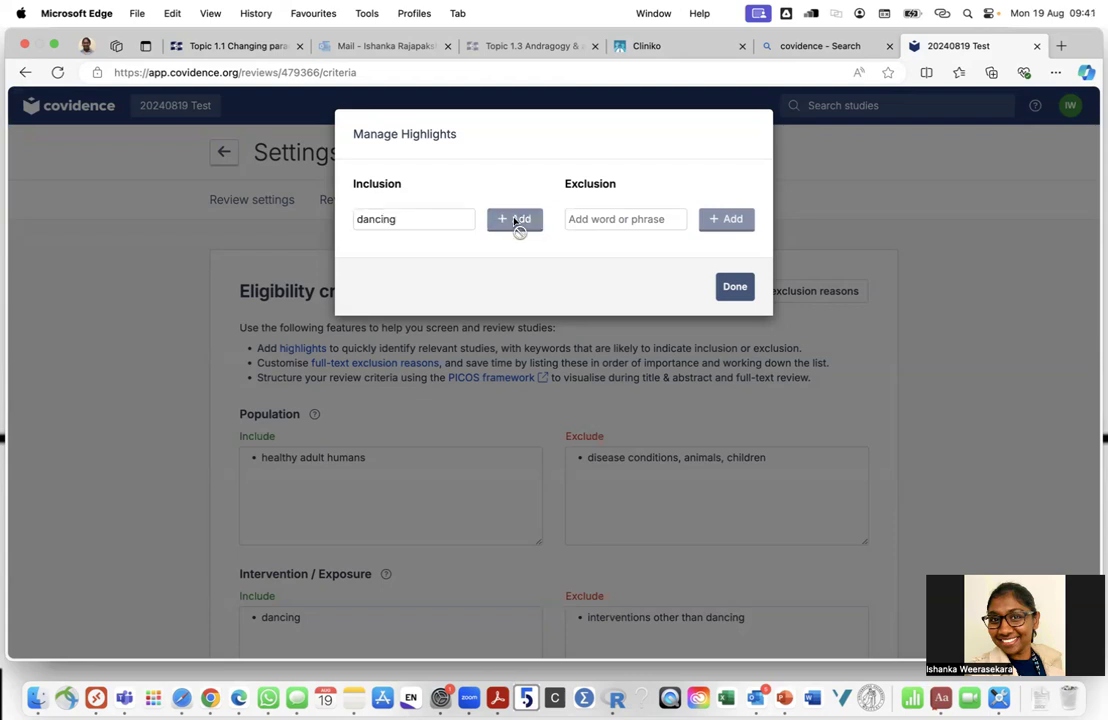
click(516, 222)
click(391, 221)
text(choreography)
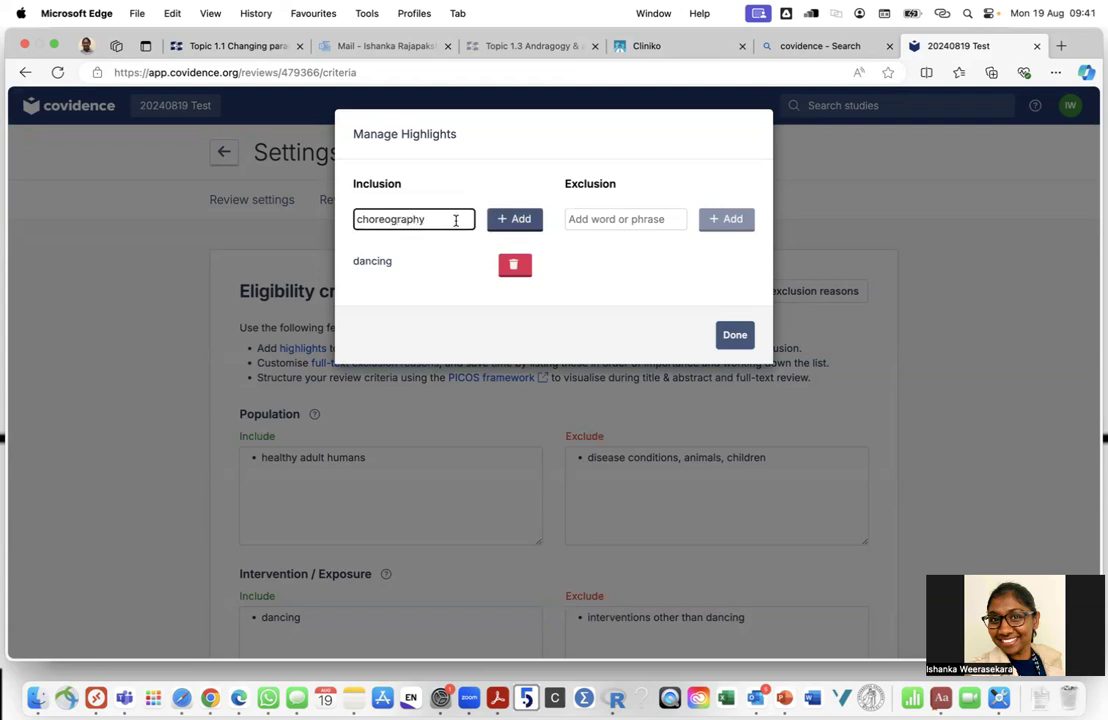
click(510, 224)
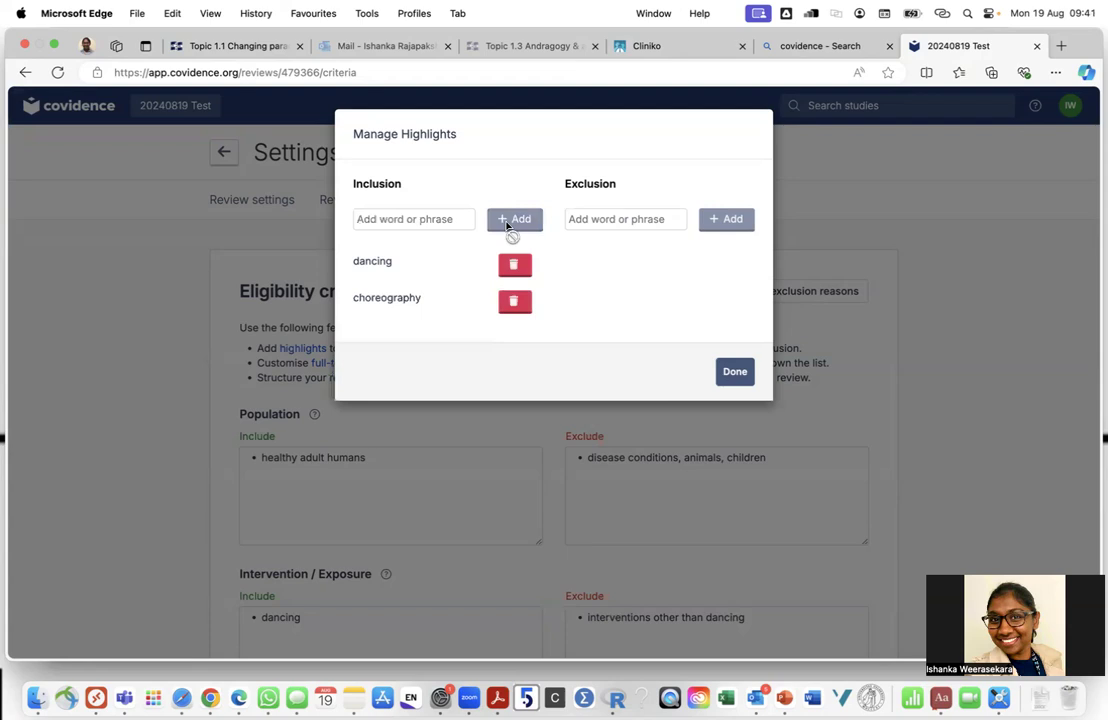
click(428, 222)
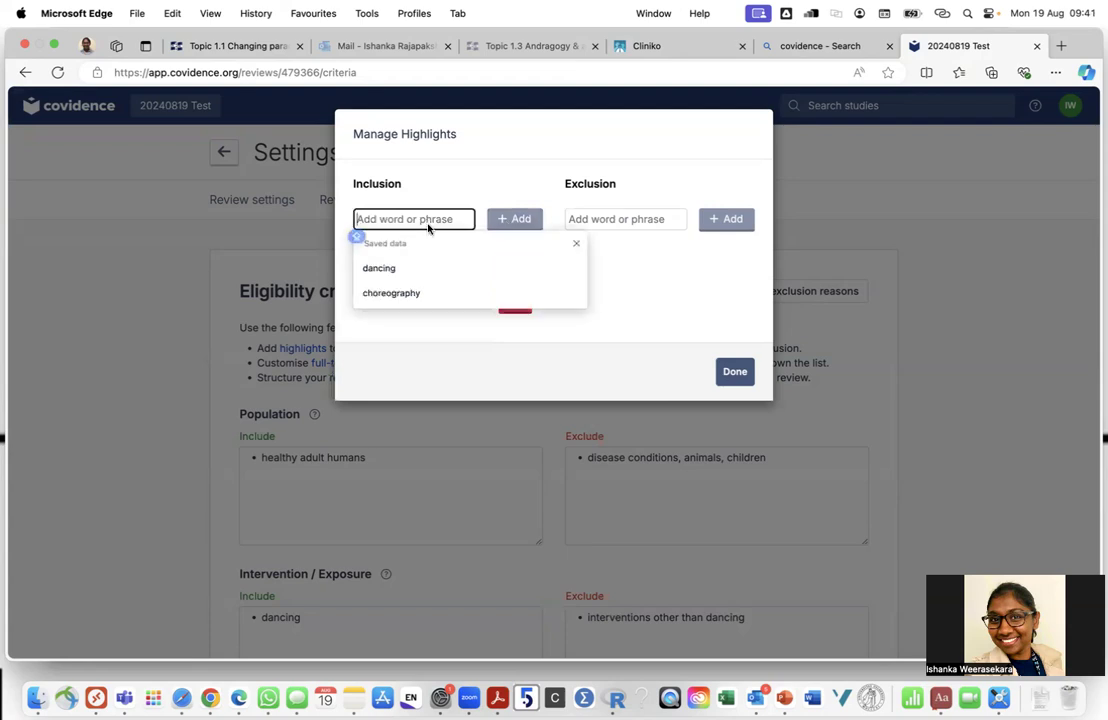
text(RCT)
click(524, 220)
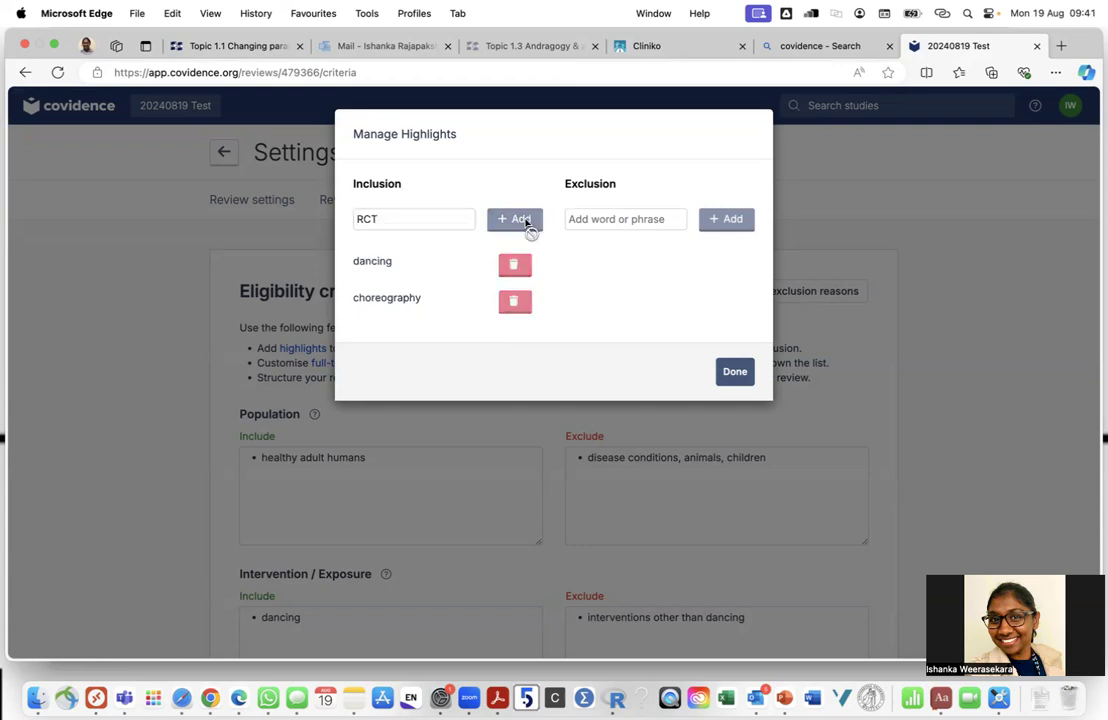
Add healthy, stress and burn-out as inclusion highlight keywords
click(433, 221)
text(HEALT)
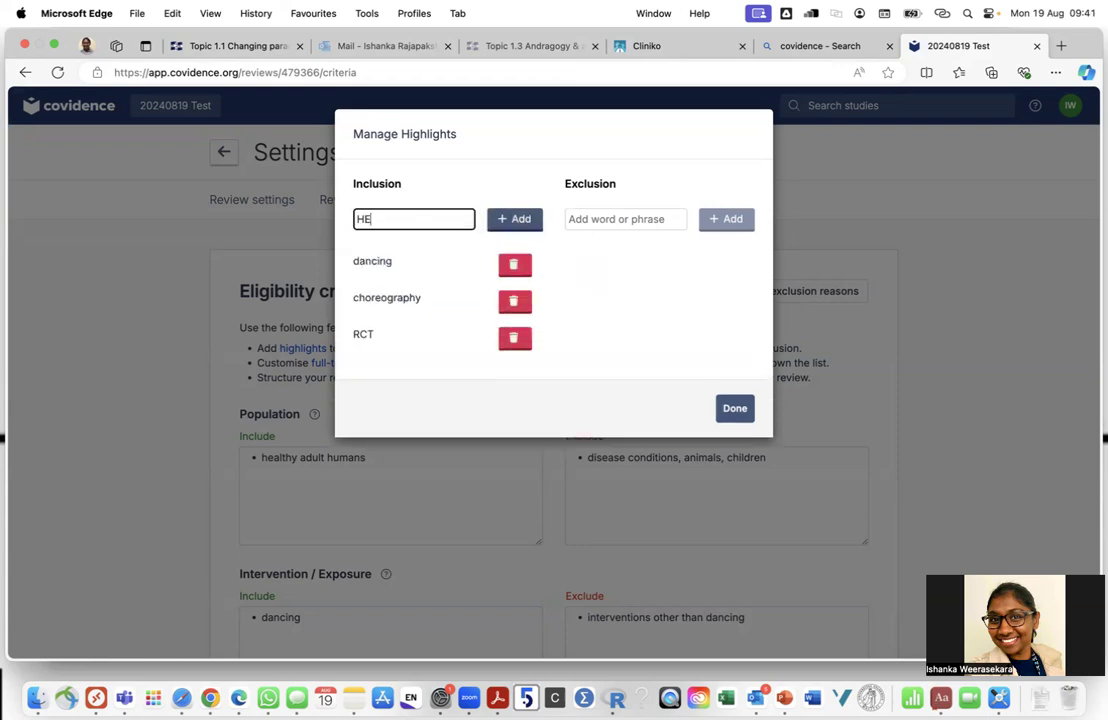
key(BackSpace)
key(BackSpace)
key(BackSpace)
key(BackSpace)
key(BackSpace)
text(healthy)
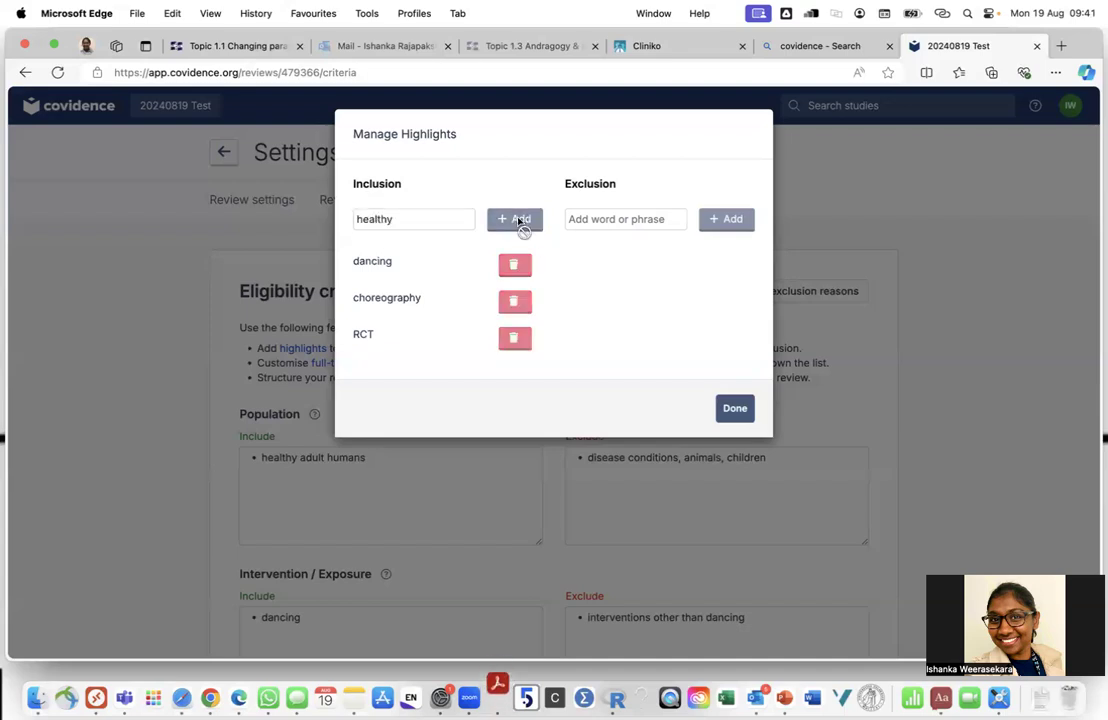
click(519, 226)
click(402, 224)
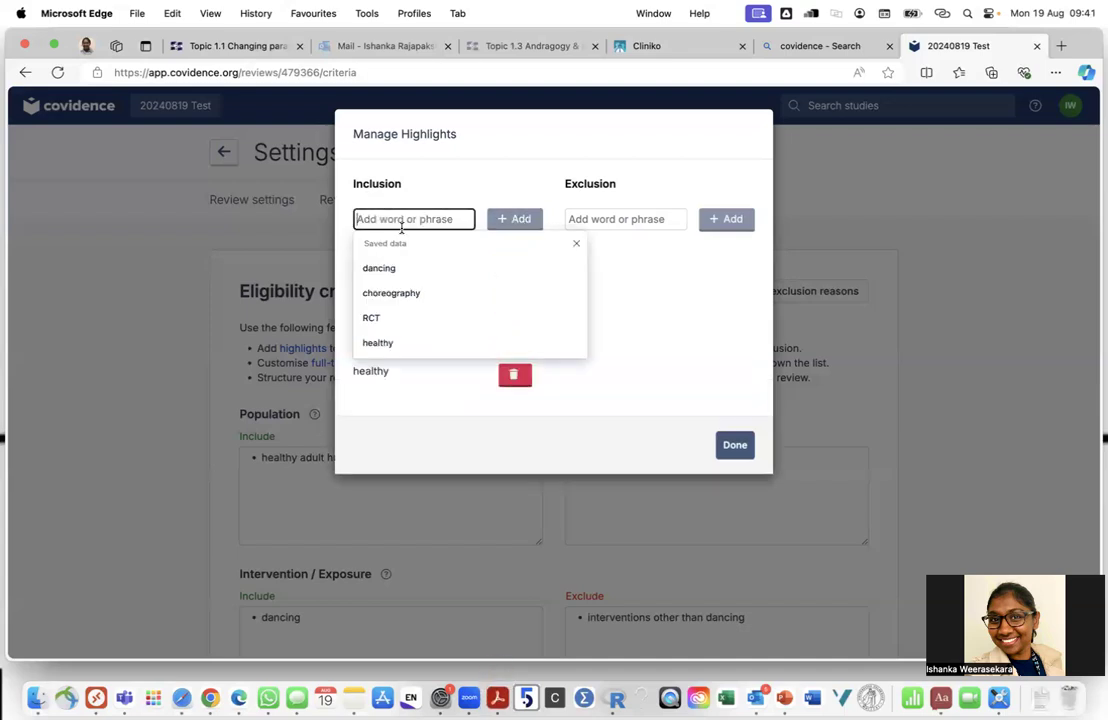
text(stress)
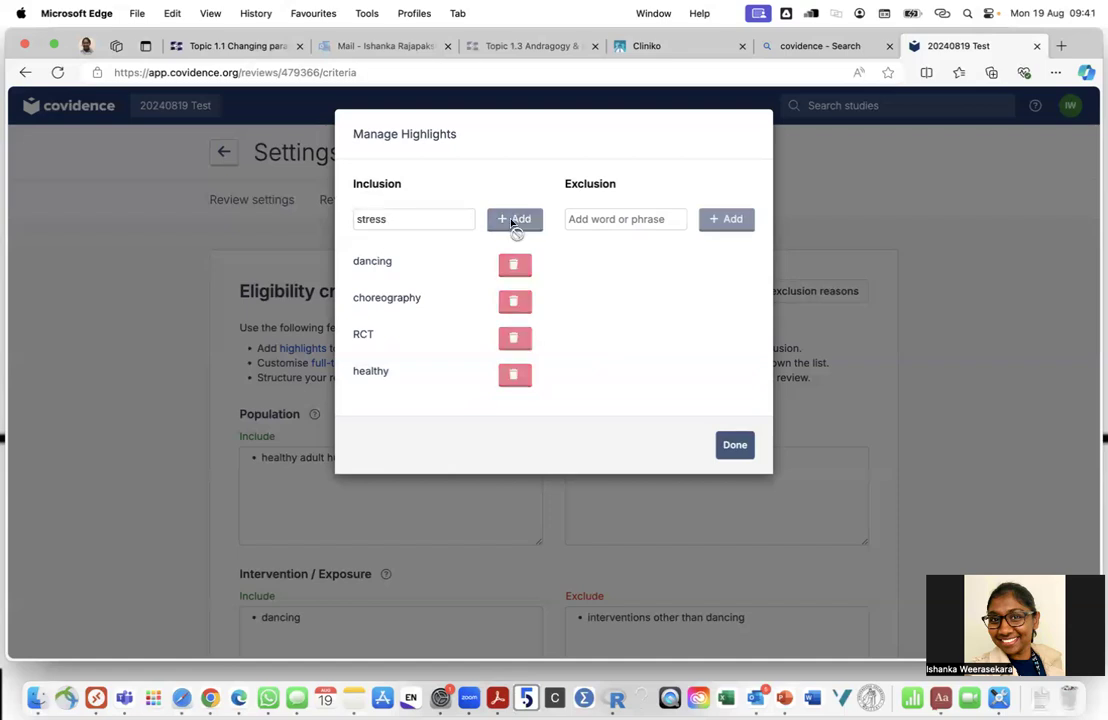
click(516, 222)
click(383, 226)
text(burn-out)
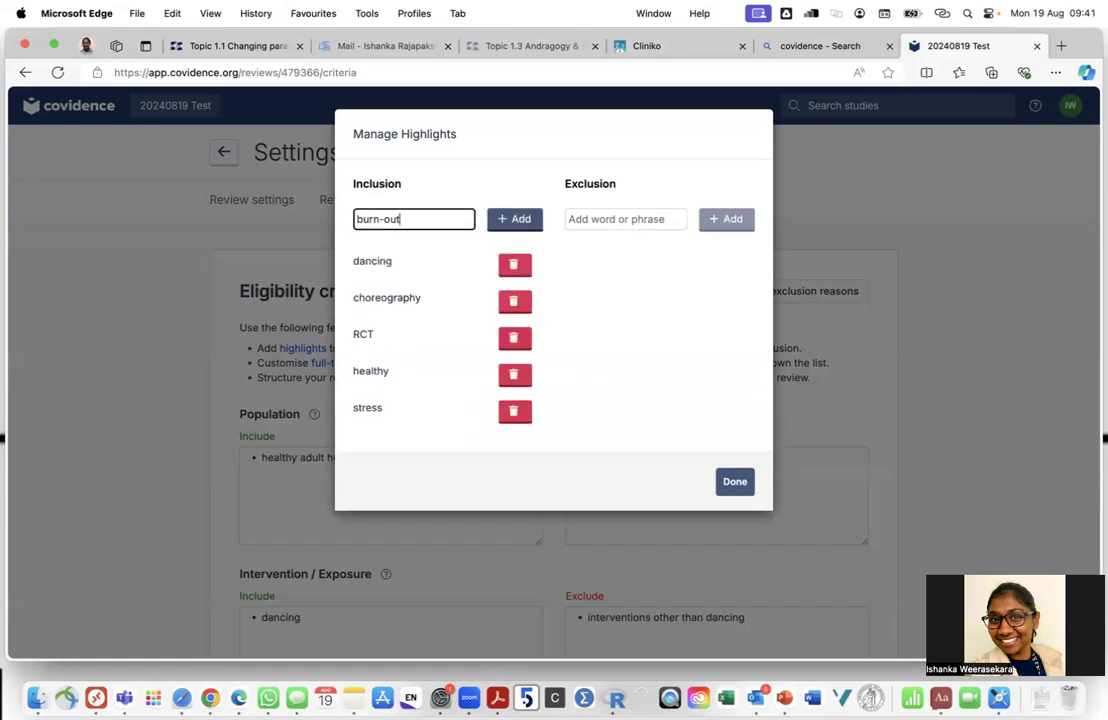
click(536, 220)
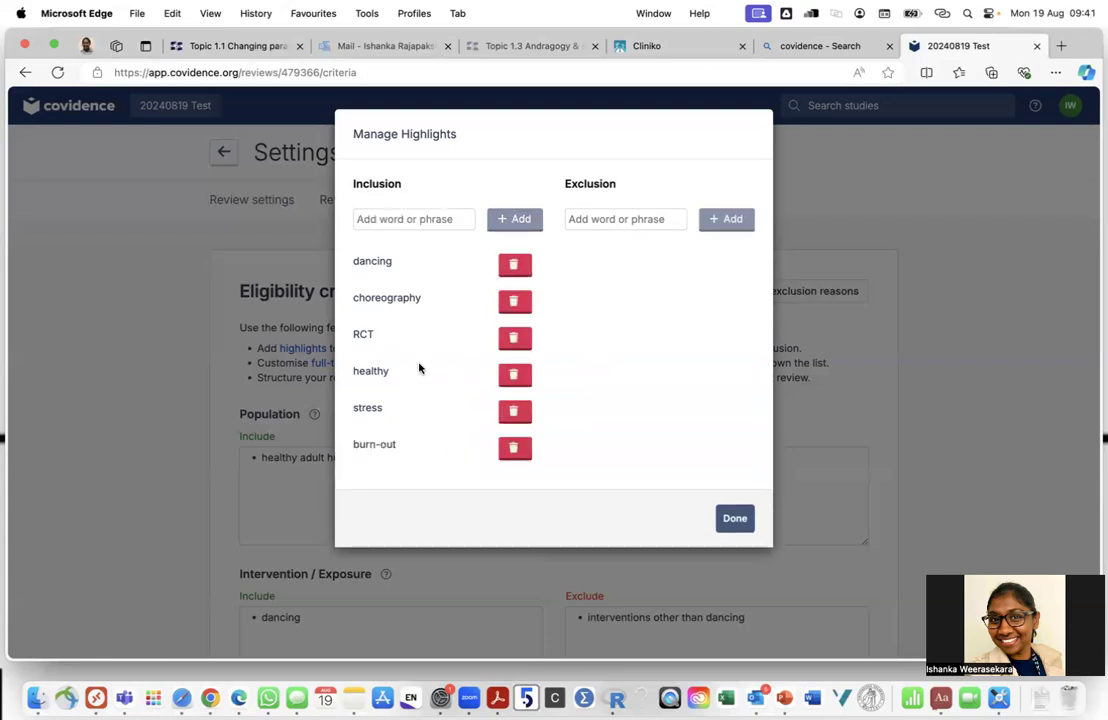
click(587, 220)
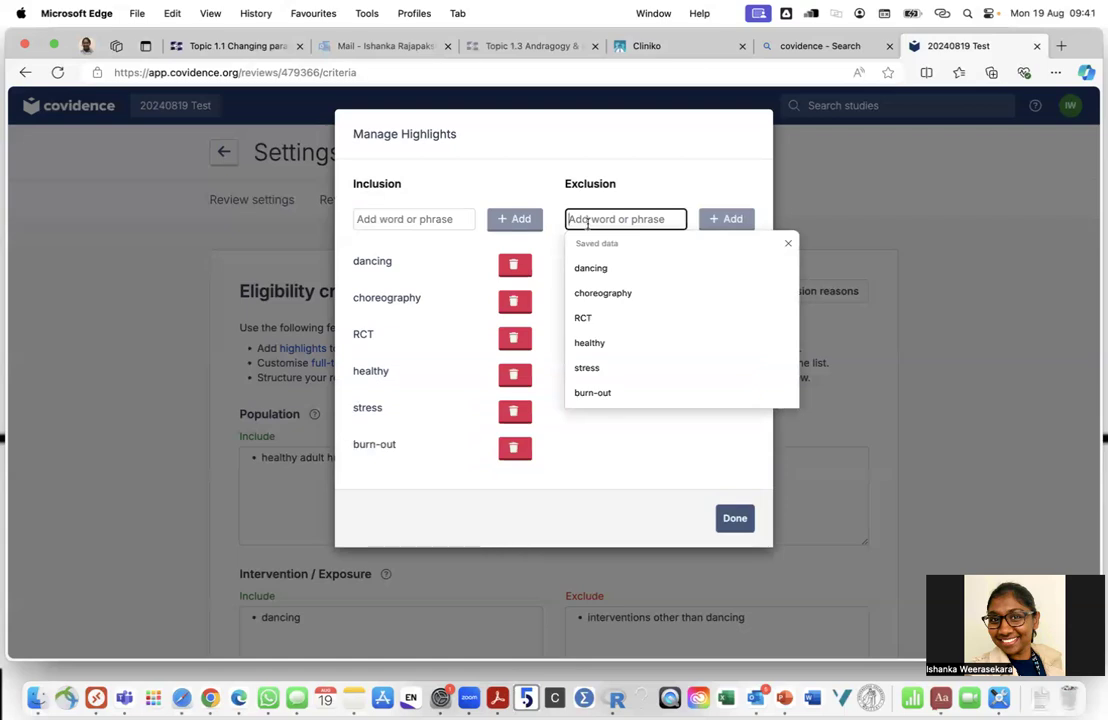
Add children, child, adolescent and animal as exclusion highlight keywords
text(children)
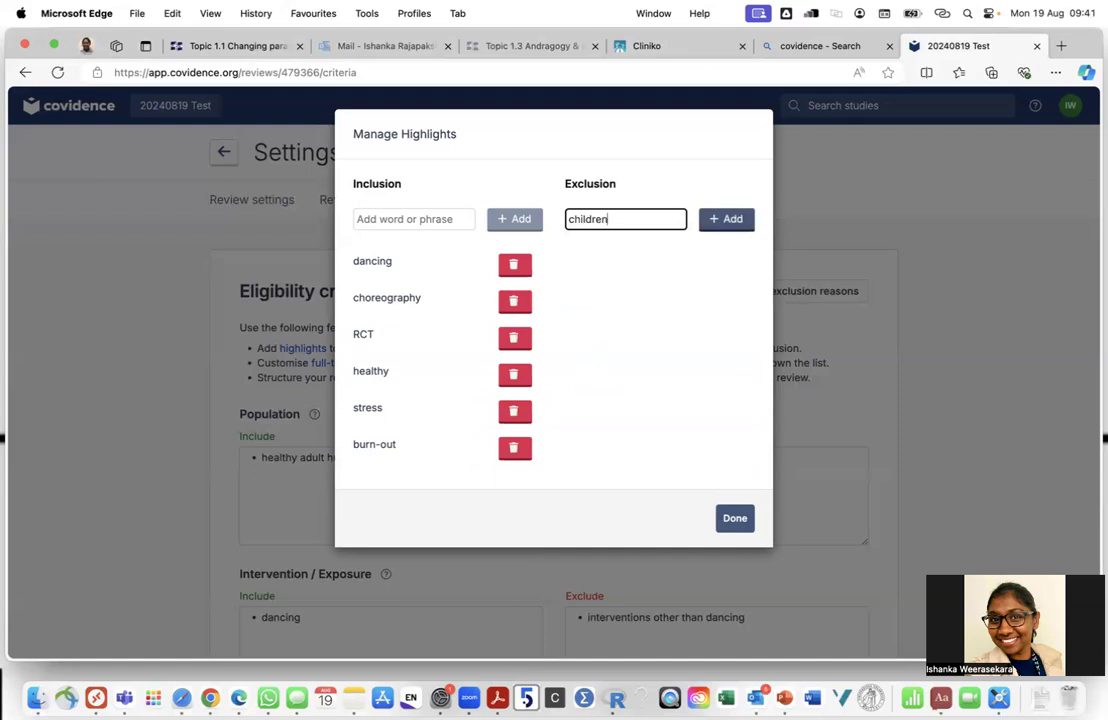
click(732, 219)
click(611, 221)
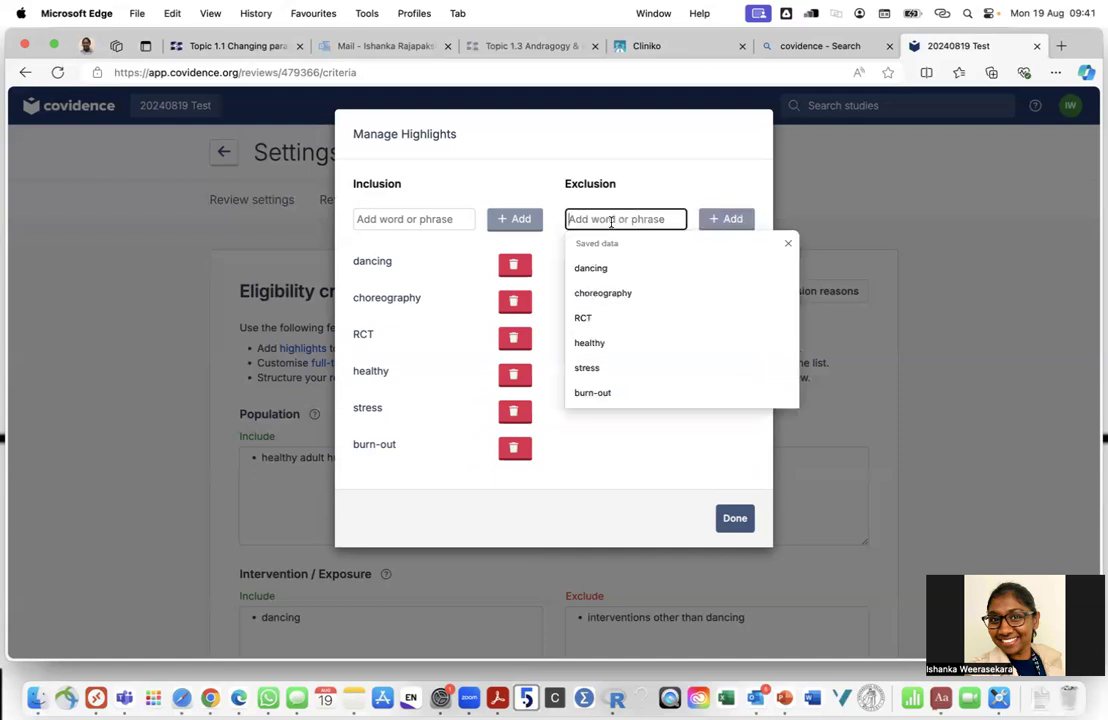
text(children)
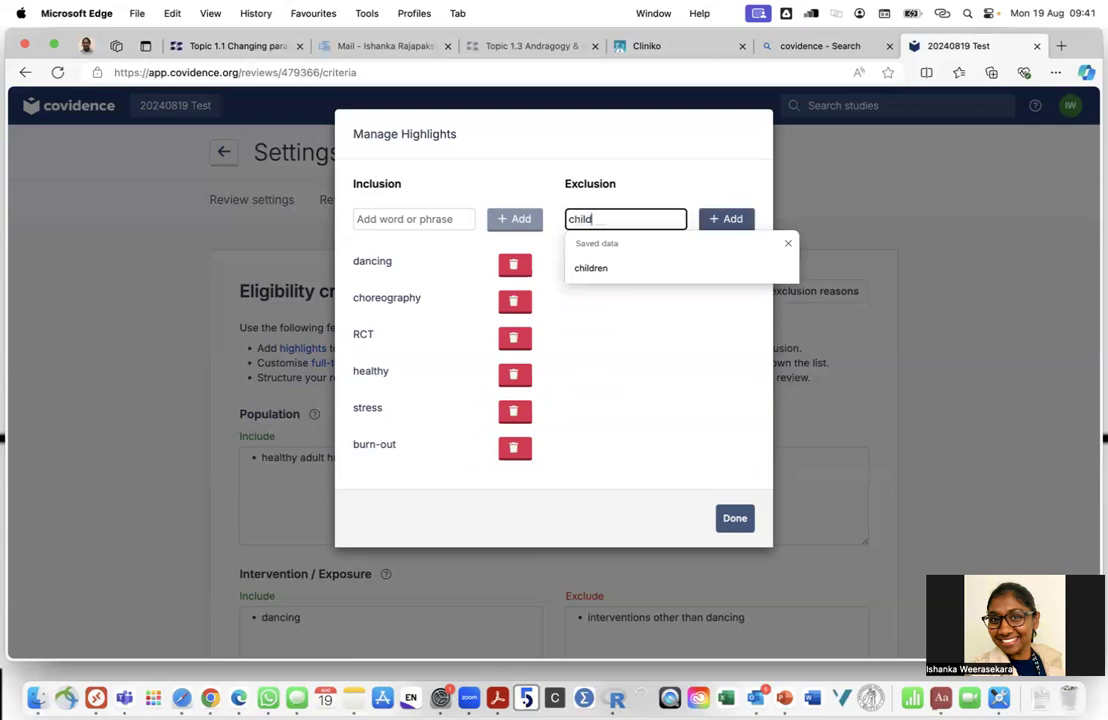
click(716, 218)
click(622, 220)
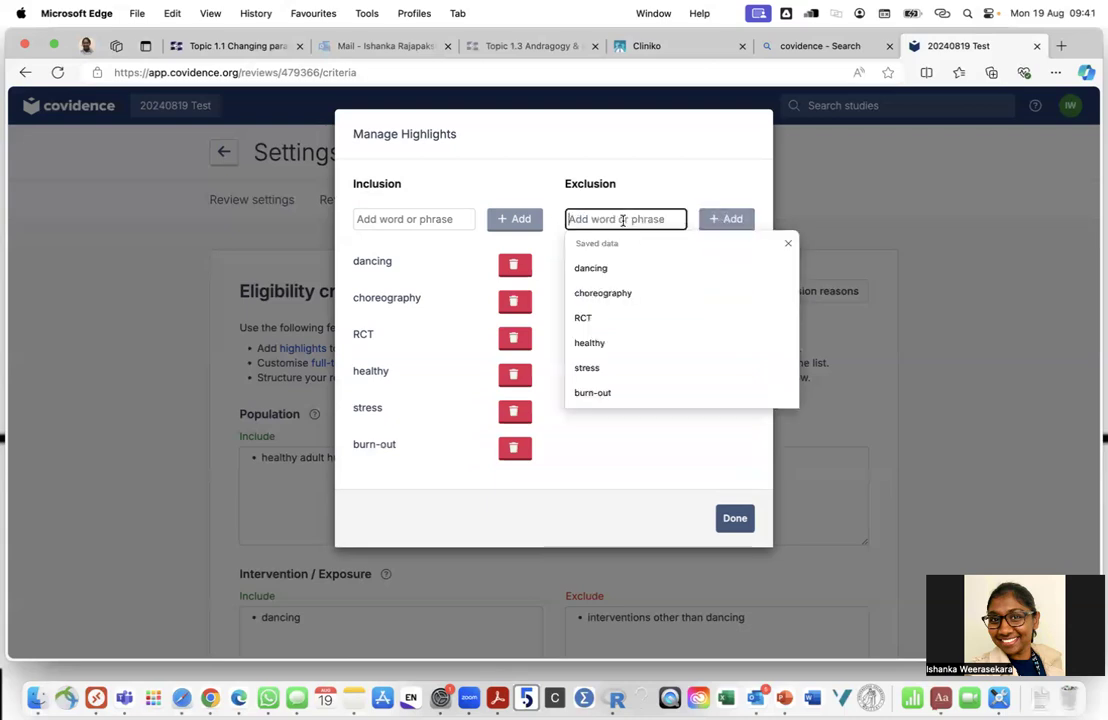
text(adolescent)
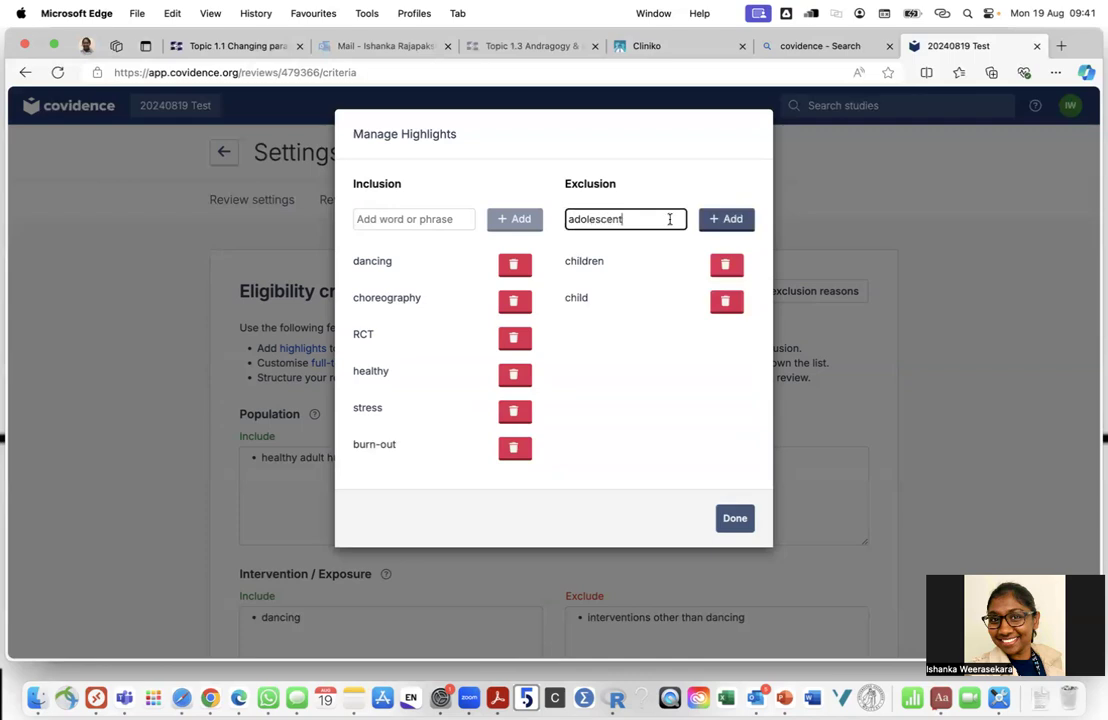
click(714, 219)
click(627, 213)
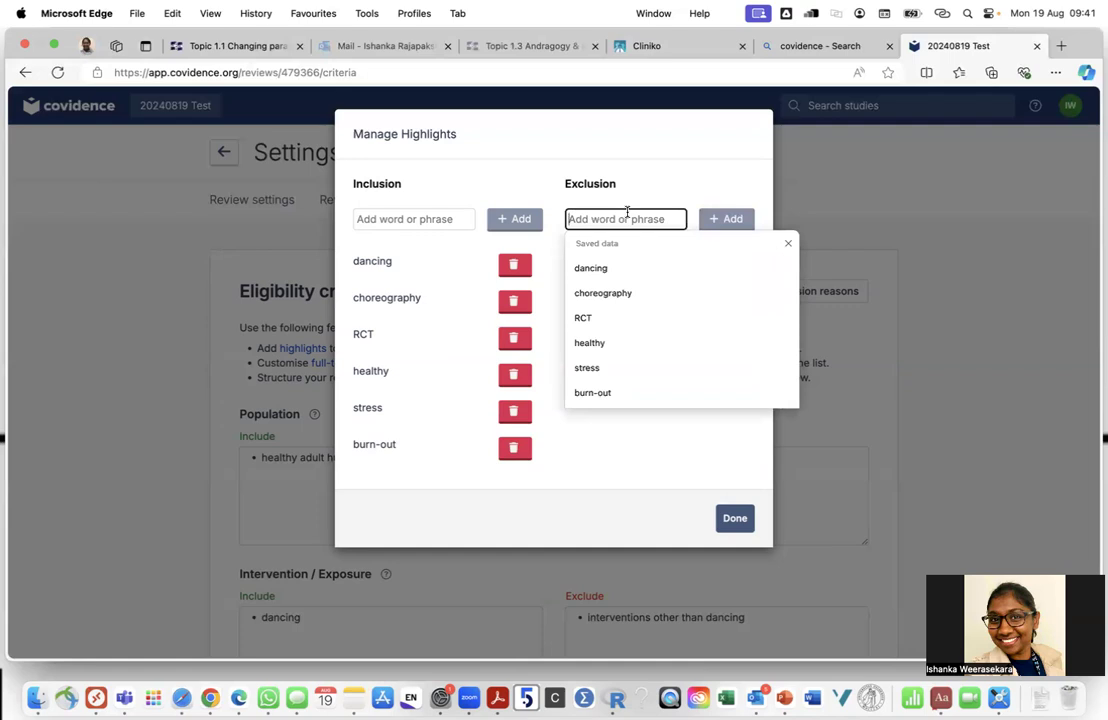
text(animal)
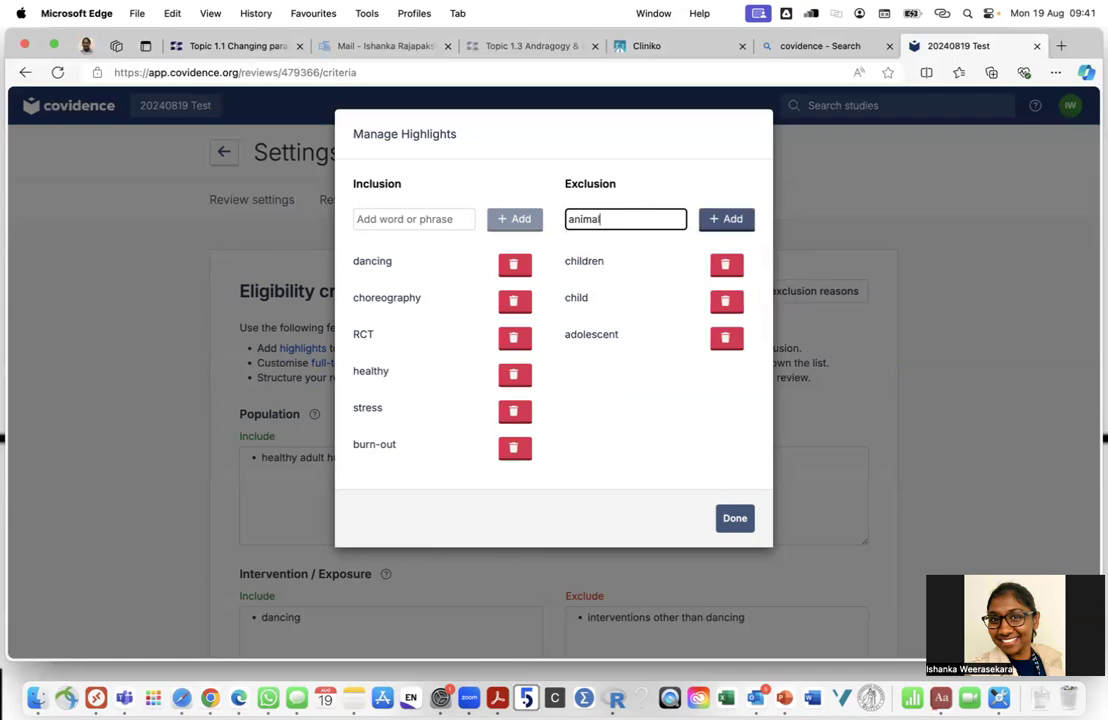
click(733, 219)
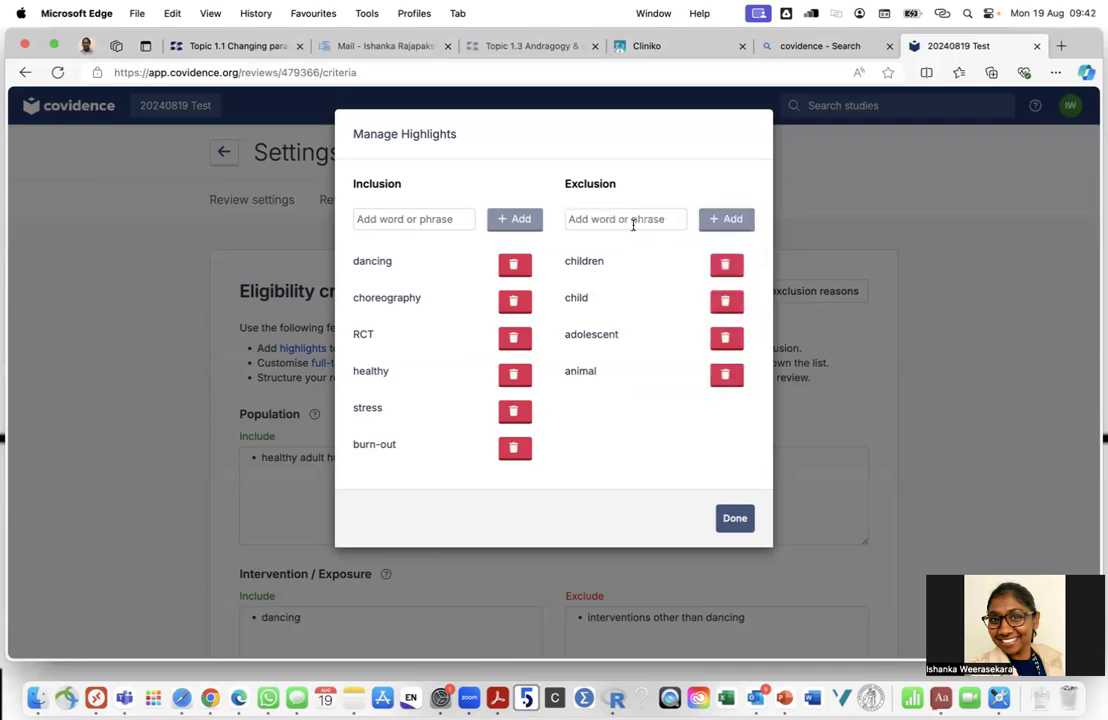
Add rat, mouse, mice and depression as exclusion highlights, then close Manage Highlights
click(632, 219)
text(rat)
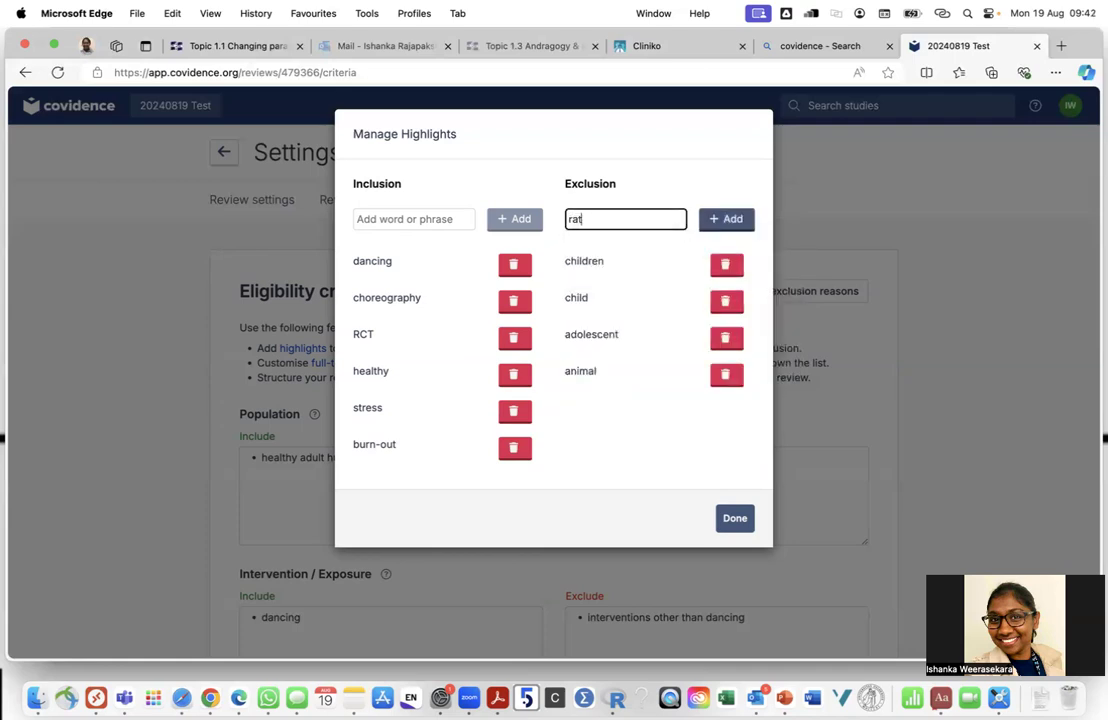
click(727, 219)
text(m)
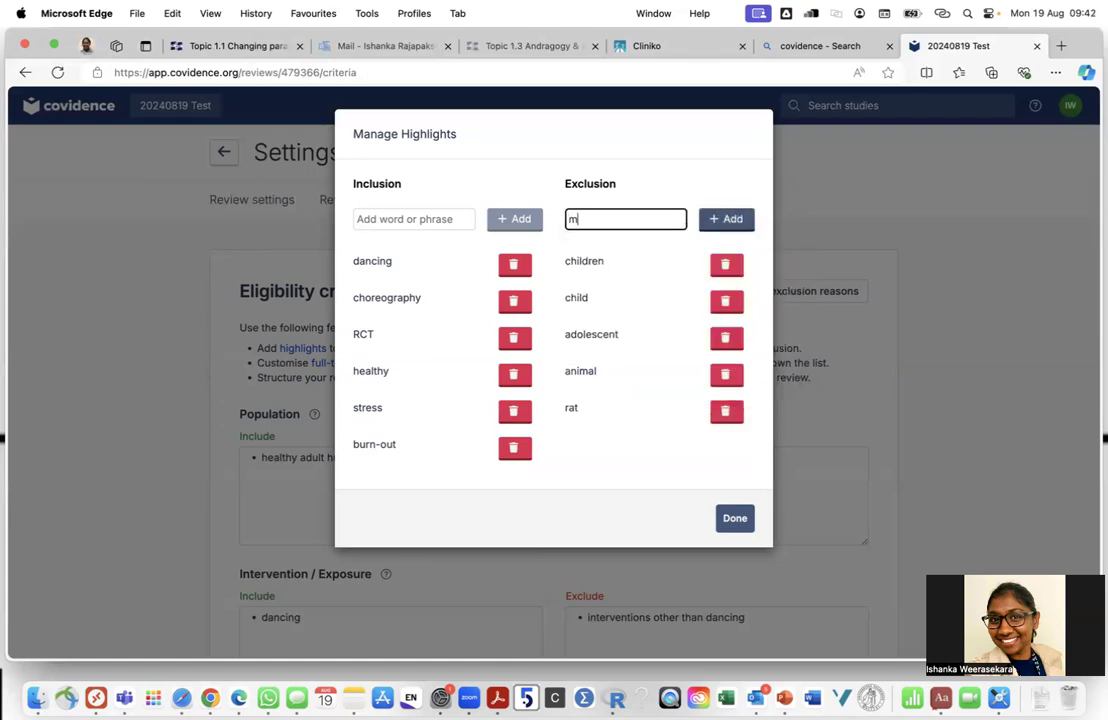
text(ounse)
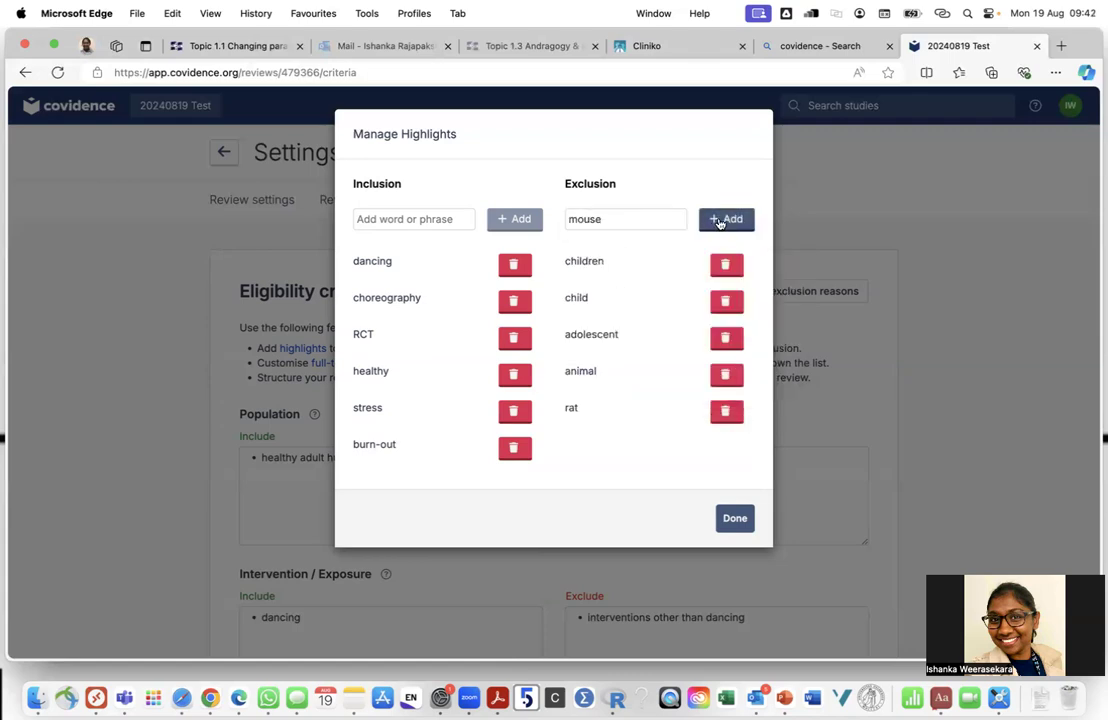
click(718, 219)
click(622, 220)
text(mie)
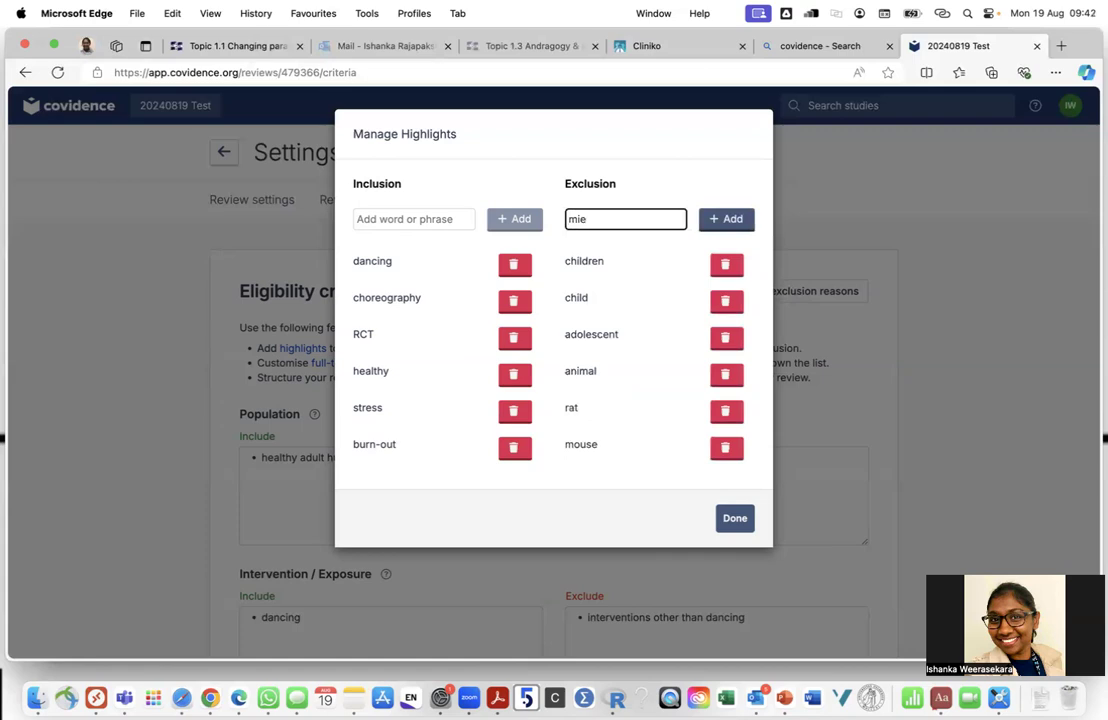
text(e)
click(730, 218)
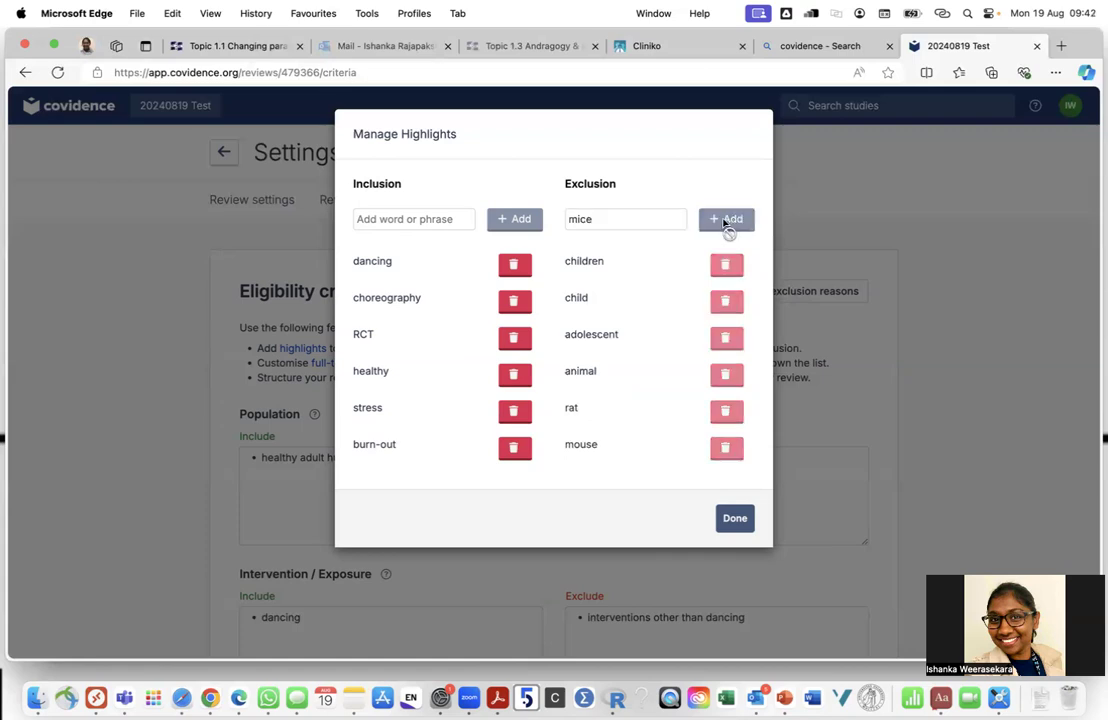
click(636, 219)
text(depression)
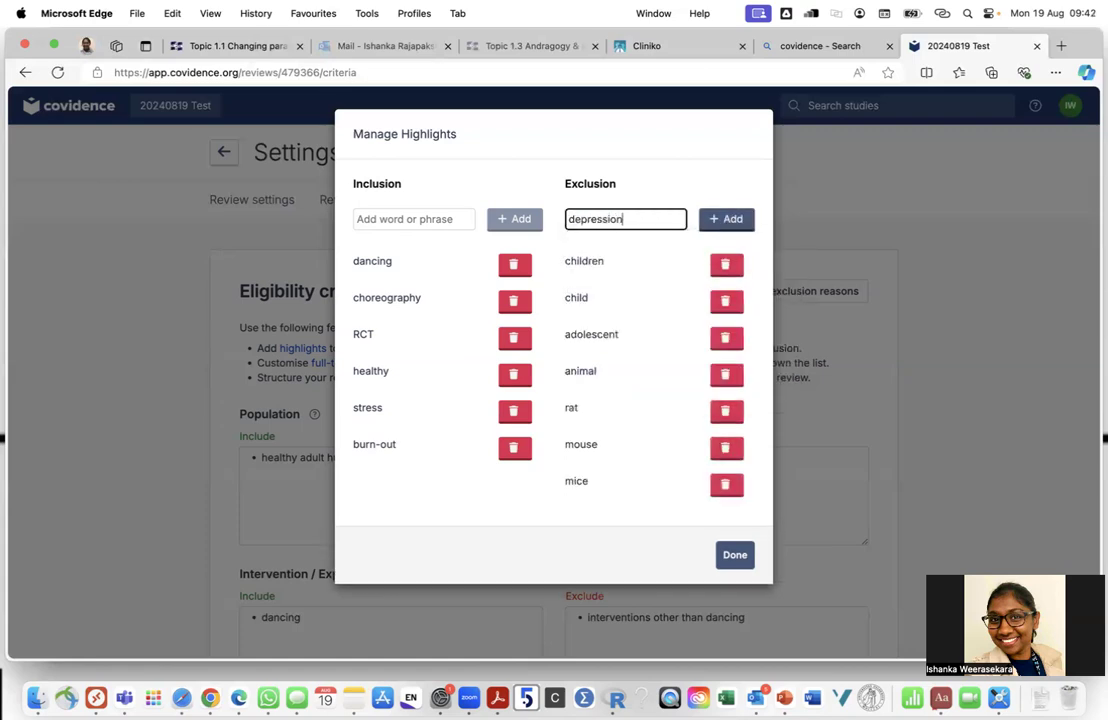
click(719, 224)
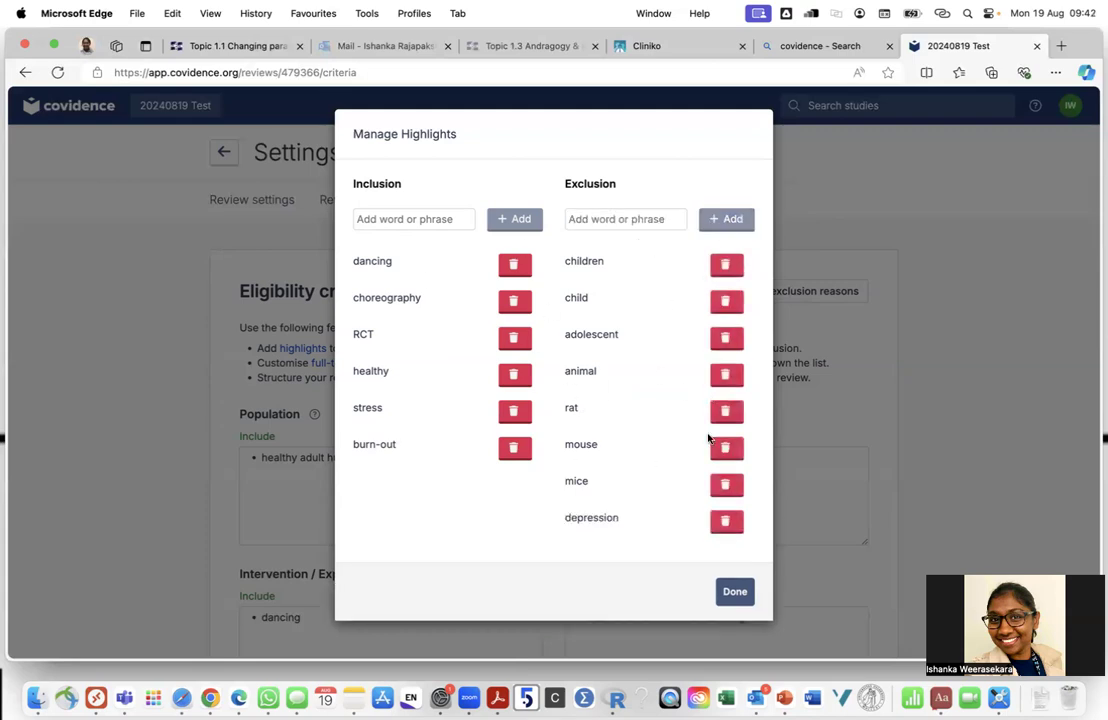
click(731, 591)
Open the Full-text exclusion reasons list, showing defaults from Wrong study design to Adult population
scroll(535, 377, down, 5)
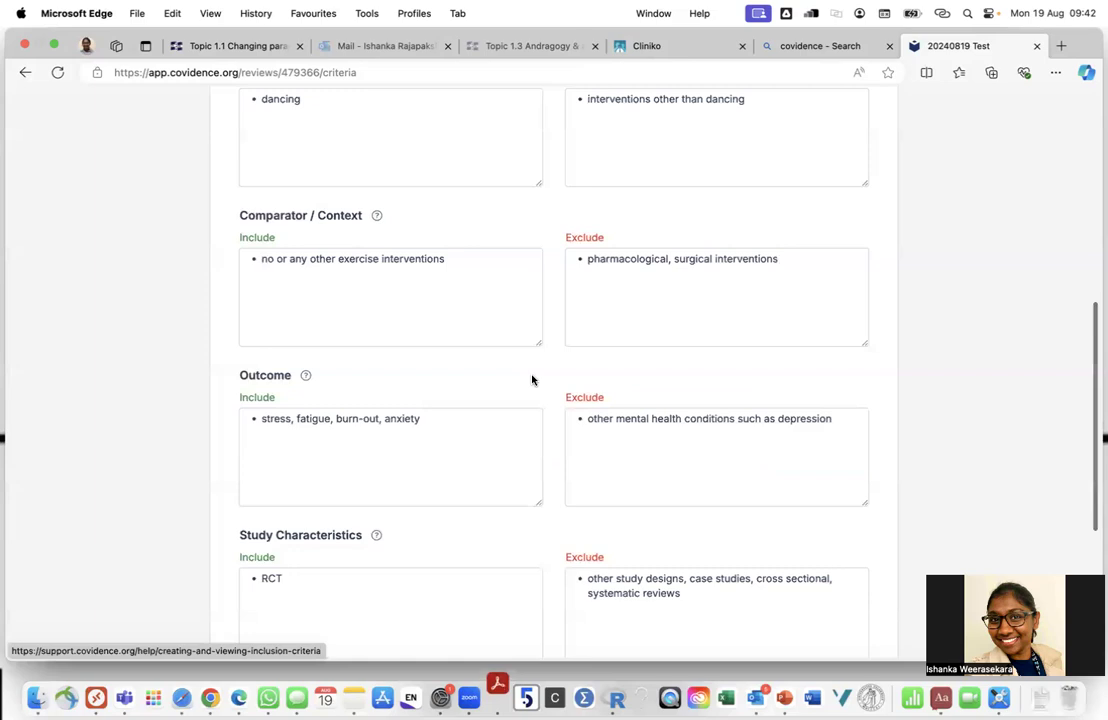
scroll(532, 380, up, 5)
scroll(532, 380, up, 1)
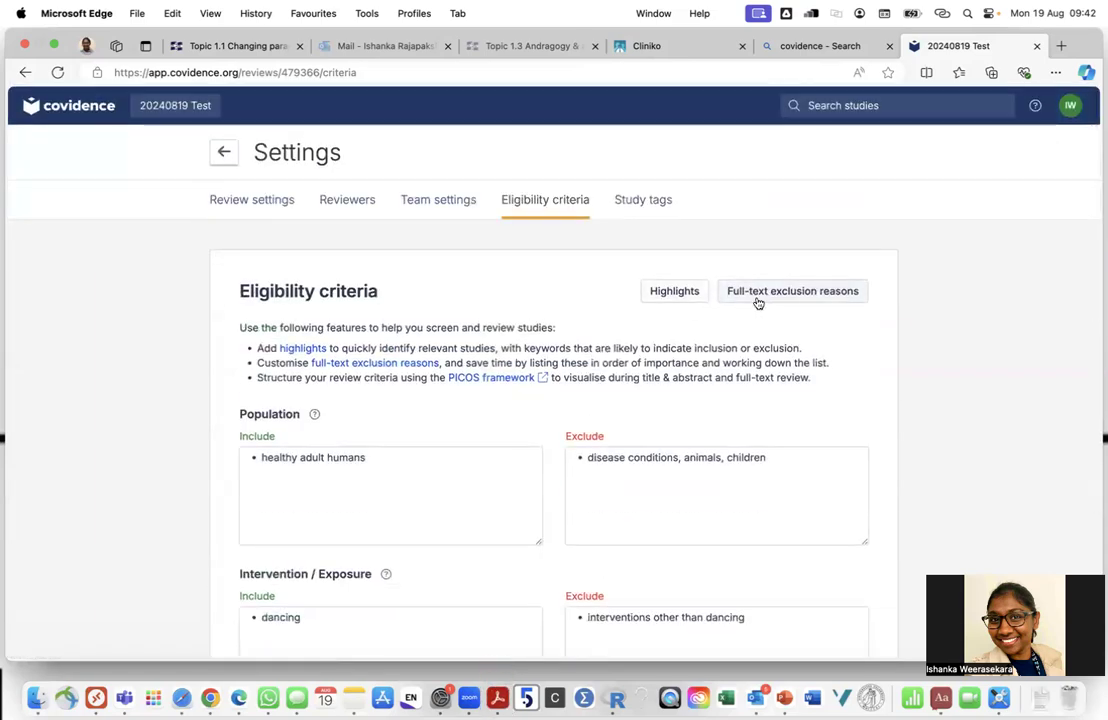
click(760, 294)
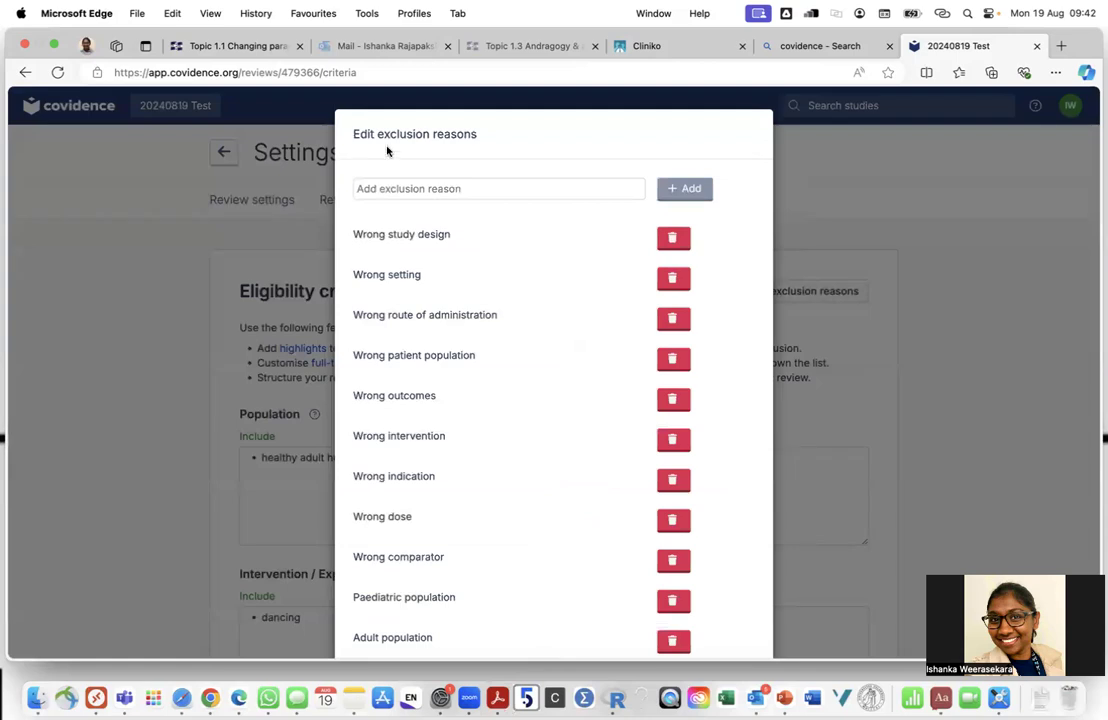
click(200, 233)
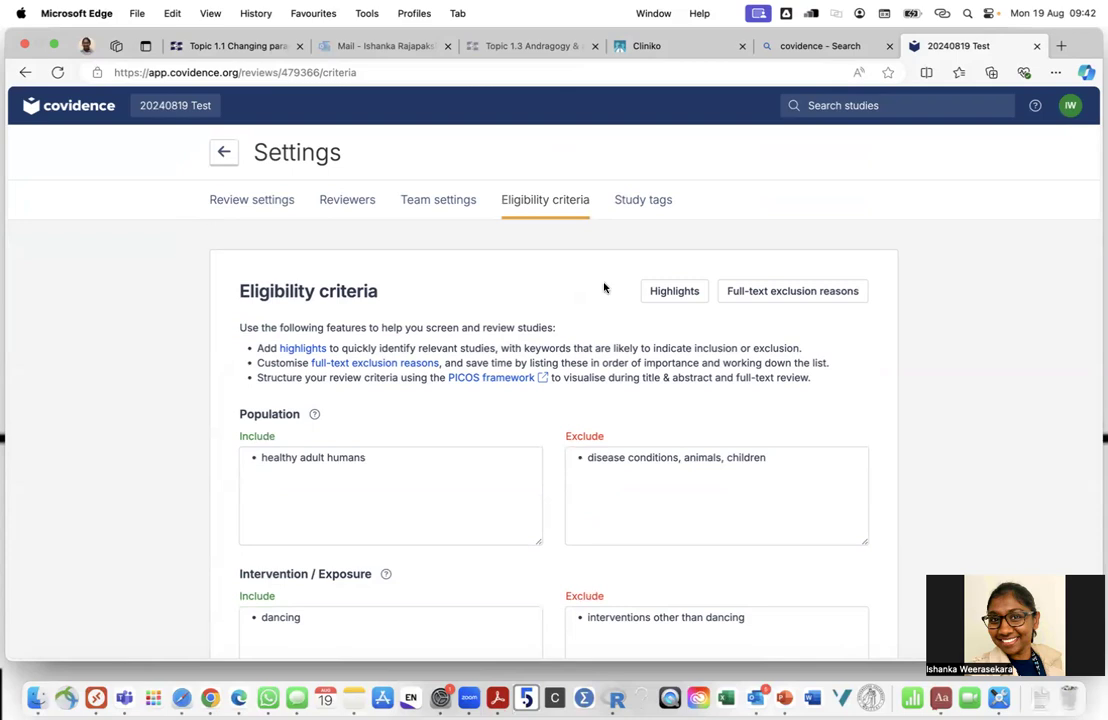
click(785, 293)
scroll(785, 293, down, 1)
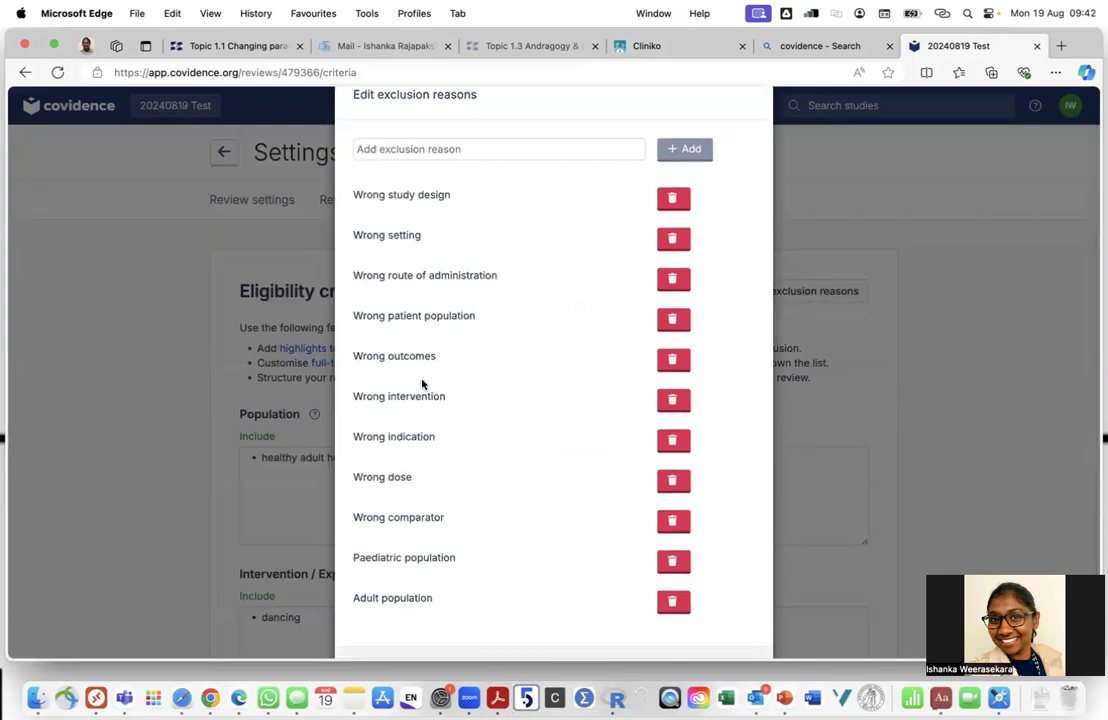
Delete all ten default full-text exclusion reasons, from Wrong study design to Paediatric population
click(671, 197)
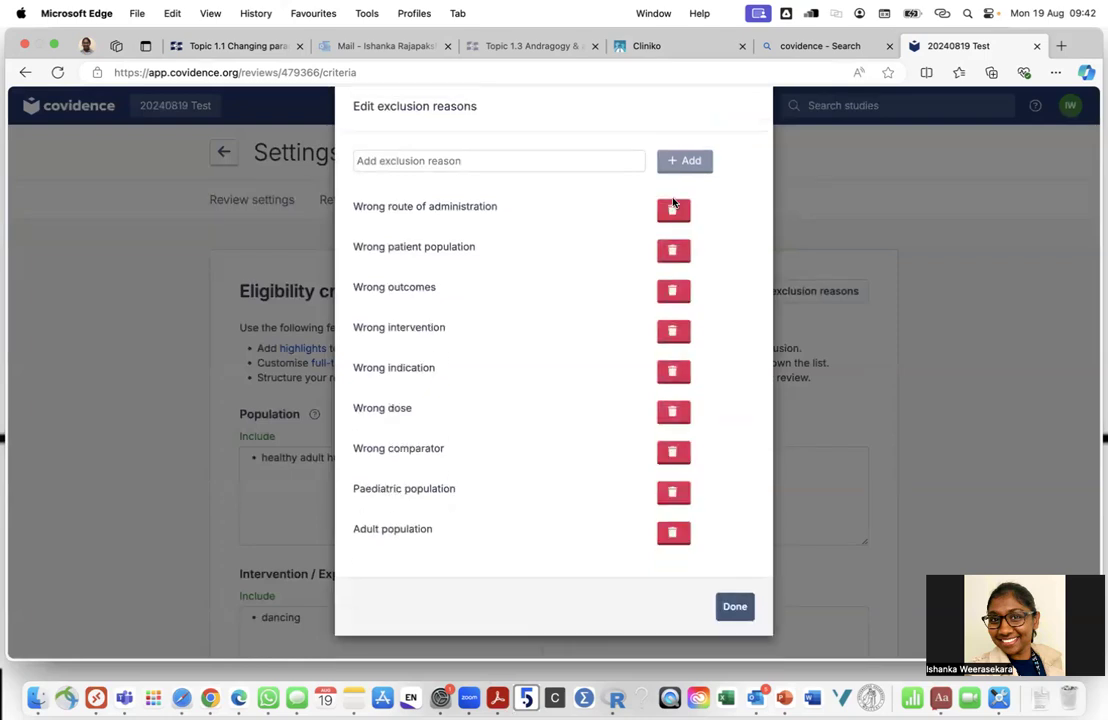
click(673, 208)
click(674, 241)
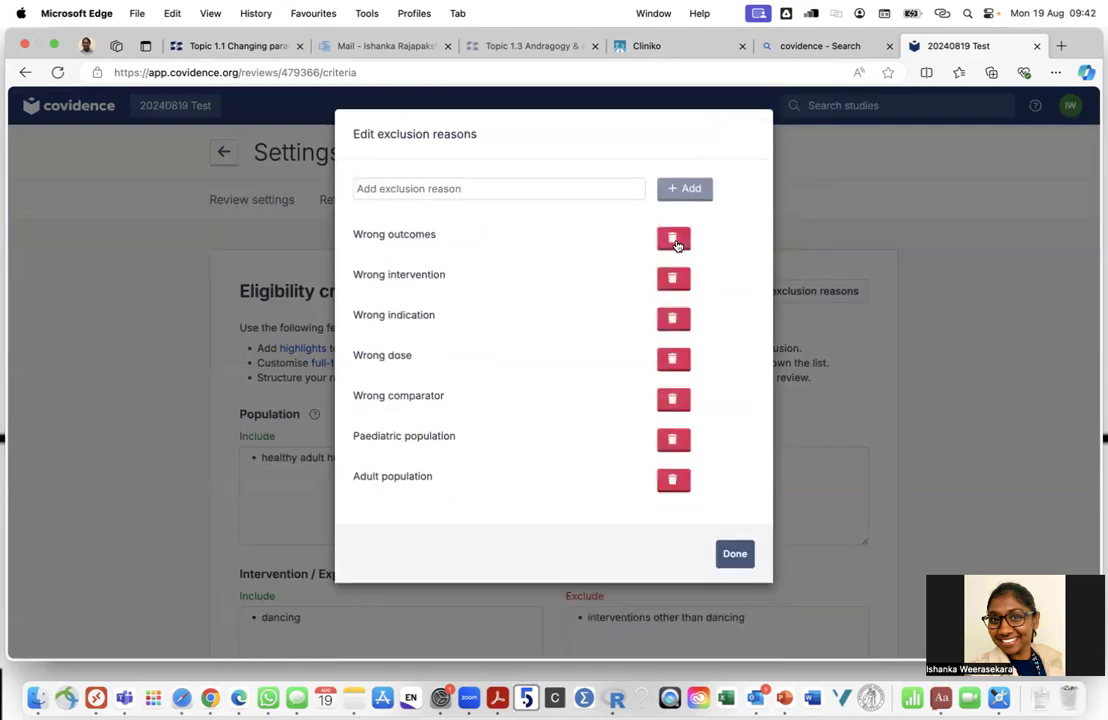
click(673, 279)
click(673, 240)
click(674, 279)
click(672, 238)
click(673, 246)
click(673, 279)
click(672, 238)
Add exclusion reasons 'conference abstracts', 'non-adult population' and 'non human studies'
click(443, 189)
text(conference )
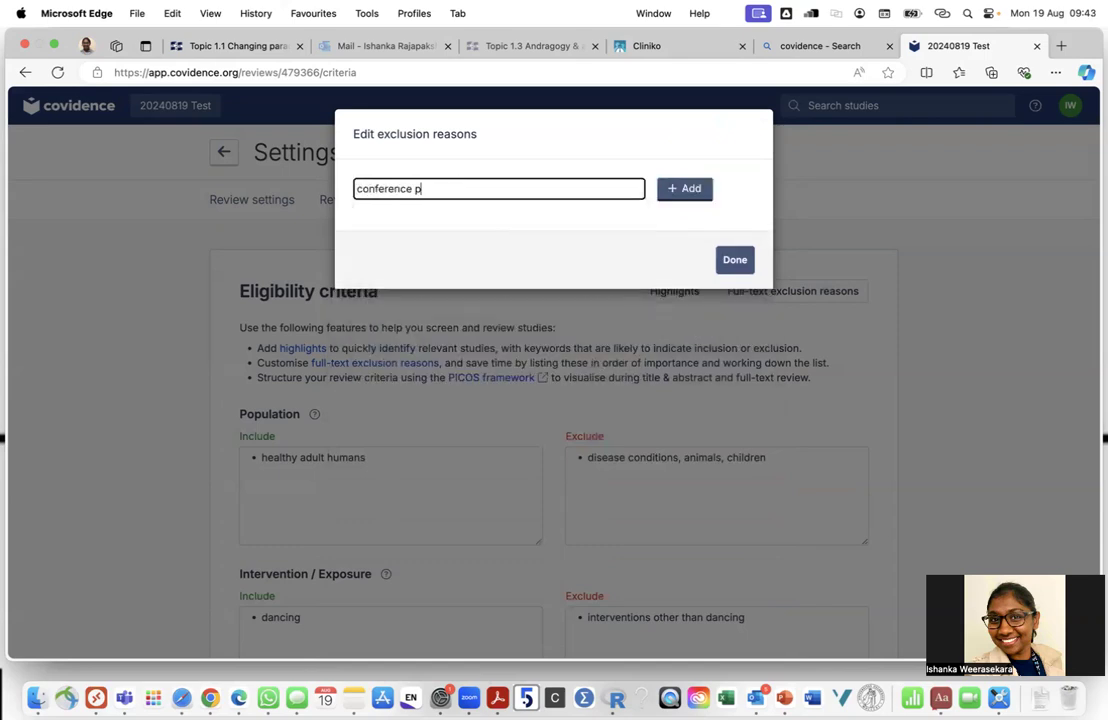
text(presenta)
key(BackSpace)
key(BackSpace)
text(abatracts)
click(678, 195)
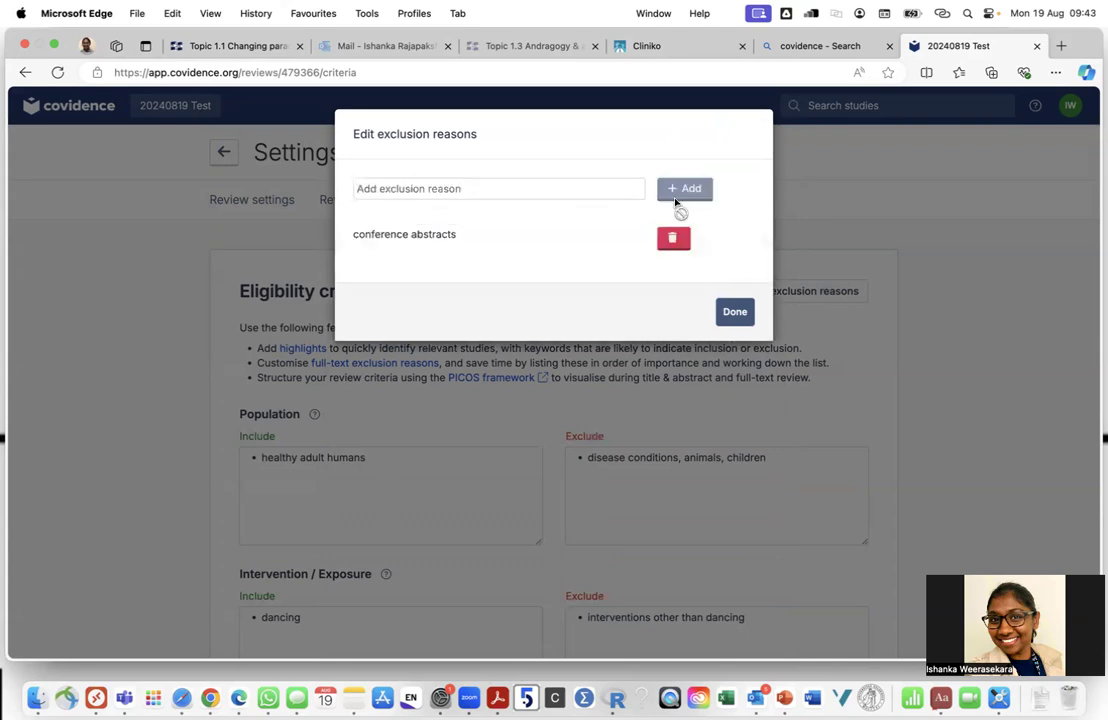
click(447, 188)
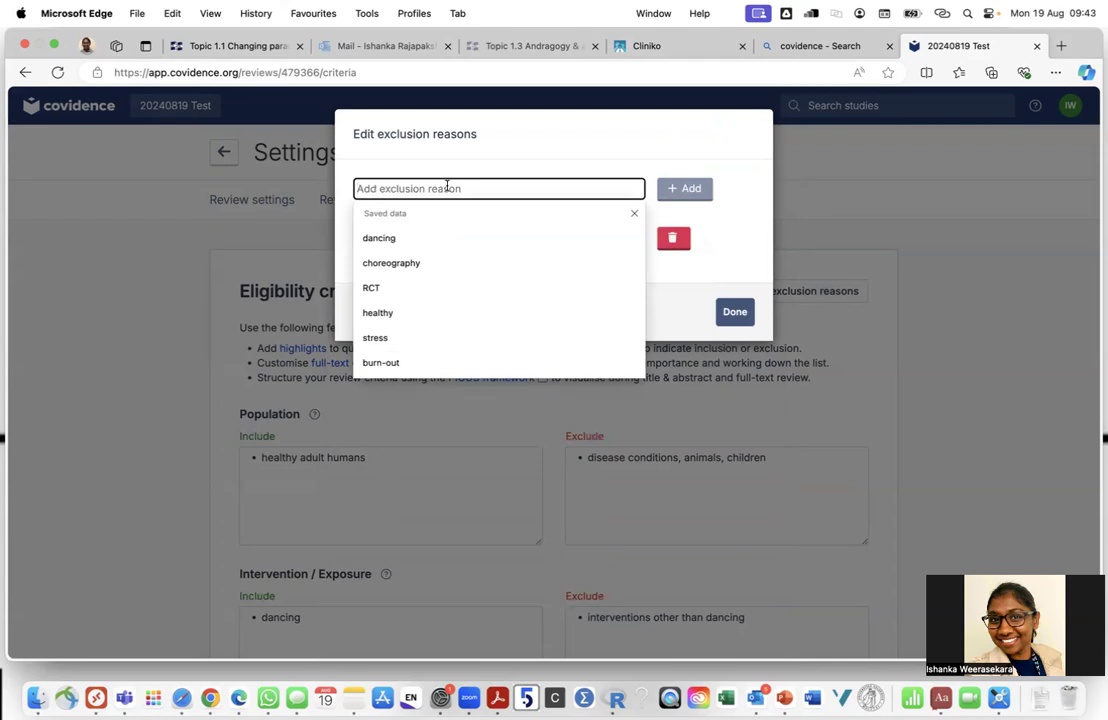
text(non)
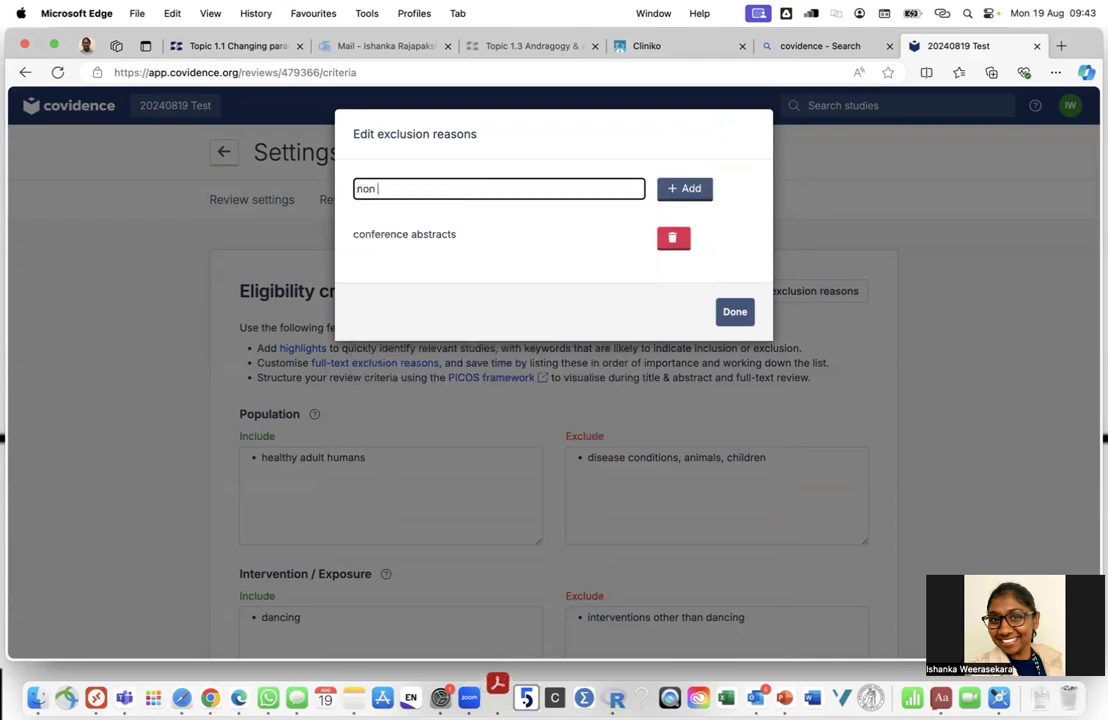
text( -adult populaiton)
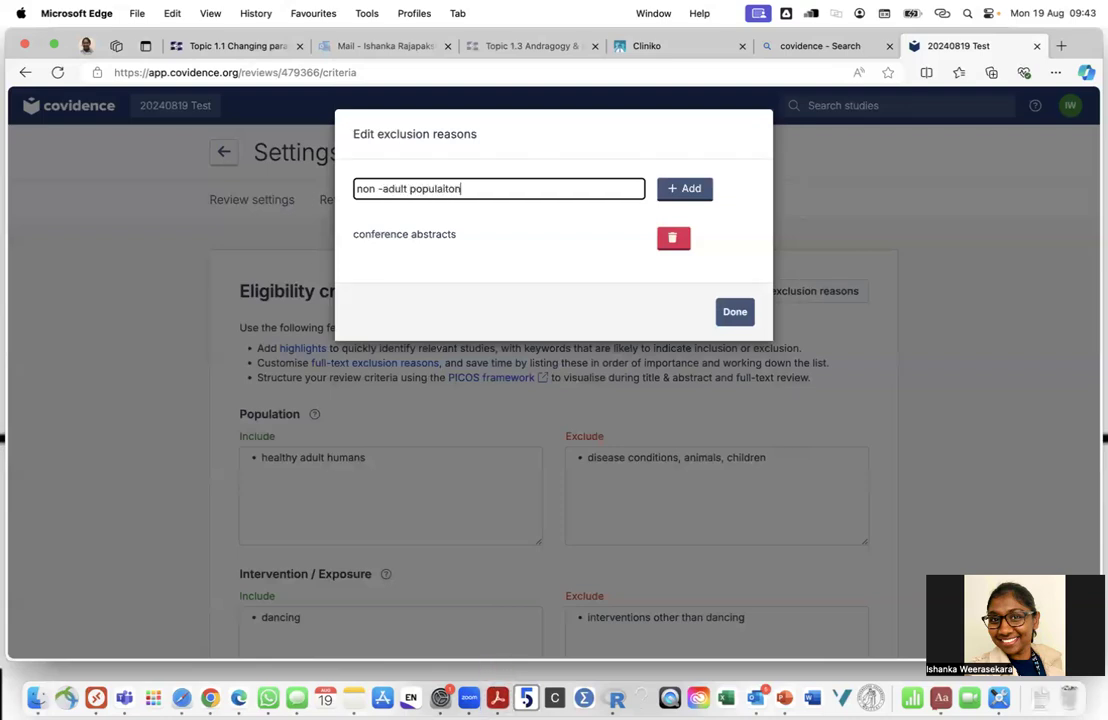
text(tion)
click(695, 188)
click(530, 190)
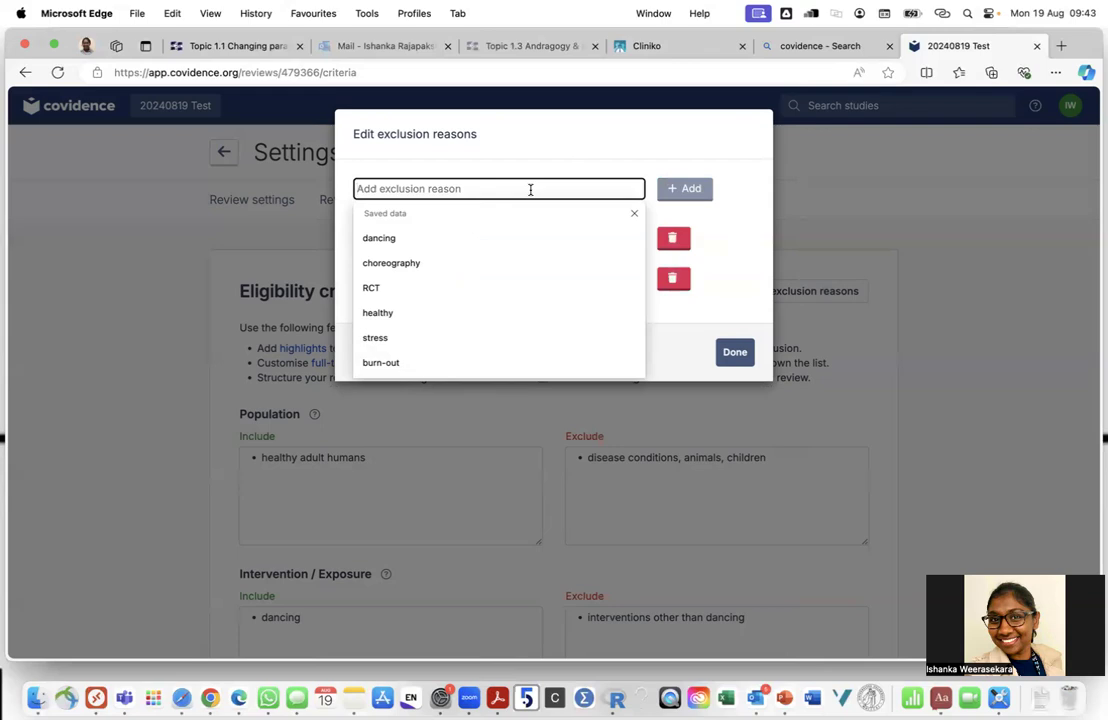
text(nnon human studies)
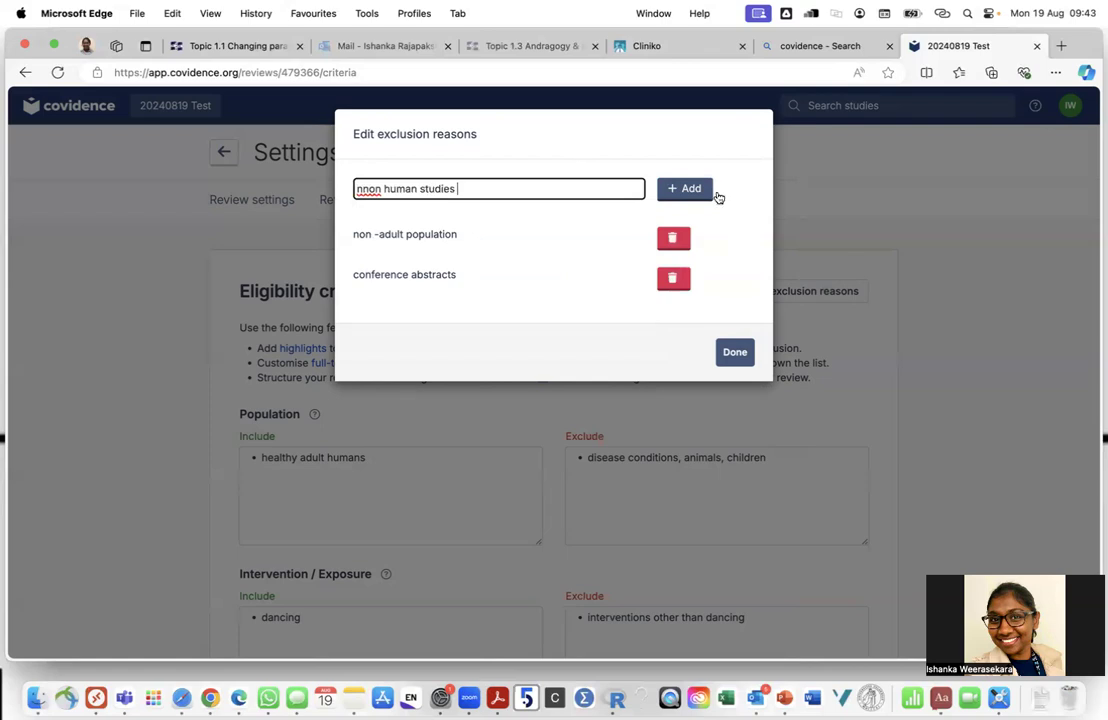
click(363, 188)
key(BackSpace)
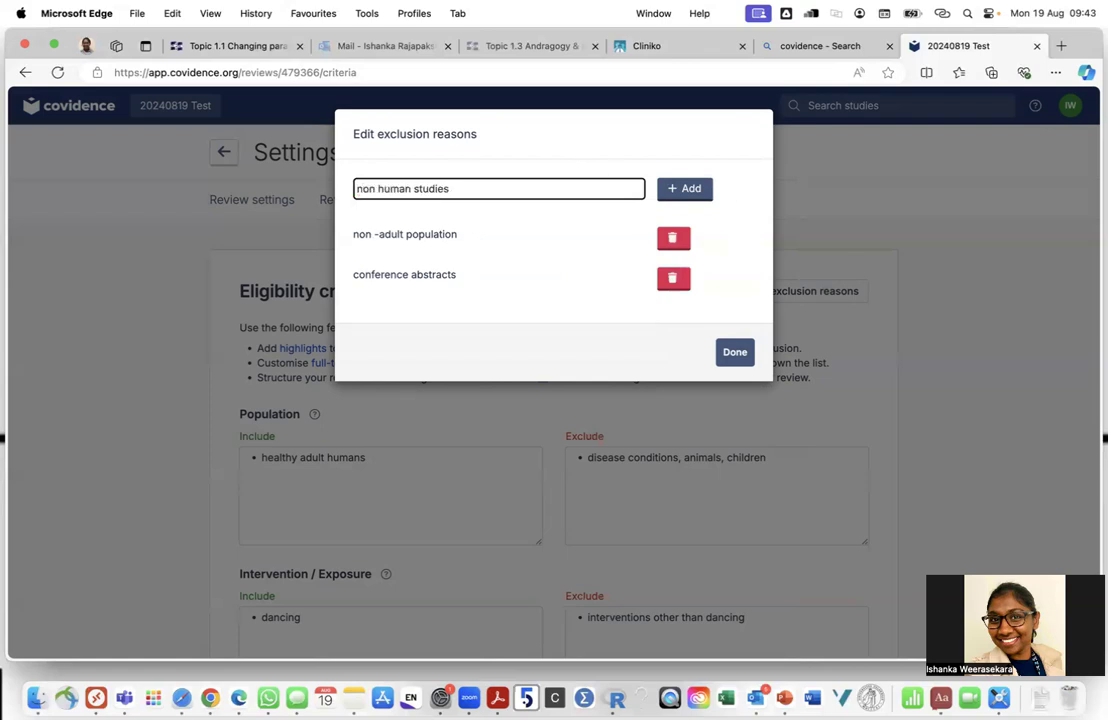
click(685, 188)
Add exclusion reasons 'not dancing', 'not assessing stress' and 'not assessing healthy people'
click(546, 188)
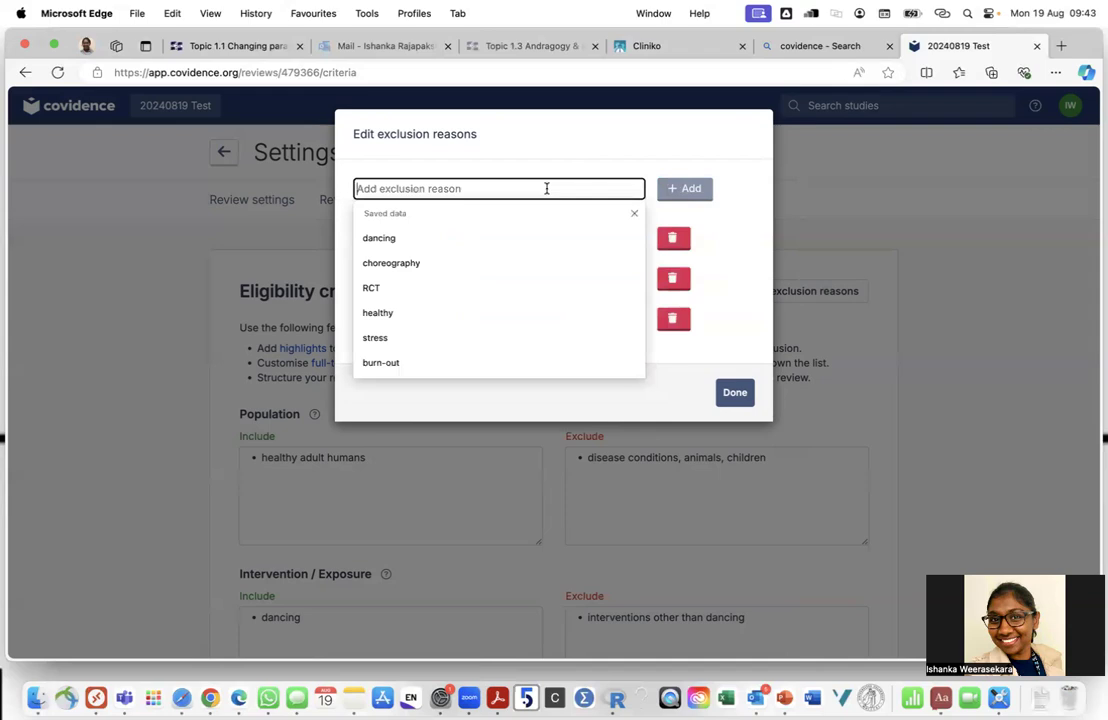
text(not dancin)
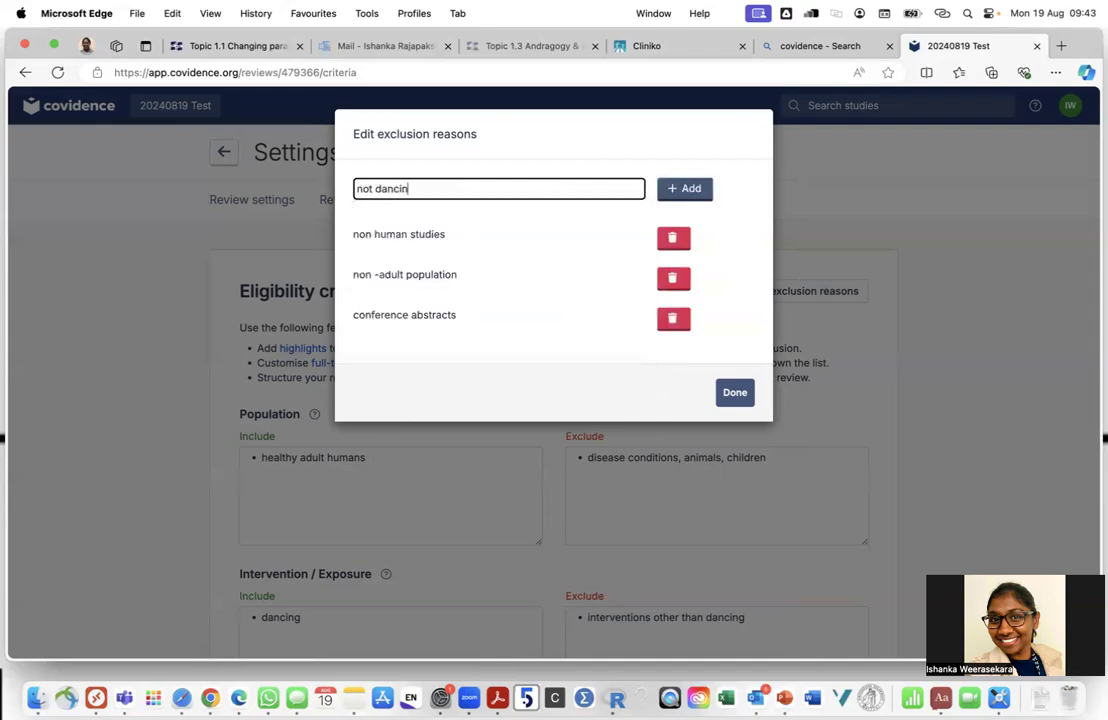
text(g)
click(692, 192)
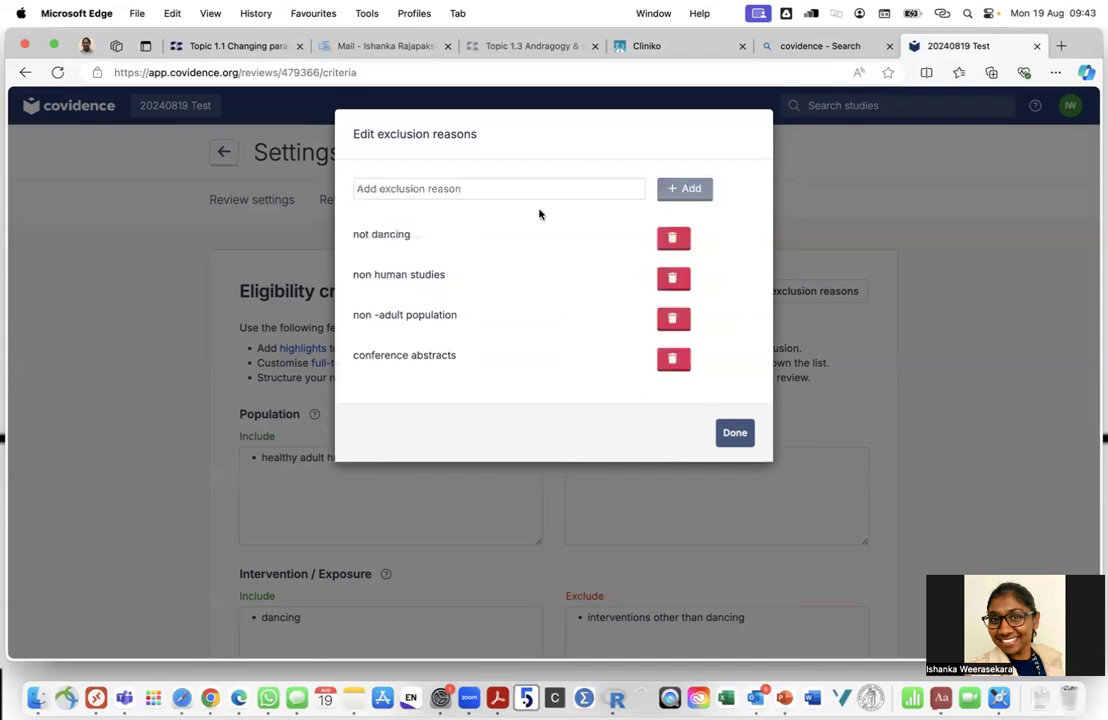
click(489, 188)
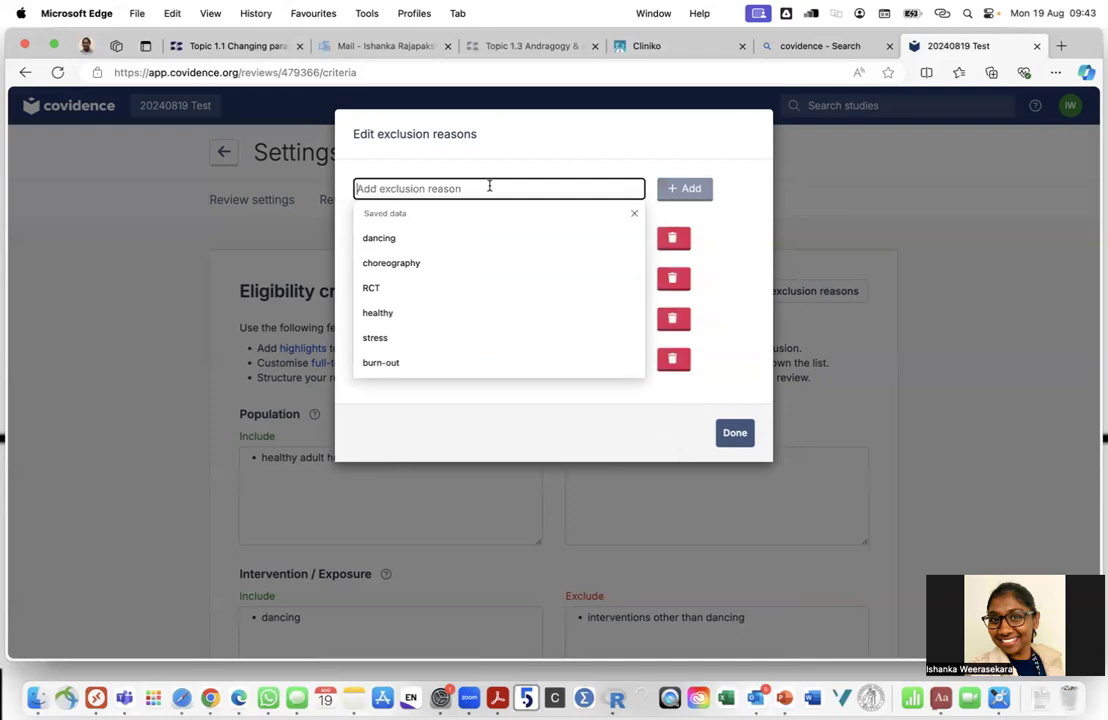
text(not assessing )
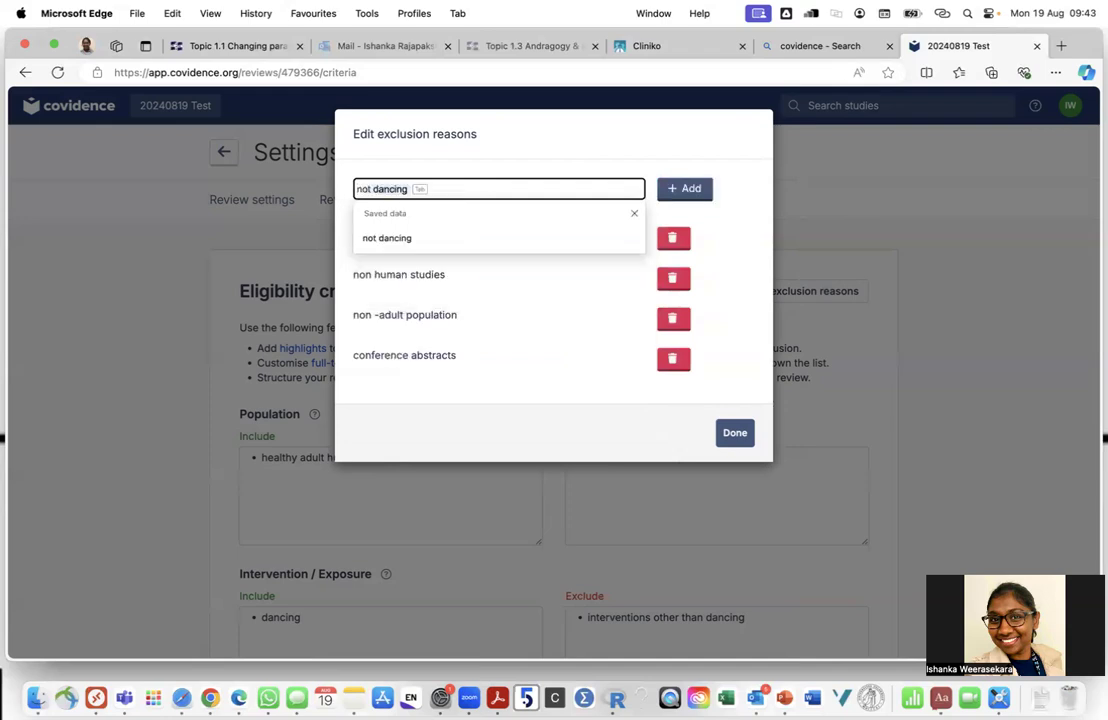
text(stress)
click(695, 188)
click(571, 196)
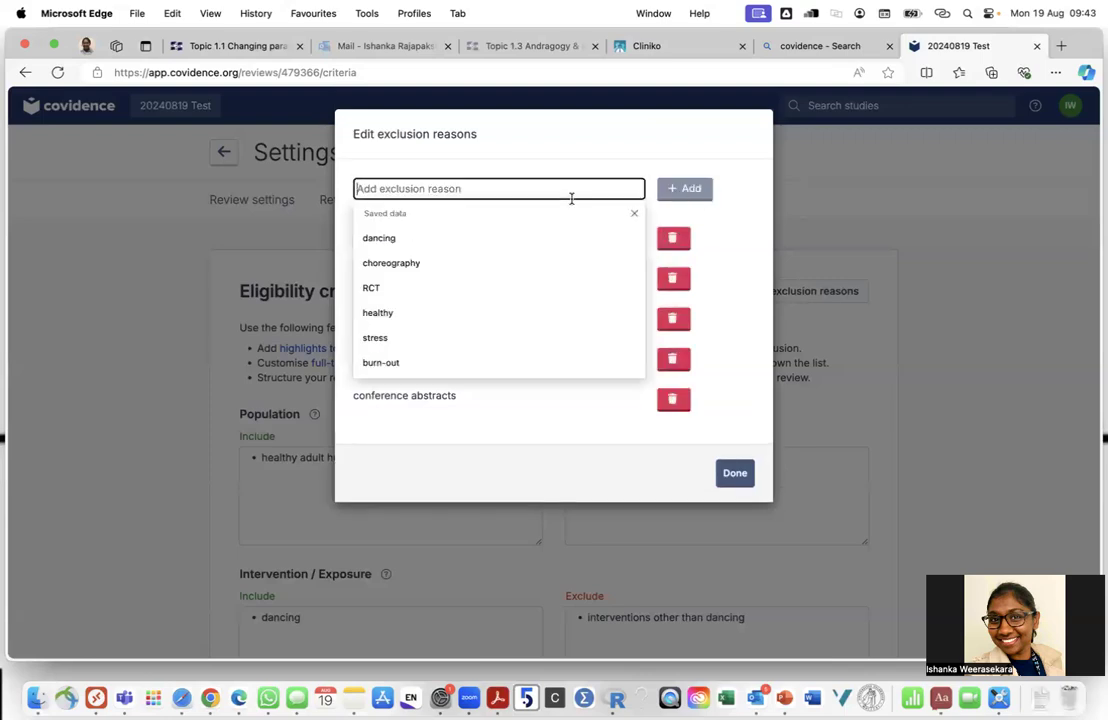
text(not as)
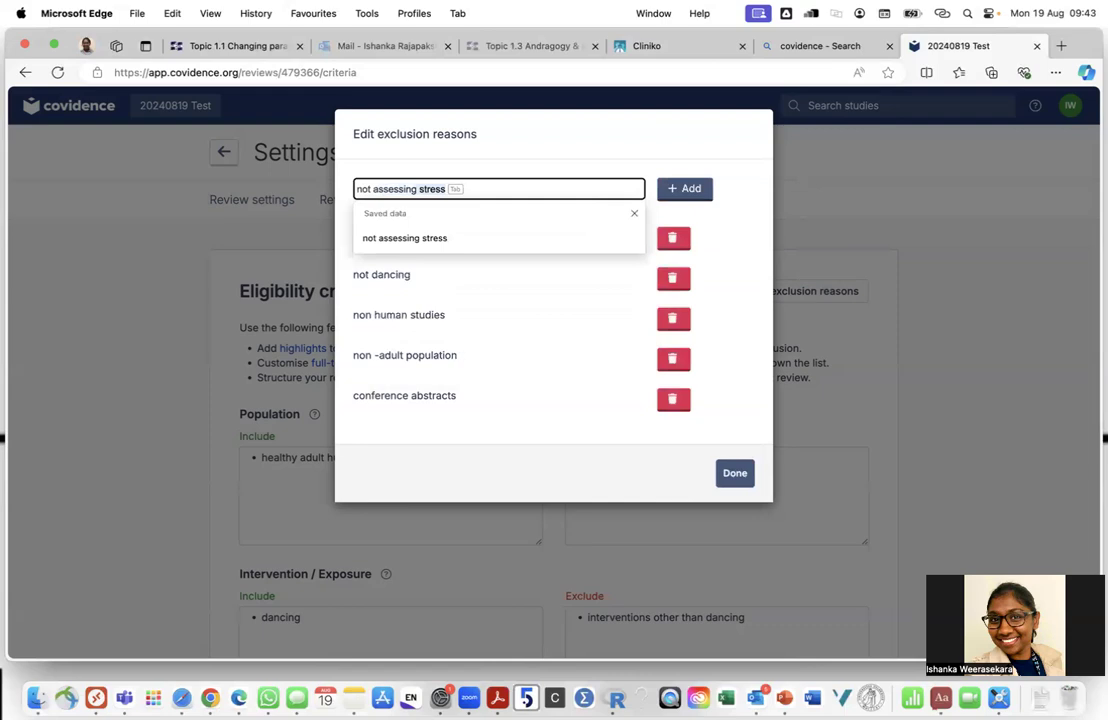
text(sessing healt)
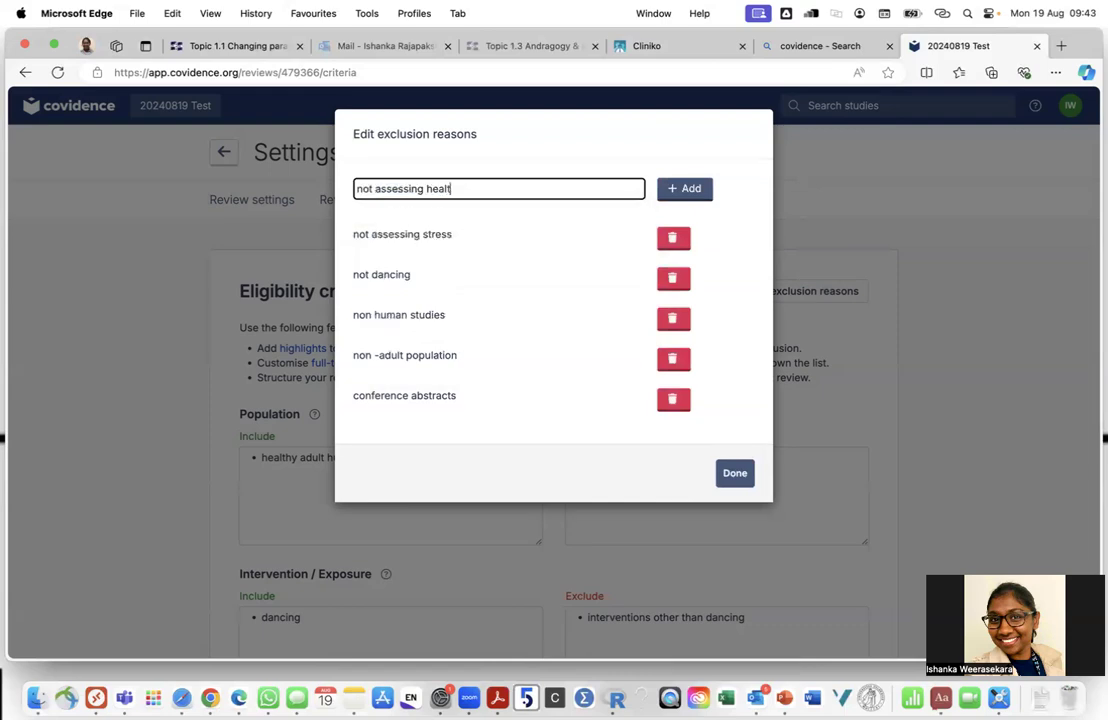
text(hy people)
key(Return)
Finish editing the exclusion reasons and go to the Study tags settings
click(736, 514)
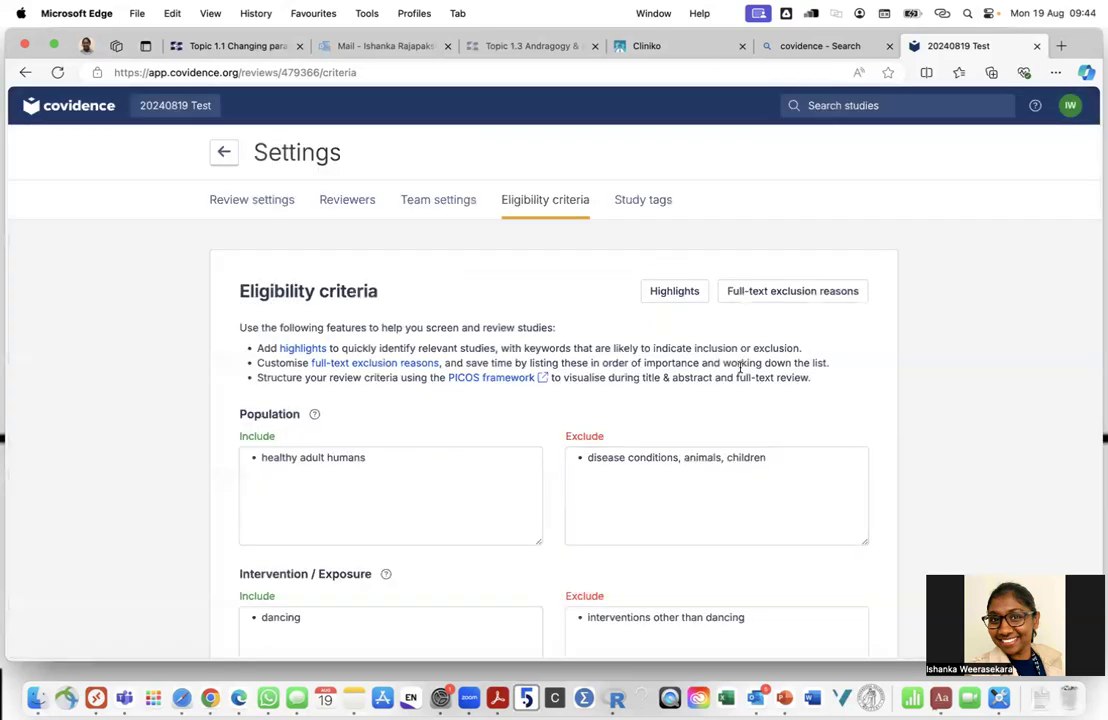
scroll(512, 568, down, 4)
scroll(540, 480, up, 4)
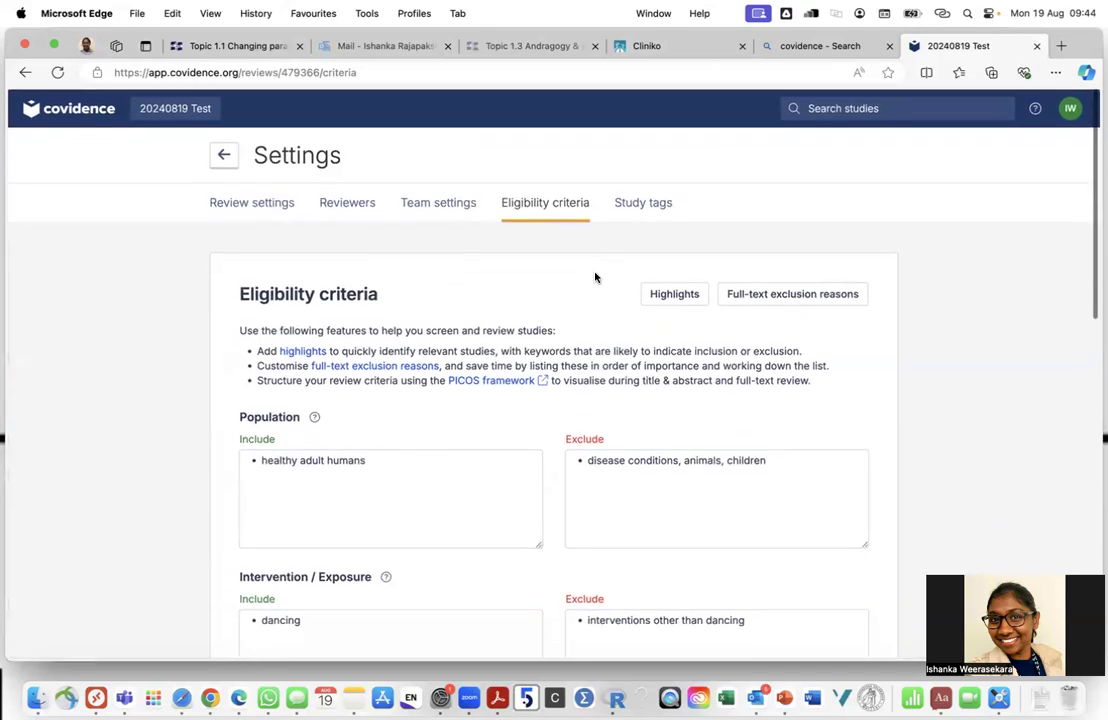
click(638, 203)
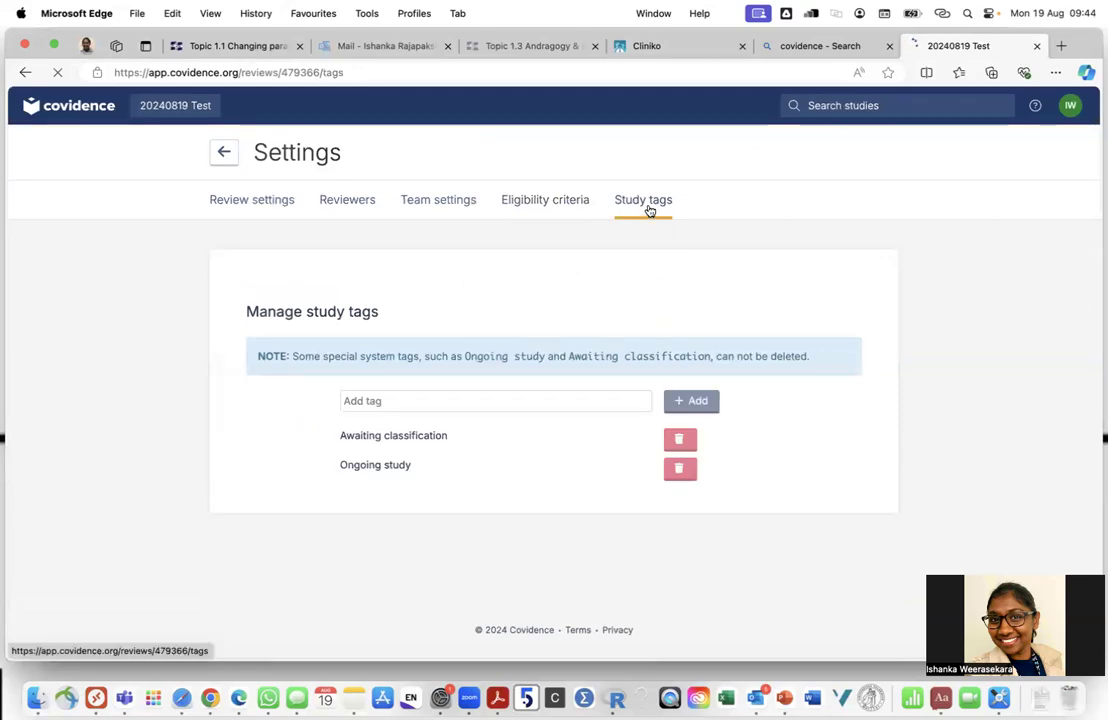
Add the study tags 'background' and 'working mums'
click(457, 403)
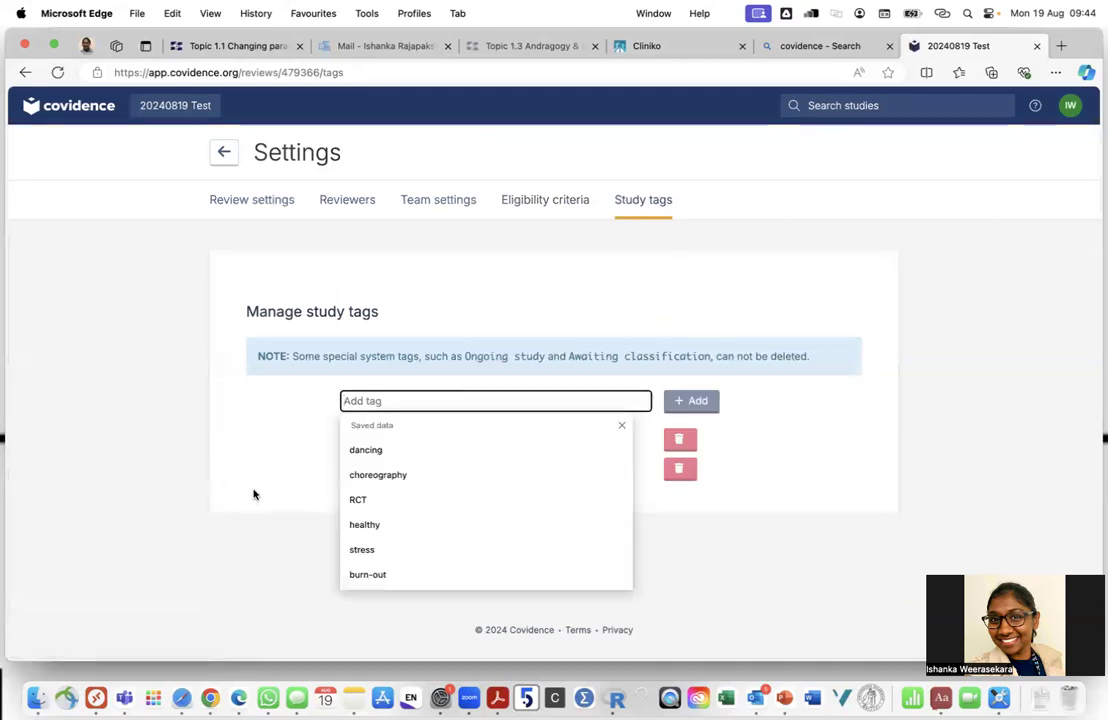
click(252, 492)
click(448, 405)
click(982, 521)
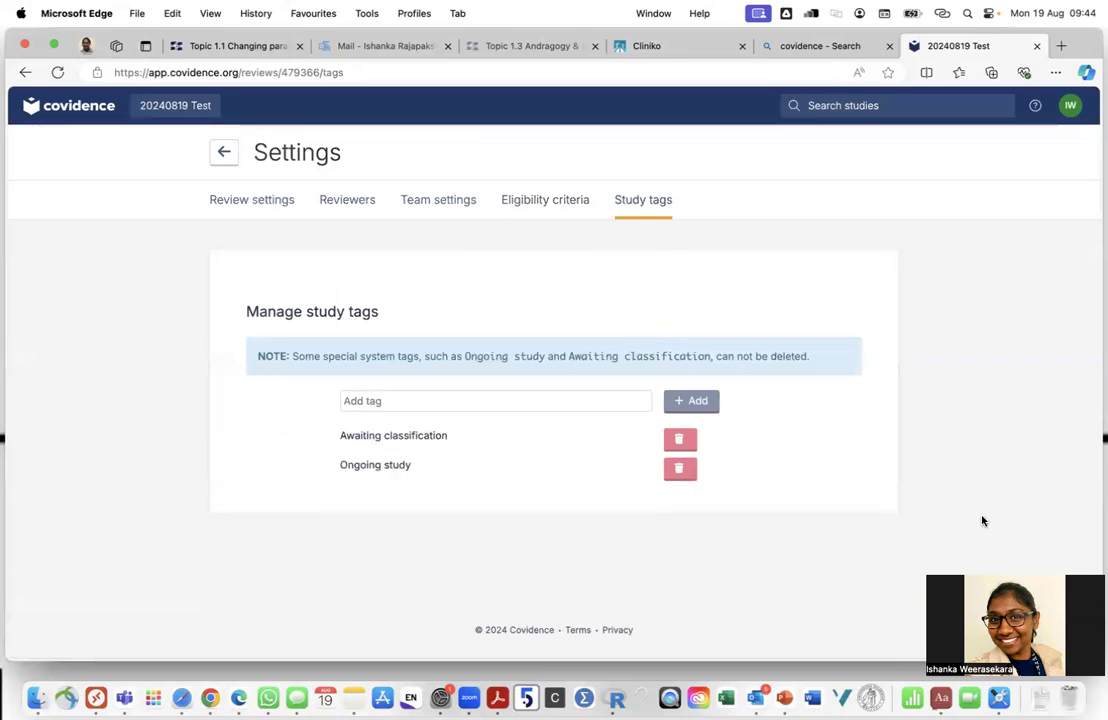
click(371, 398)
text(back gr)
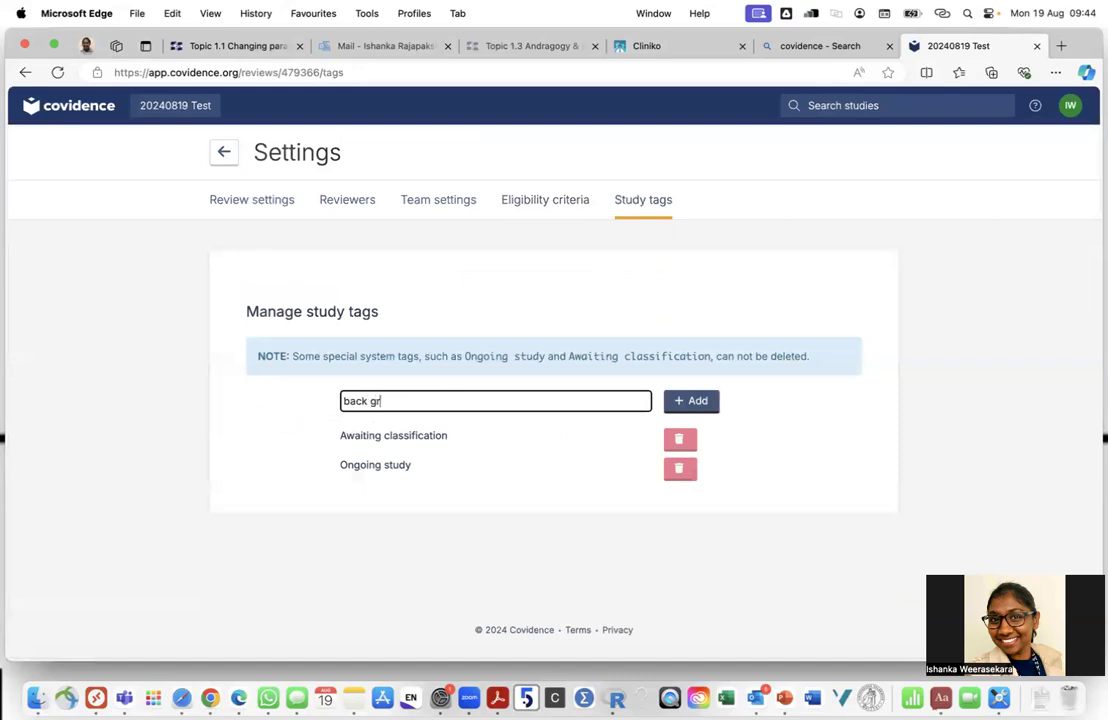
text(ground)
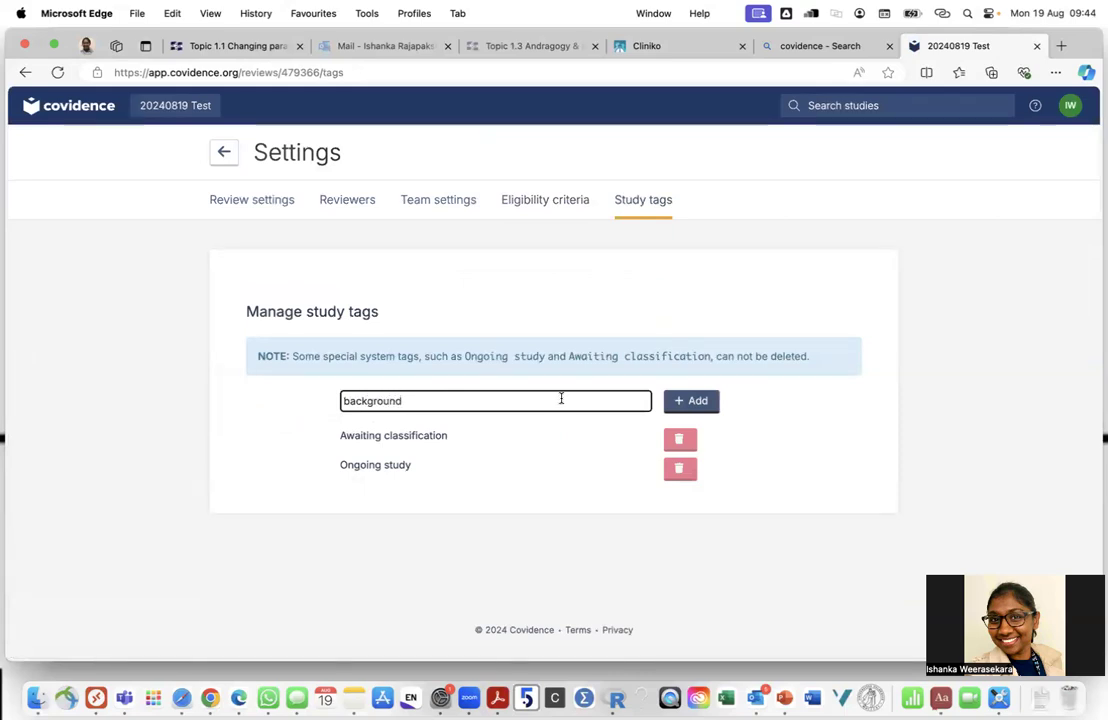
click(700, 404)
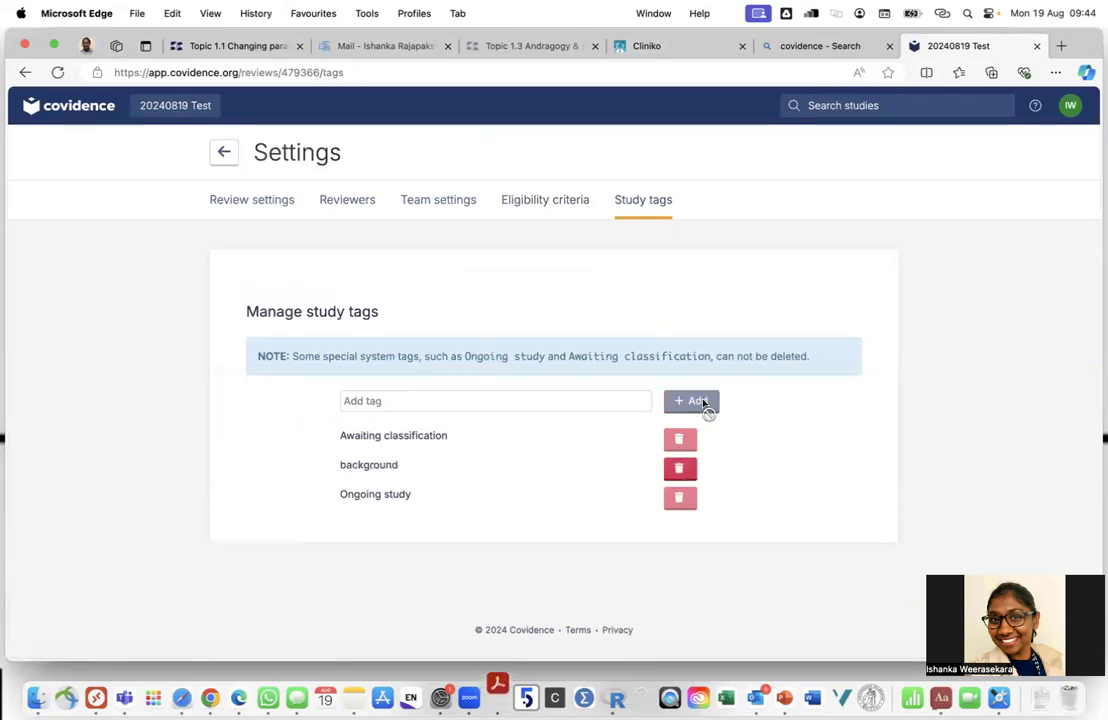
click(406, 399)
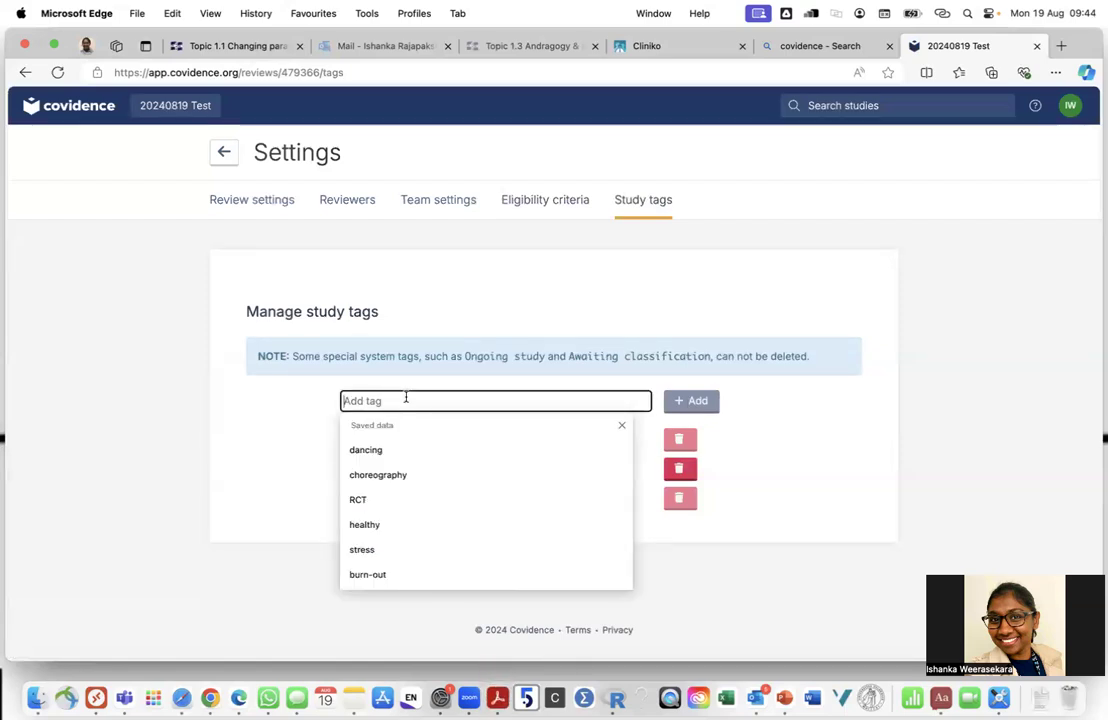
text(working mums)
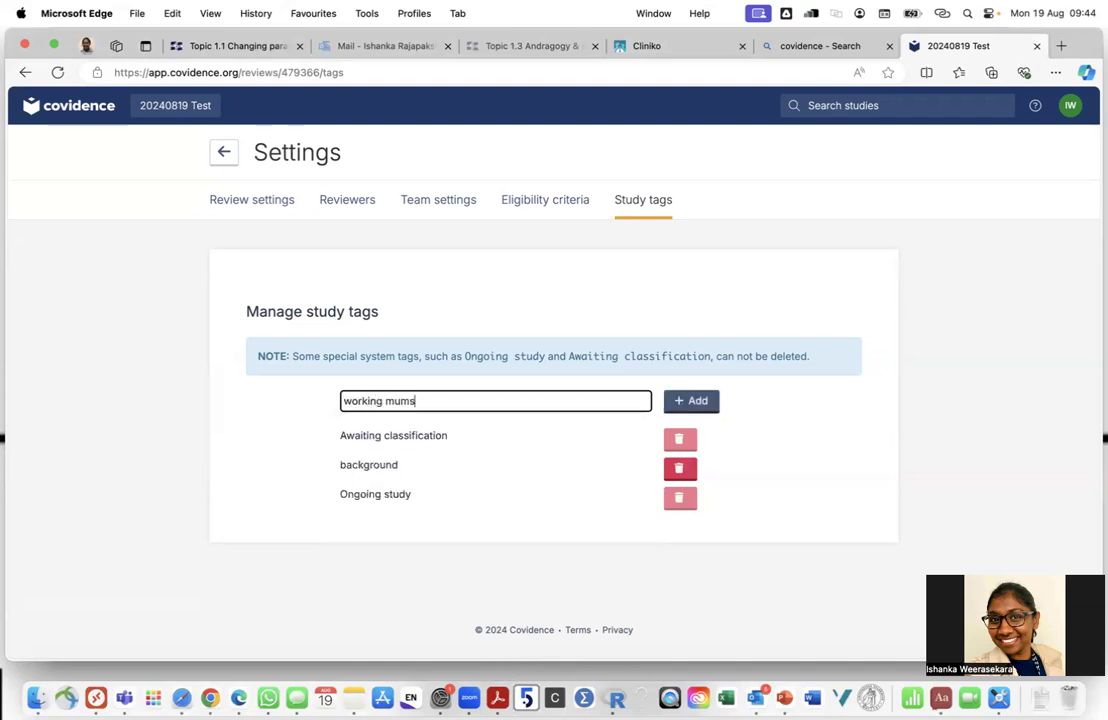
click(685, 402)
Add the study tag 'non working woman', then return to the review summary
click(394, 400)
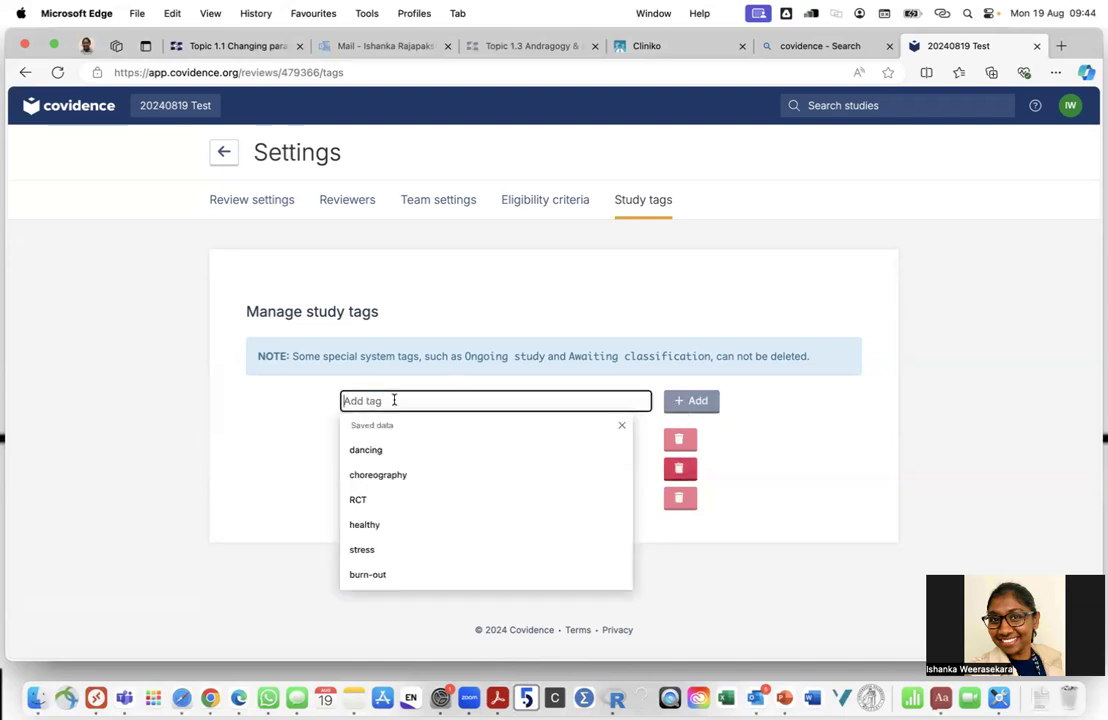
text(w)
key(BackSpace)
key(BackSpace)
text(non)
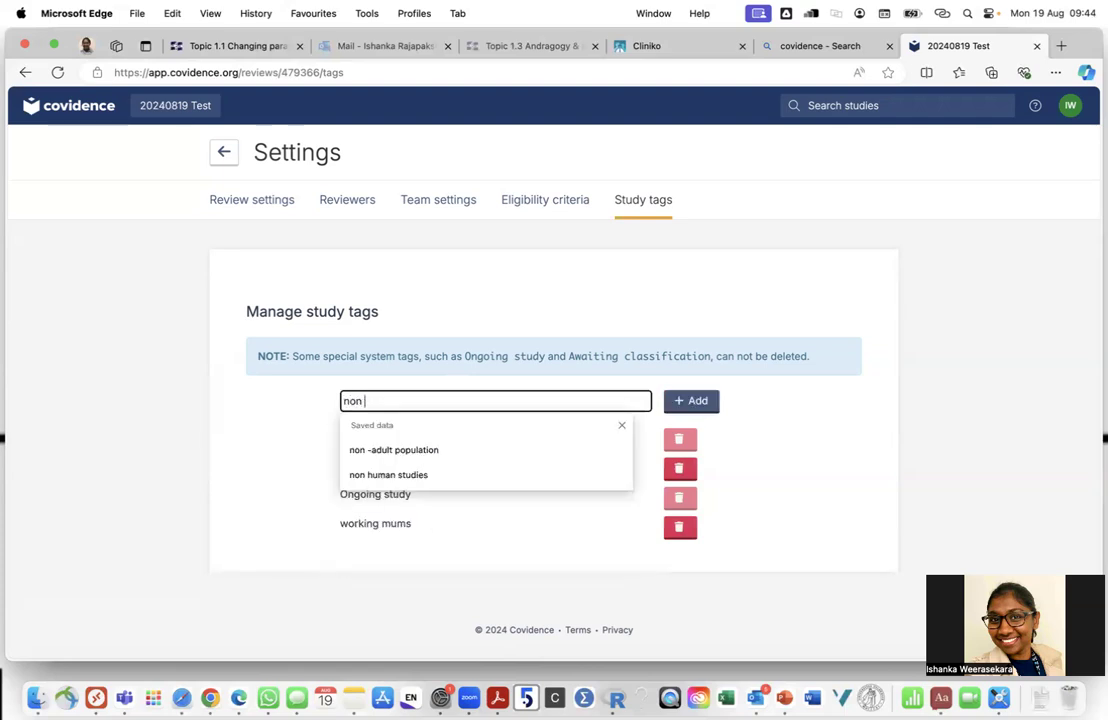
key(BackSpace)
text(mn working mum)
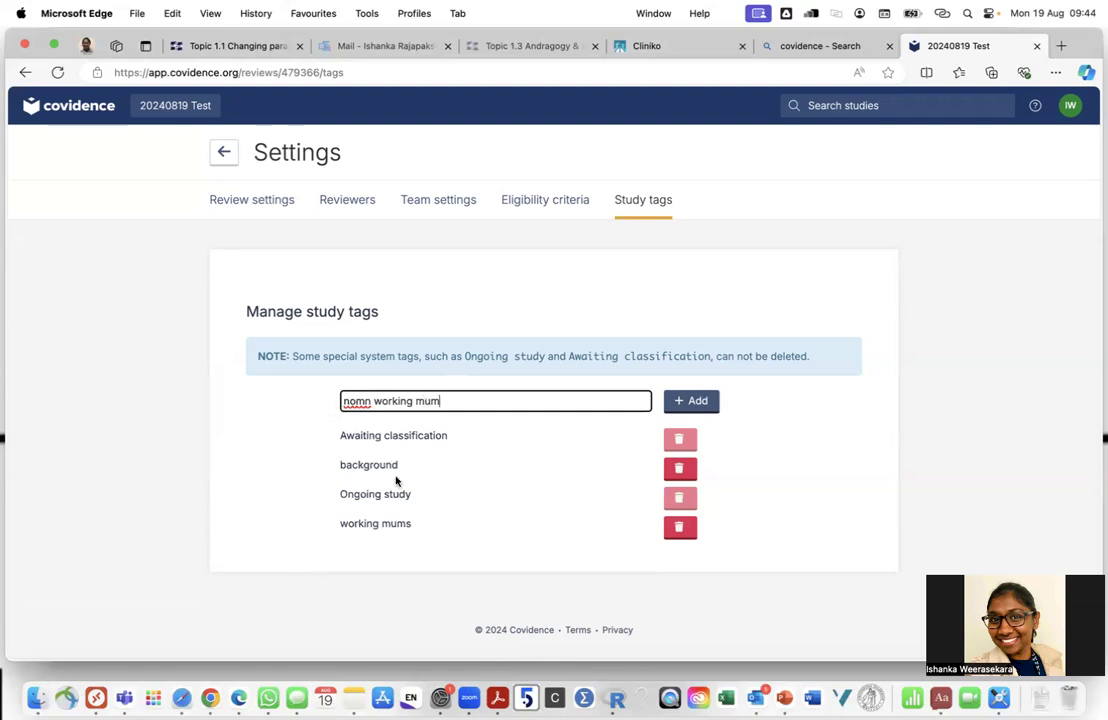
click(367, 401)
key(BackSpace)
double_click(418, 401)
text(woman)
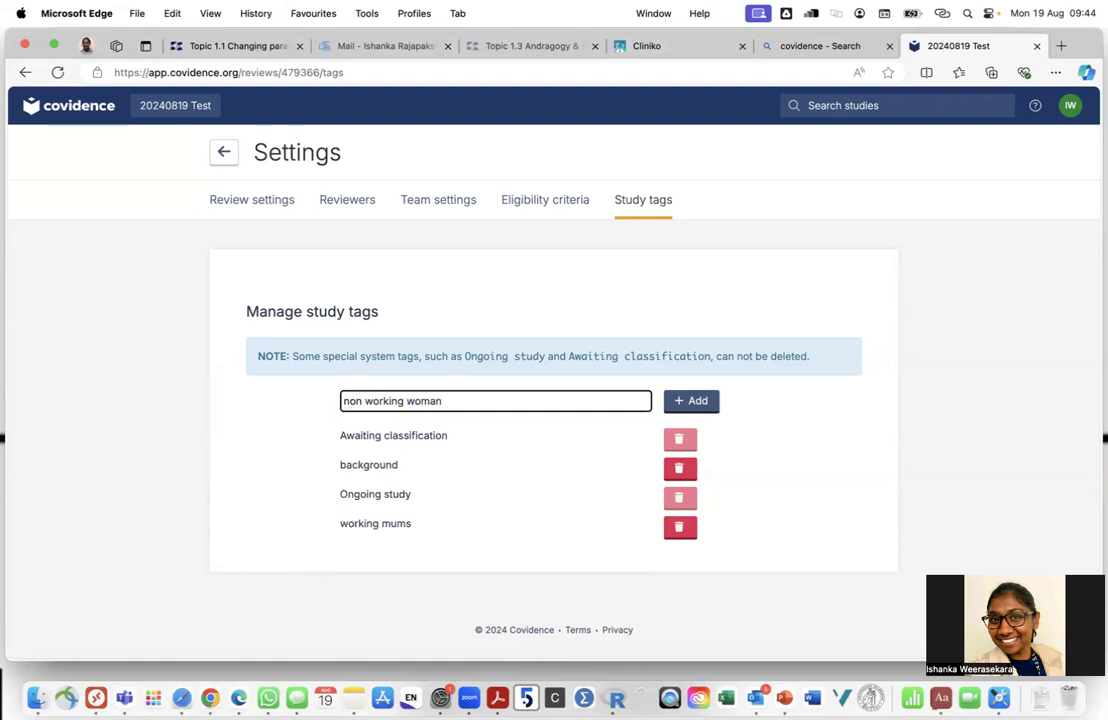
click(691, 398)
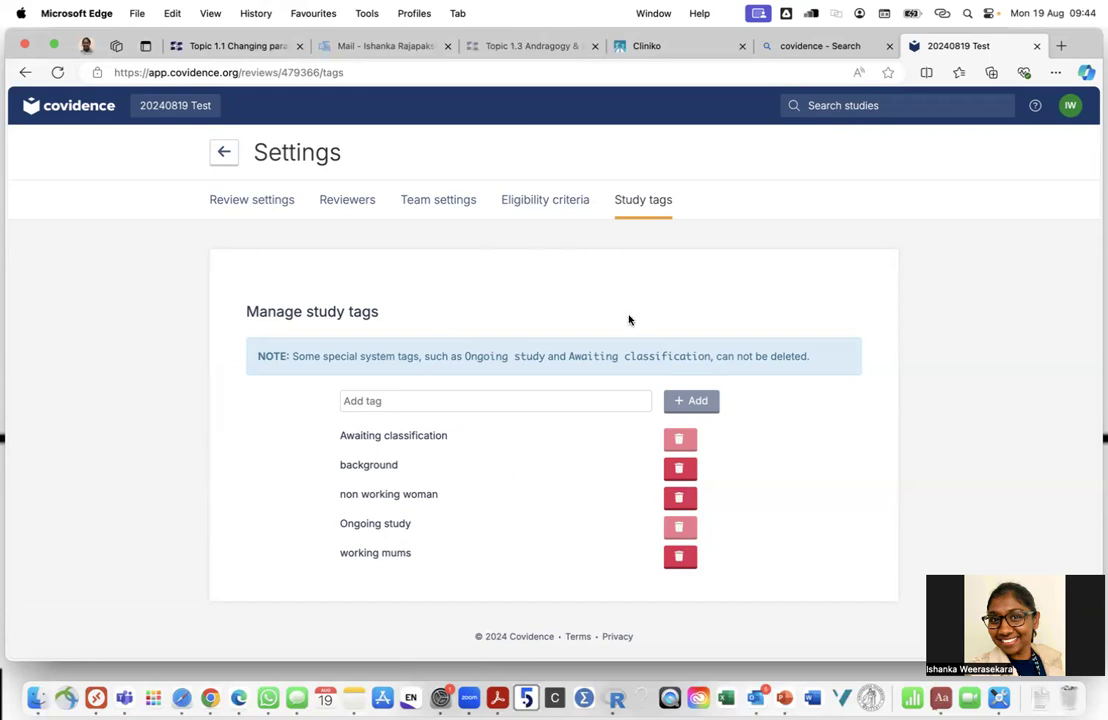
click(223, 160)
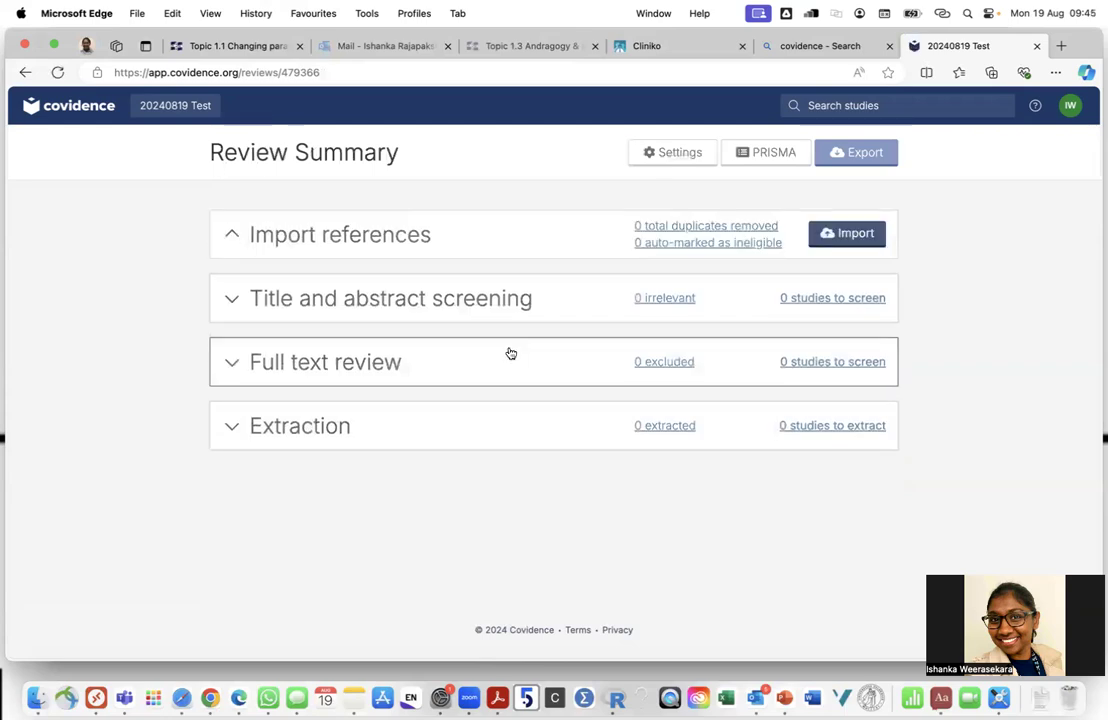
Open the 20240819 Test Import page and show the Import in to destination choices
key(ctrl+Right)
key(ctrl+Left)
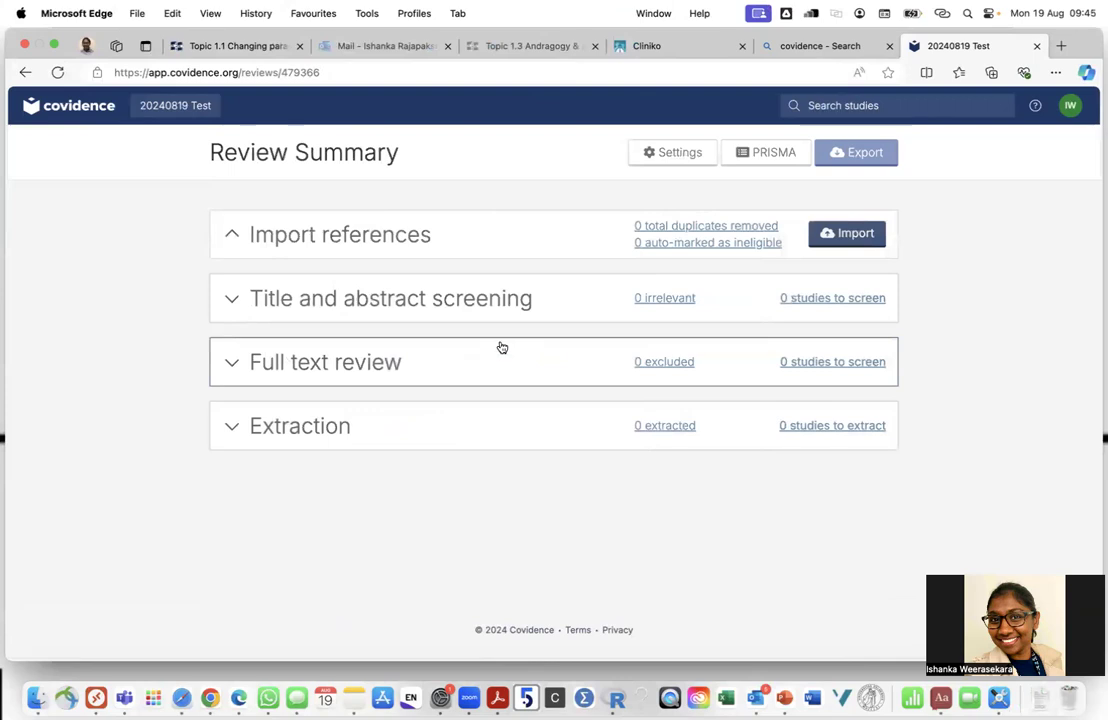
click(446, 246)
click(822, 234)
click(297, 349)
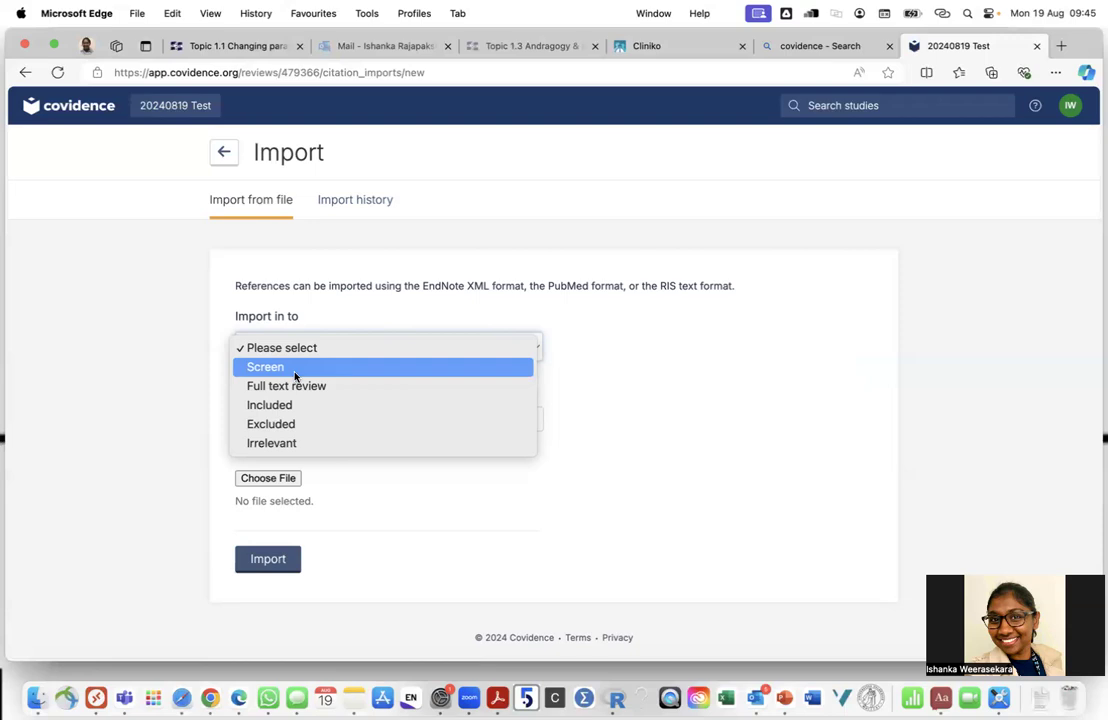
Set imports to go into Screen with MEDLINE as source, then view the empty import history
click(295, 375)
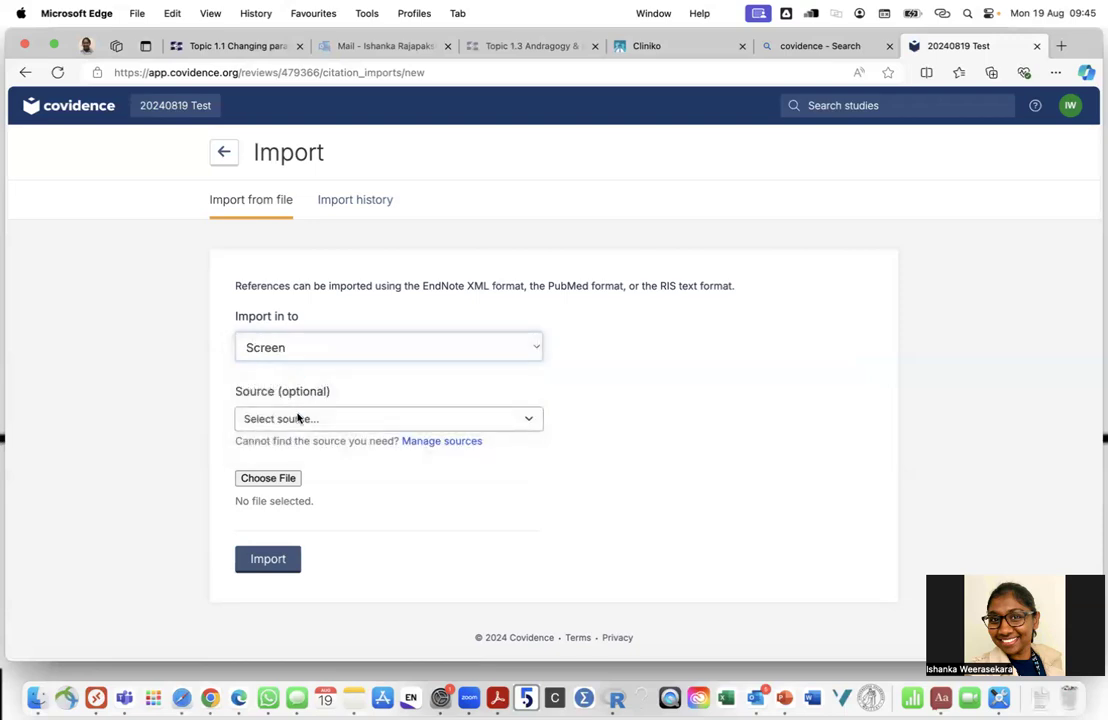
click(305, 357)
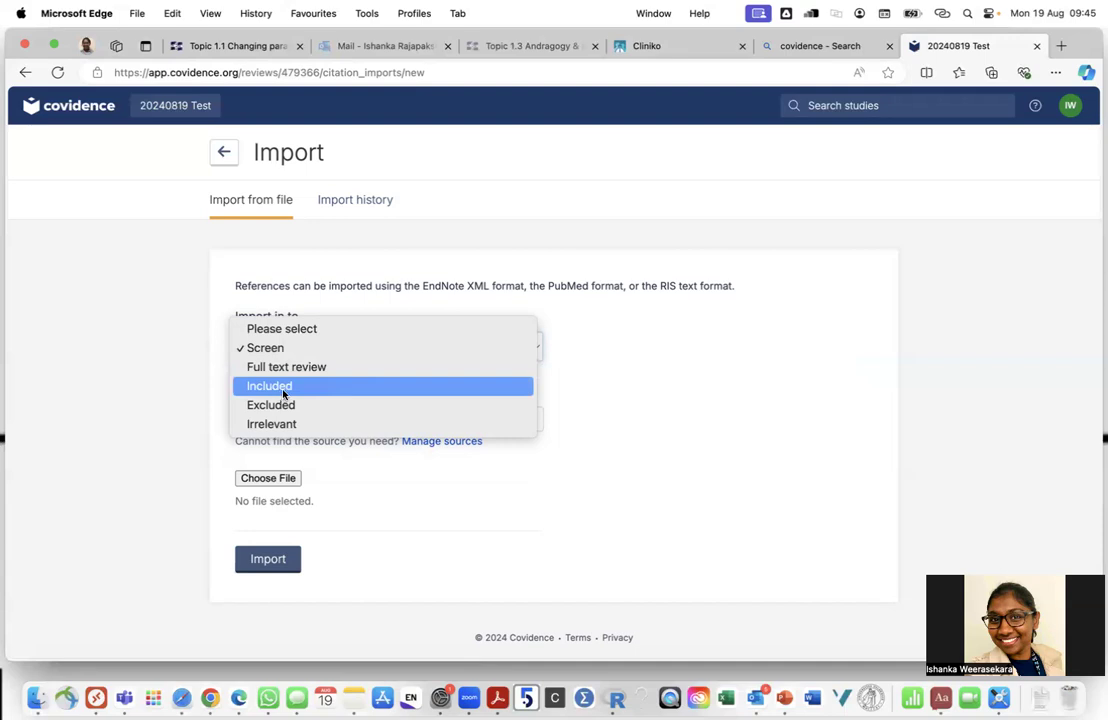
click(191, 379)
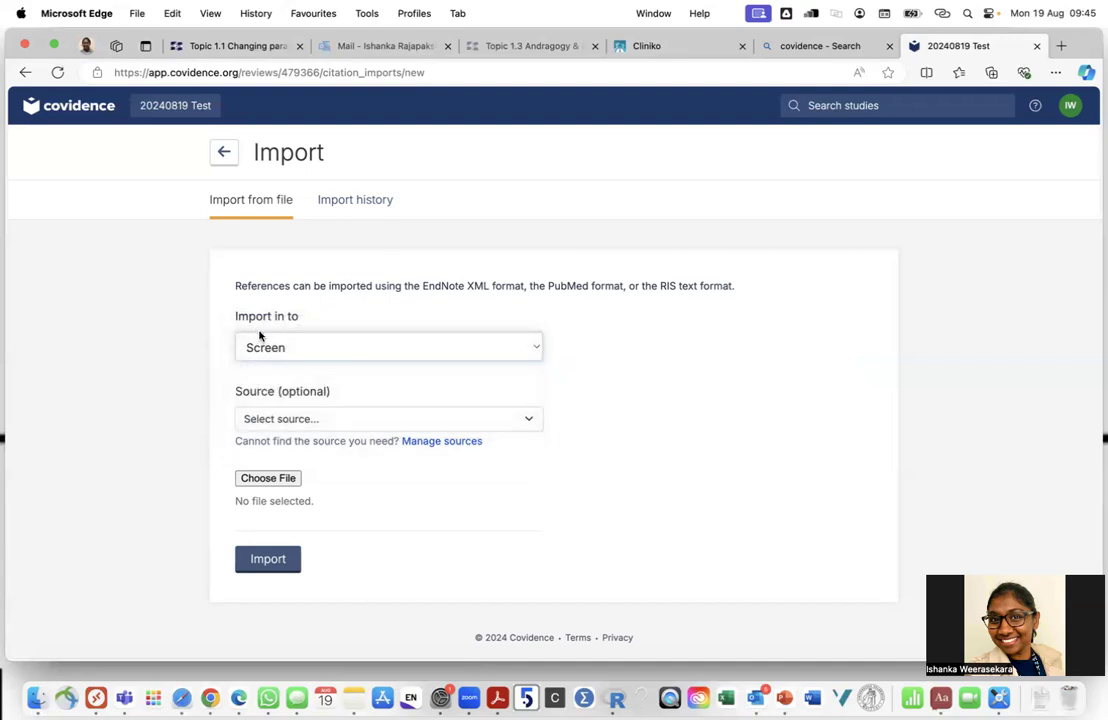
click(329, 421)
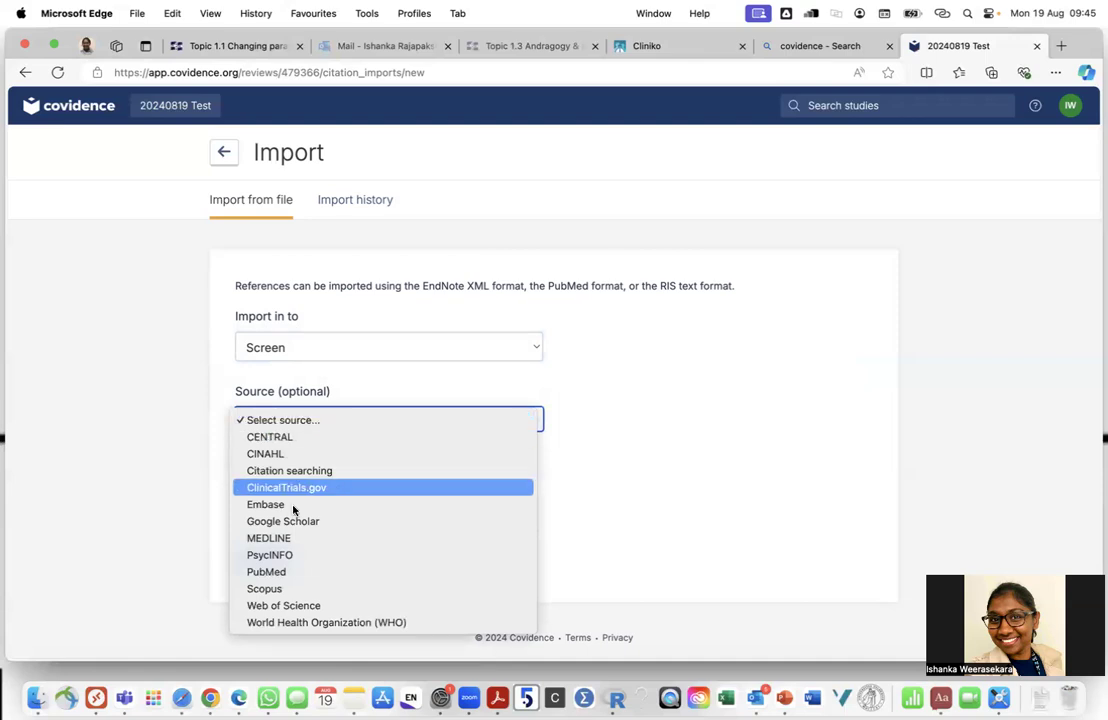
click(289, 540)
click(268, 488)
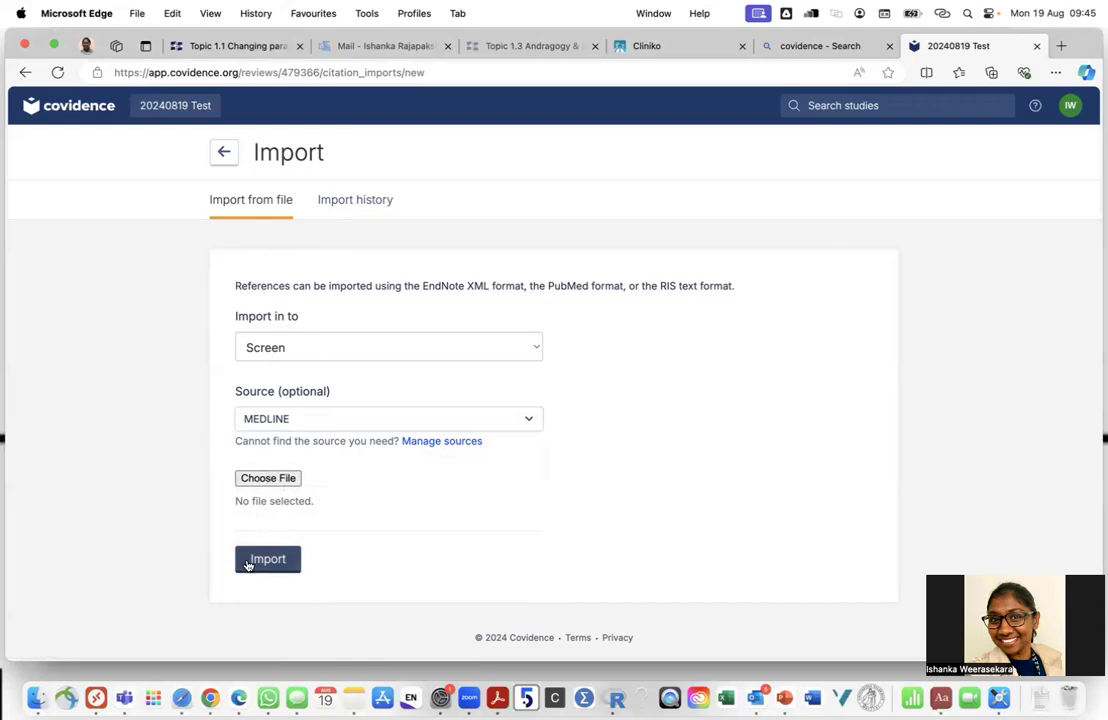
click(336, 202)
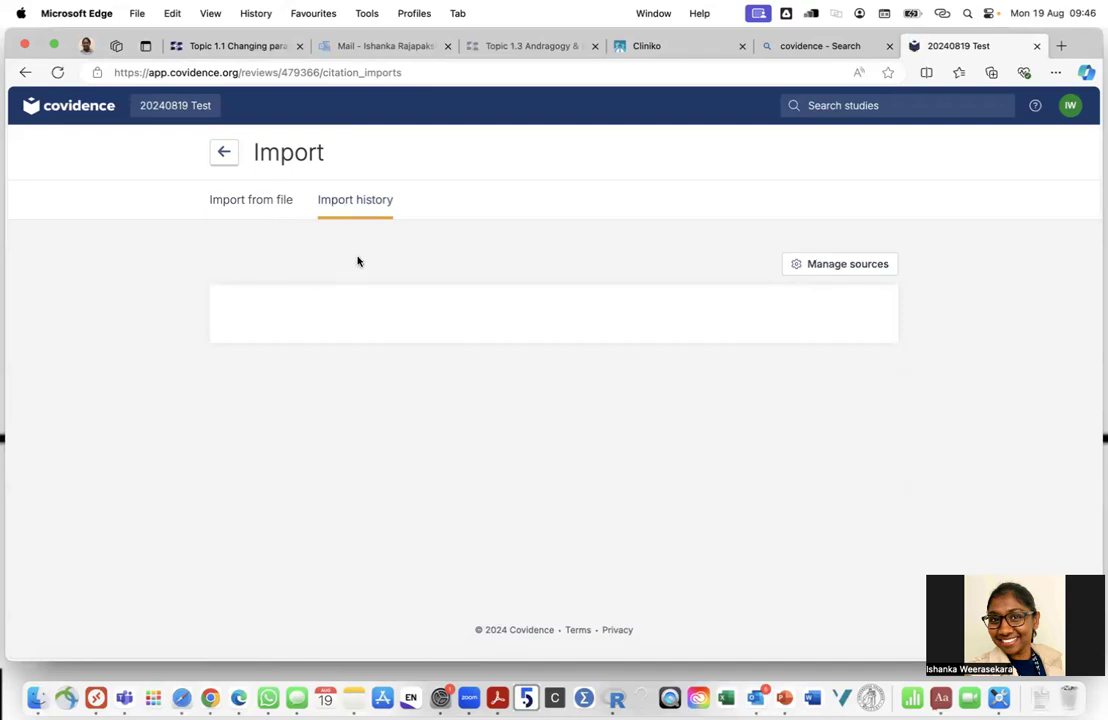
Switch desktops over to Chrome and show its open-windows list from the Dock icon
key(ctrl+Right)
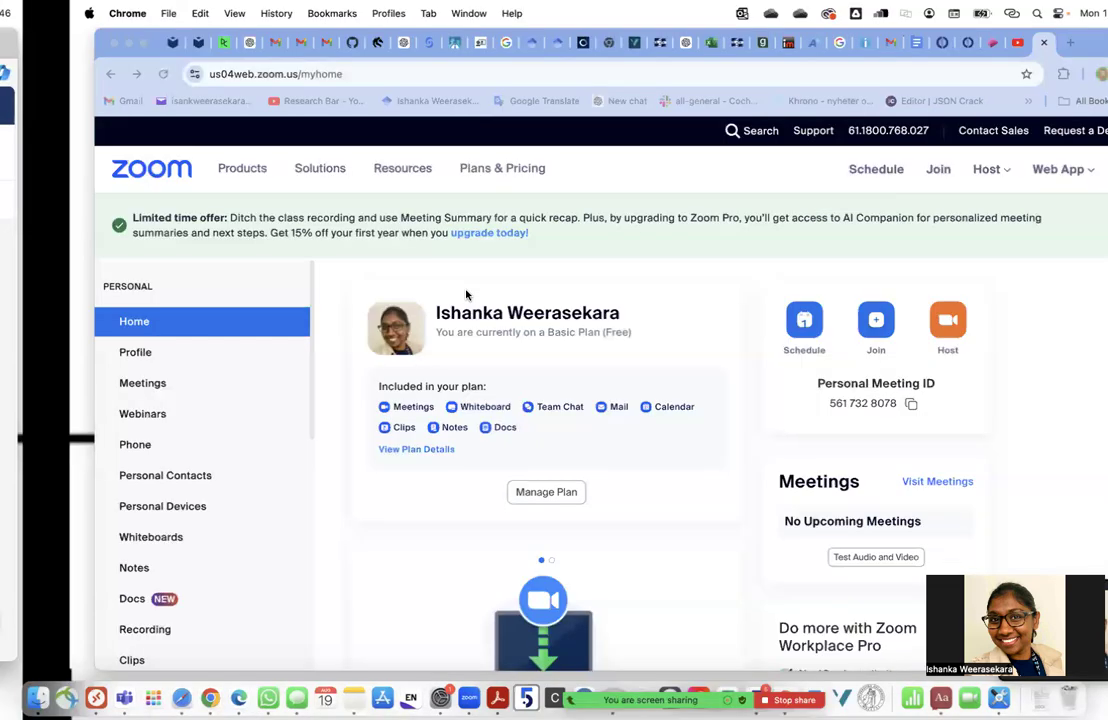
key(ctrl+Left)
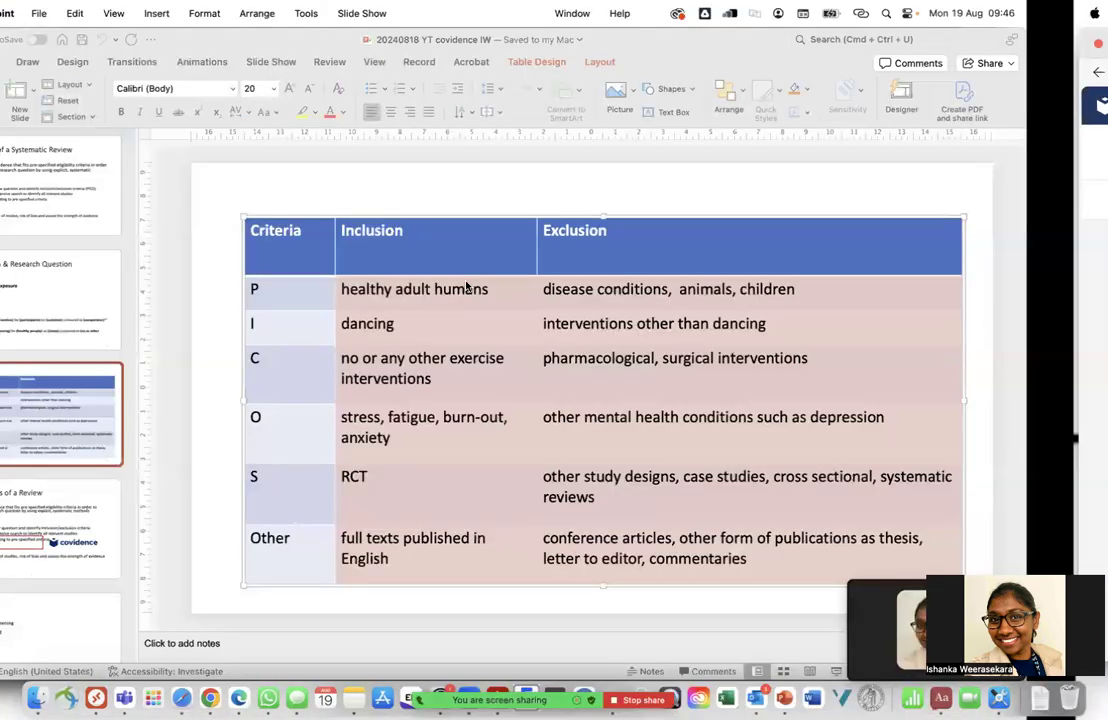
key(ctrl+Right)
right_click(210, 697)
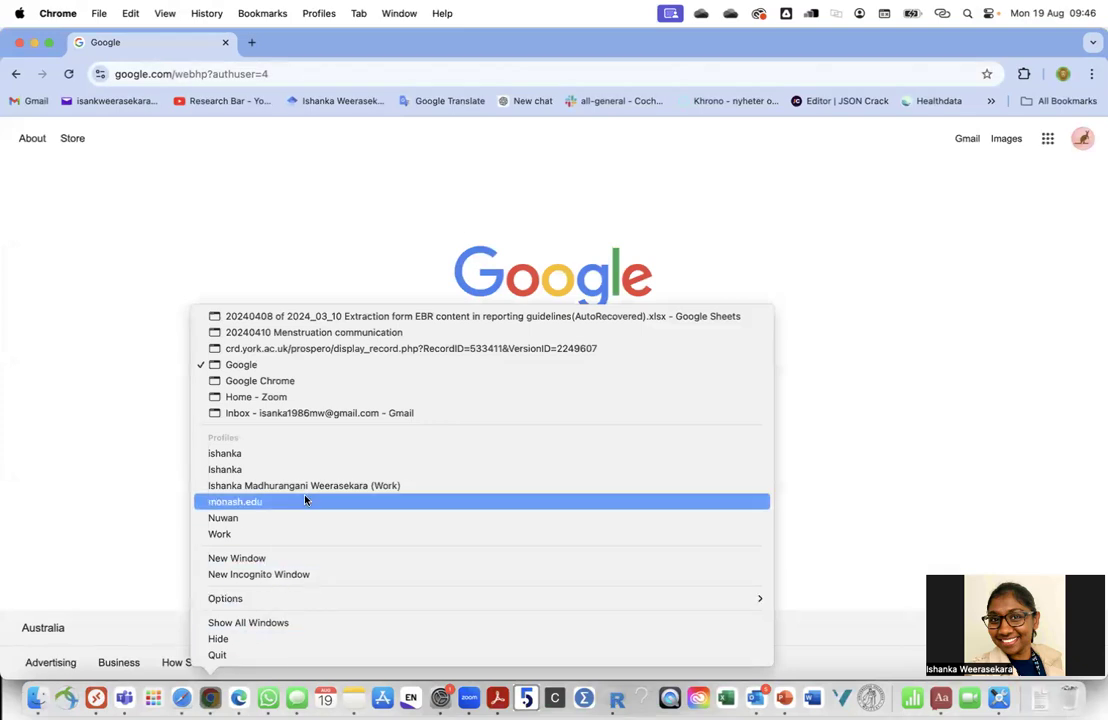
Open the 20240410 Menstruation communication review, briefly checking the list of all reviews
click(329, 332)
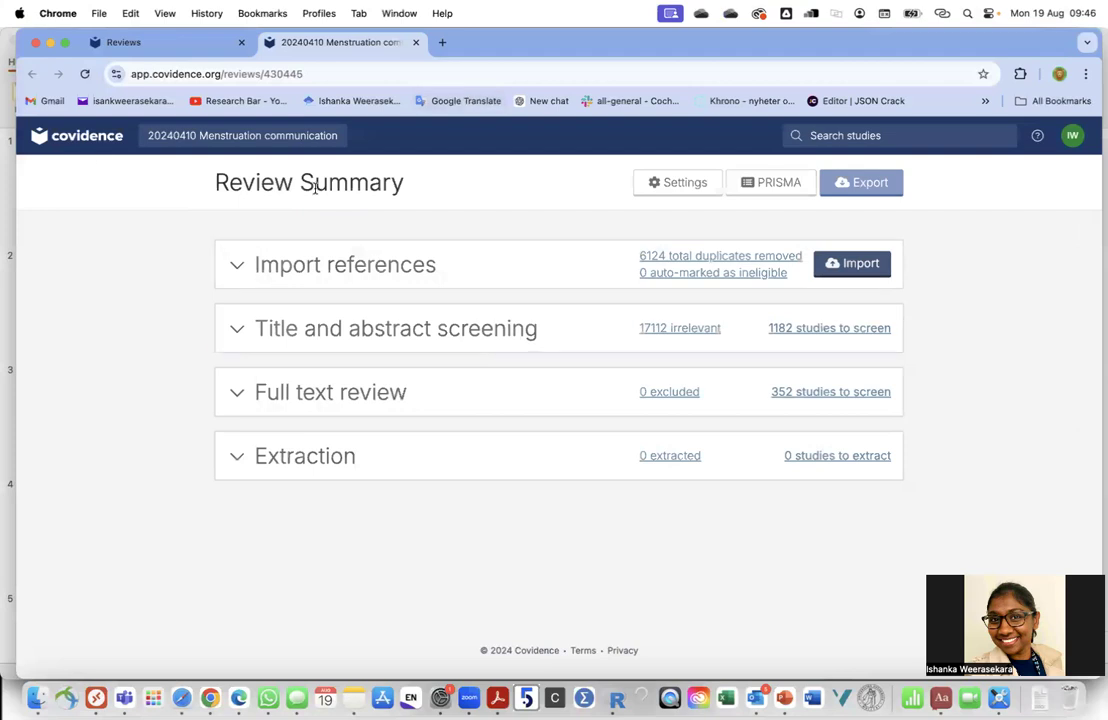
click(443, 42)
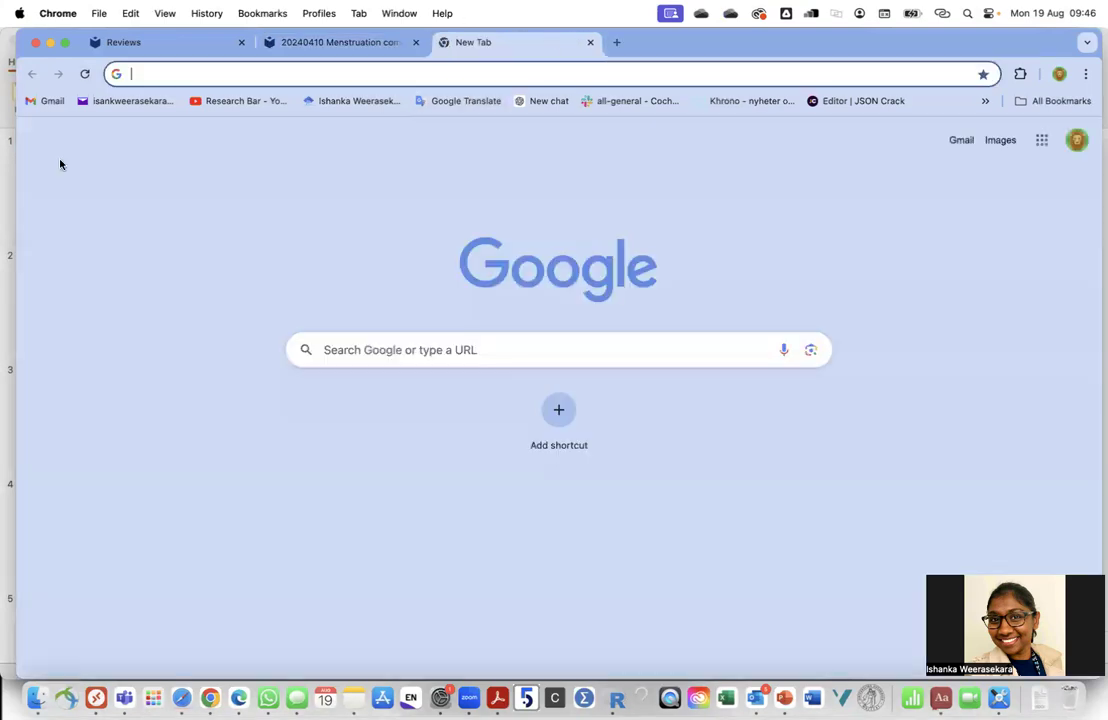
click(160, 42)
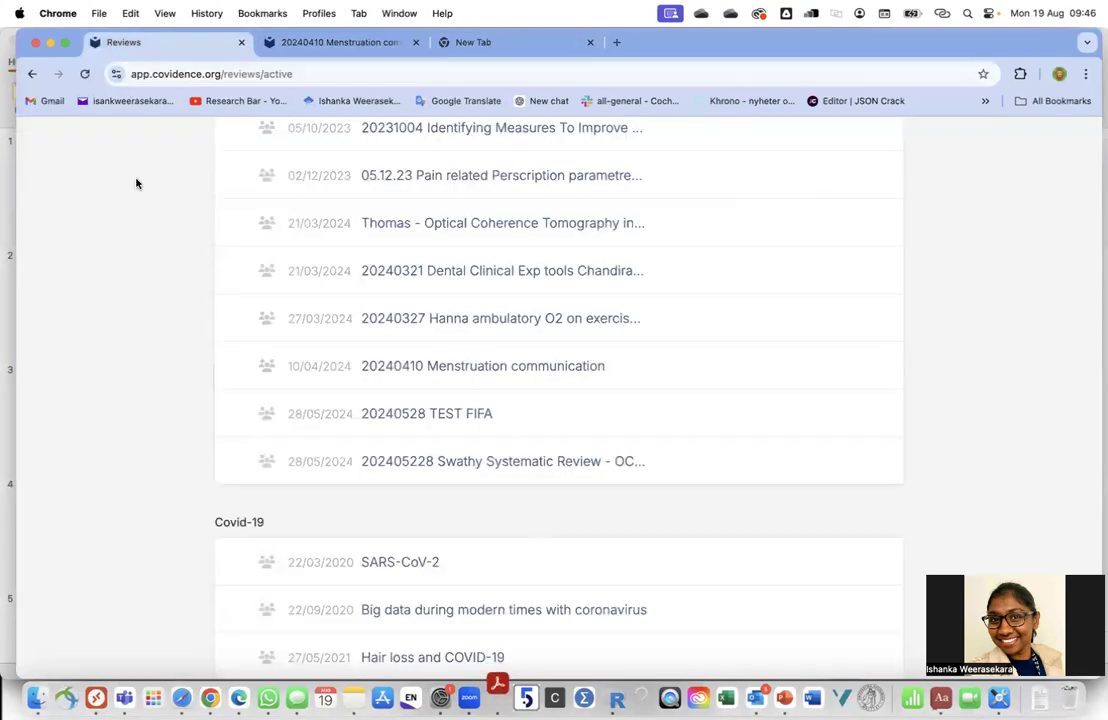
scroll(136, 198, up, 15)
scroll(138, 198, down, 2)
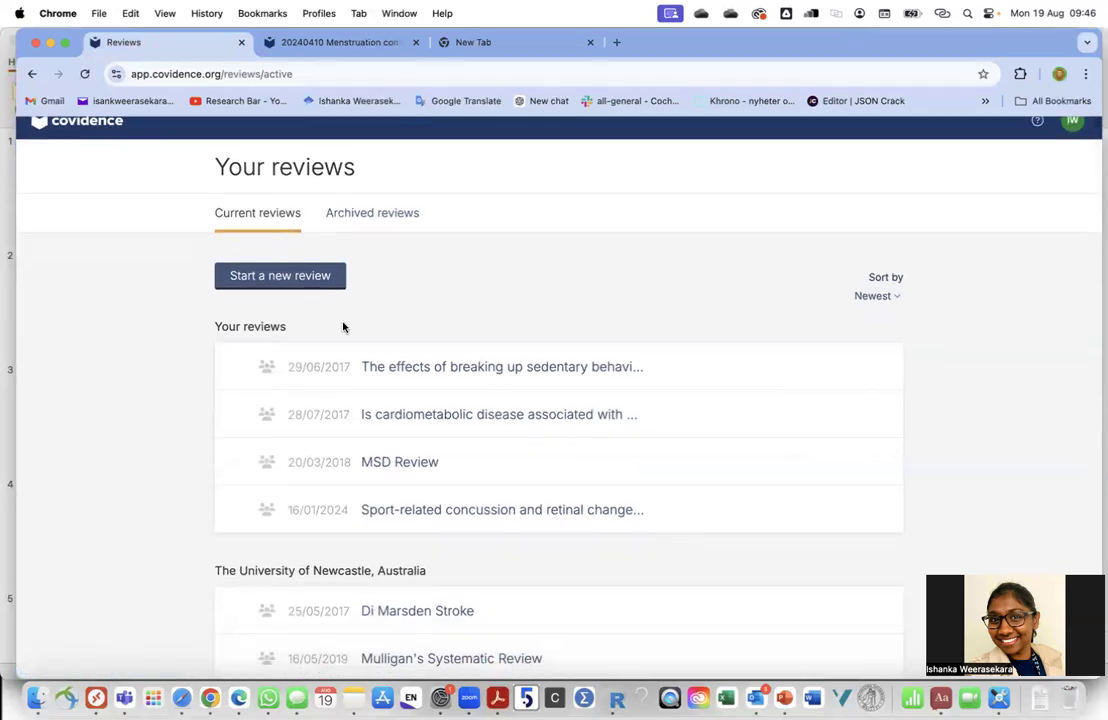
scroll(343, 320, down, 6)
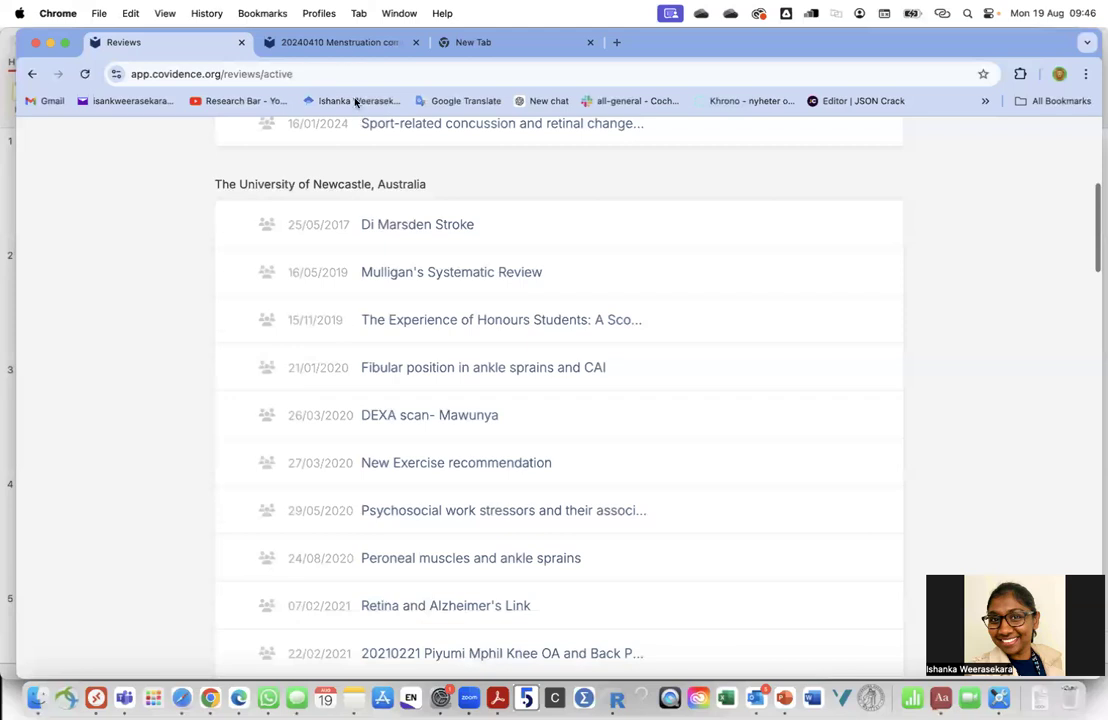
click(330, 42)
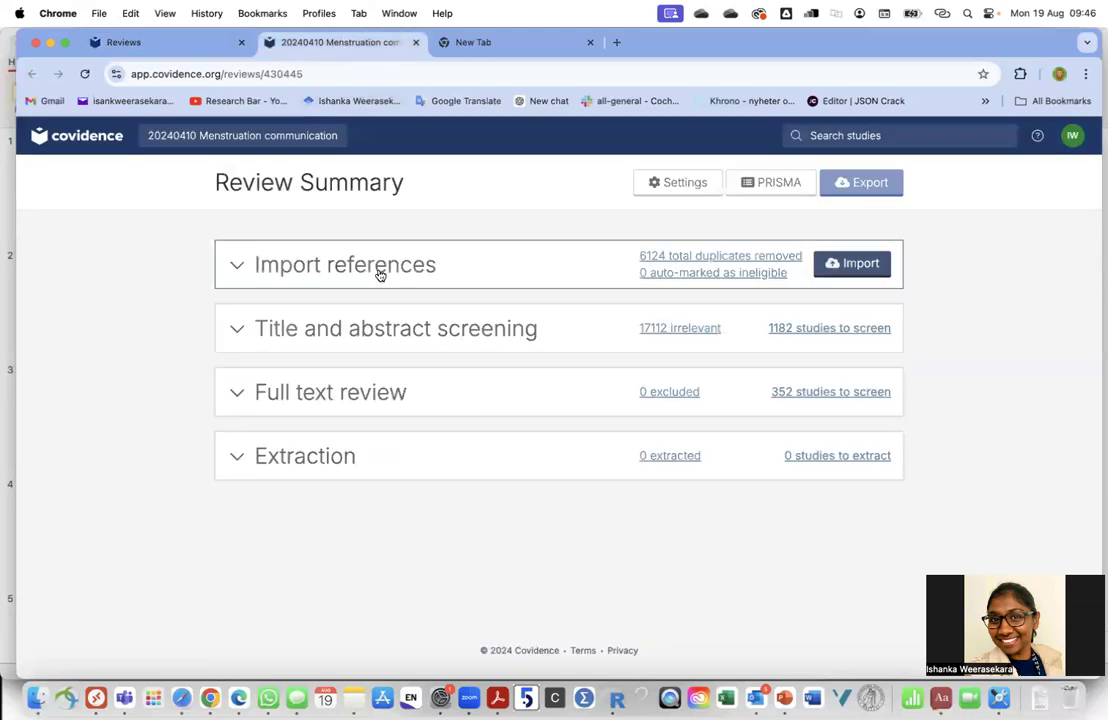
Open the detailed import history and scroll through each file from scopus (3).ris to Medlinepart1.ris
click(285, 270)
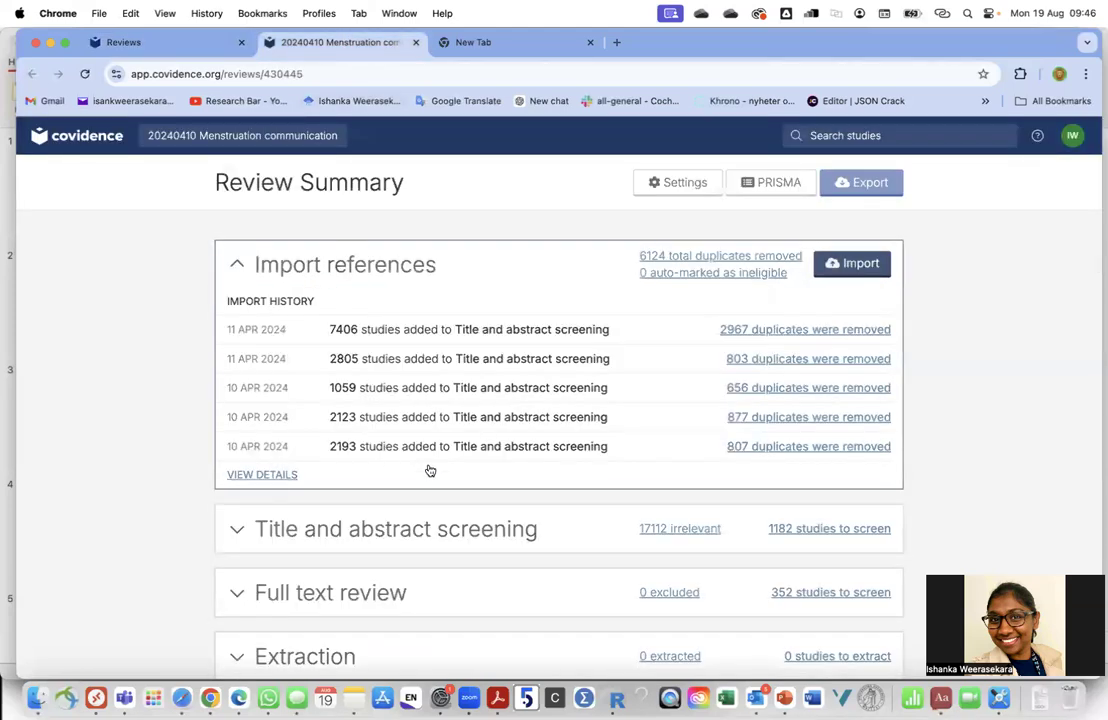
click(269, 477)
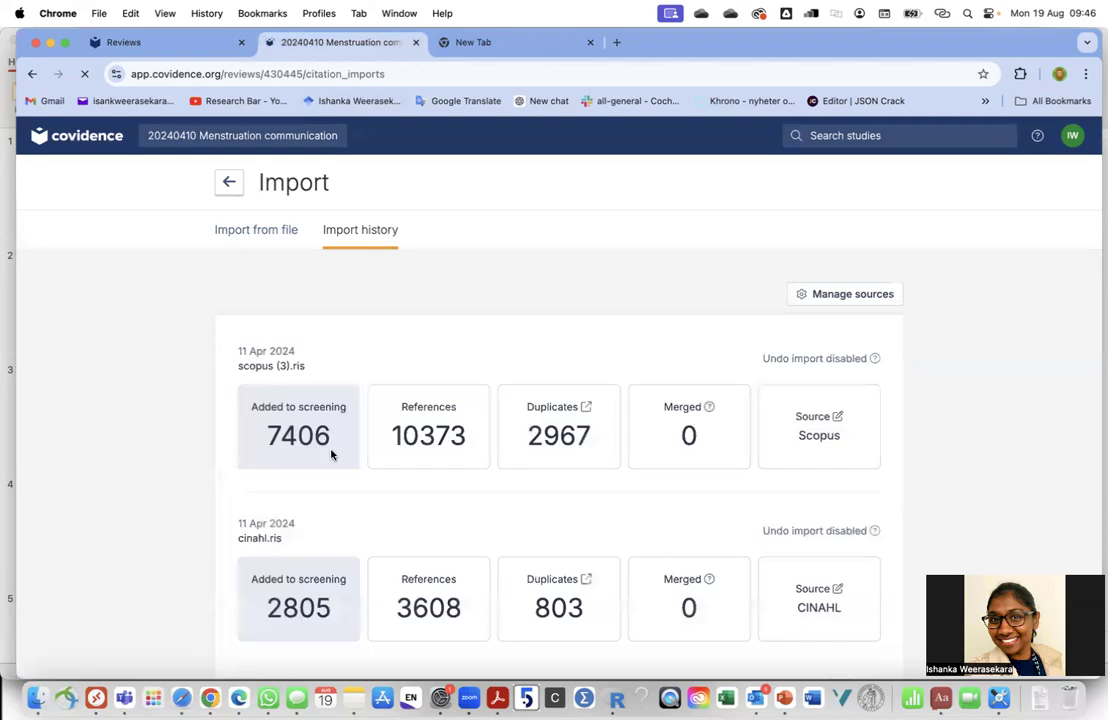
scroll(331, 455, down, 5)
scroll(331, 455, down, 8)
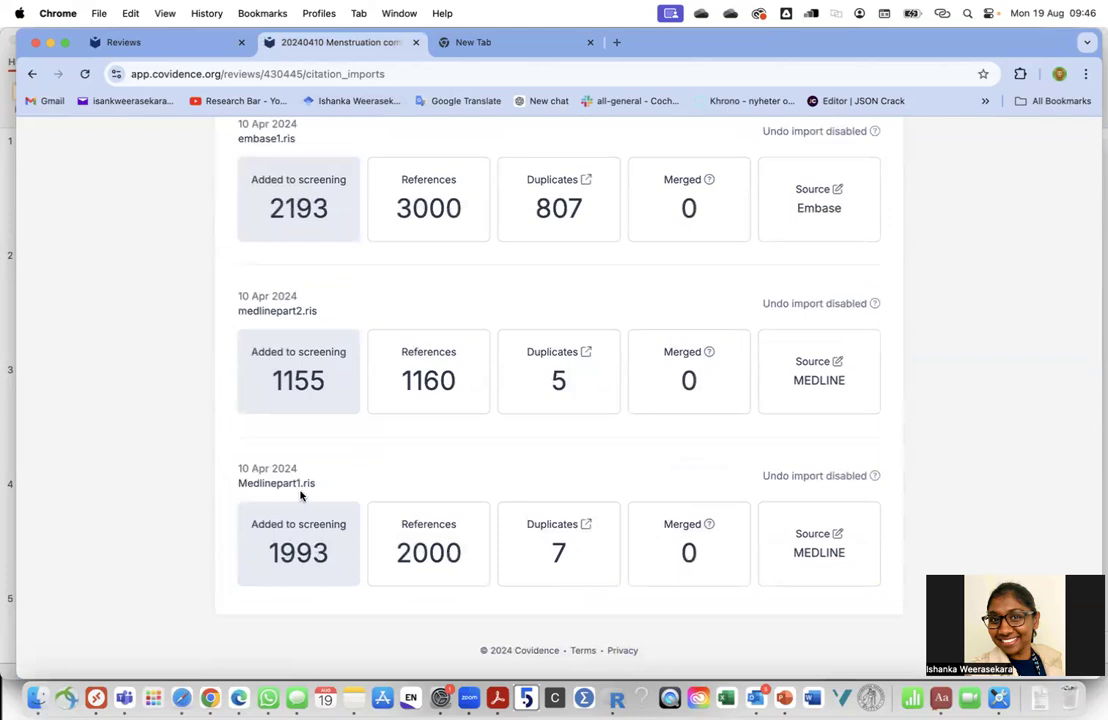
scroll(310, 500, up, 1)
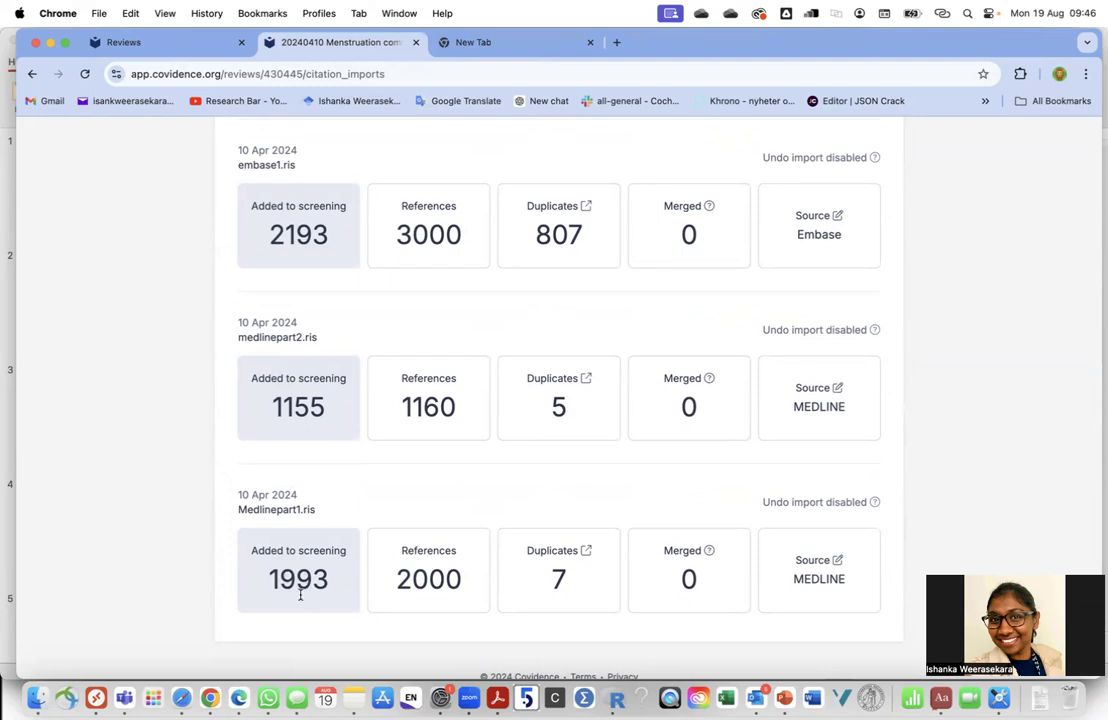
scroll(318, 435, up, 3)
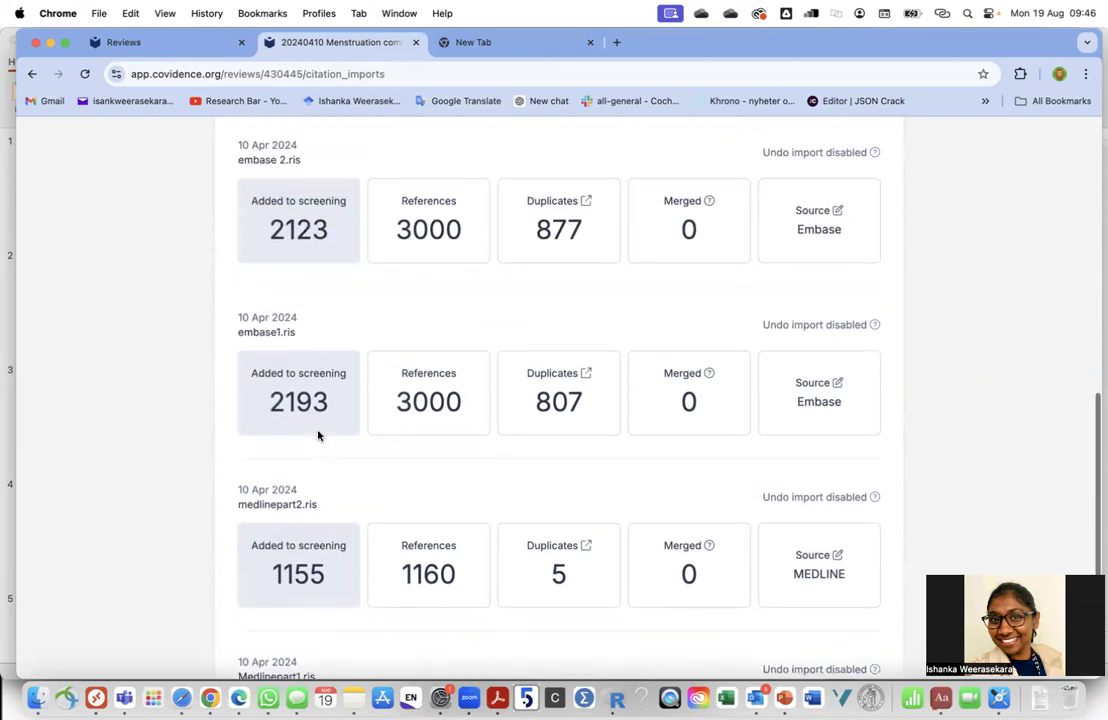
scroll(318, 435, up, 1)
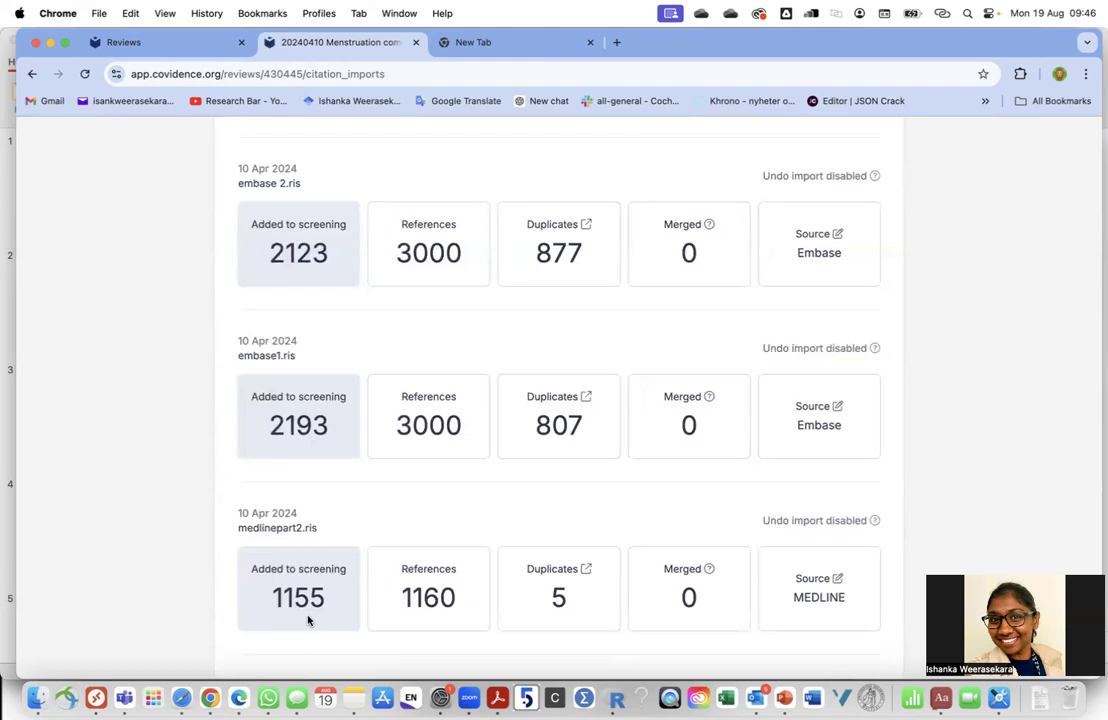
scroll(293, 512, up, 5)
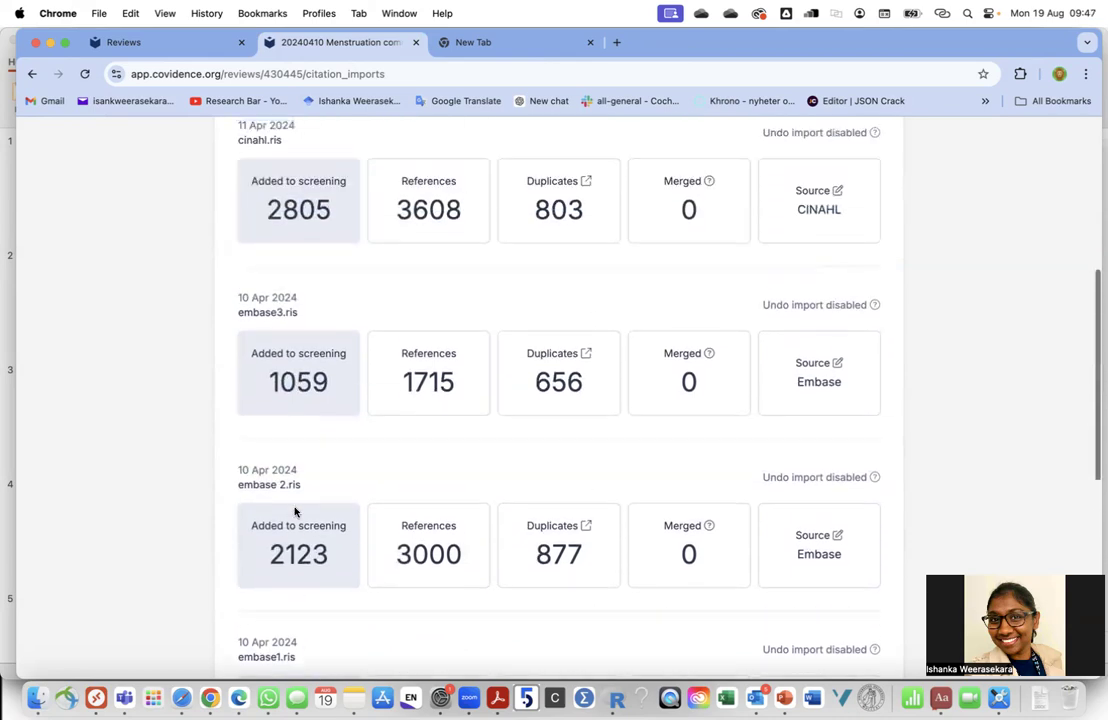
scroll(294, 510, up, 6)
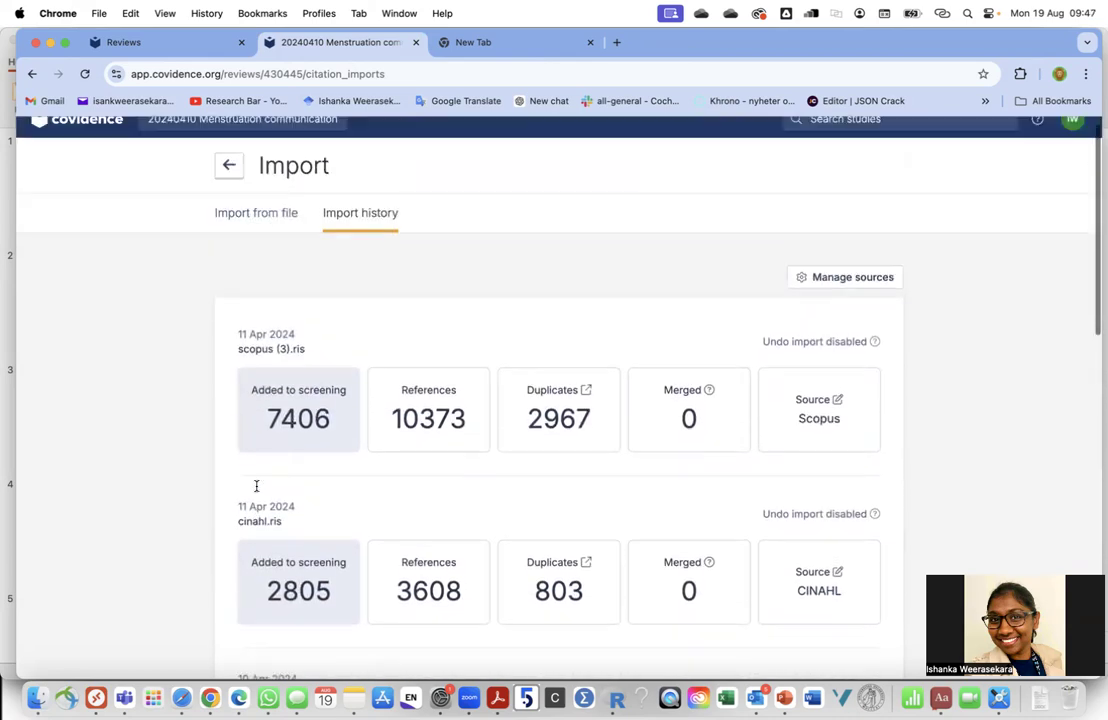
scroll(265, 468, down, 4)
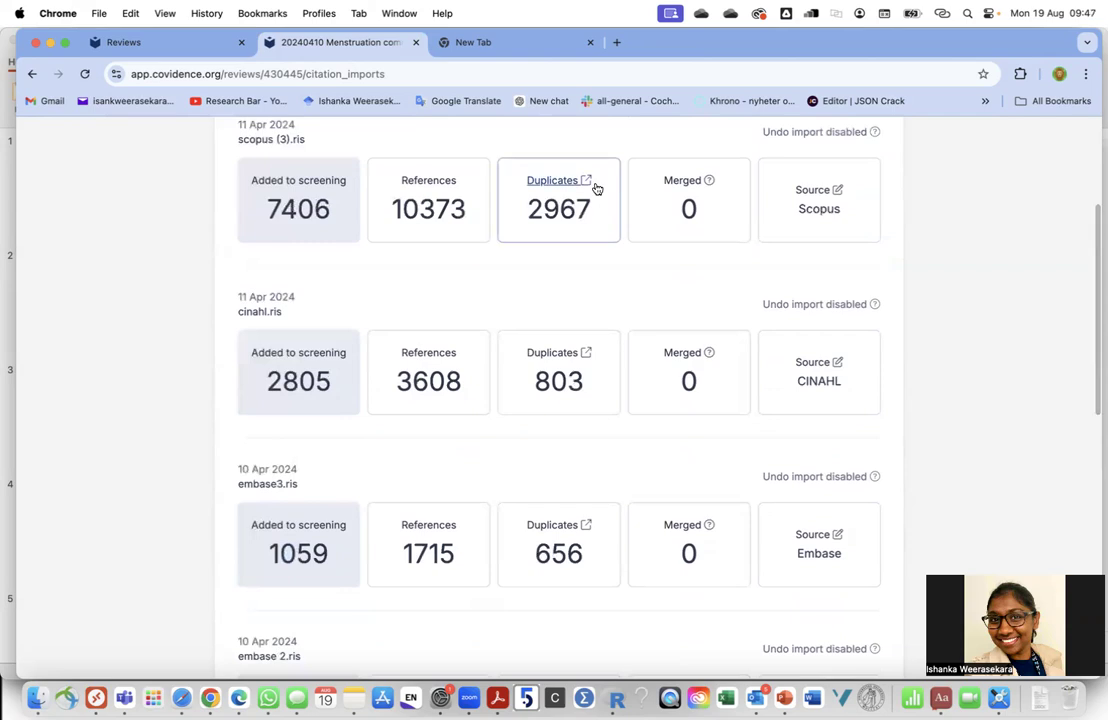
scroll(587, 383, down, 10)
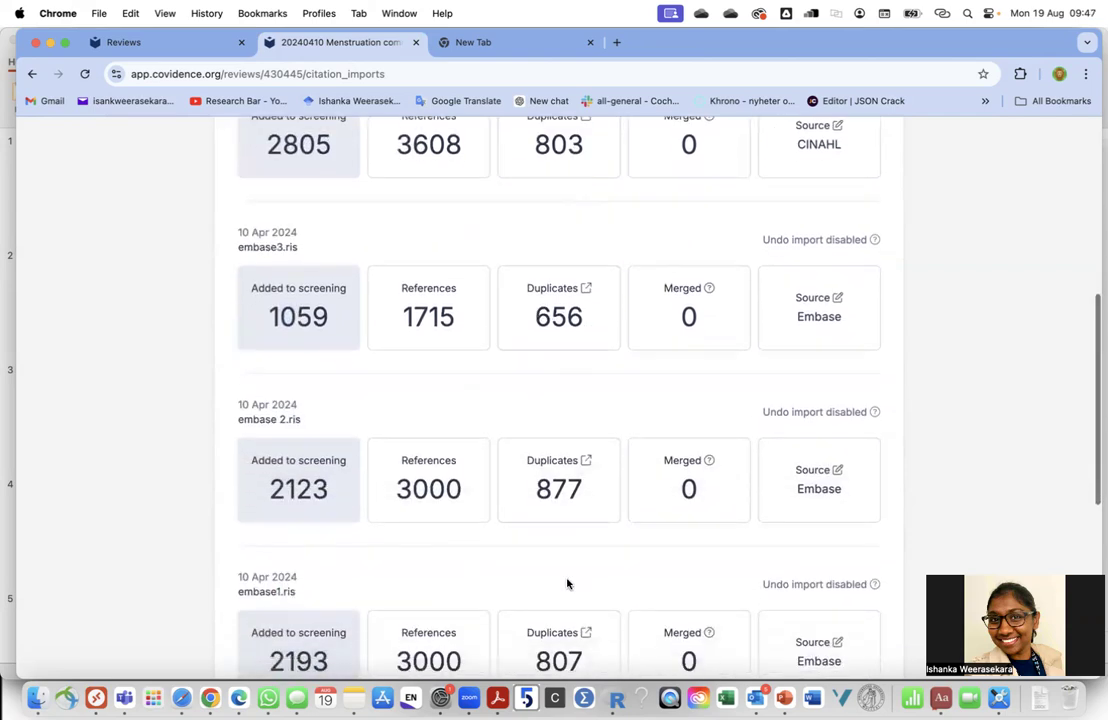
scroll(452, 494, down, 3)
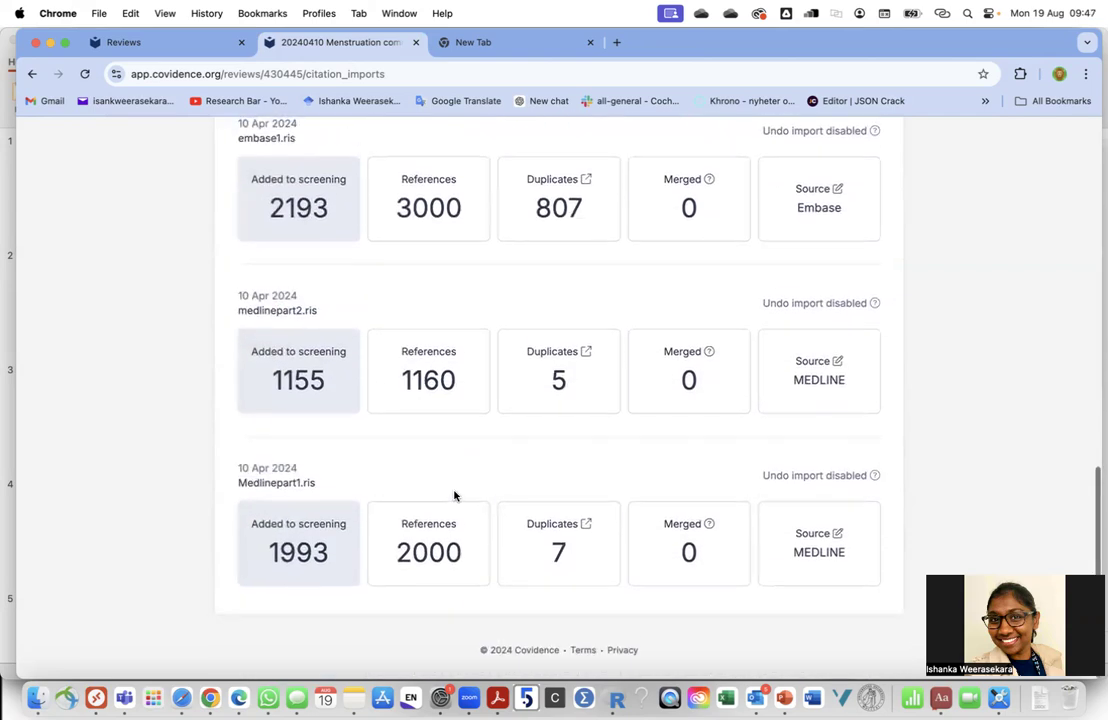
scroll(454, 496, up, 15)
scroll(747, 450, down, 5)
scroll(843, 586, up, 5)
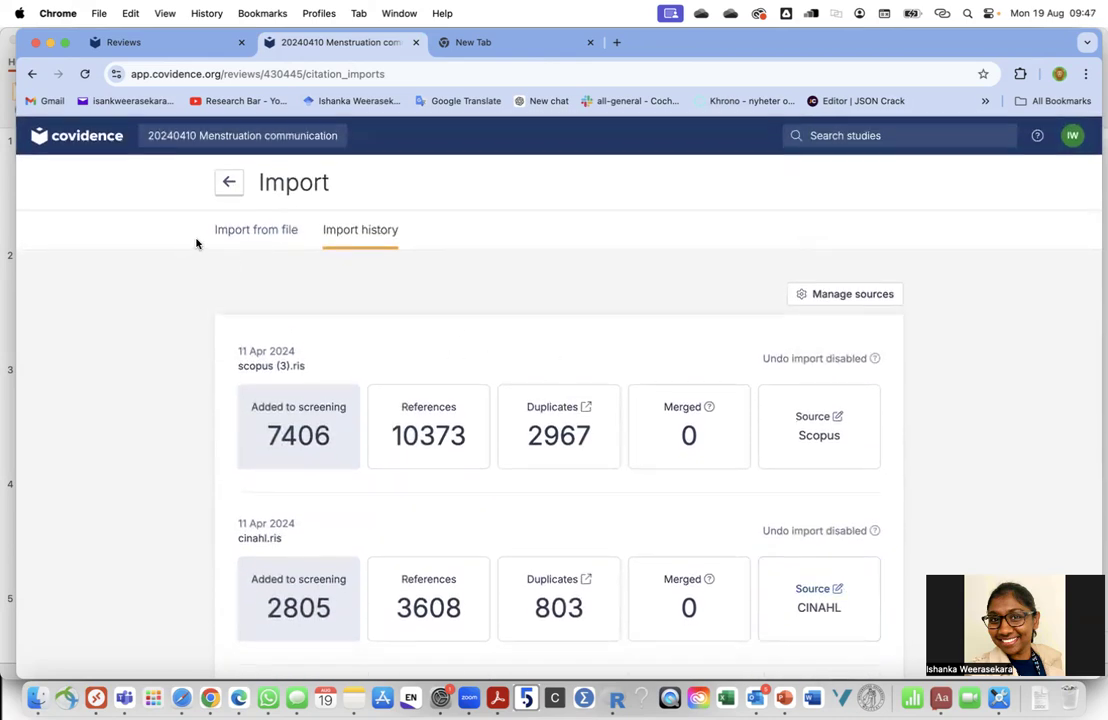
Back on the review summary, expand Import references and open the total duplicates removed list
click(266, 233)
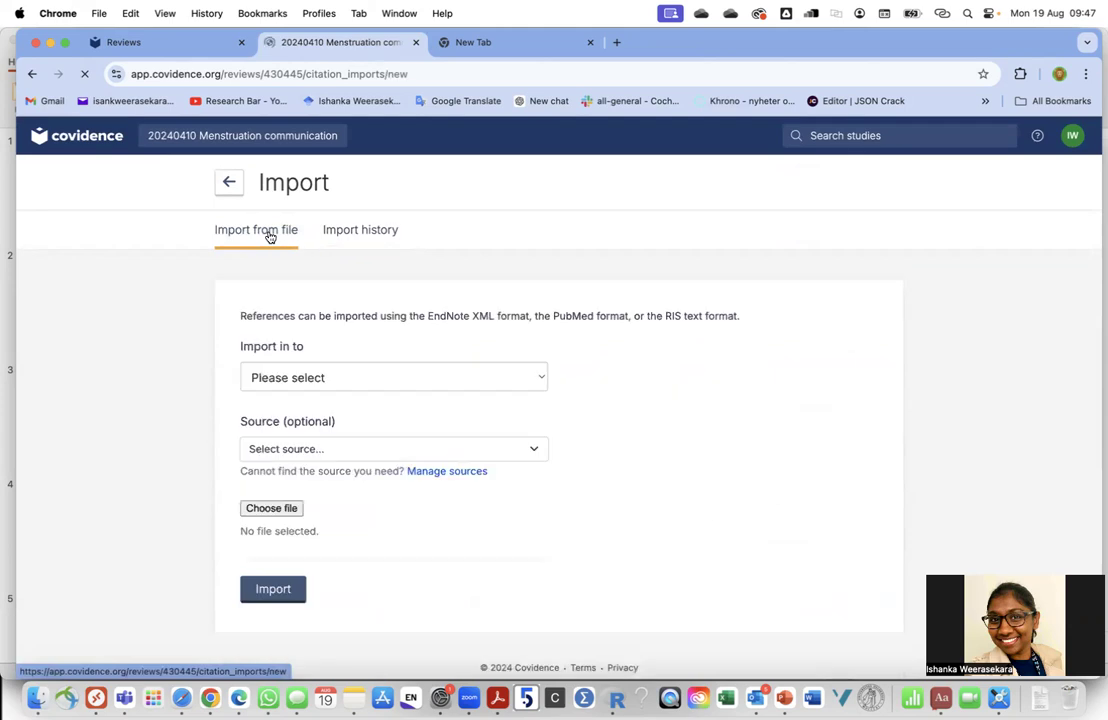
click(229, 182)
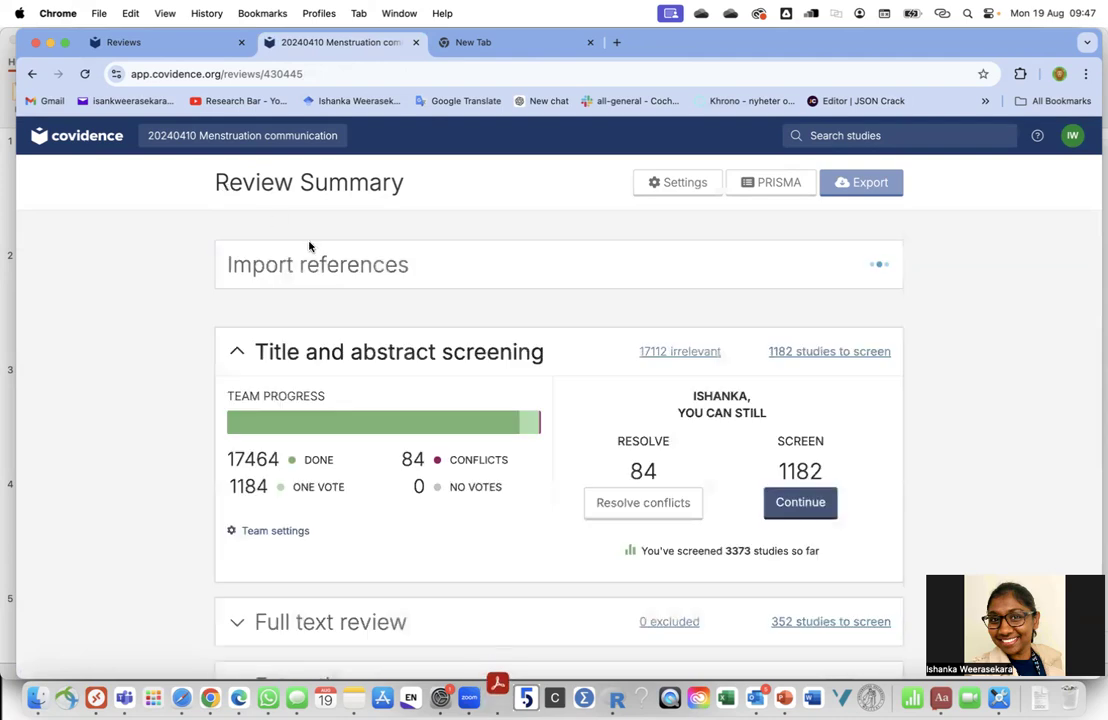
click(265, 263)
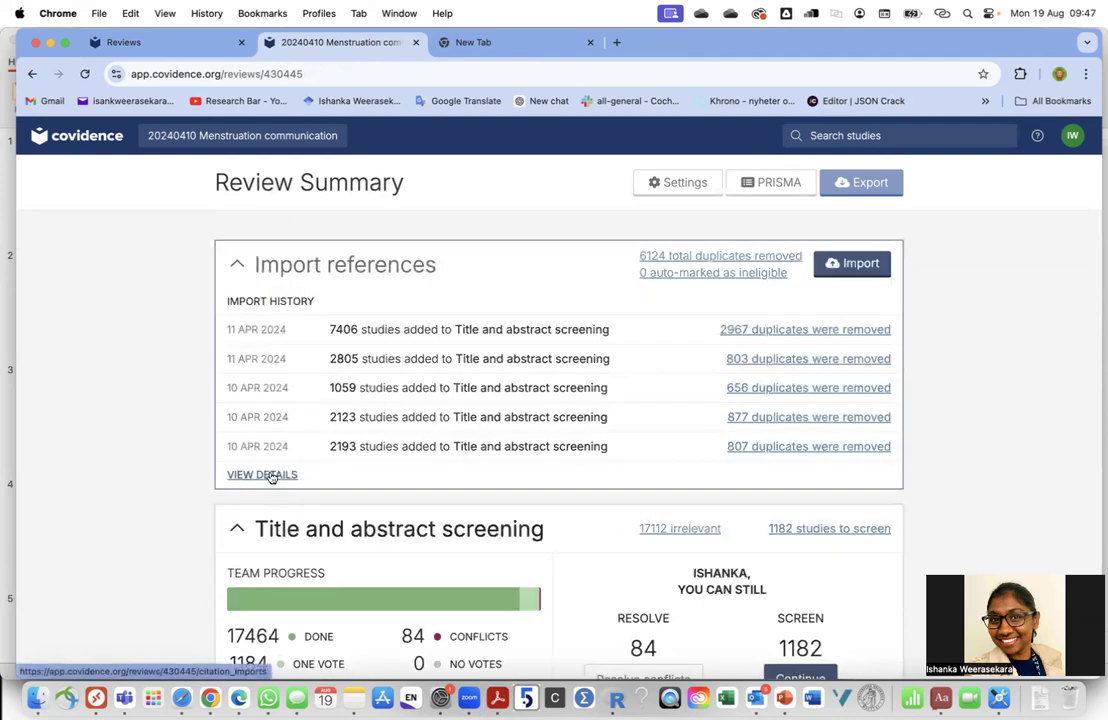
click(689, 262)
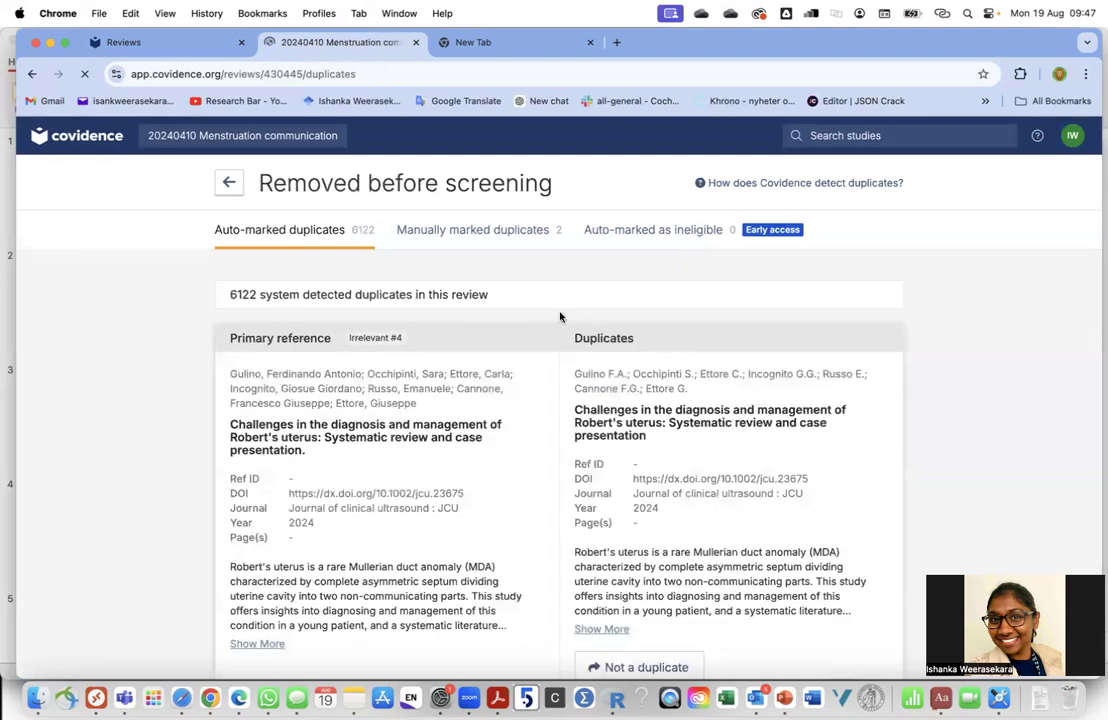
Scroll through the 6122 auto-marked duplicate pairs, then return to the Review Summary
scroll(502, 462, down, 5)
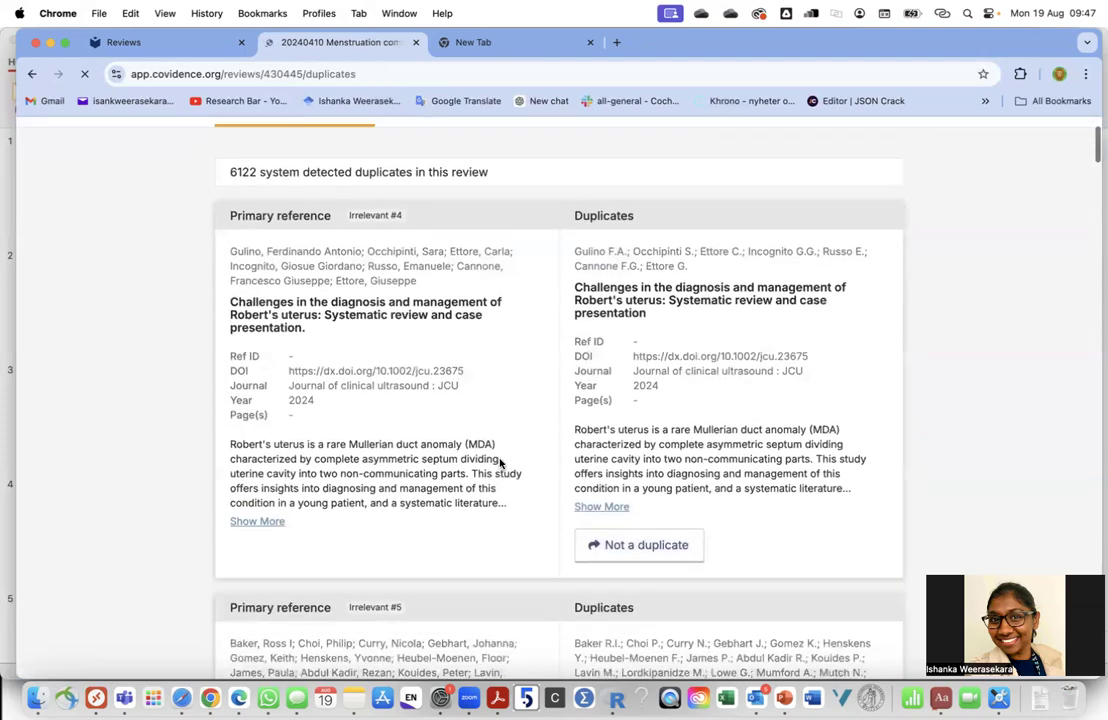
scroll(510, 490, up, 1)
scroll(512, 497, down, 6)
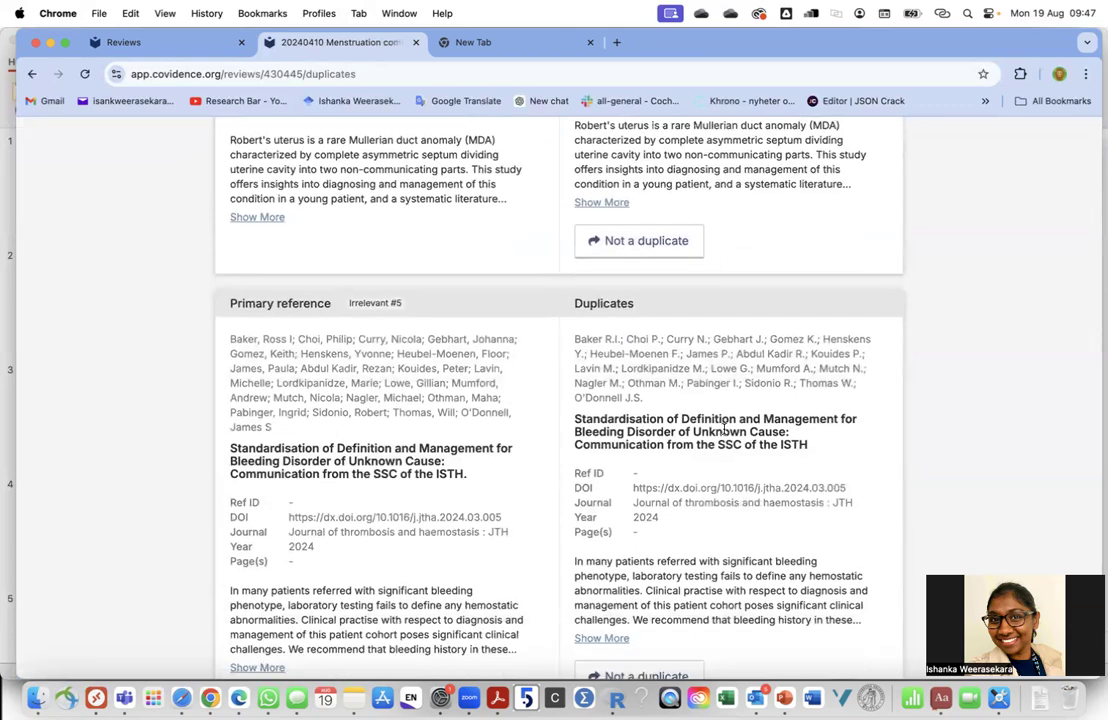
scroll(722, 430, down, 10)
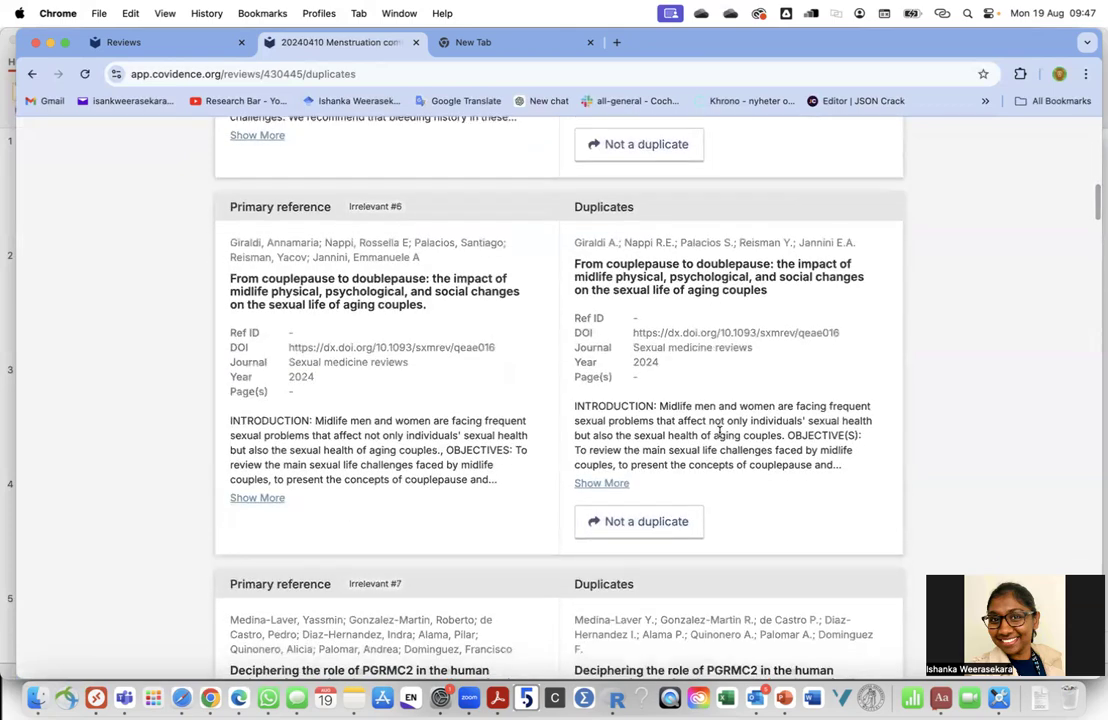
scroll(718, 432, down, 12)
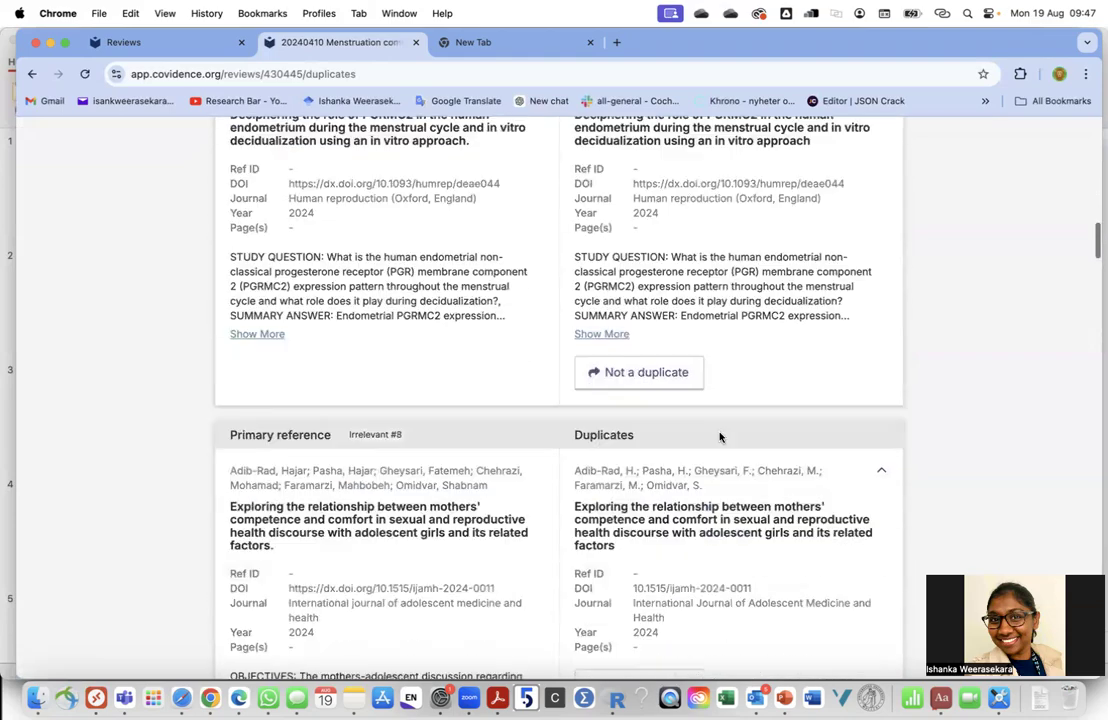
scroll(720, 436, down, 4)
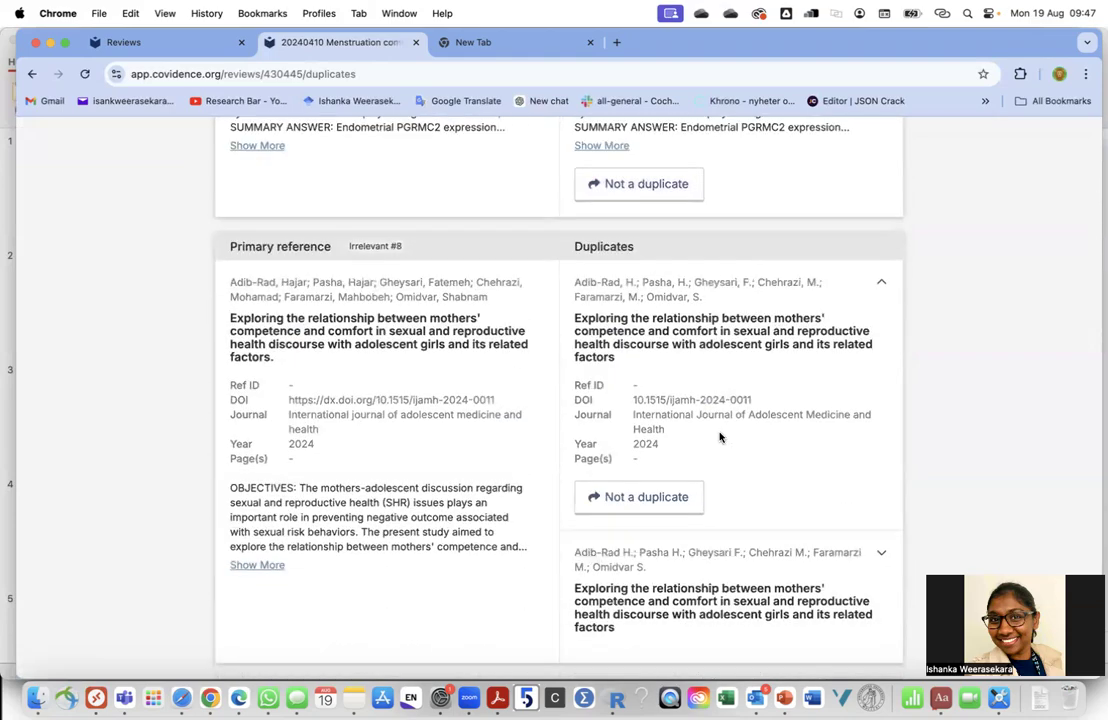
scroll(720, 437, up, 20)
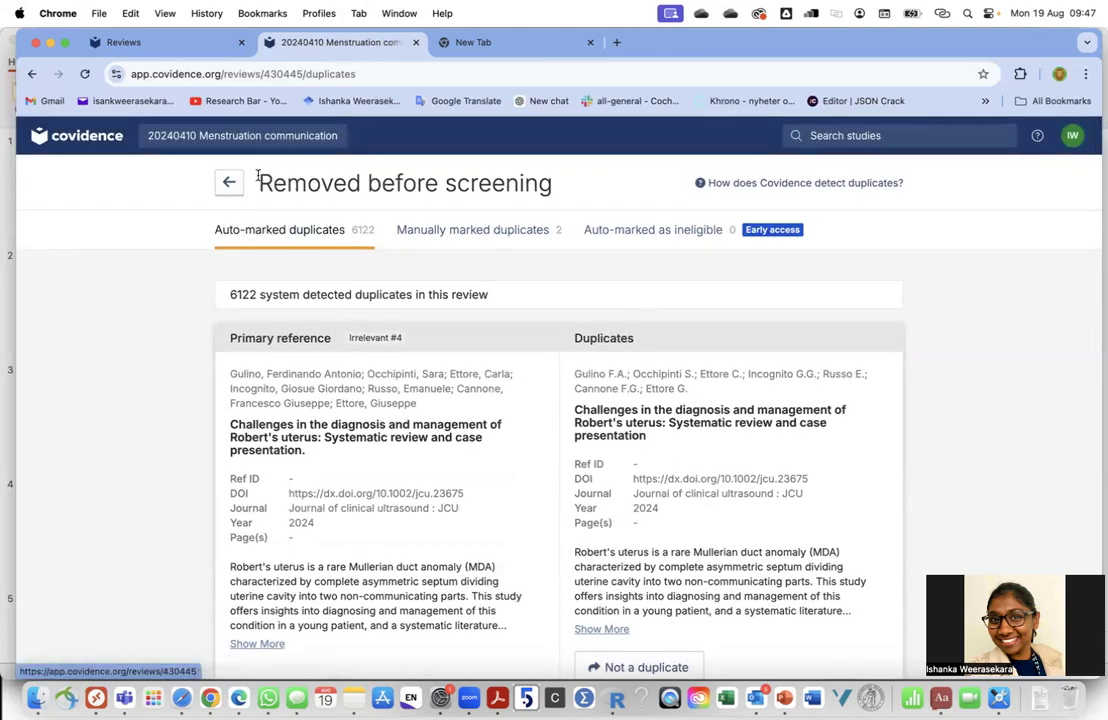
click(229, 186)
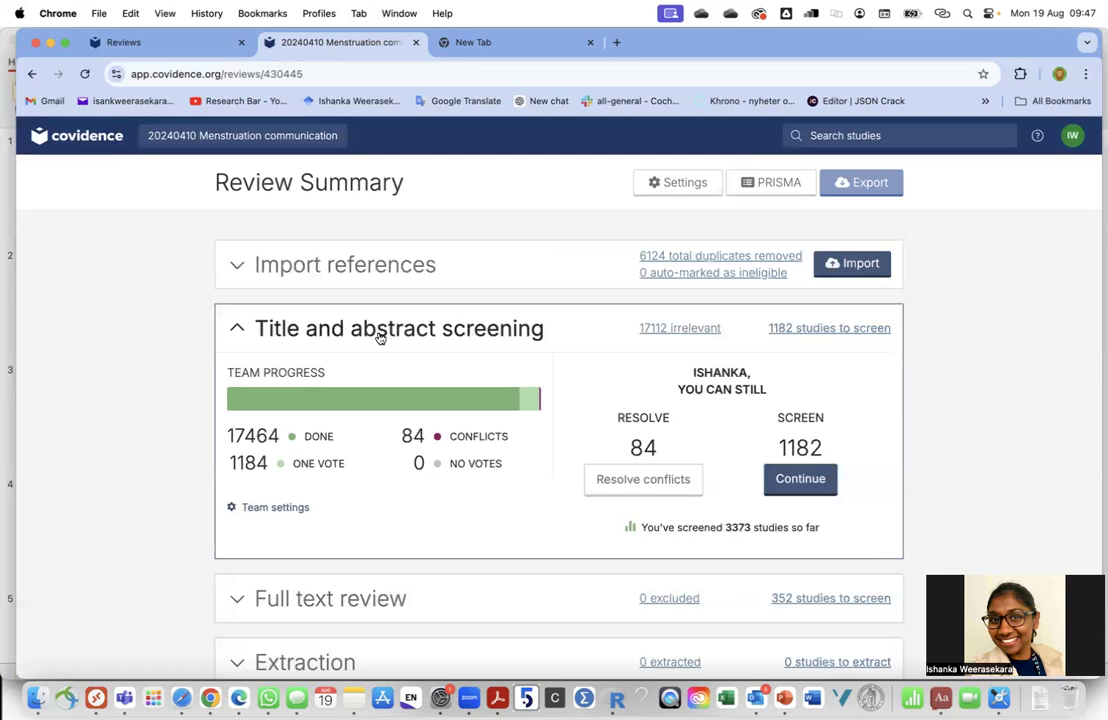
Collapse and re-expand the Title and abstract screening panel, then open its Team settings link
click(327, 333)
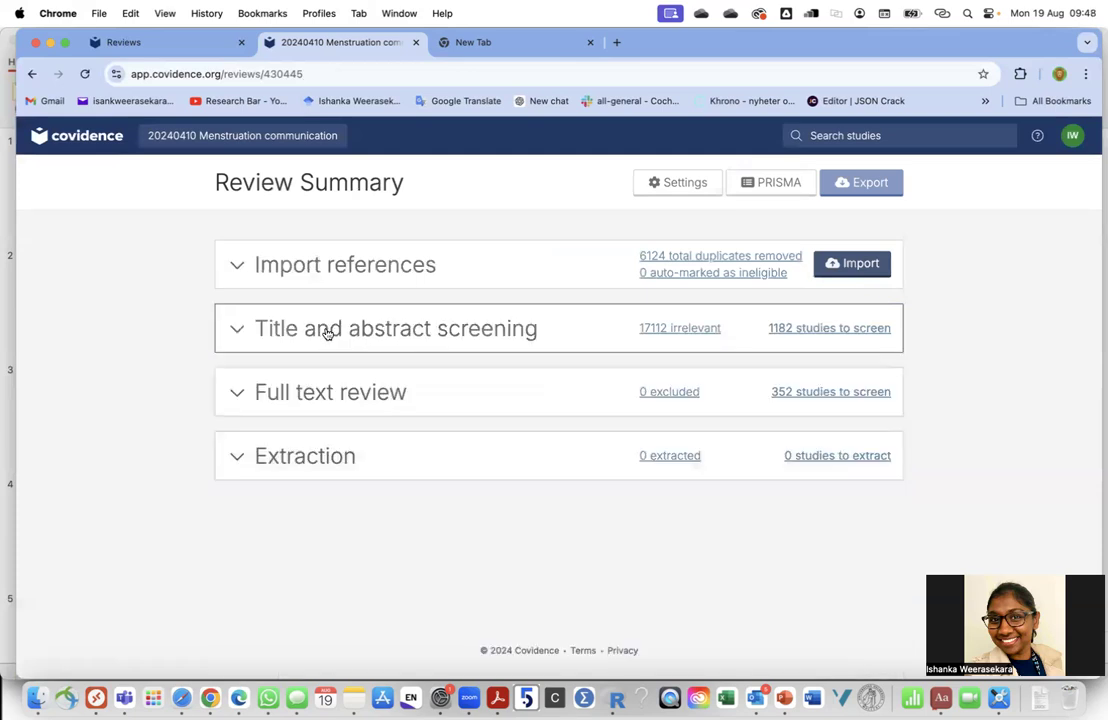
click(382, 328)
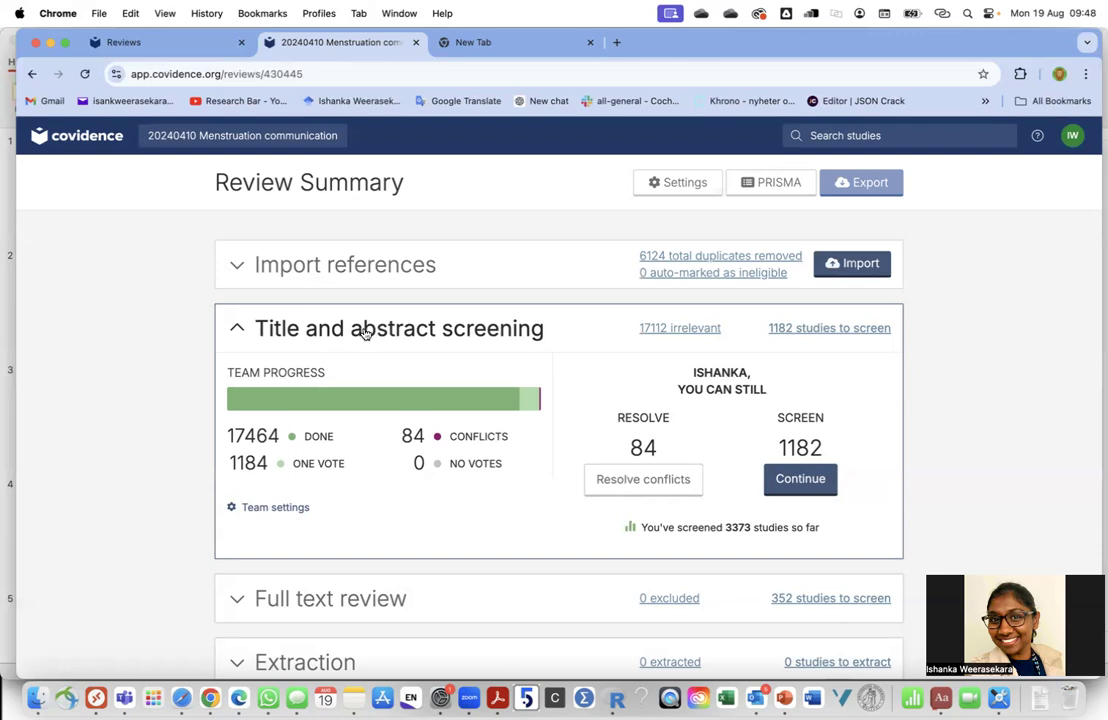
click(364, 329)
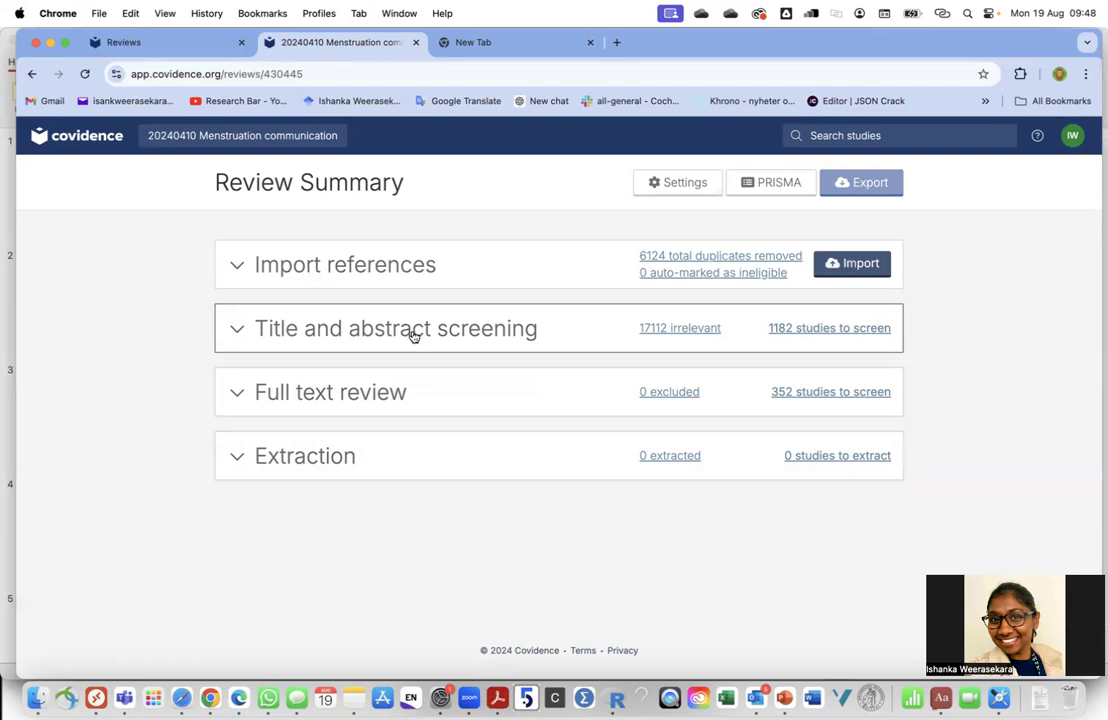
click(414, 336)
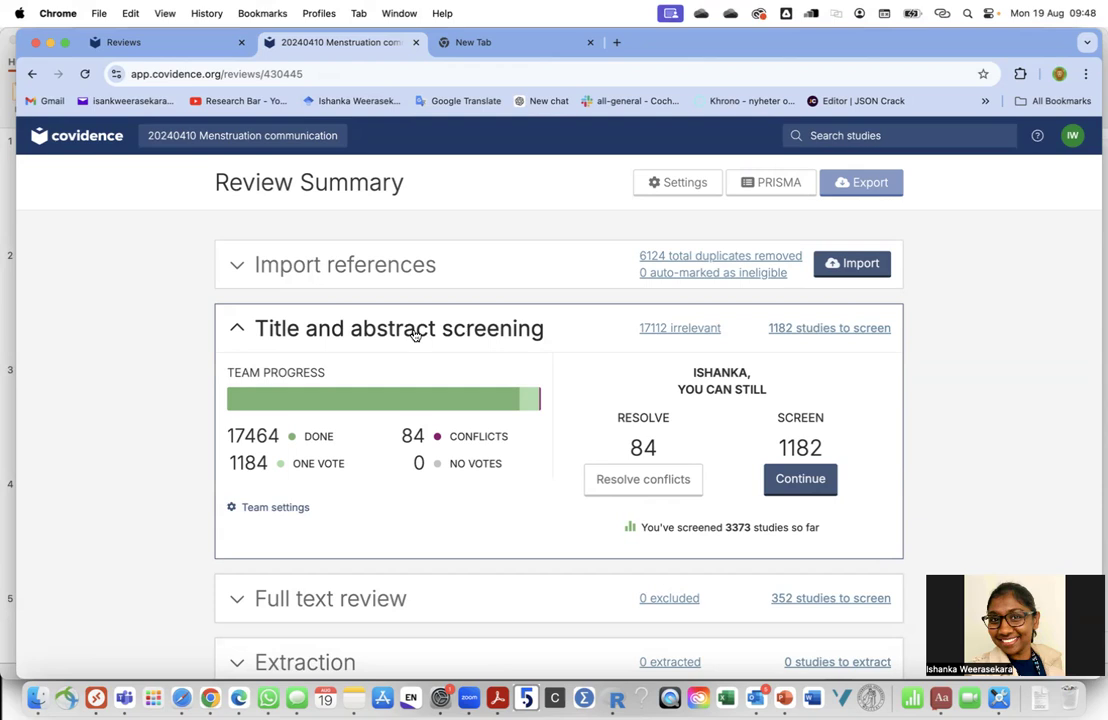
click(286, 514)
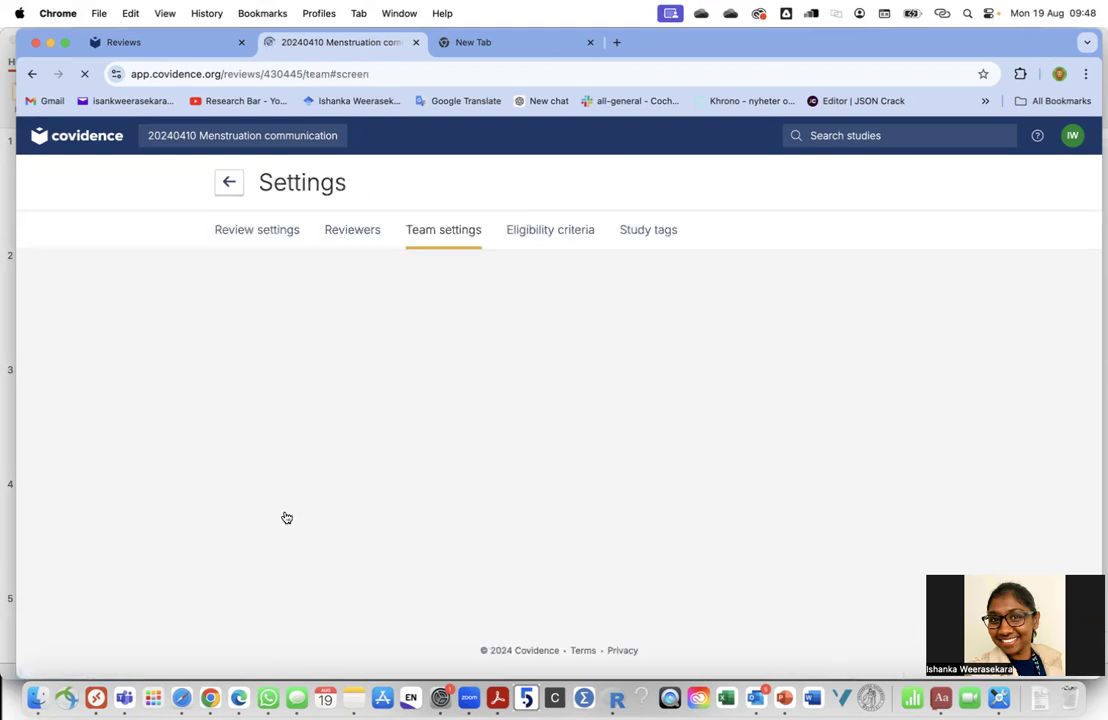
Check the Full text review team progress, then go back to the Menstruation communication review summary
scroll(351, 427, up, 1)
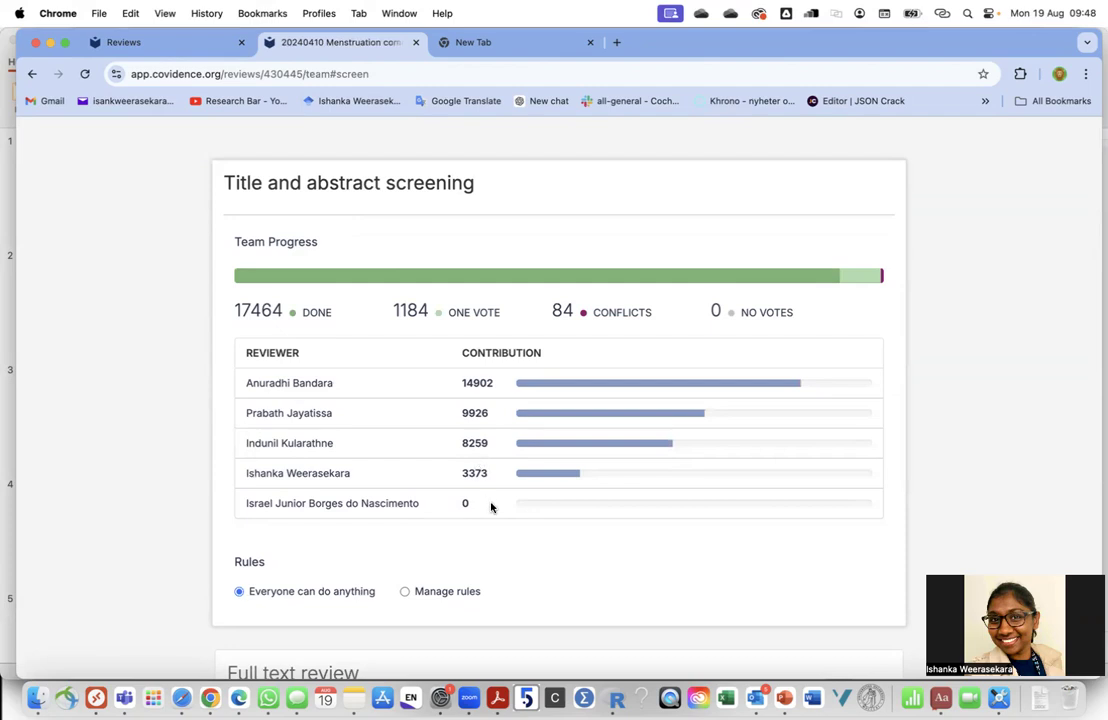
scroll(491, 507, down, 4)
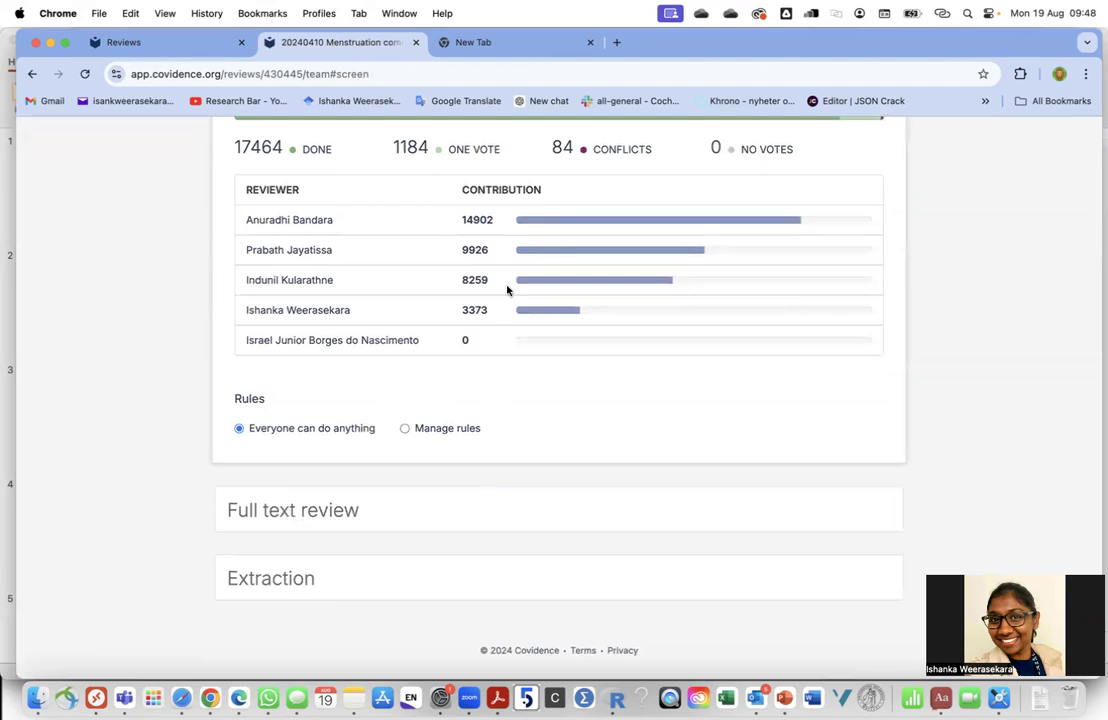
click(408, 521)
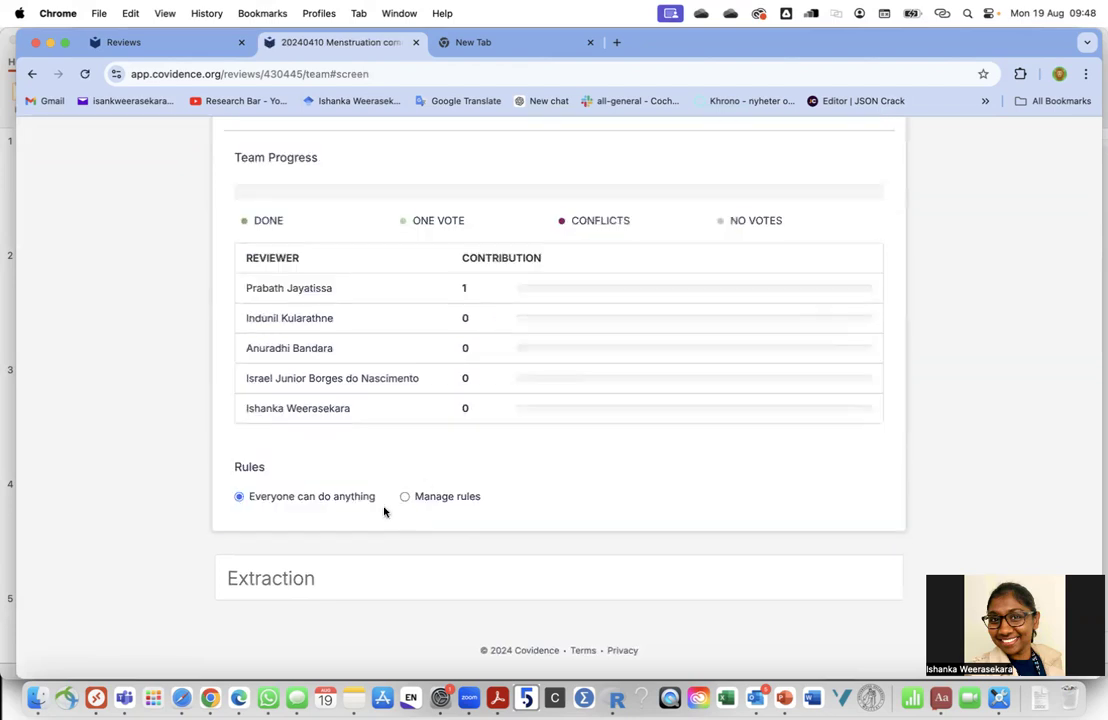
scroll(322, 569, up, 4)
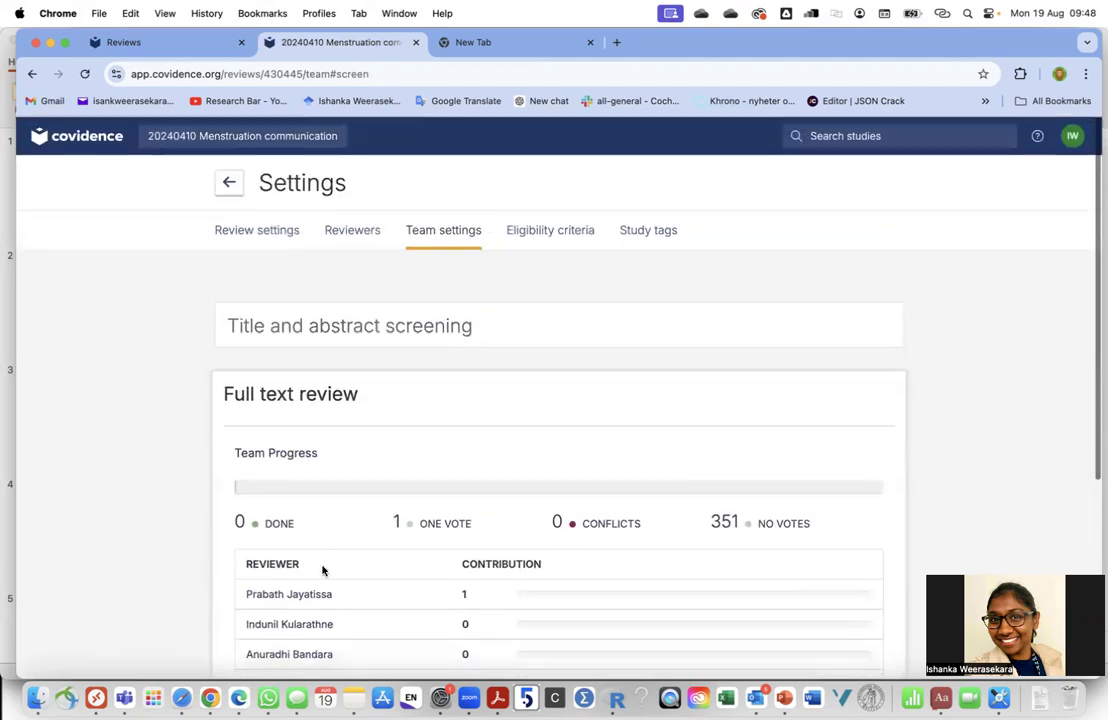
click(229, 184)
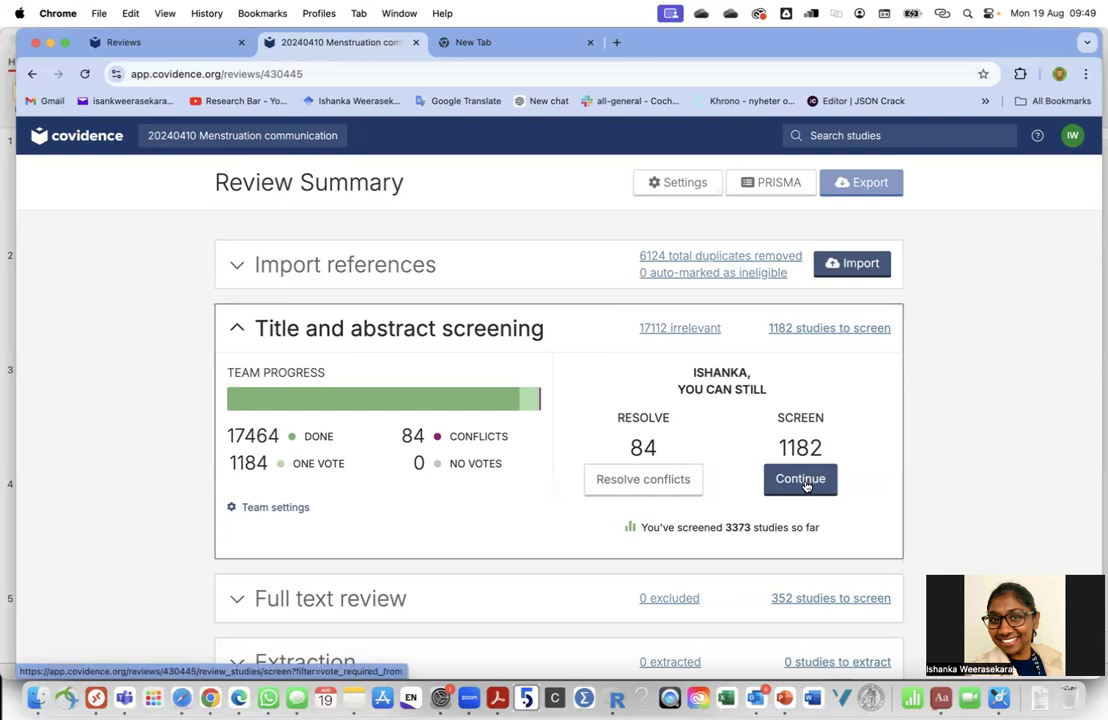
Start screening the 1182 remaining references and scroll through their abstracts
click(803, 482)
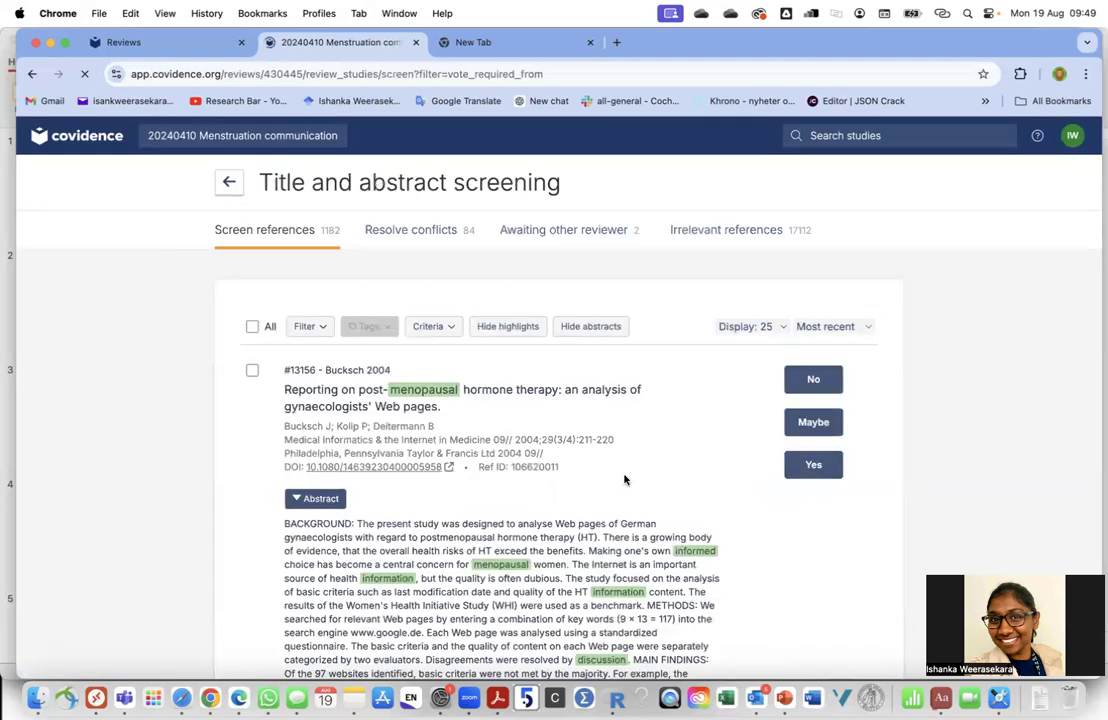
scroll(624, 480, down, 3)
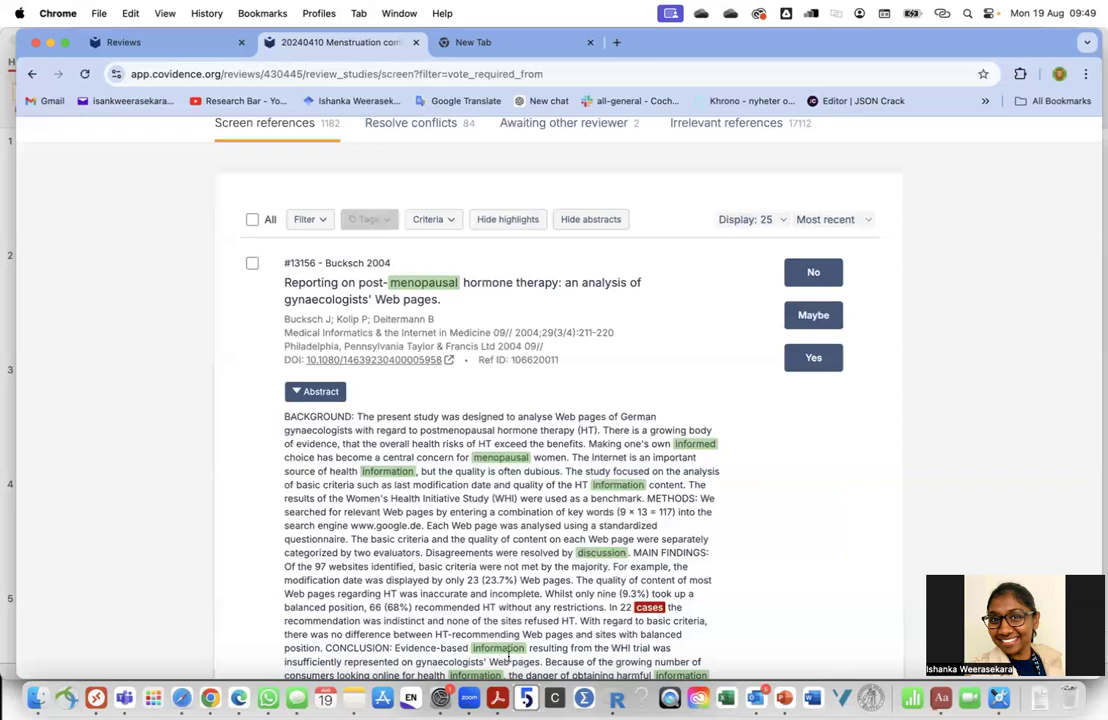
scroll(470, 556, down, 4)
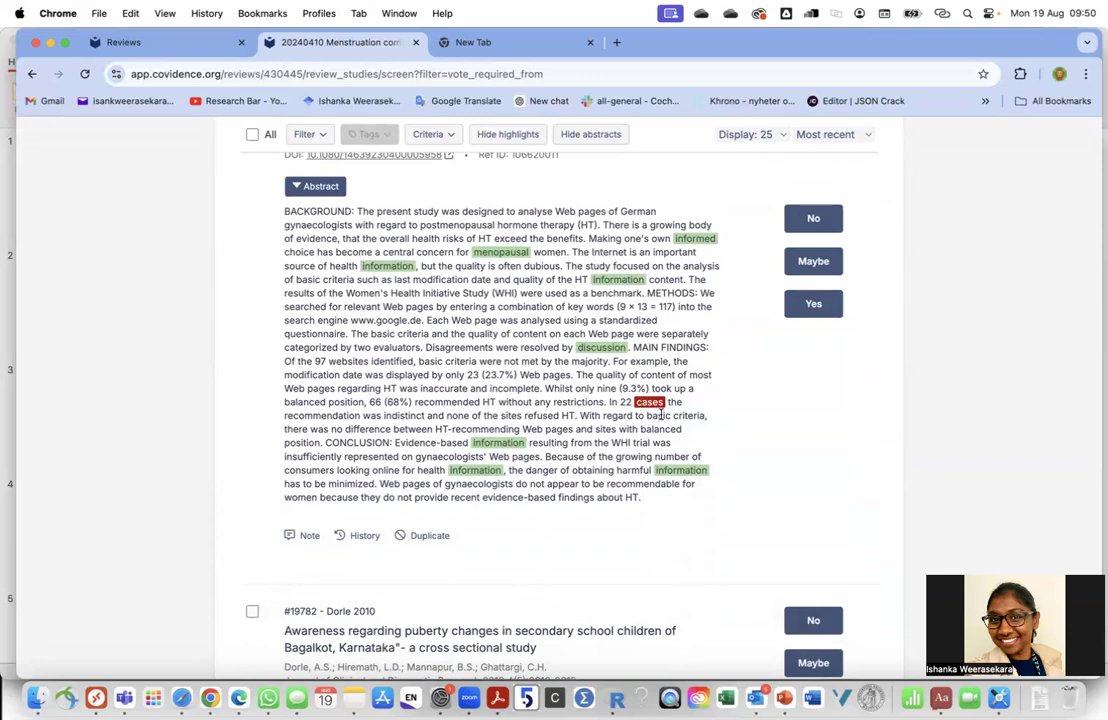
scroll(594, 346, up, 3)
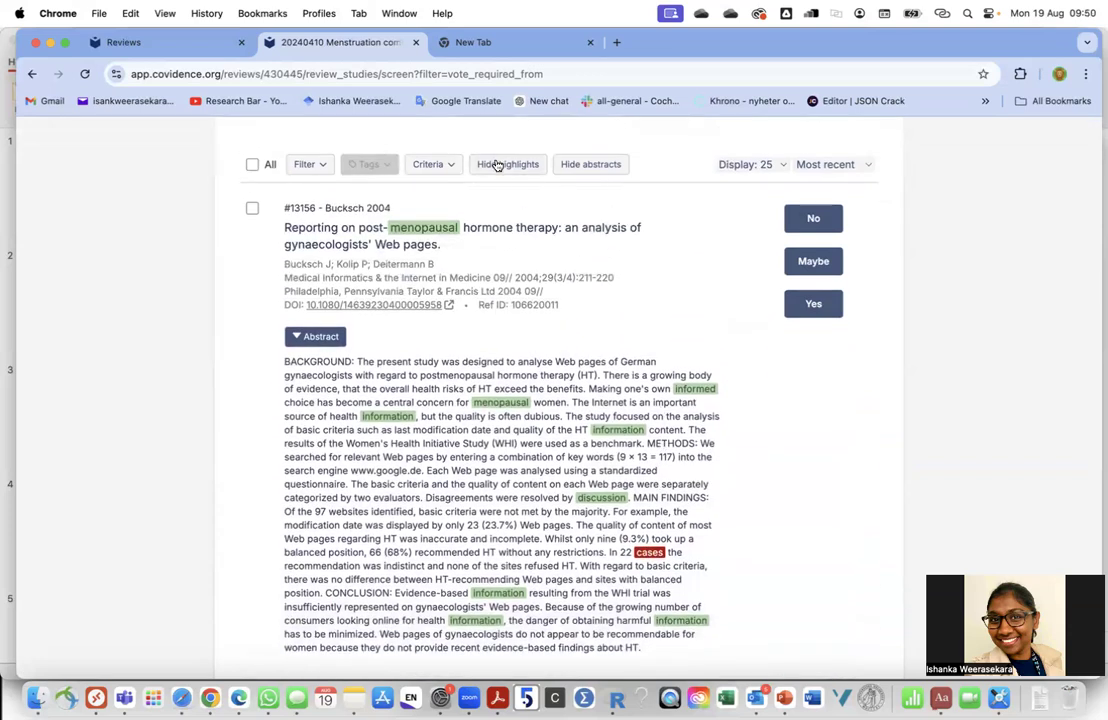
scroll(655, 553, up, 2)
scroll(655, 550, down, 10)
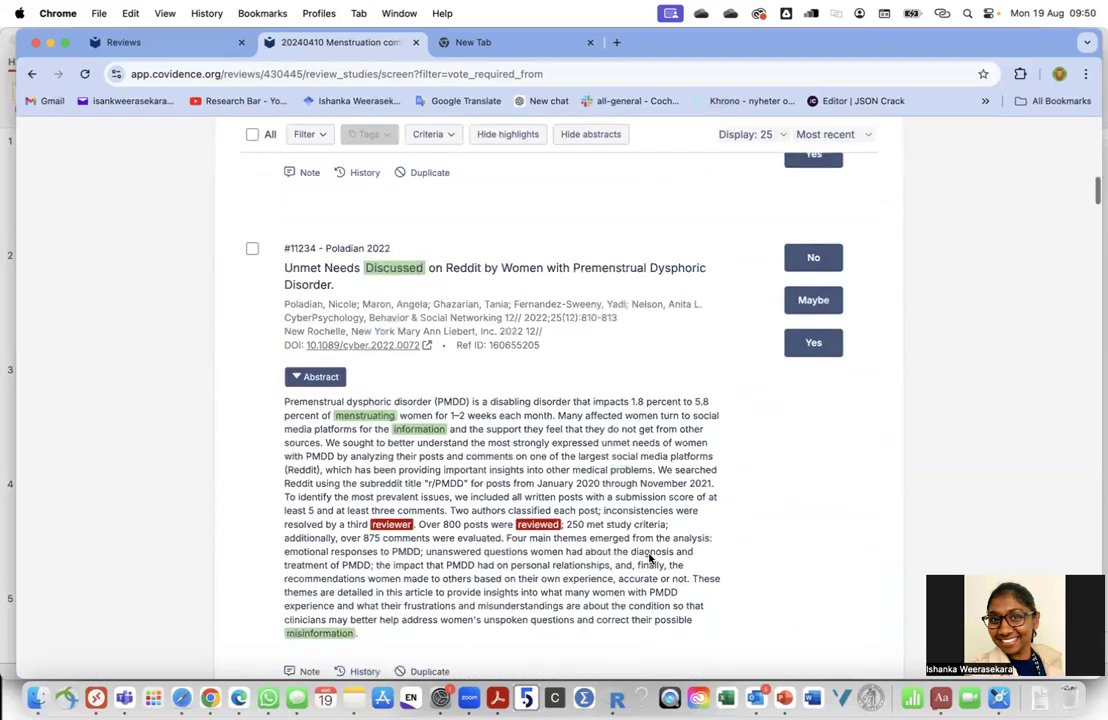
scroll(650, 558, down, 3)
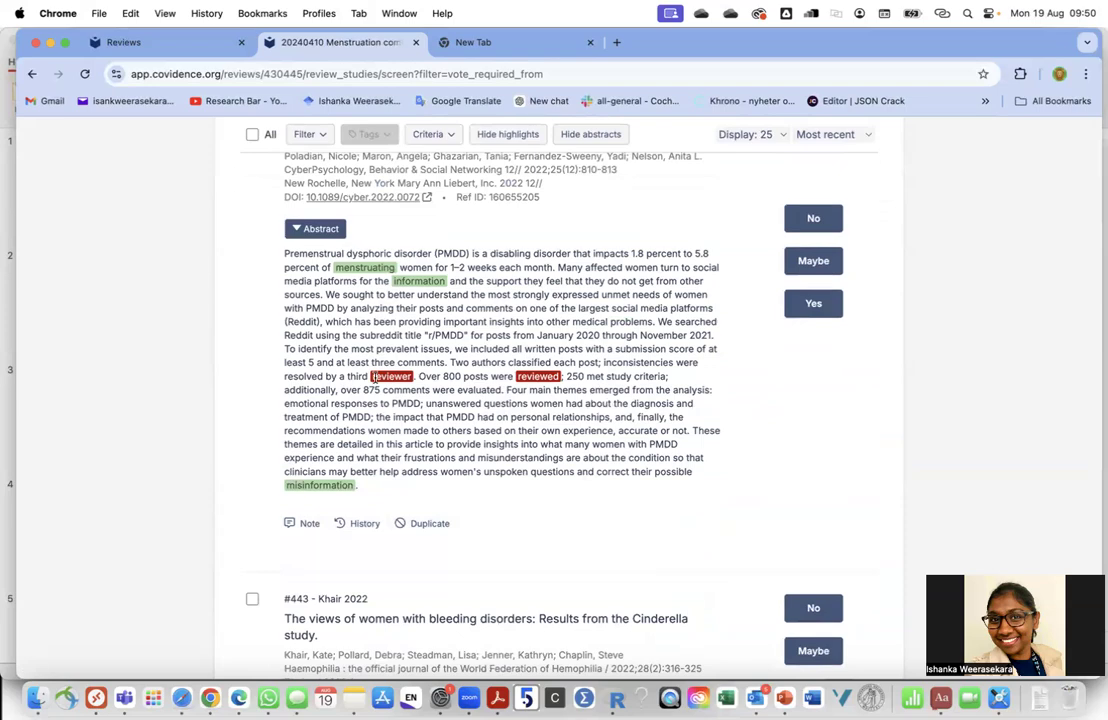
scroll(375, 377, up, 2)
scroll(375, 377, down, 13)
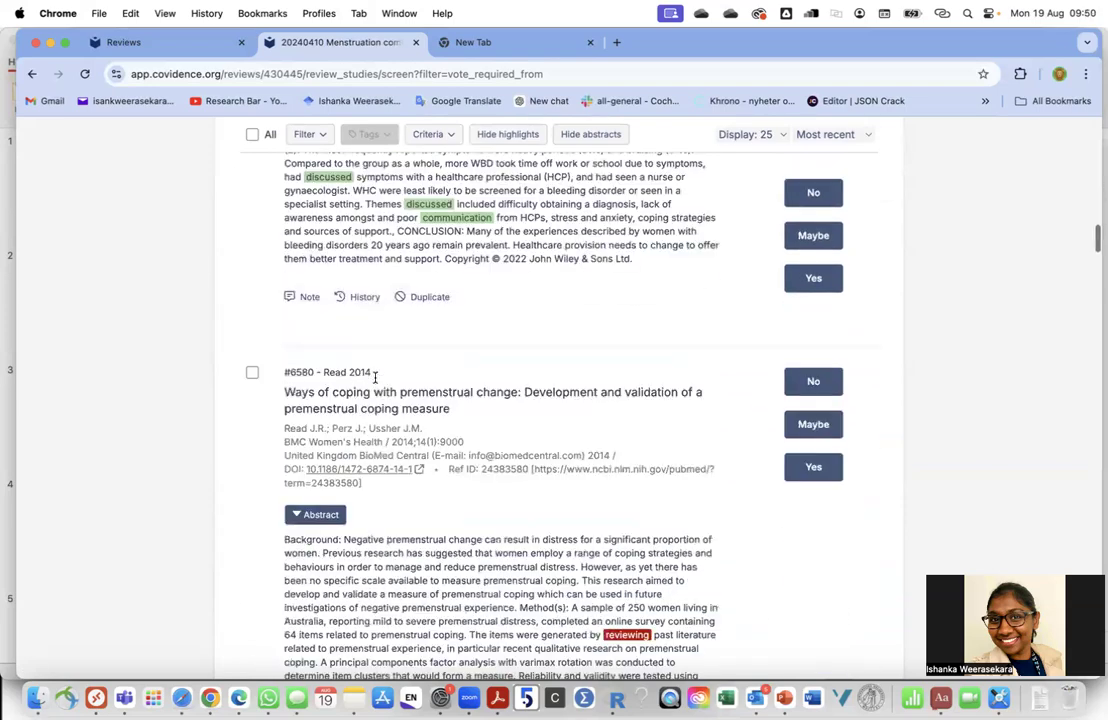
scroll(375, 377, down, 20)
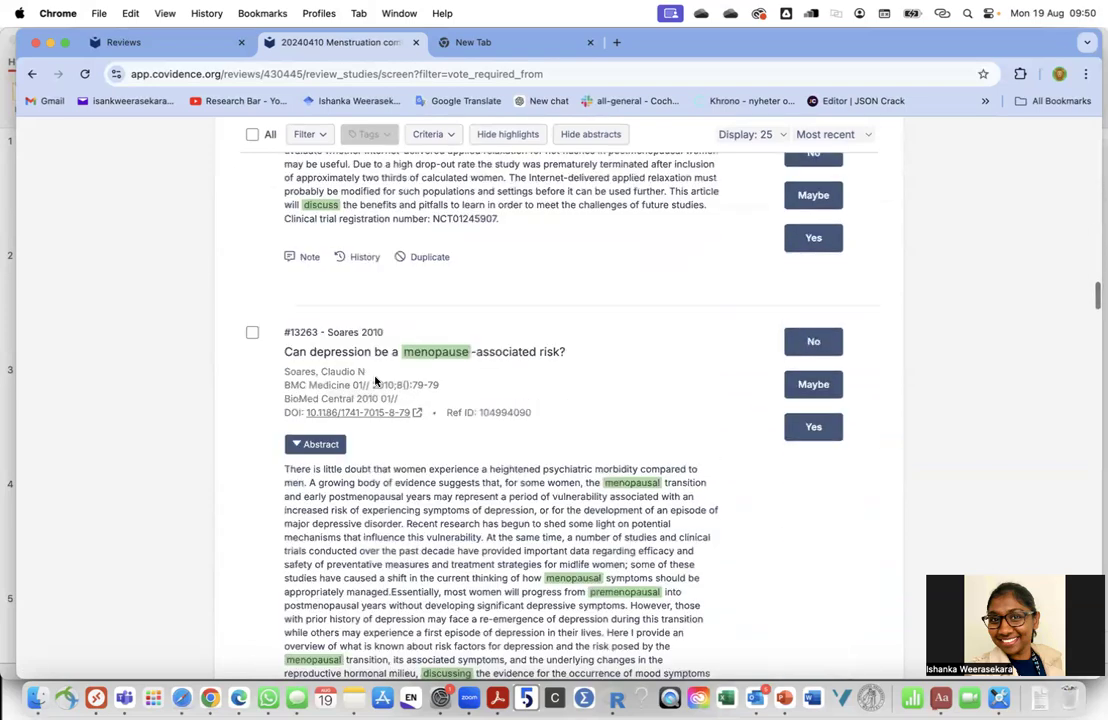
scroll(375, 374, up, 20)
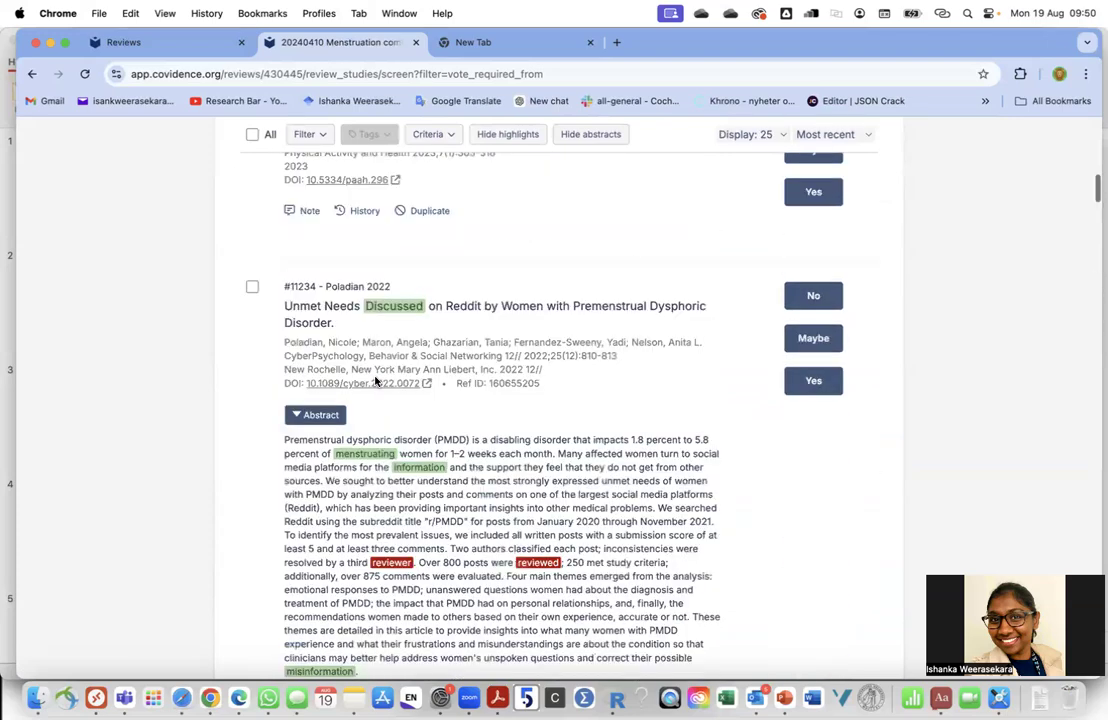
Switch keyword highlighting off and back on, then browse the abstracts again
click(505, 325)
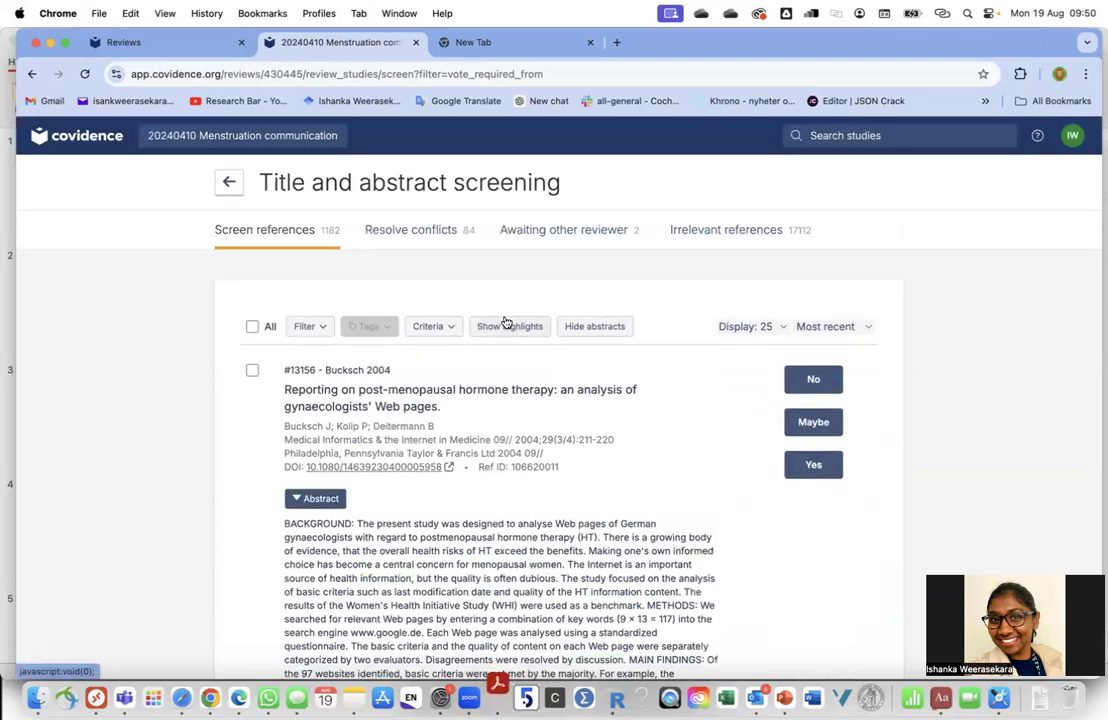
click(505, 325)
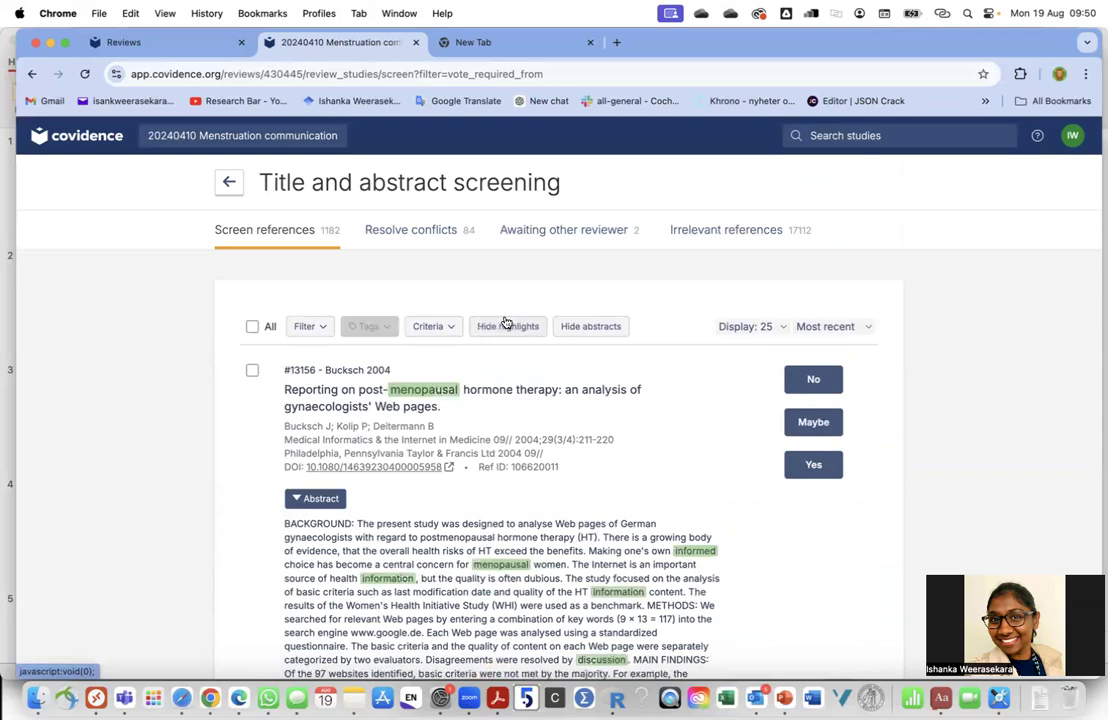
scroll(543, 466, down, 2)
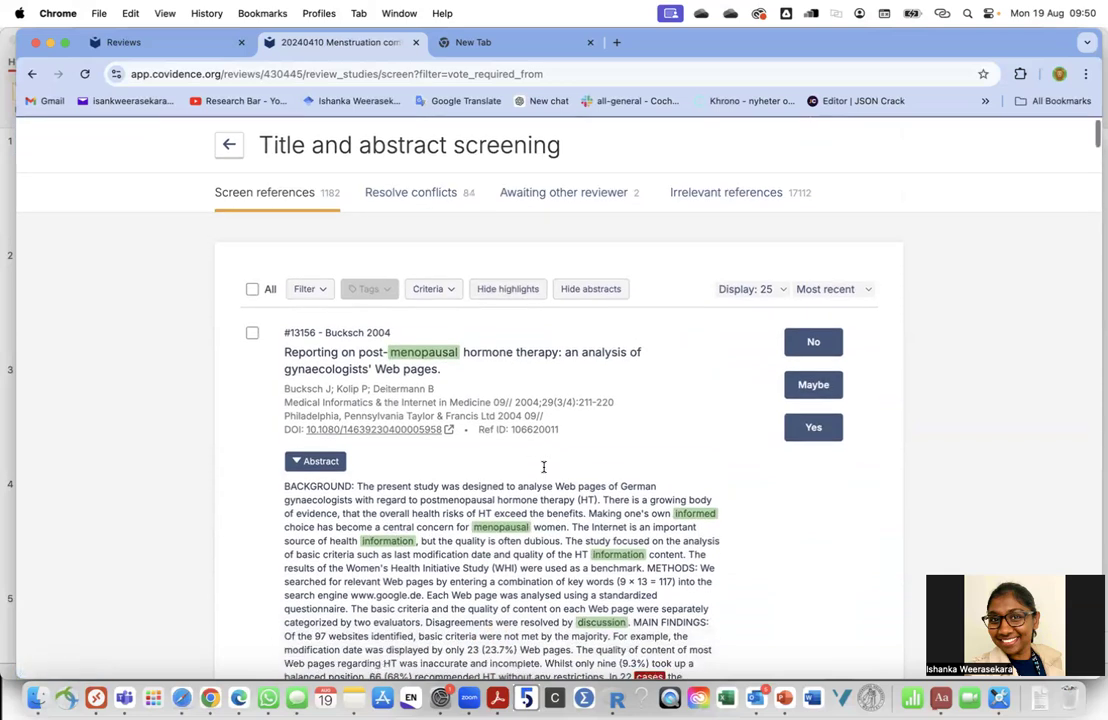
scroll(543, 466, down, 5)
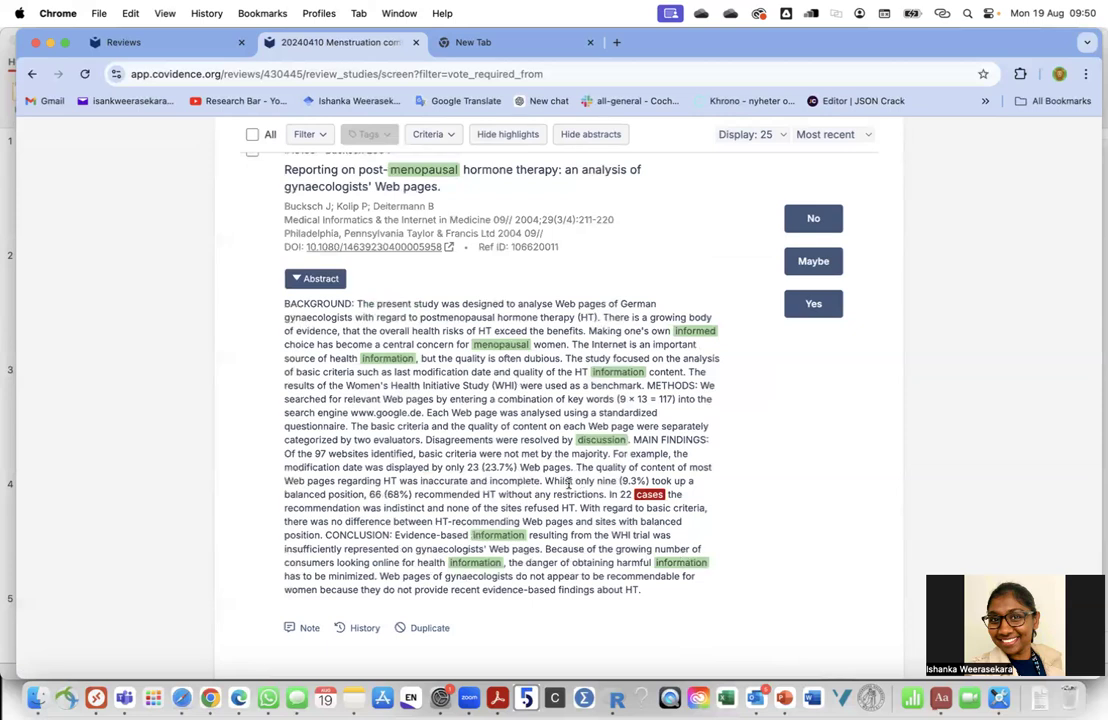
scroll(566, 386, up, 1)
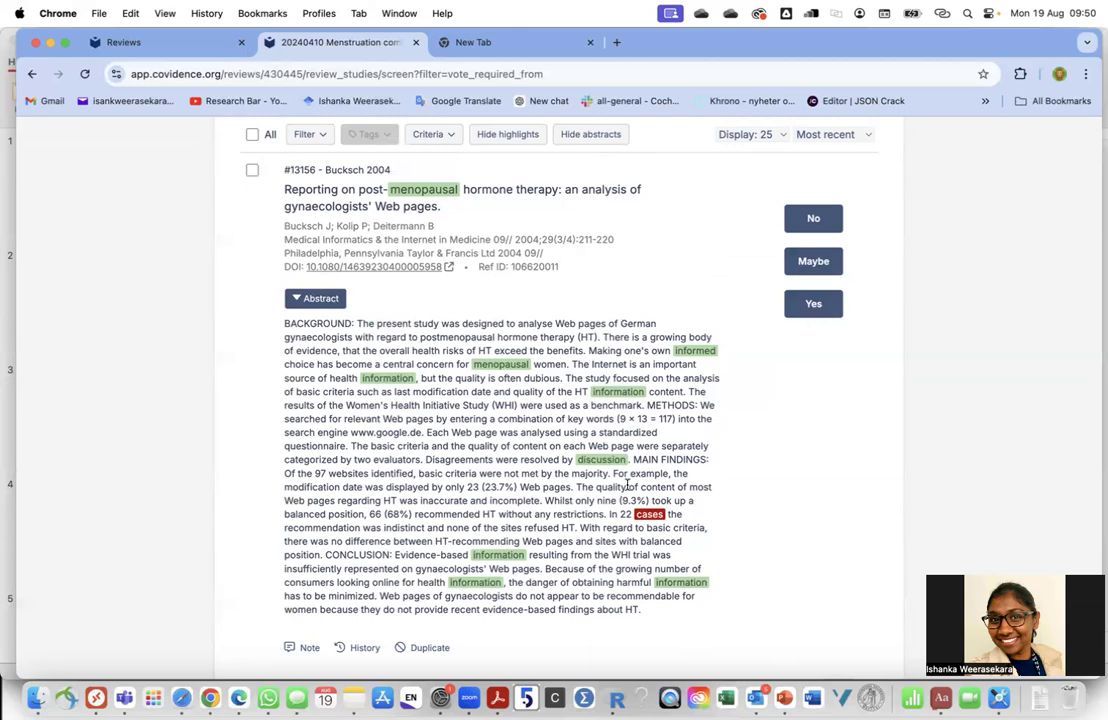
scroll(520, 380, up, 3)
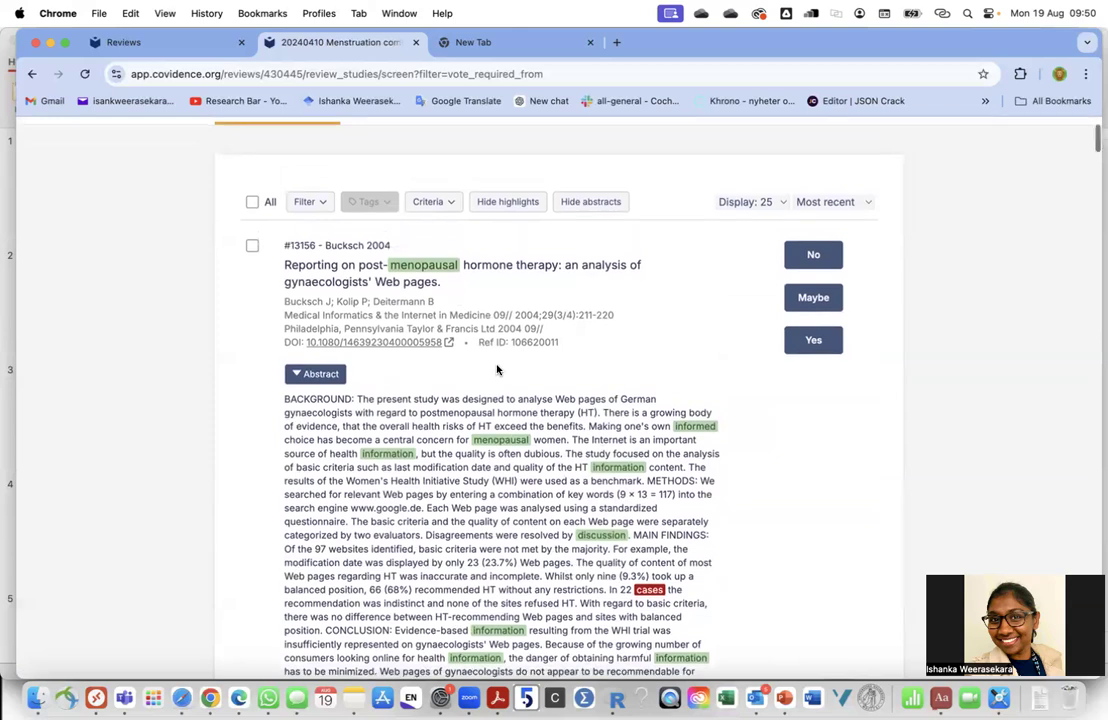
scroll(430, 318, up, 2)
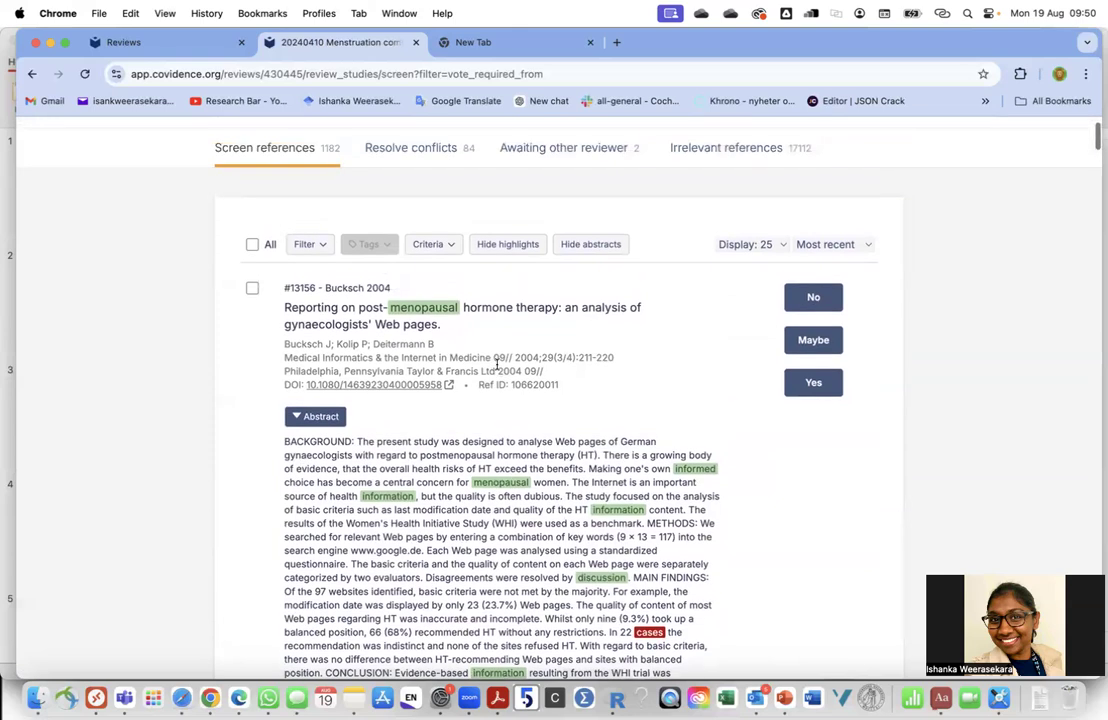
Expand the Criteria panel, read through the eligibility criteria, then collapse and re-expand it
click(435, 248)
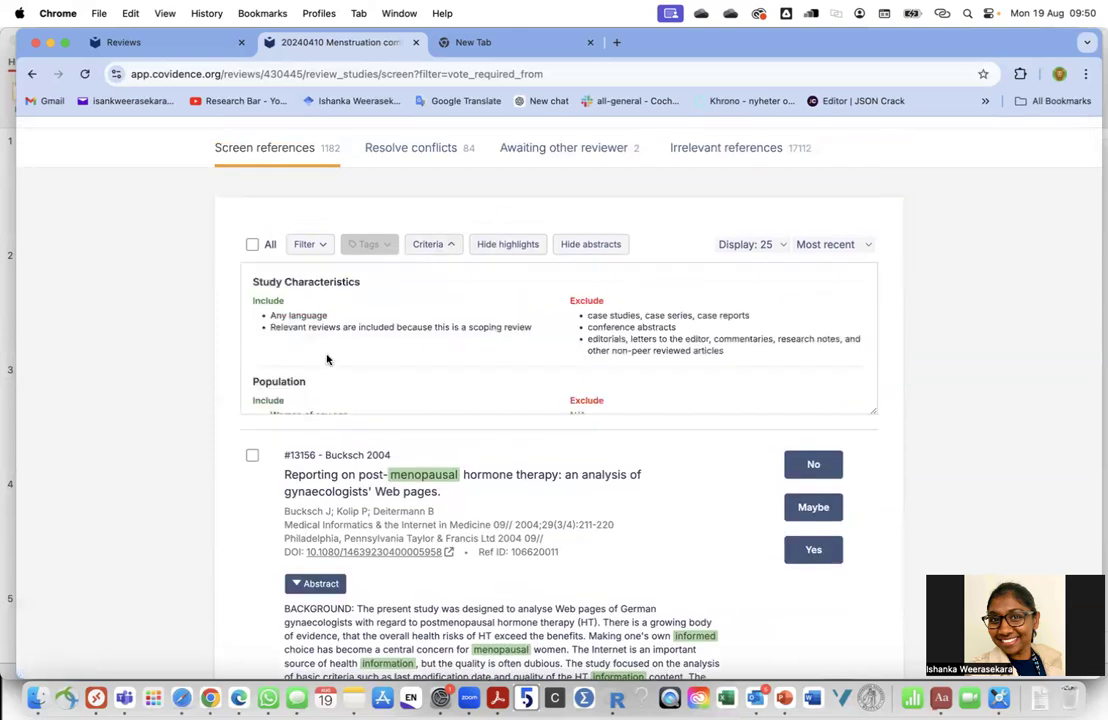
scroll(324, 365, down, 2)
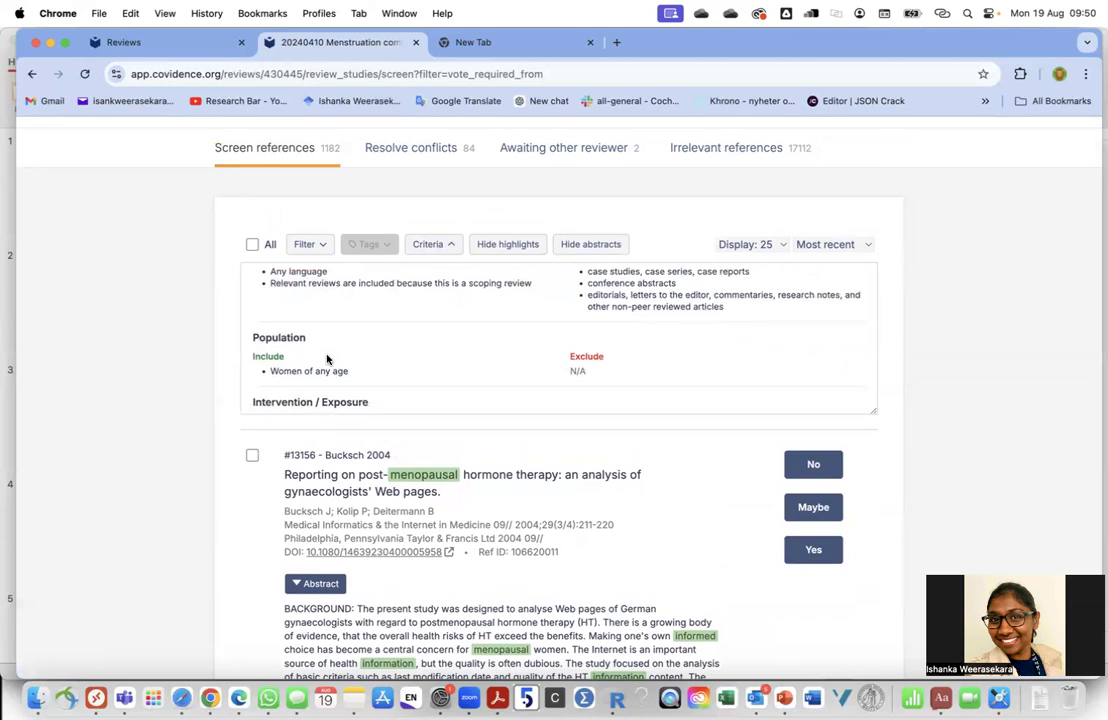
scroll(326, 358, down, 10)
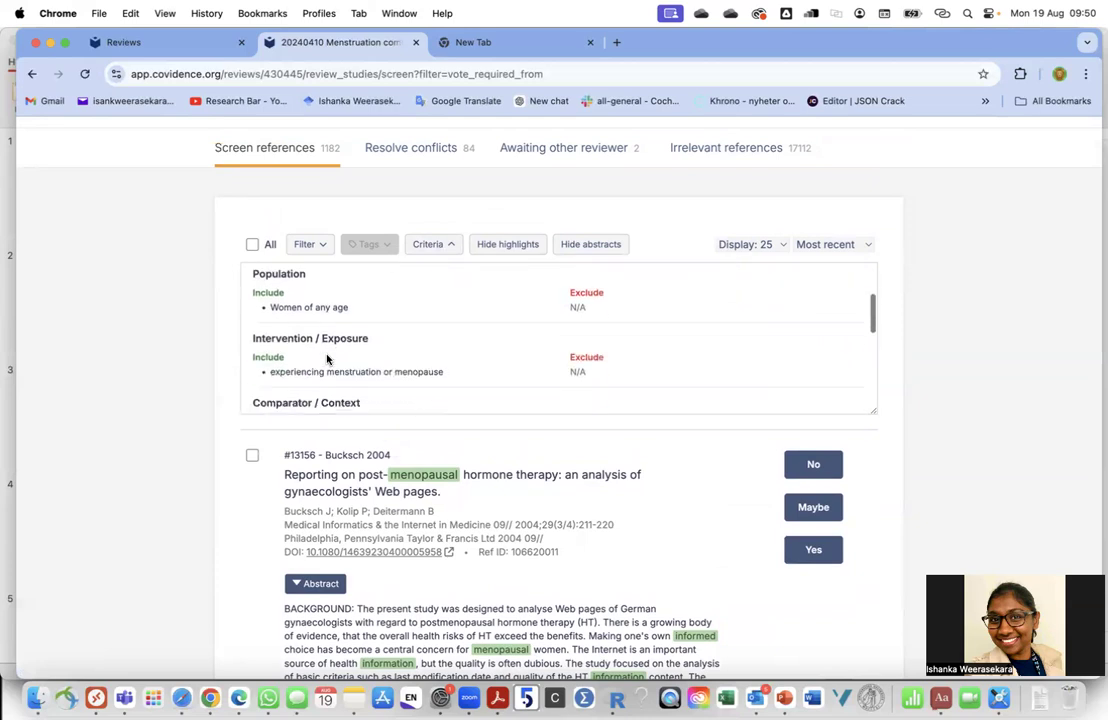
scroll(326, 355, up, 10)
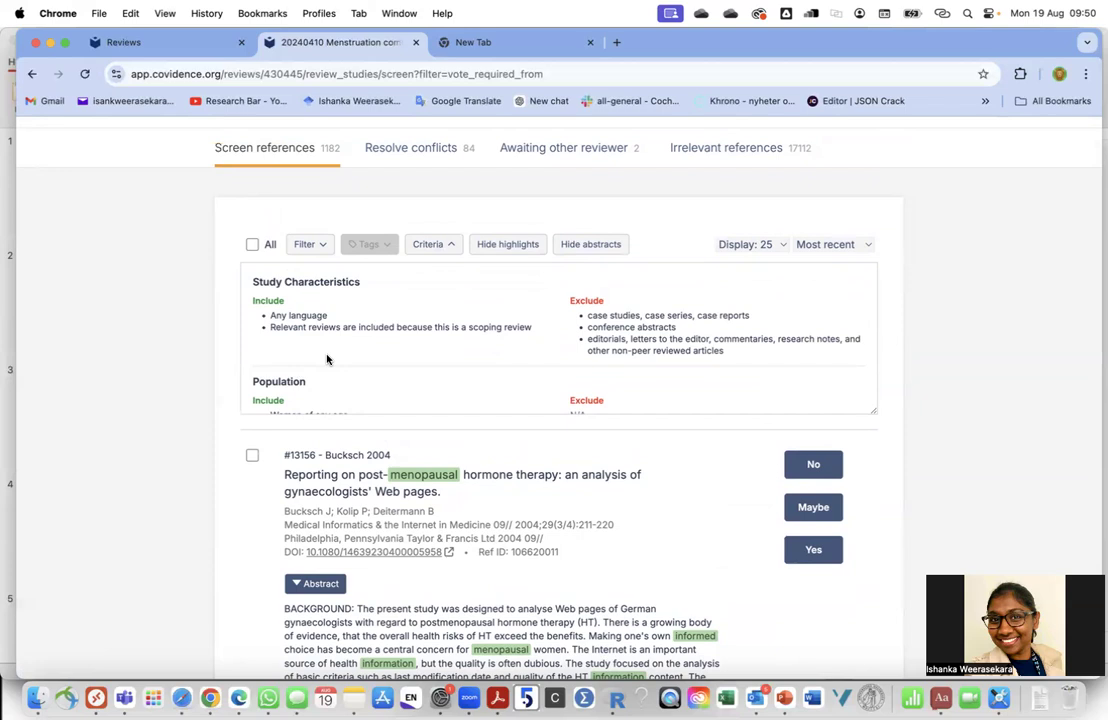
scroll(318, 345, down, 1)
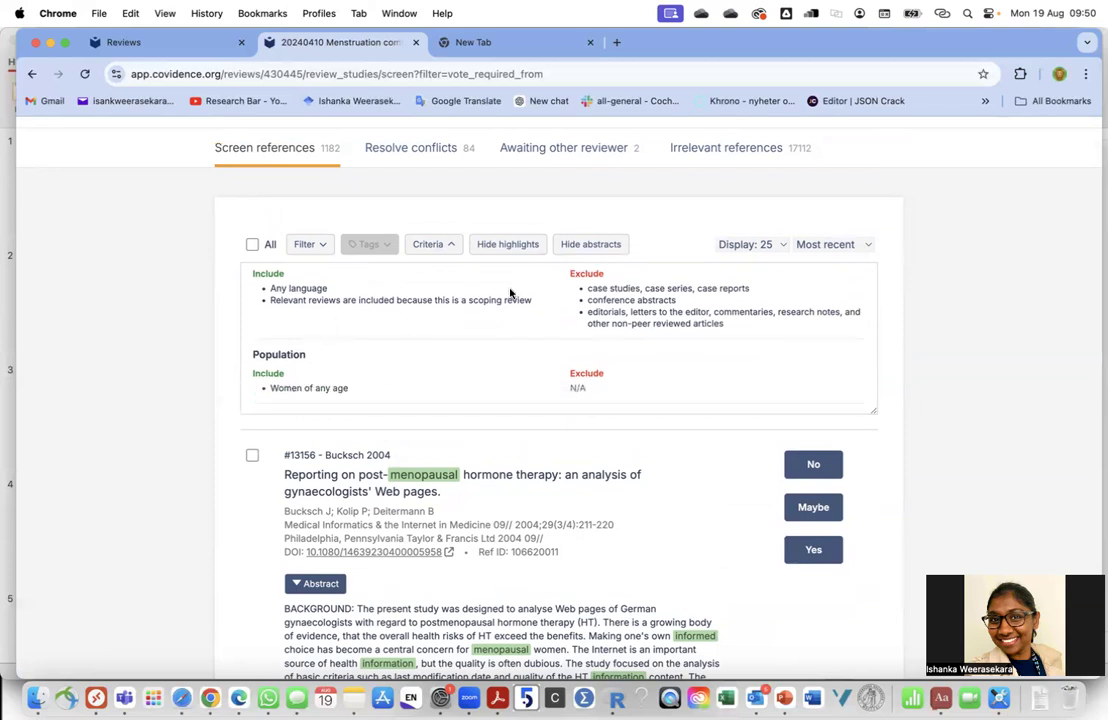
scroll(540, 340, up, 1)
scroll(545, 347, down, 8)
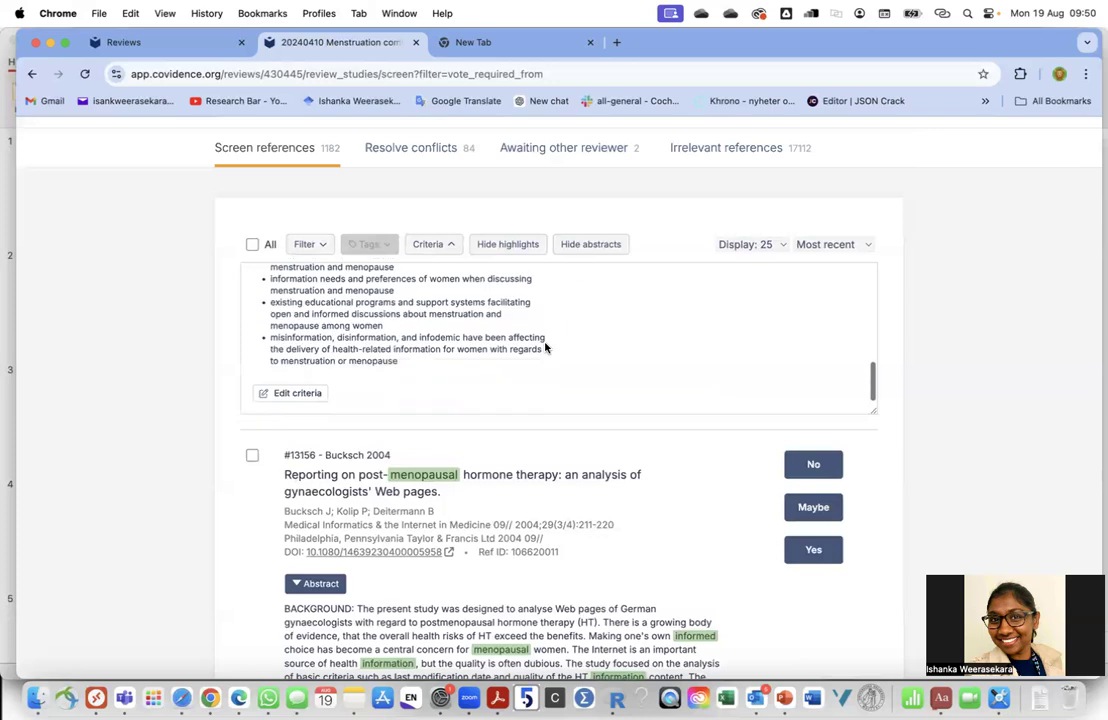
scroll(545, 347, up, 10)
click(435, 244)
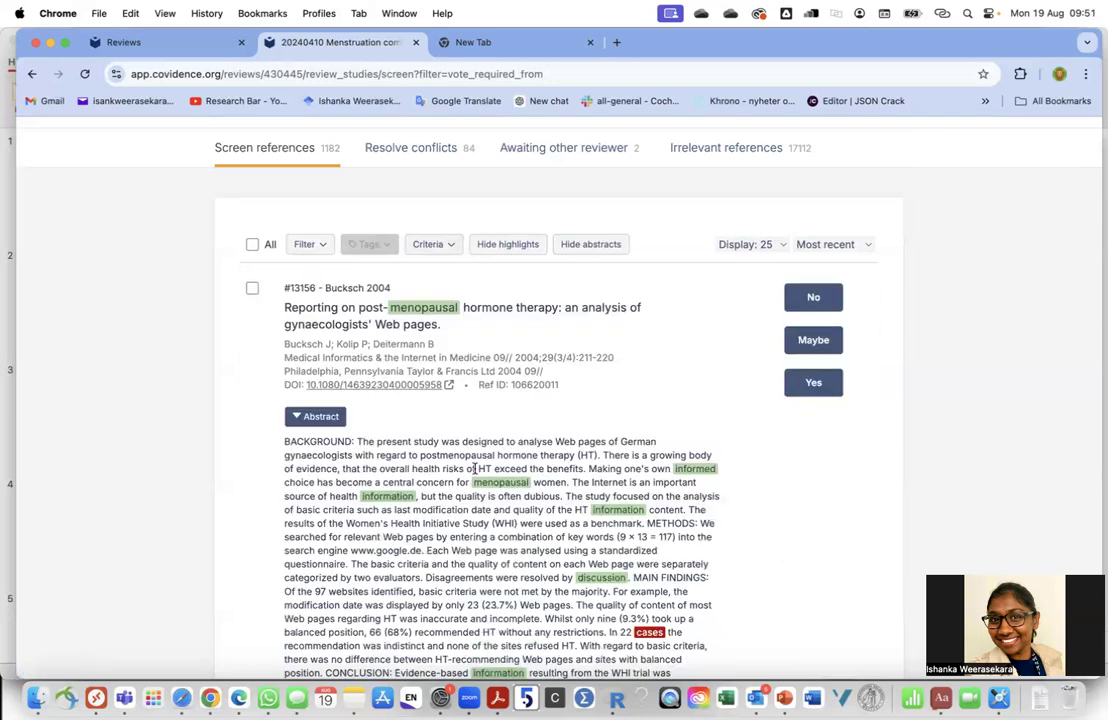
click(435, 244)
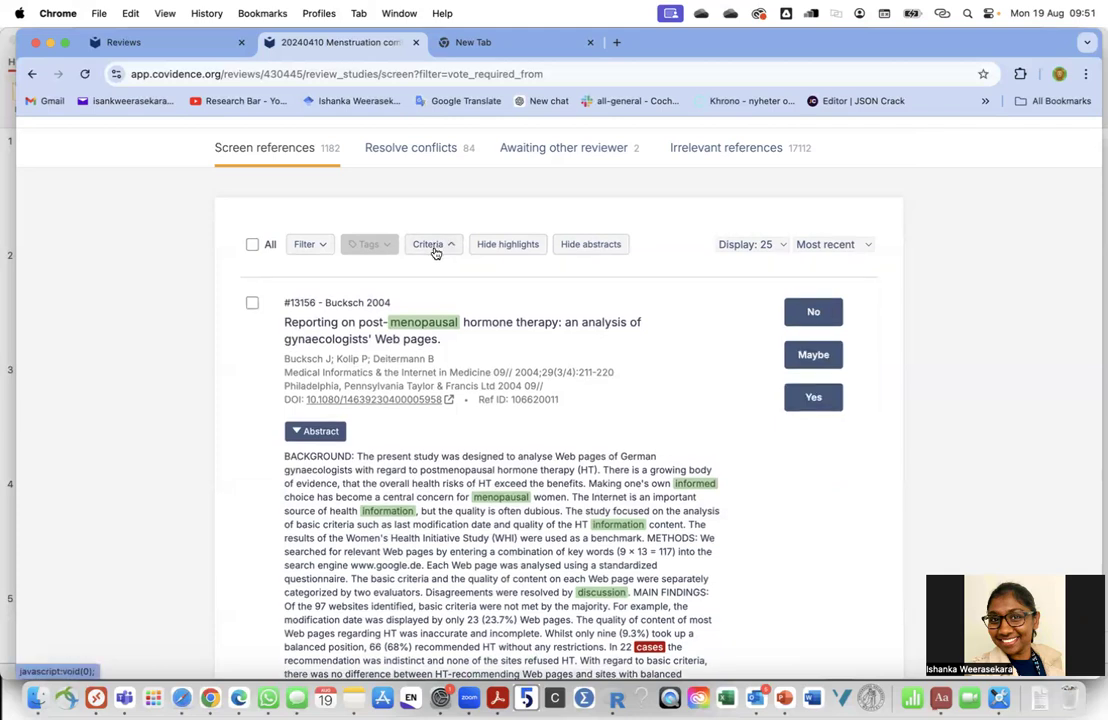
Hide the criteria panel and list 100 references per page
click(434, 250)
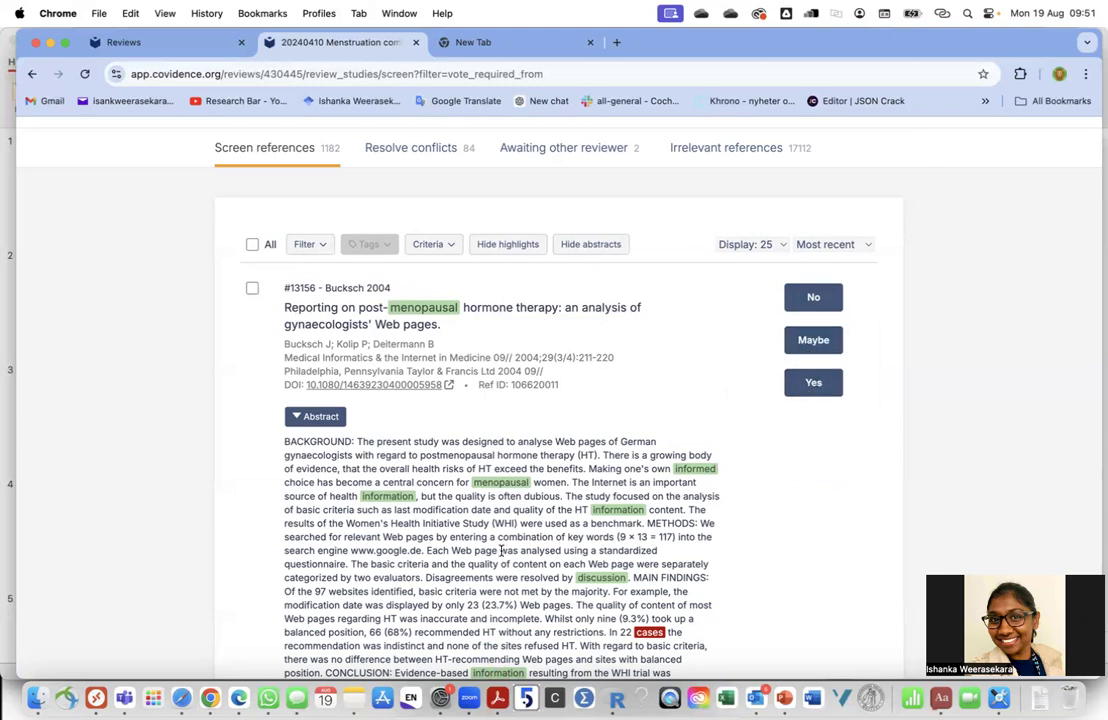
scroll(505, 547, down, 10)
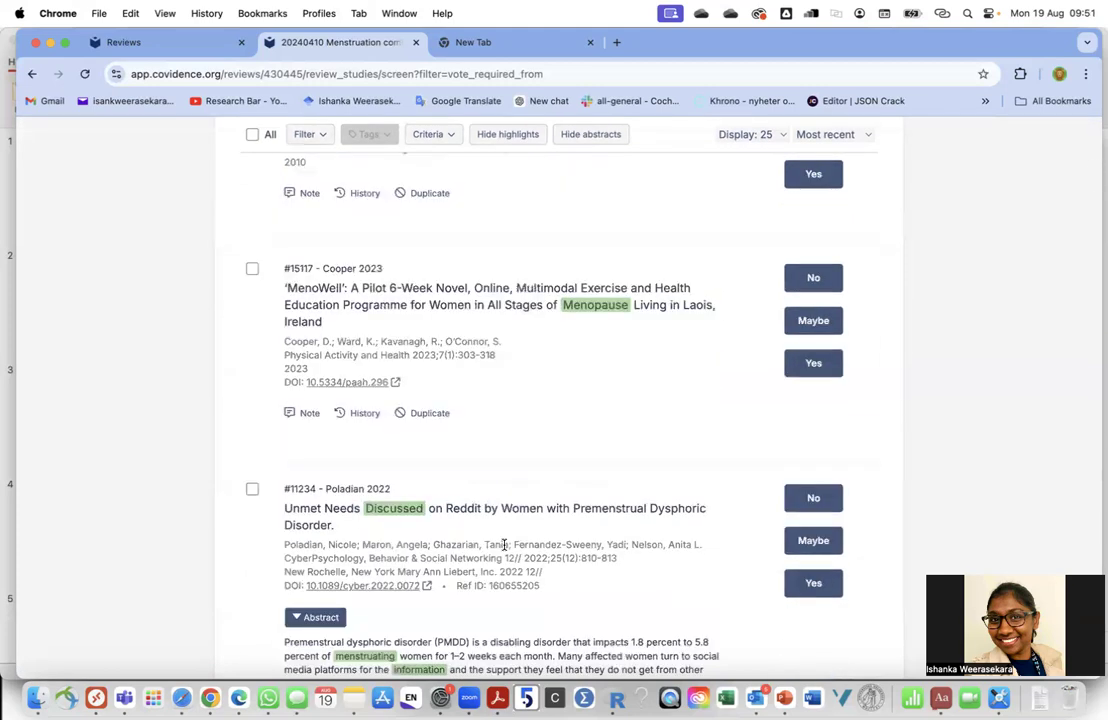
scroll(505, 545, up, 10)
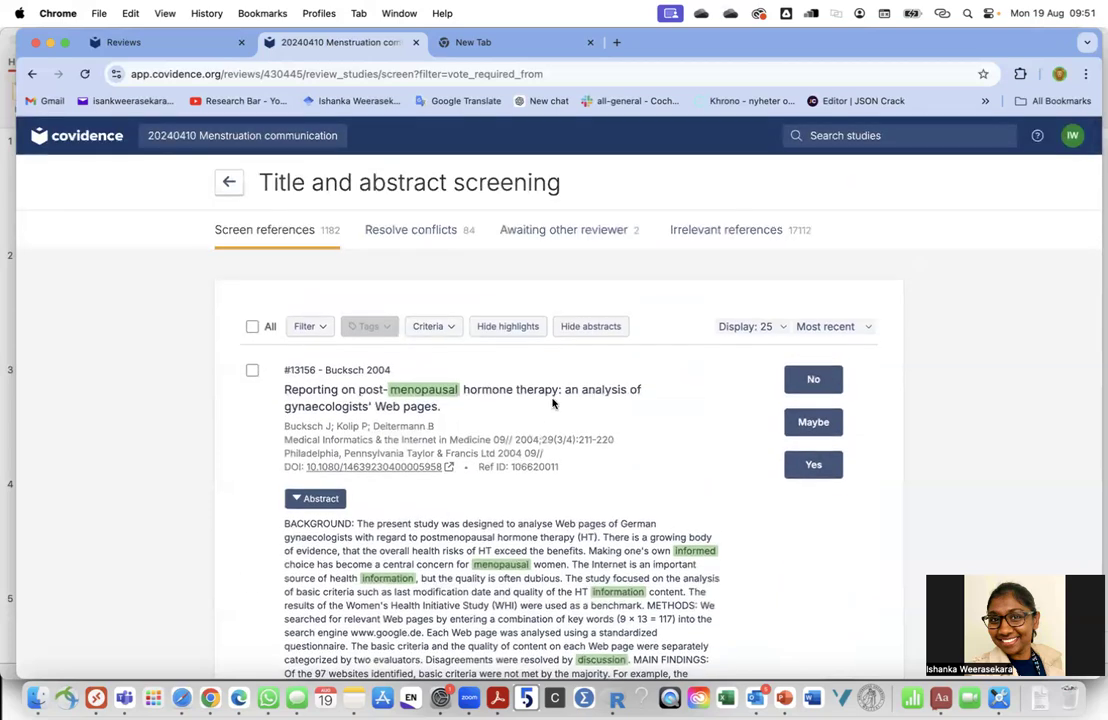
click(765, 327)
click(762, 358)
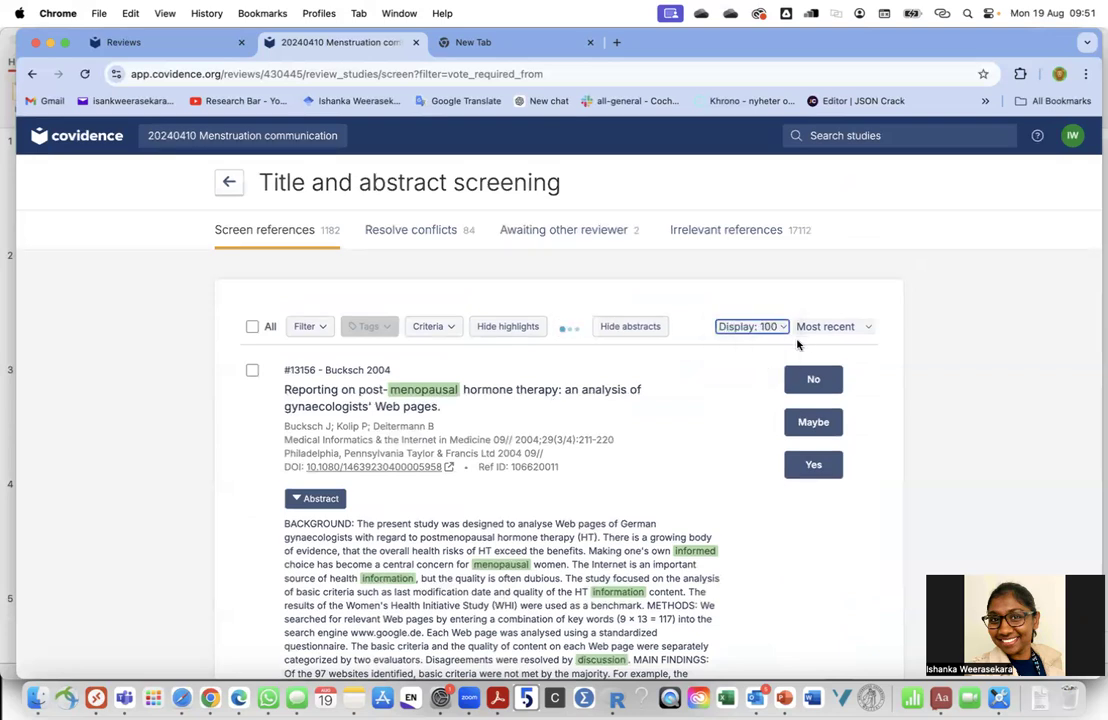
Sort the references by title instead of author, and tick Quinn 1991 for tagging
click(829, 326)
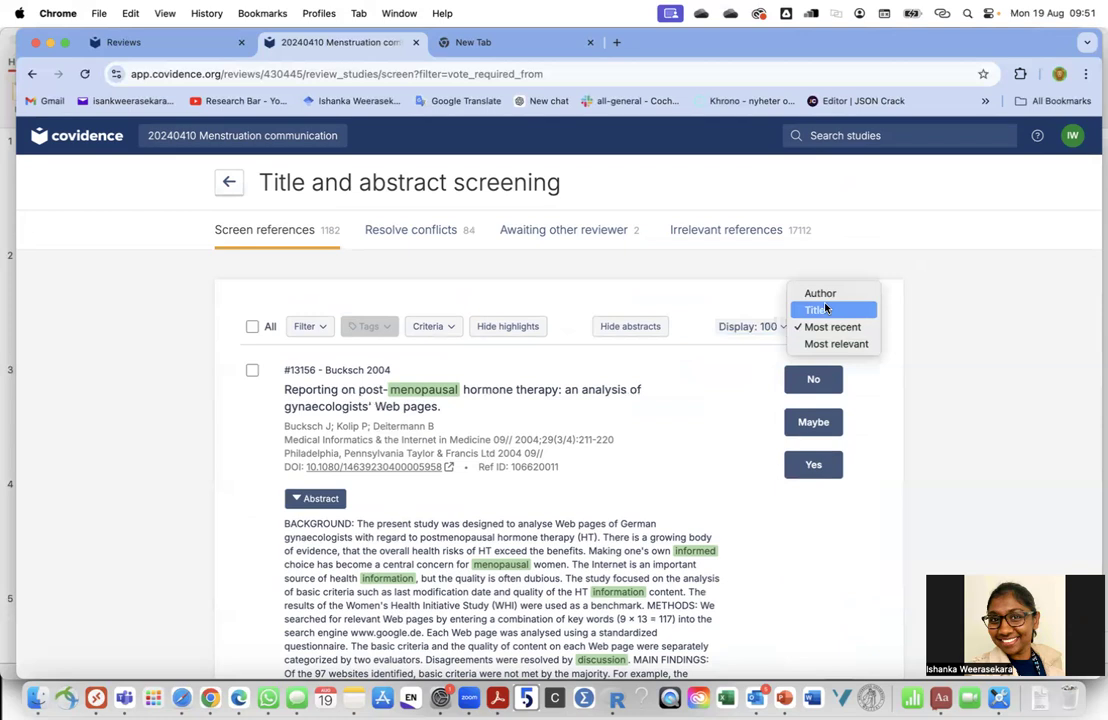
click(824, 294)
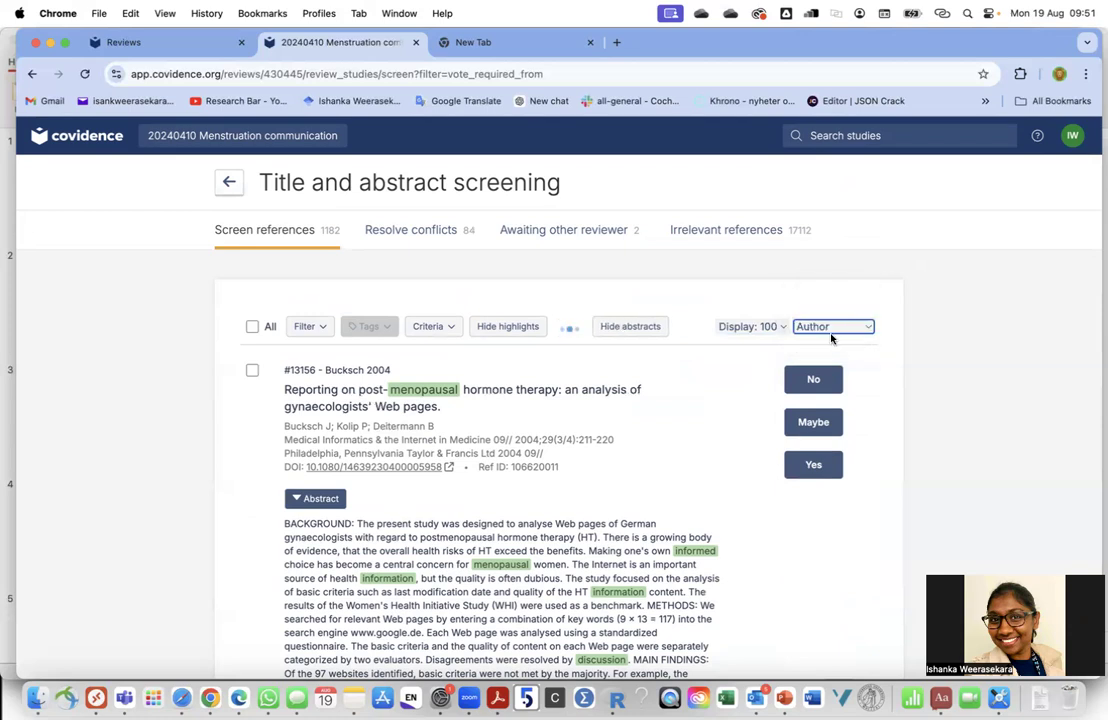
click(831, 330)
click(822, 345)
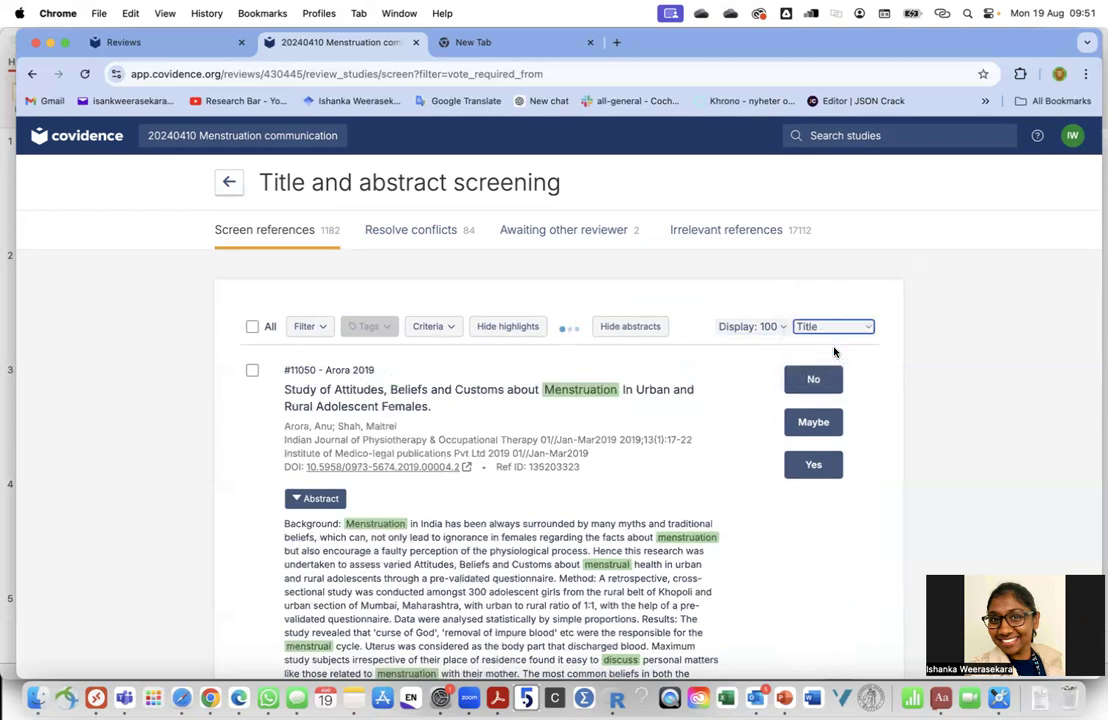
click(831, 324)
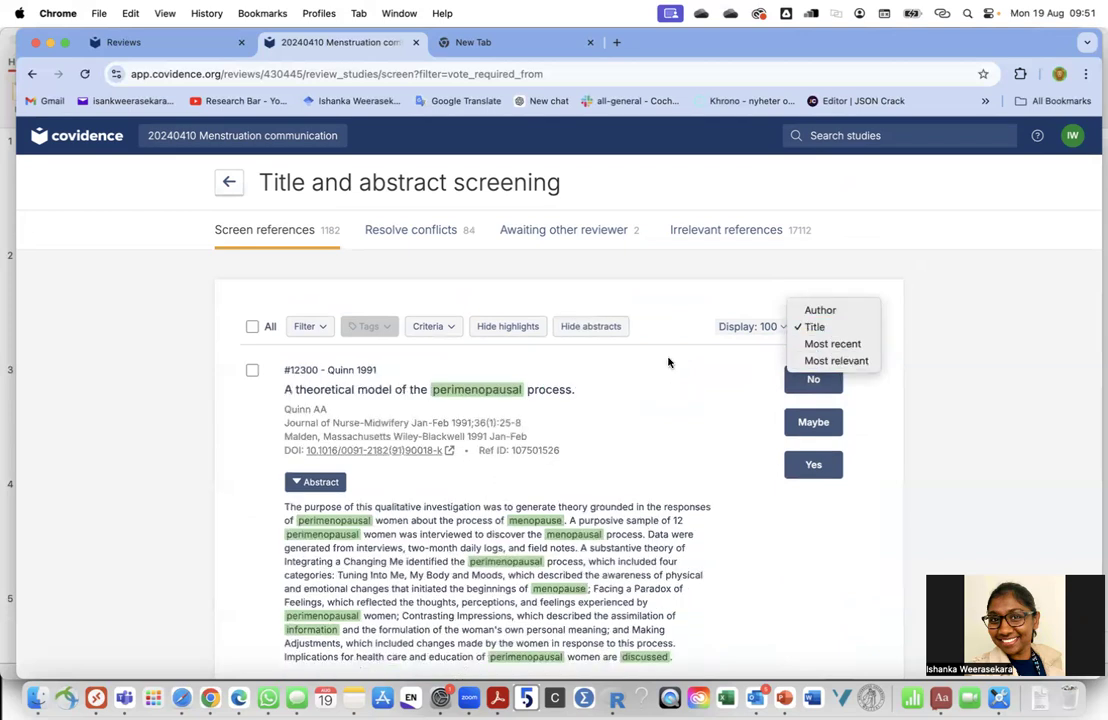
click(632, 415)
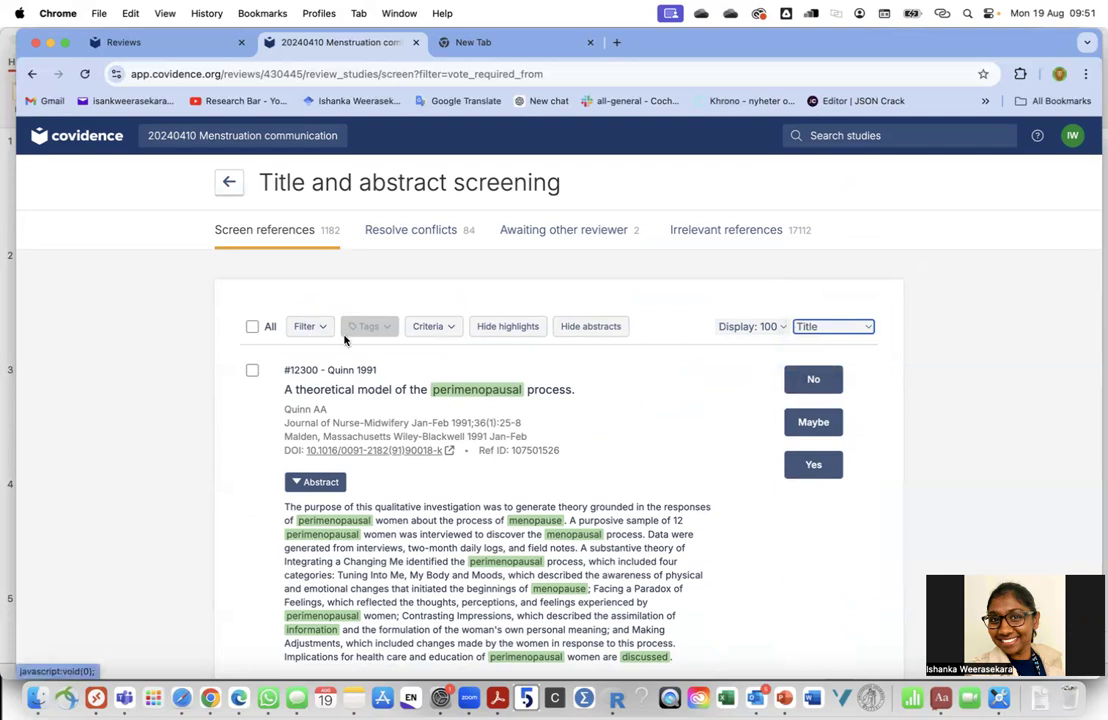
click(252, 370)
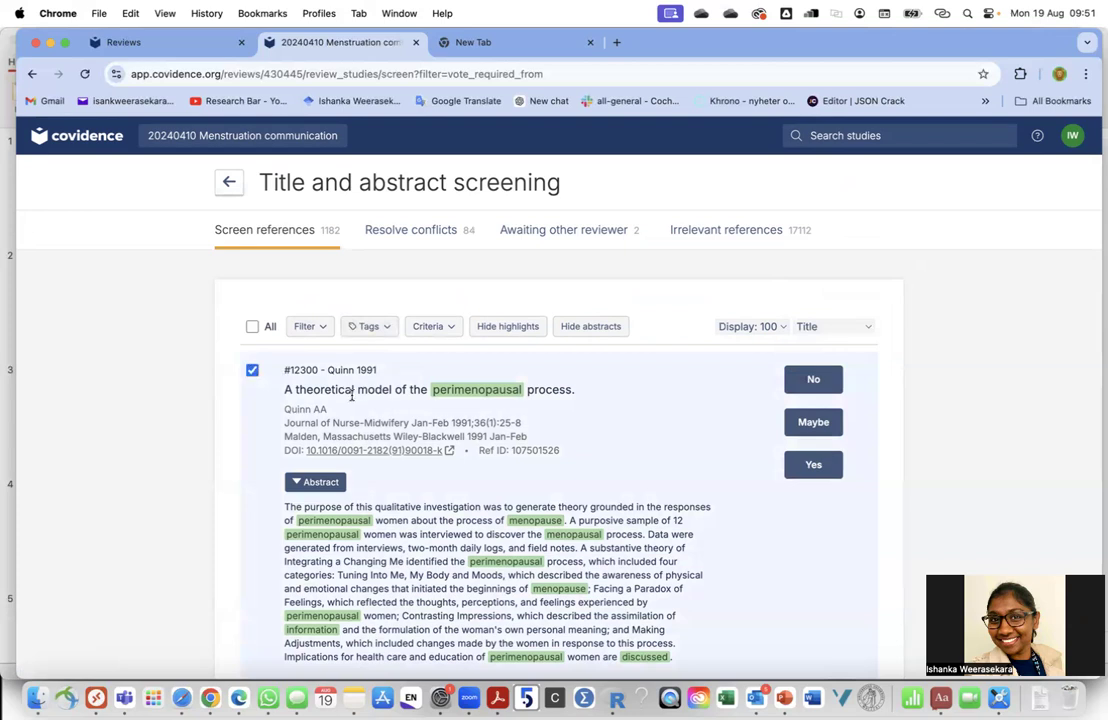
scroll(351, 396, down, 2)
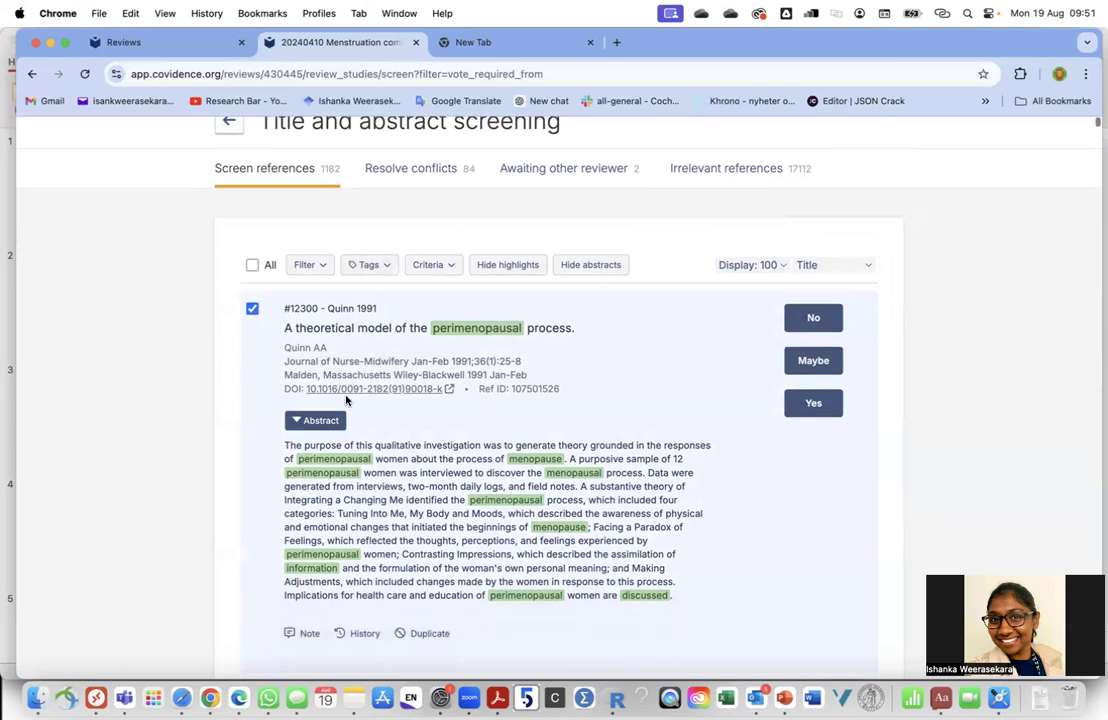
click(372, 268)
scroll(396, 509, down, 5)
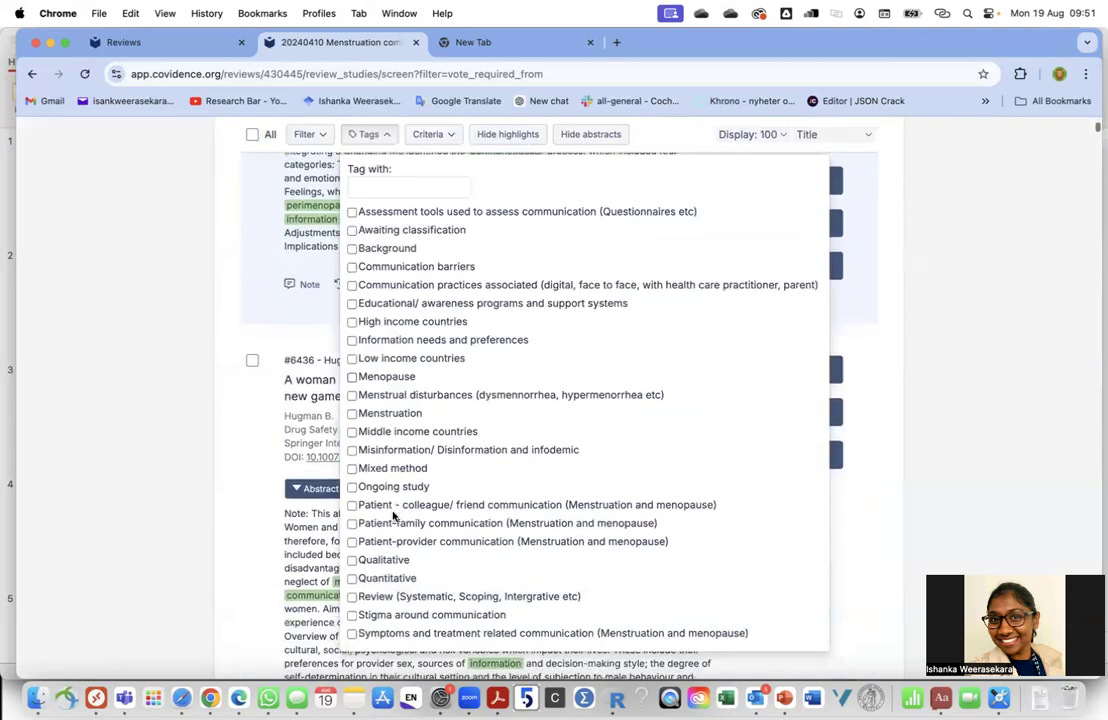
click(352, 249)
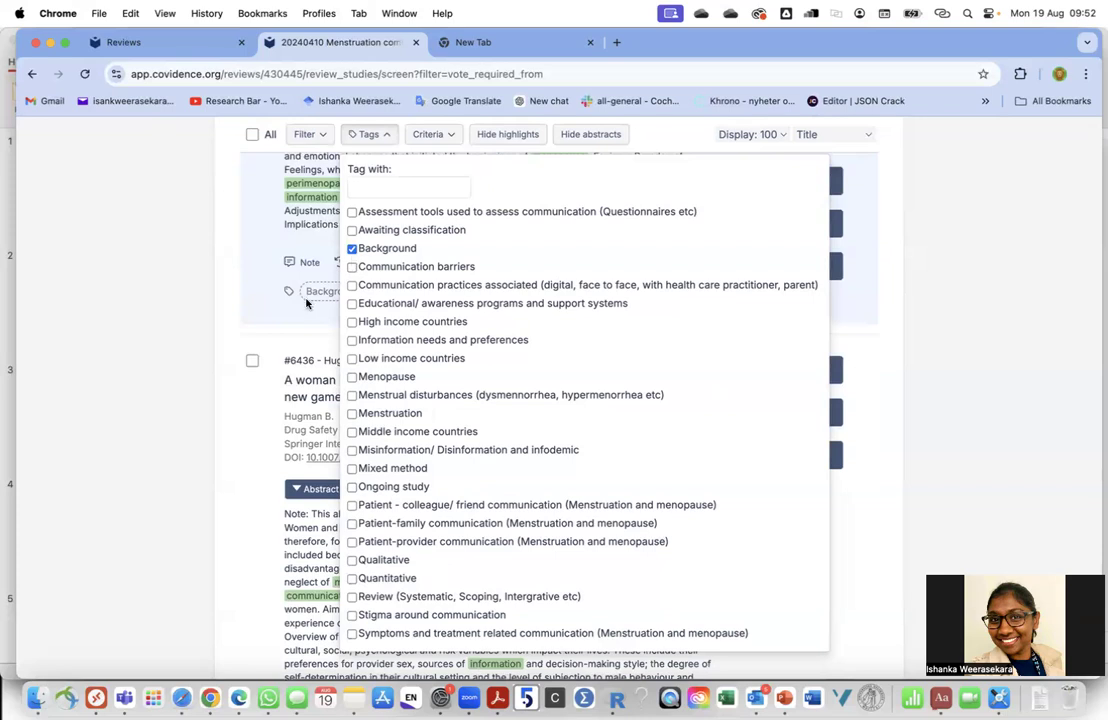
click(352, 249)
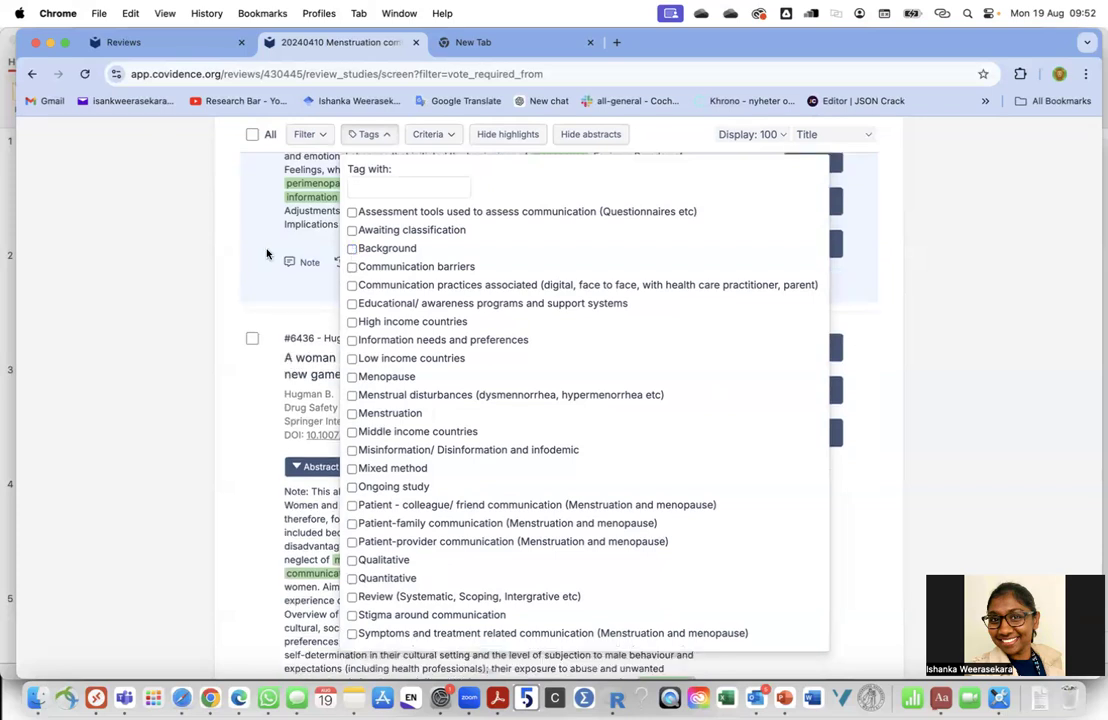
click(266, 254)
scroll(270, 400, up, 5)
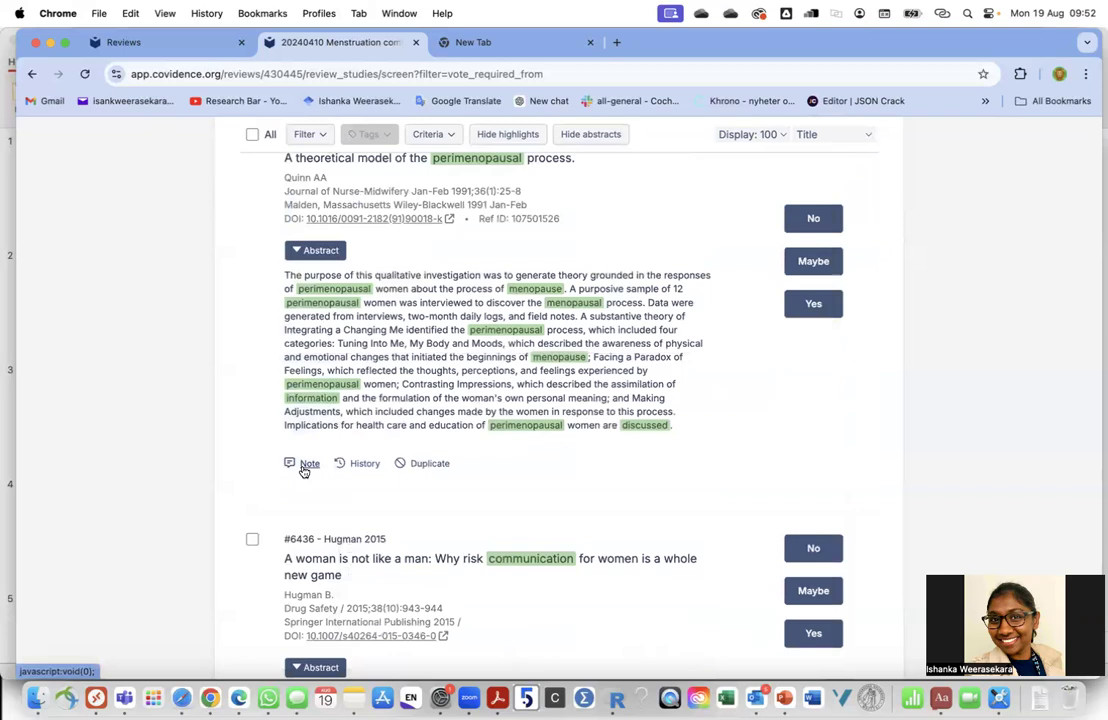
click(307, 465)
click(751, 164)
click(362, 463)
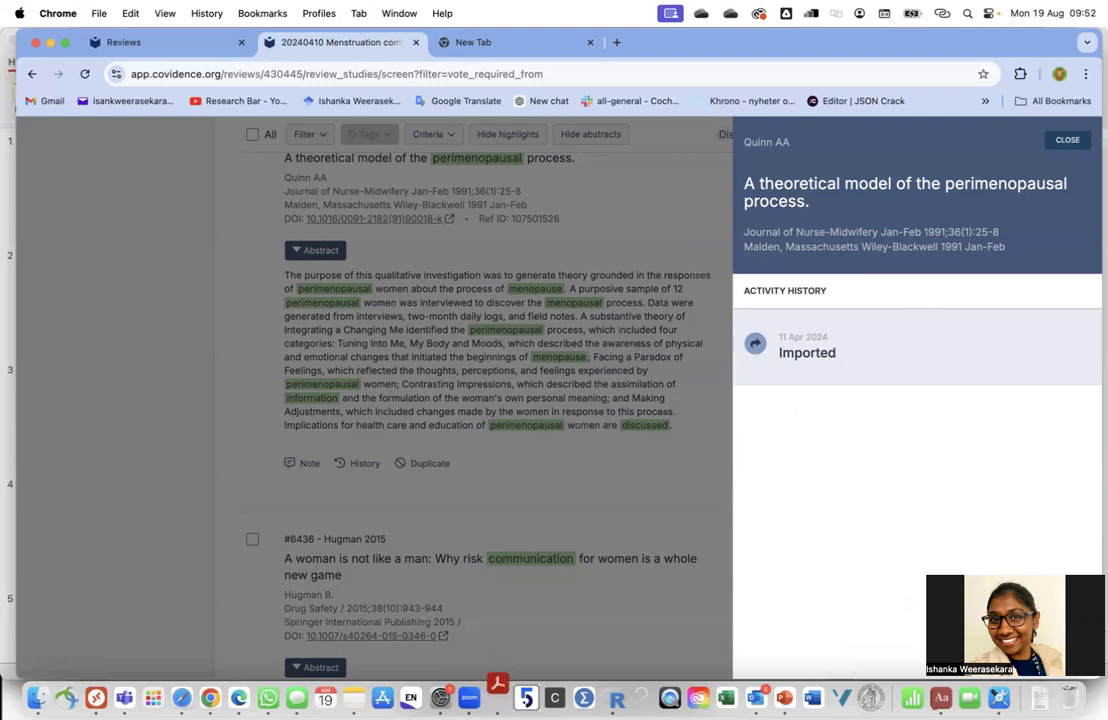
click(1067, 140)
scroll(520, 450, up, 1)
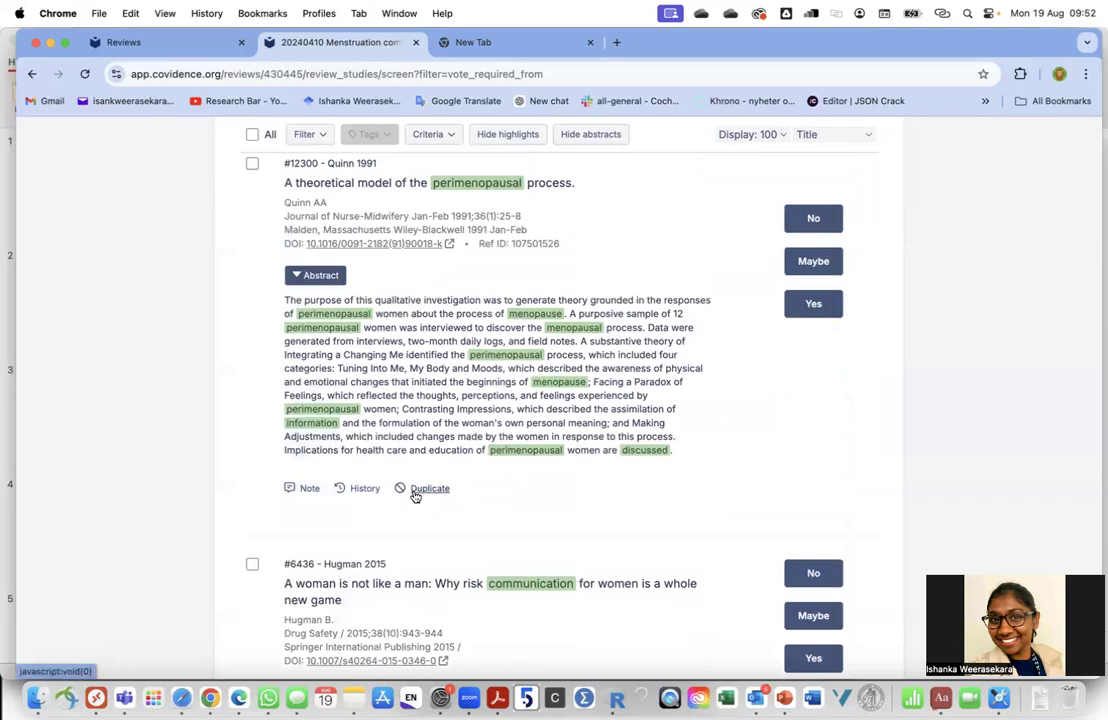
scroll(422, 250, up, 5)
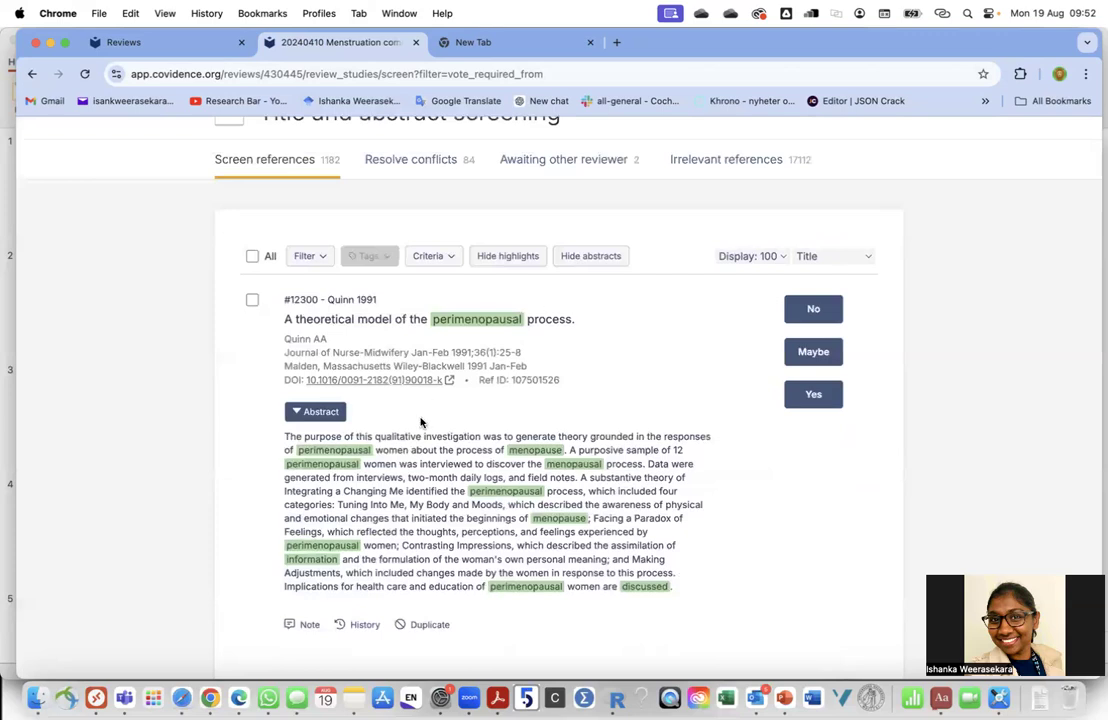
click(301, 257)
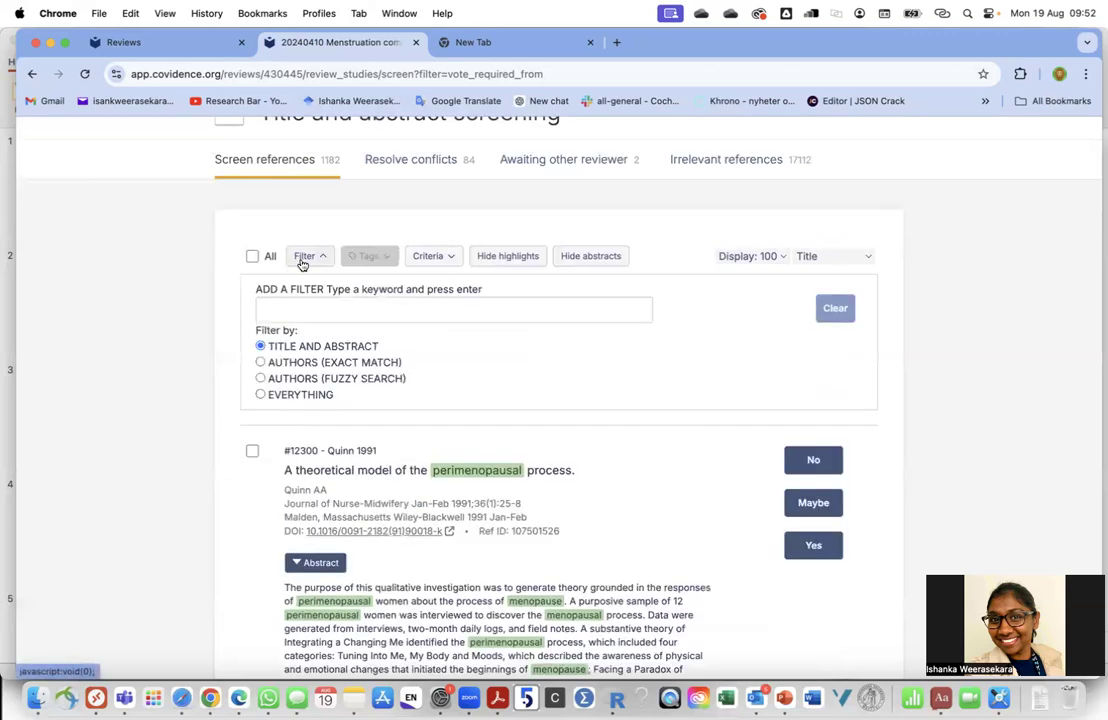
click(289, 306)
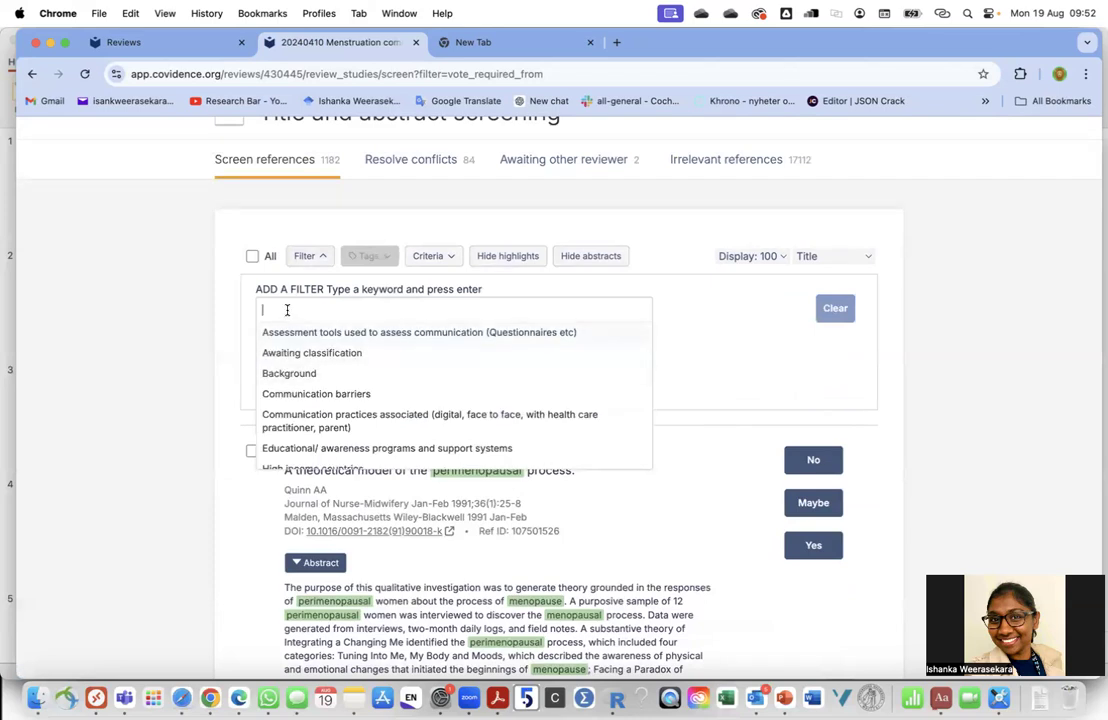
text(childre)
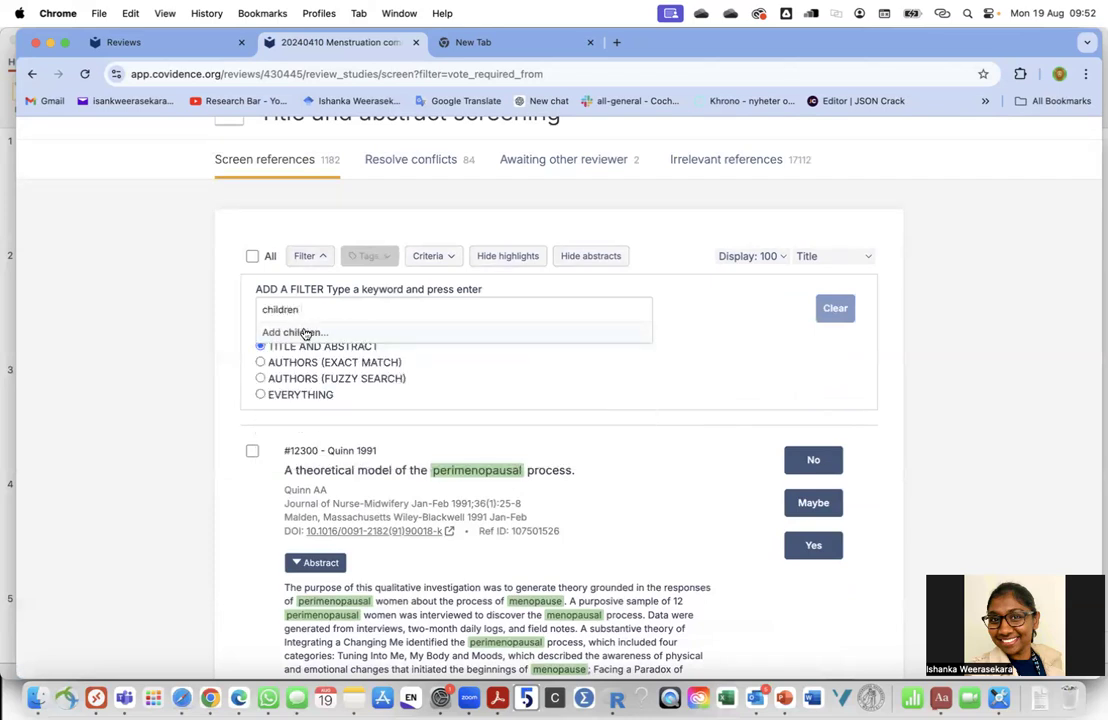
text(n)
click(305, 332)
click(777, 310)
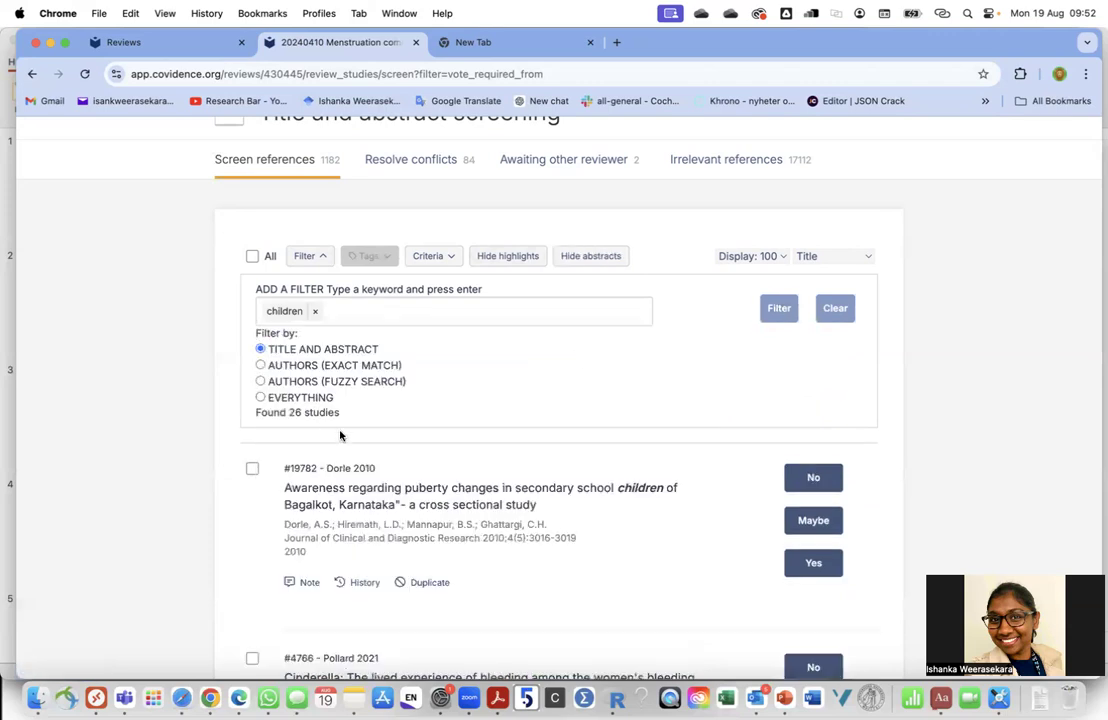
scroll(331, 414, down, 10)
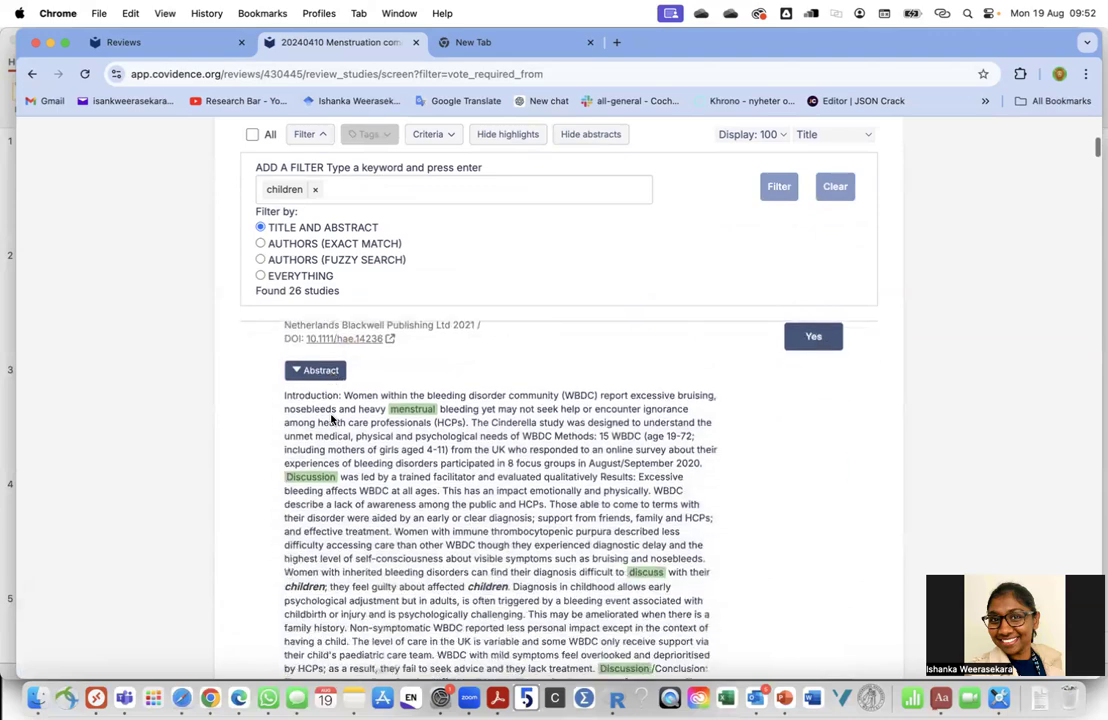
scroll(497, 542, down, 1)
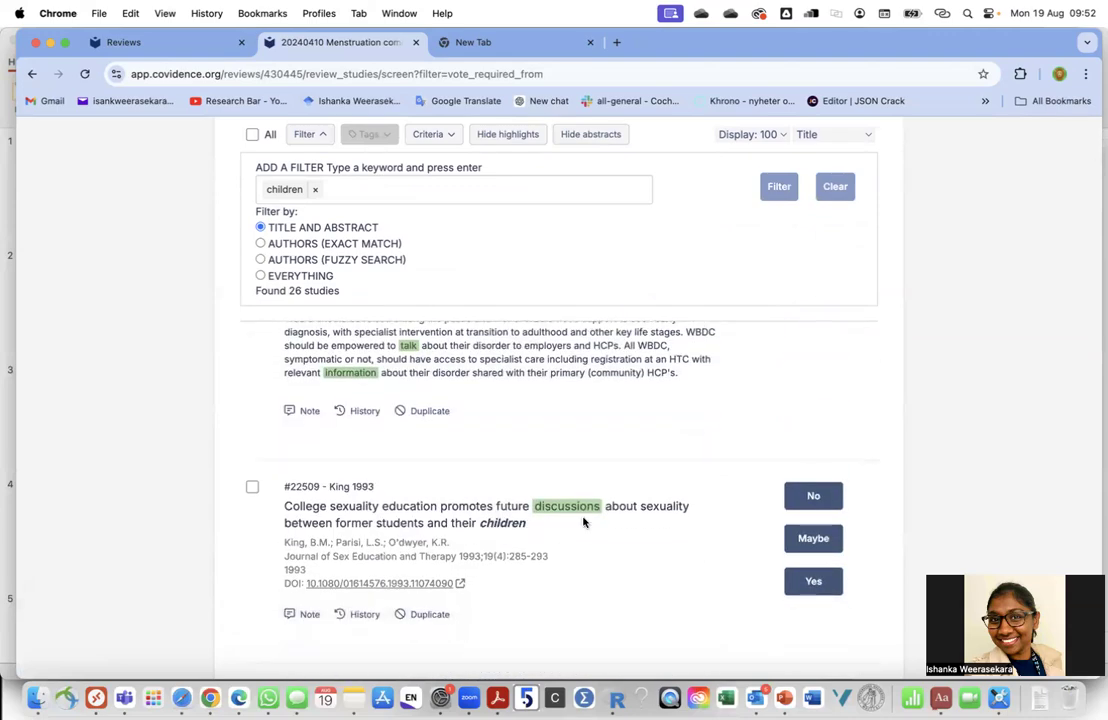
scroll(584, 522, down, 7)
scroll(584, 522, up, 15)
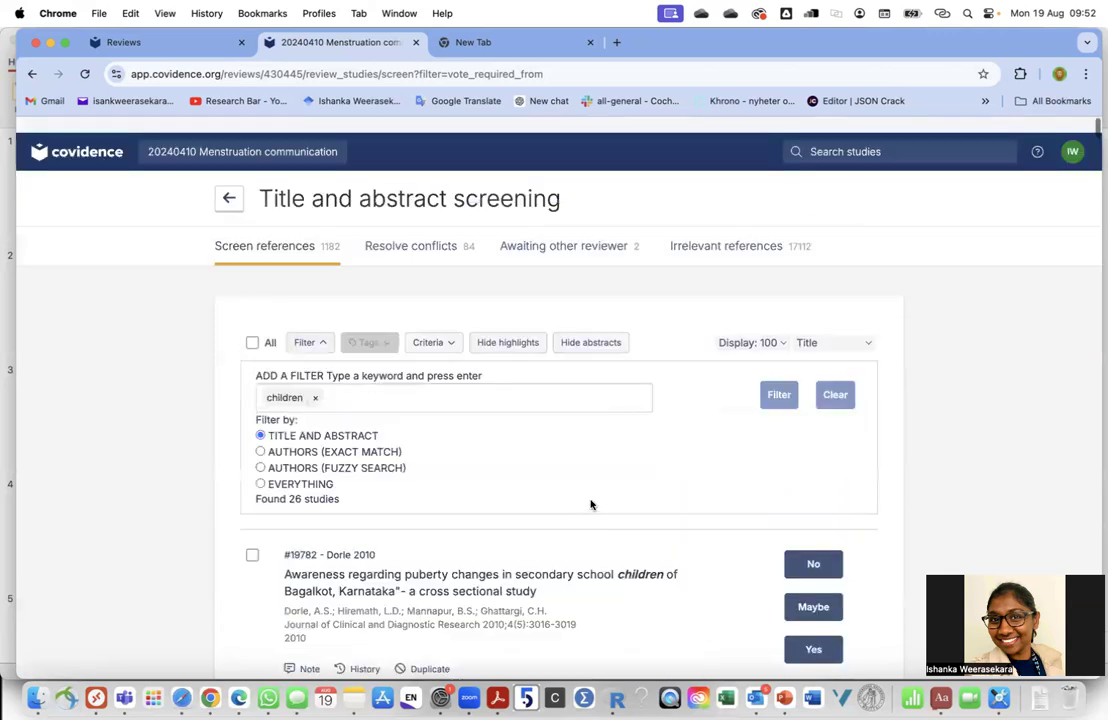
click(834, 379)
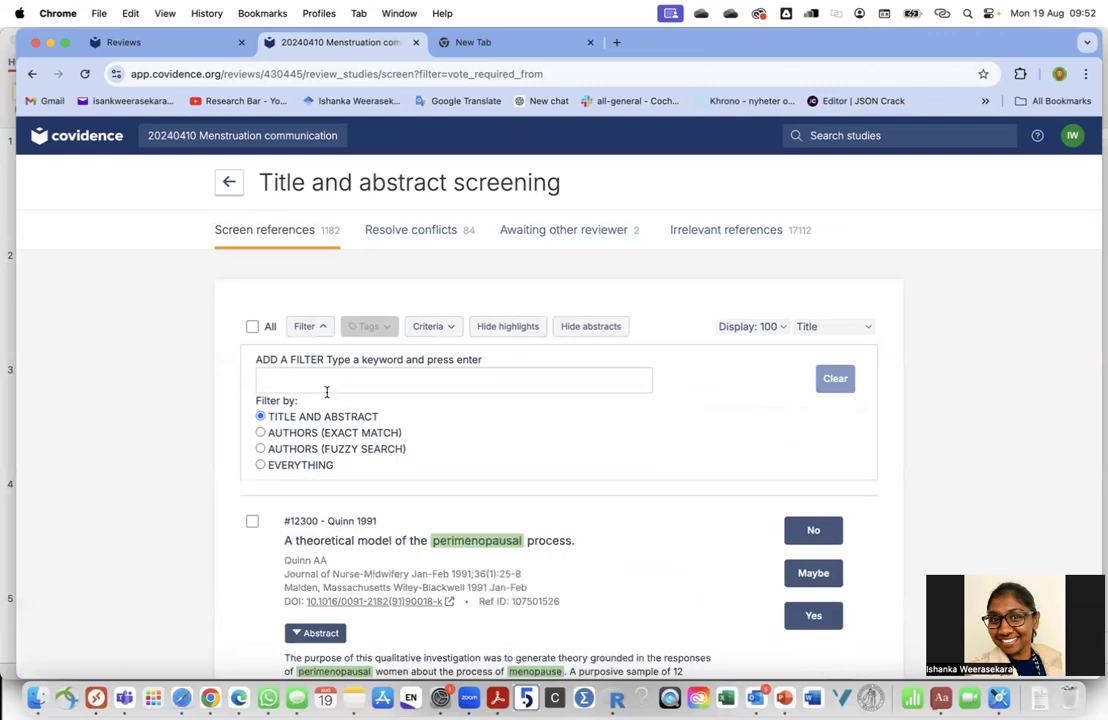
click(288, 382)
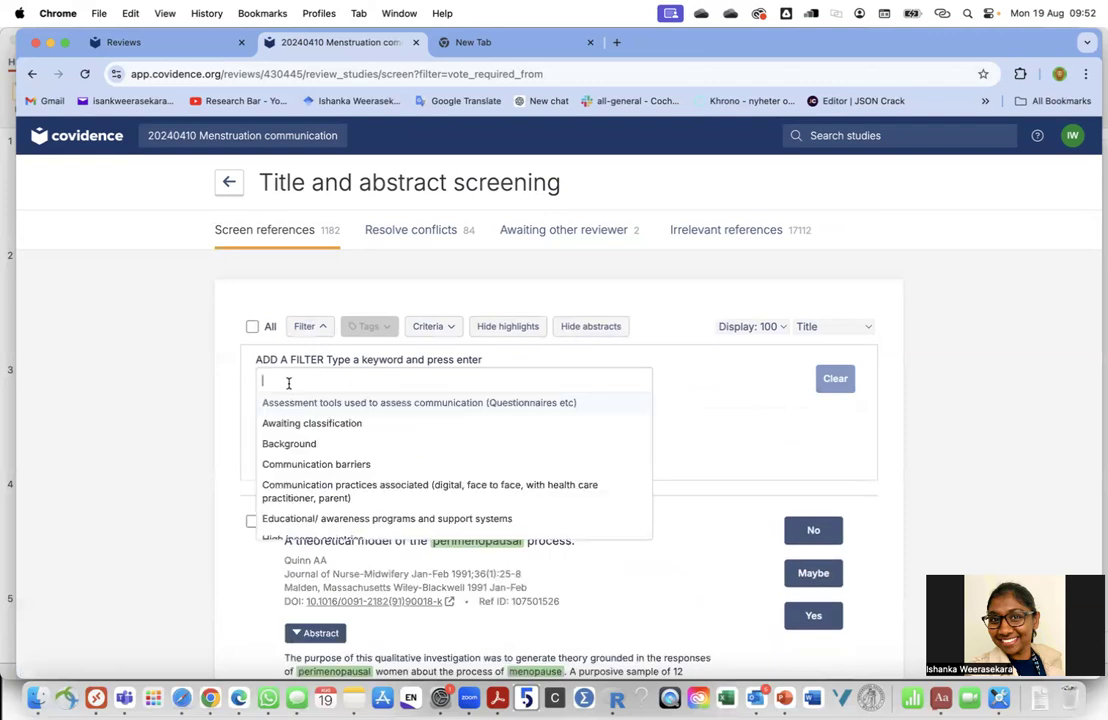
text(rat)
key(BackSpace)
key(BackSpace)
key(BackSpace)
text(mourse)
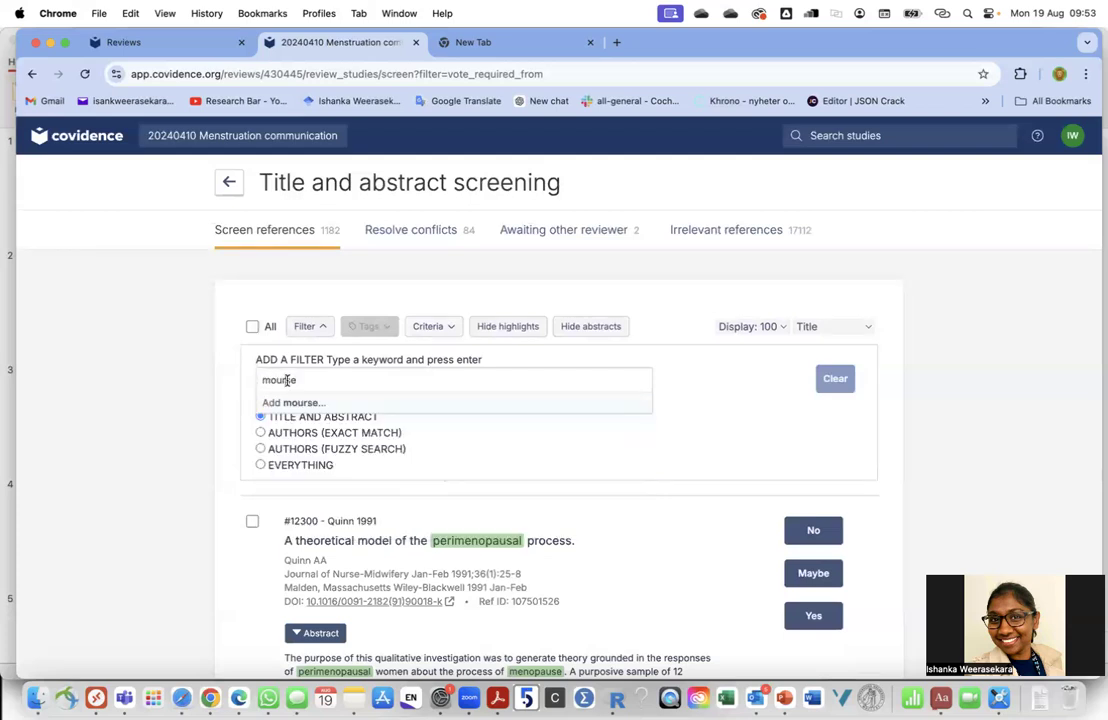
click(654, 472)
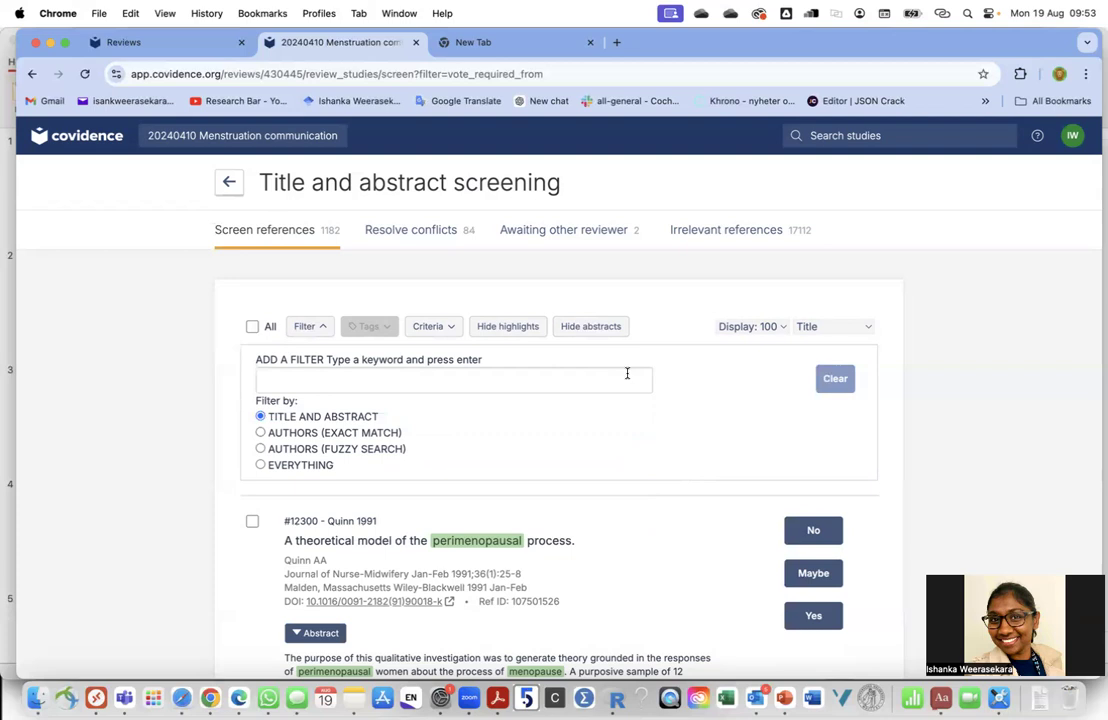
click(836, 378)
scroll(631, 455, down, 5)
scroll(631, 457, down, 5)
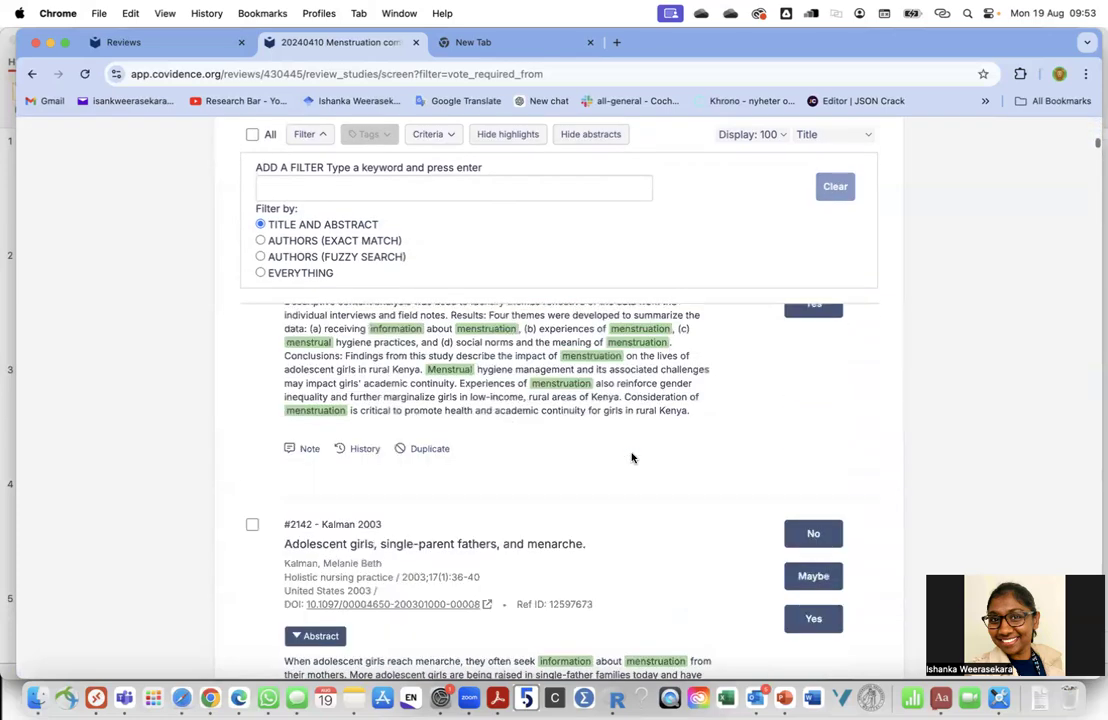
scroll(631, 457, up, 15)
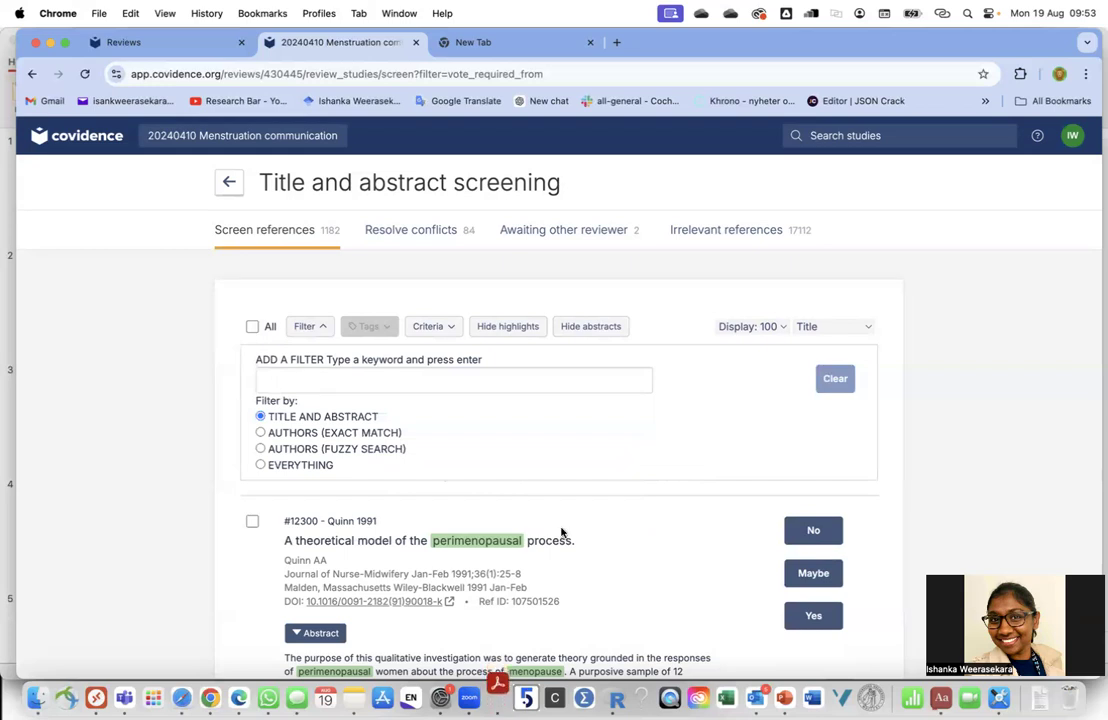
click(418, 238)
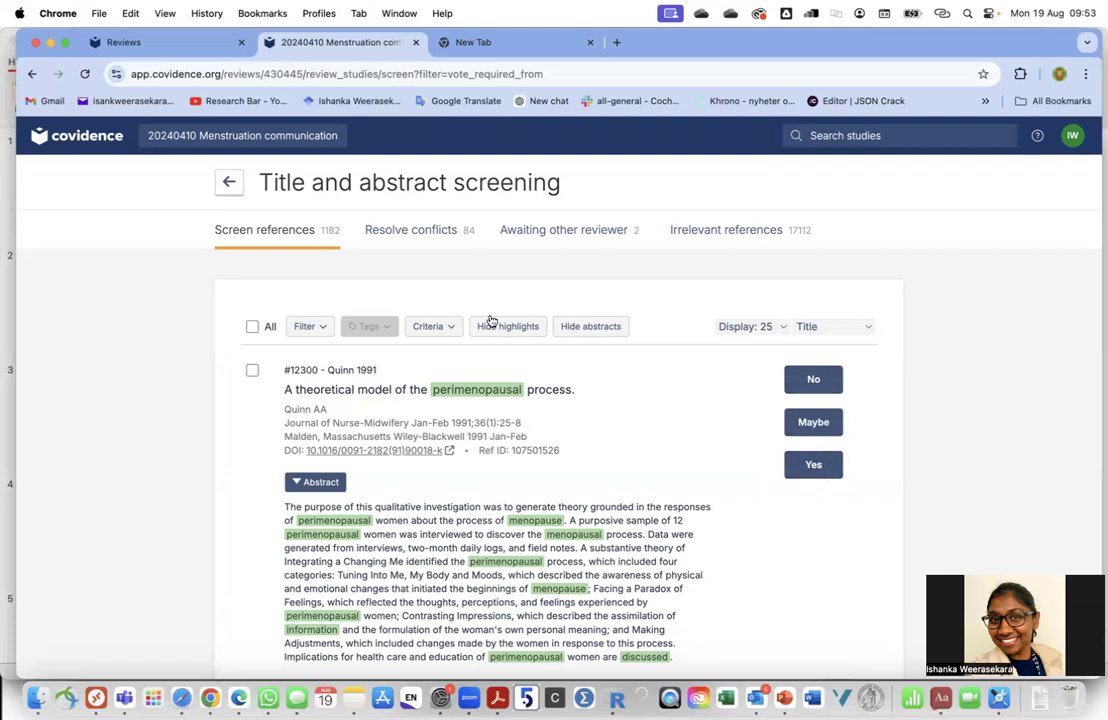
Show the 84 conflicting references in Resolve conflicts, starting with Padonu 1996
click(414, 239)
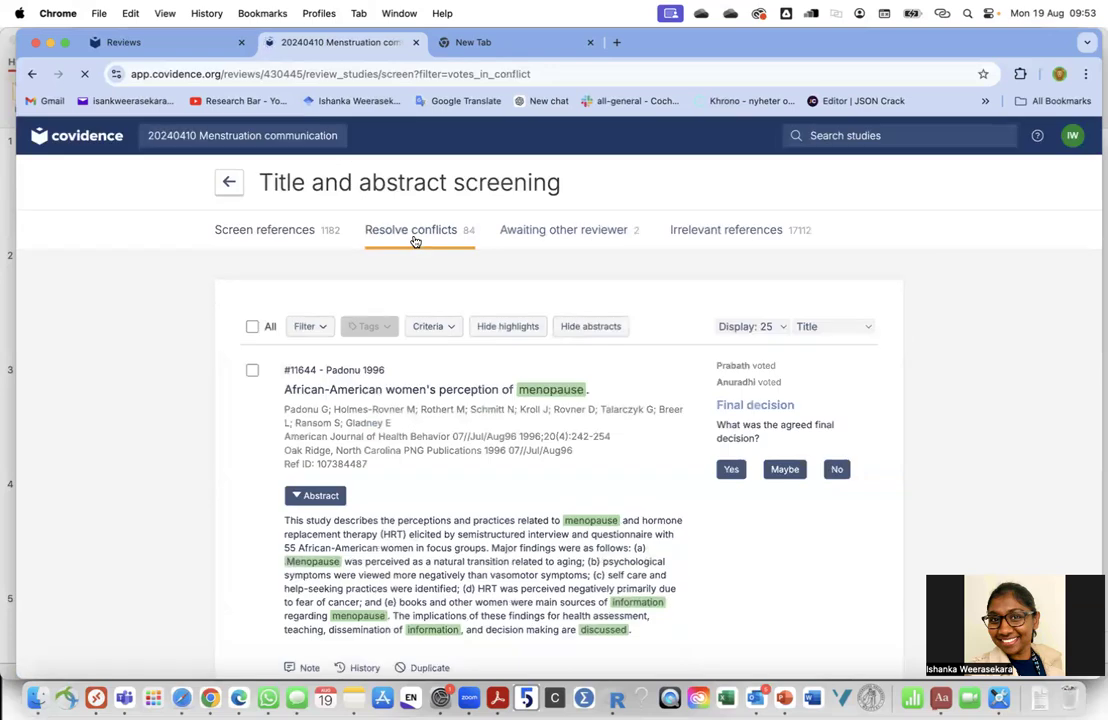
scroll(360, 430, down, 2)
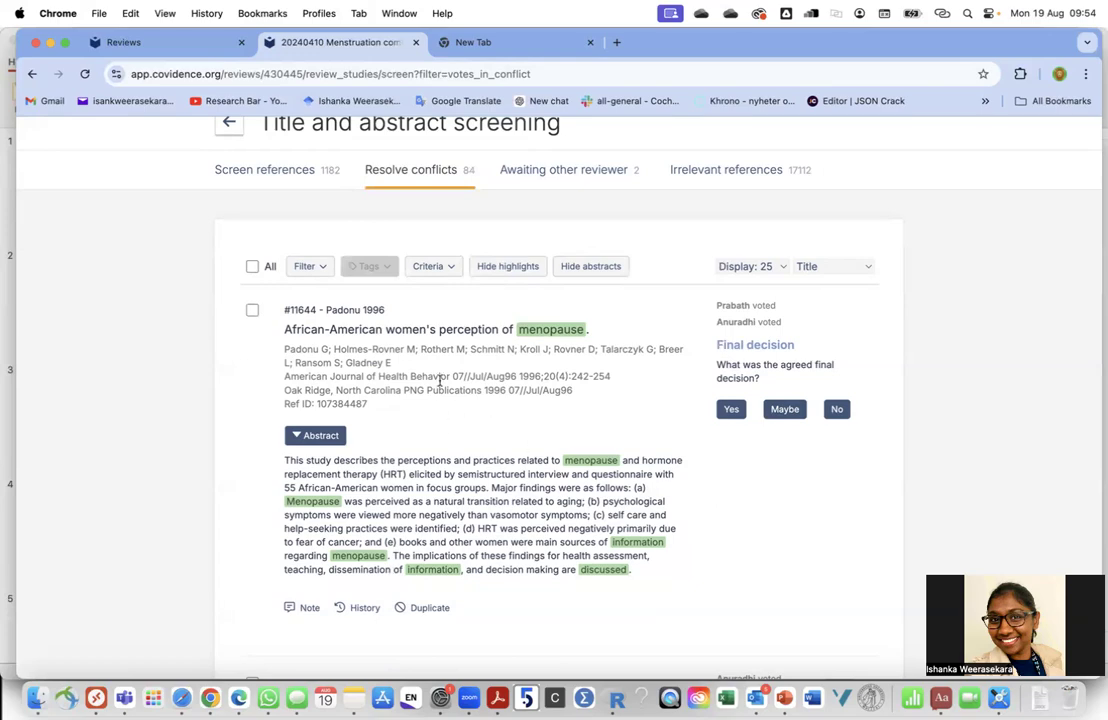
List the 2 references awaiting the other reviewer: Gazibara 2020 (yes) and Cooper 2009 (no)
scroll(424, 560, down, 15)
scroll(424, 563, up, 15)
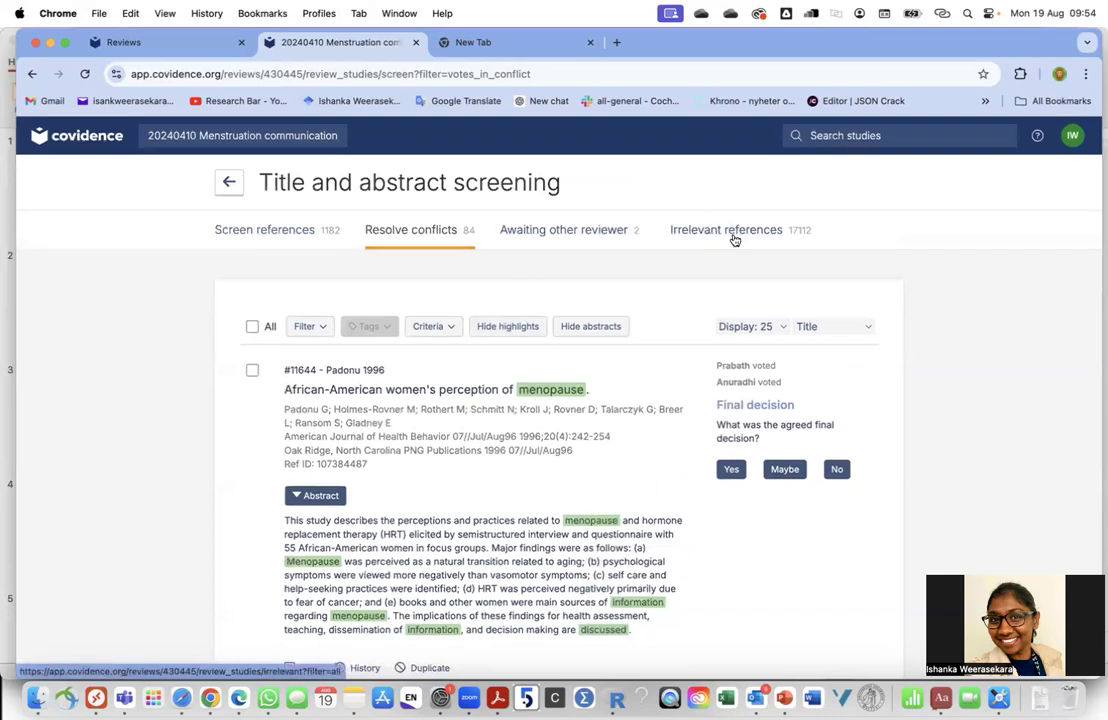
click(622, 237)
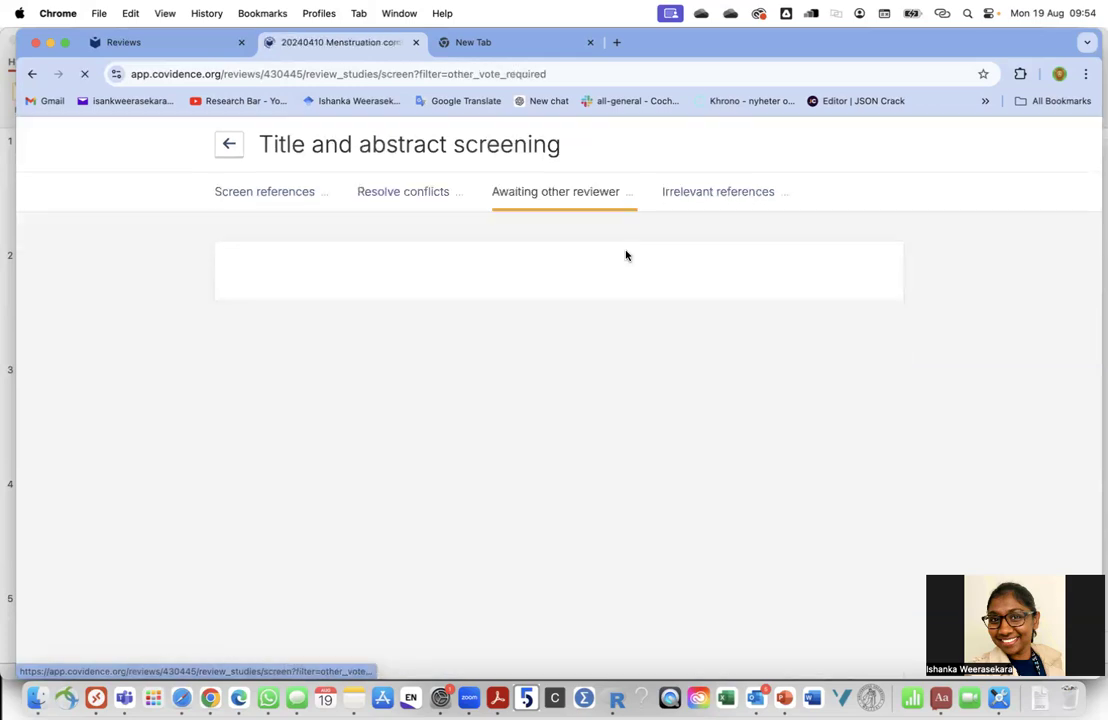
scroll(461, 493, down, 2)
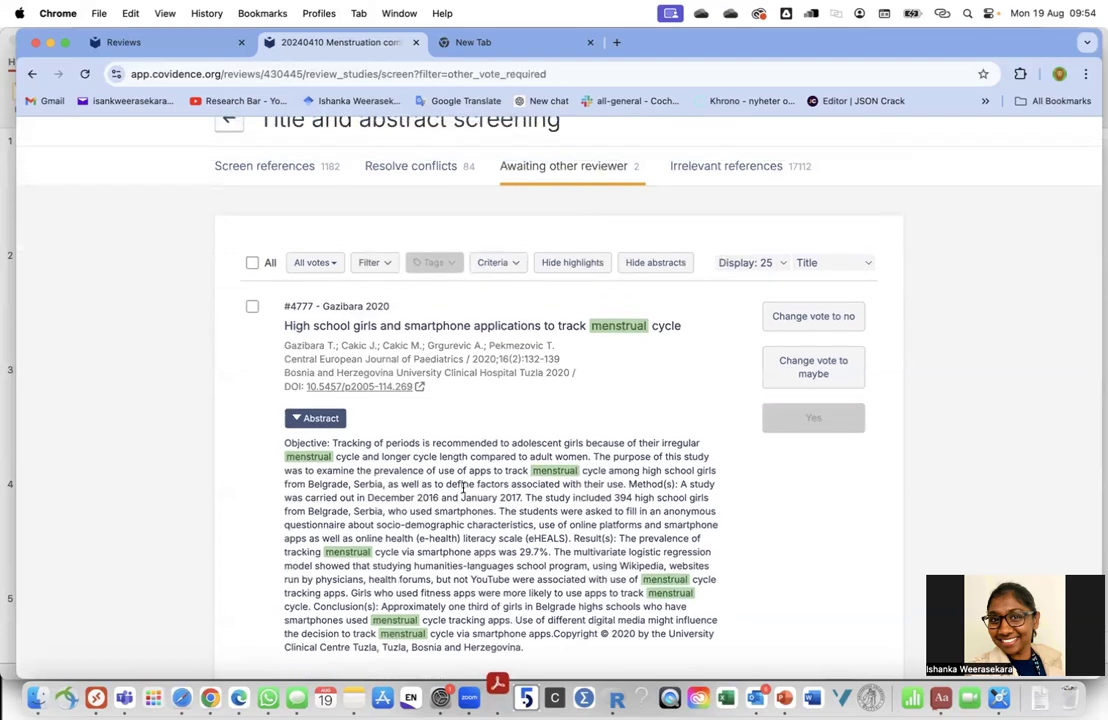
scroll(463, 487, down, 5)
scroll(463, 491, down, 3)
scroll(591, 385, up, 8)
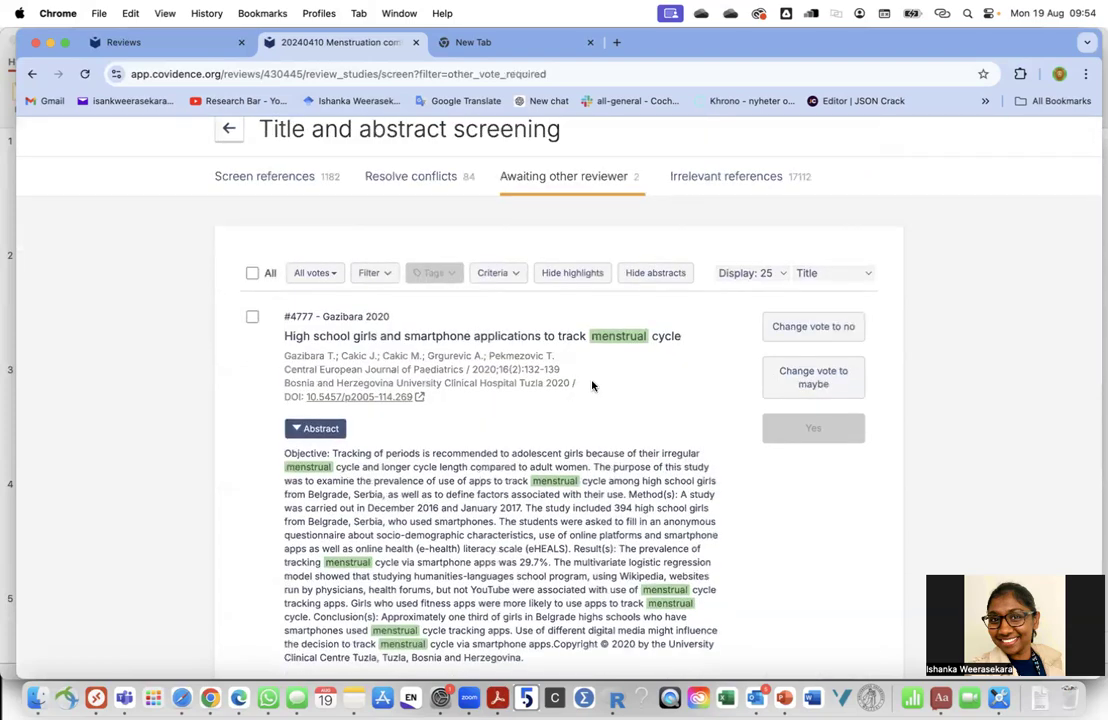
scroll(591, 385, down, 1)
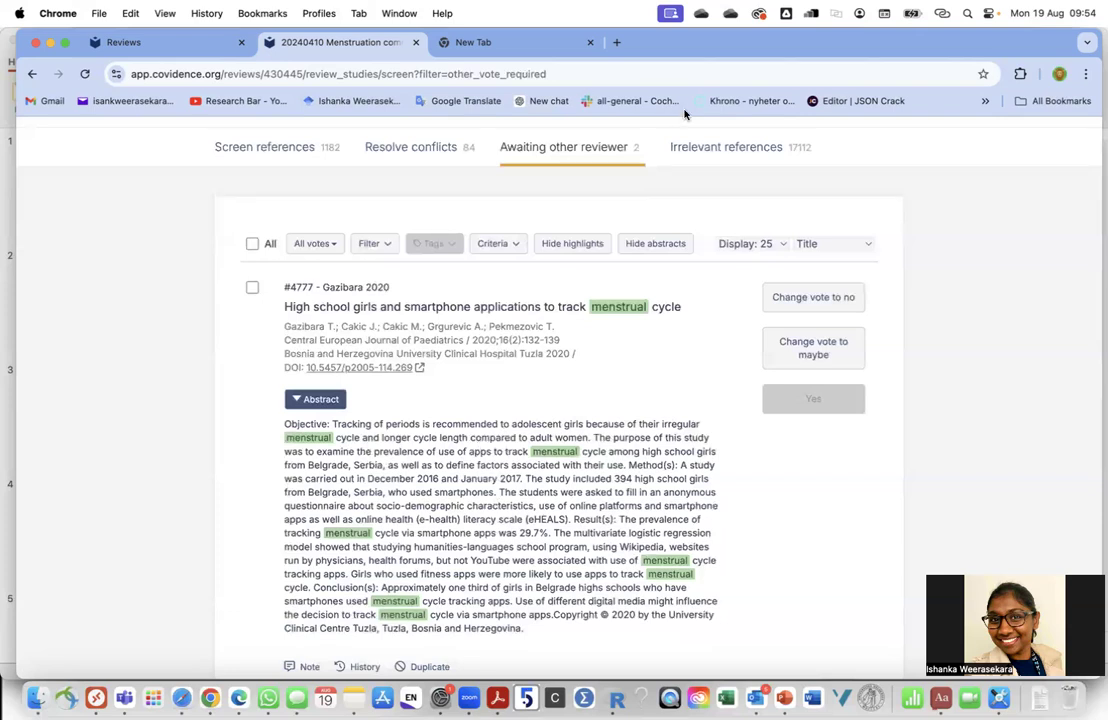
Open the Irrelevant references list of 17112 excluded references
click(703, 151)
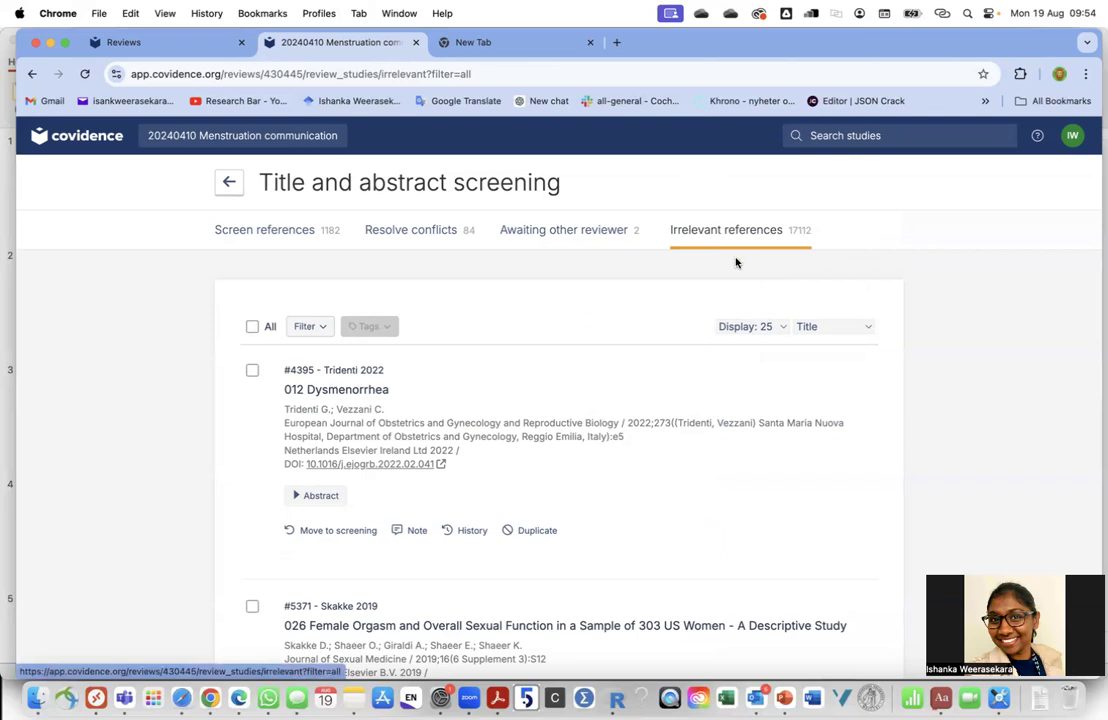
scroll(594, 506, down, 1)
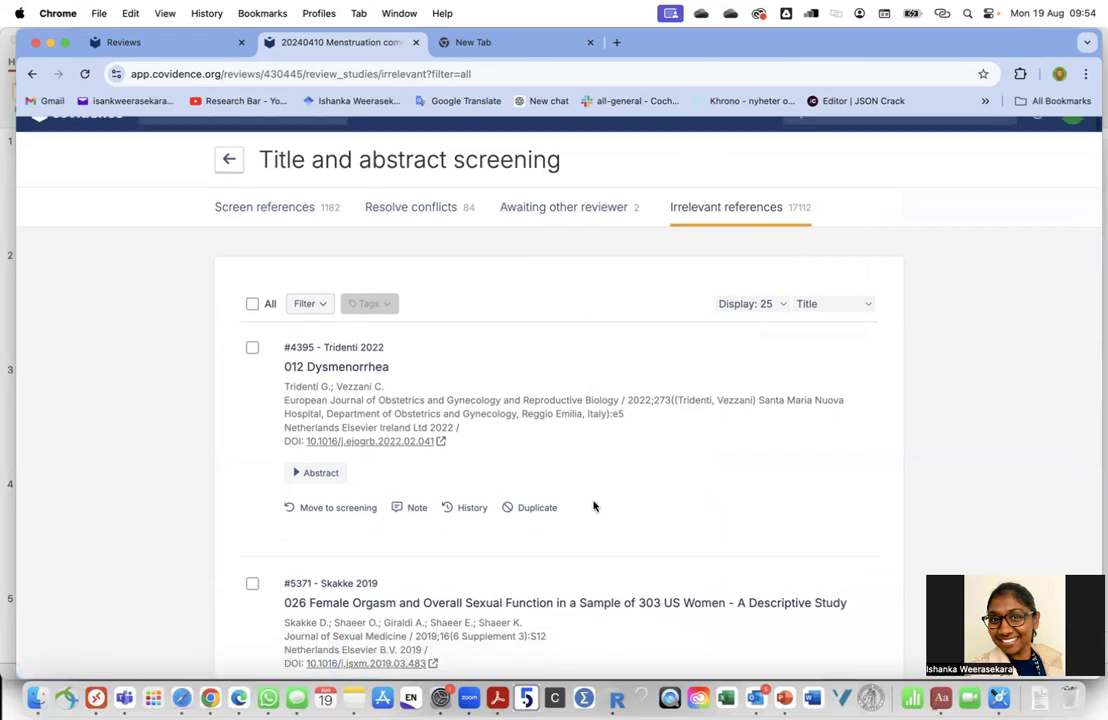
scroll(594, 506, down, 3)
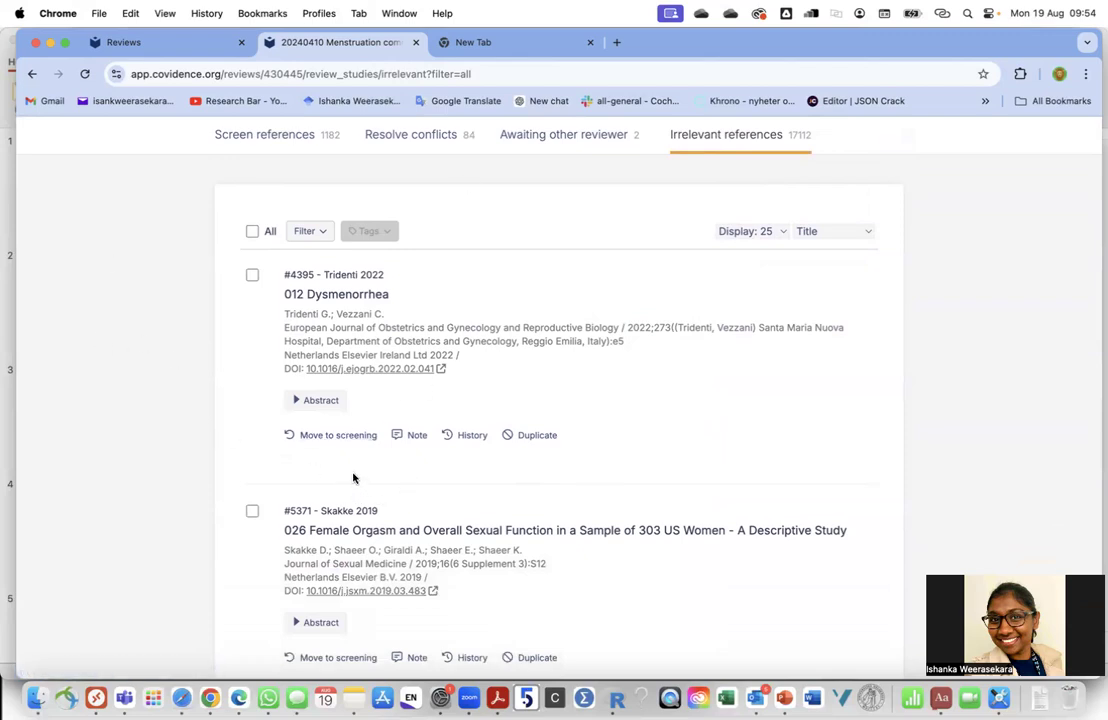
View the activity history of Tridenti 2022 '012 Dysmenorrhea', then close it
click(471, 435)
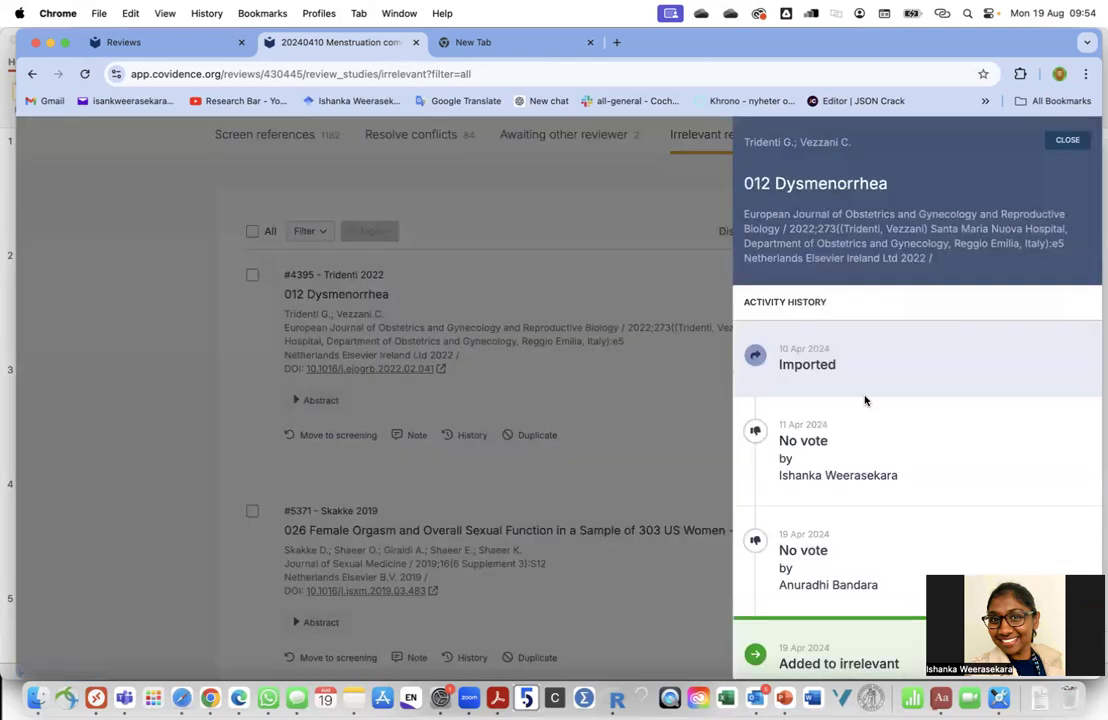
scroll(865, 400, down, 1)
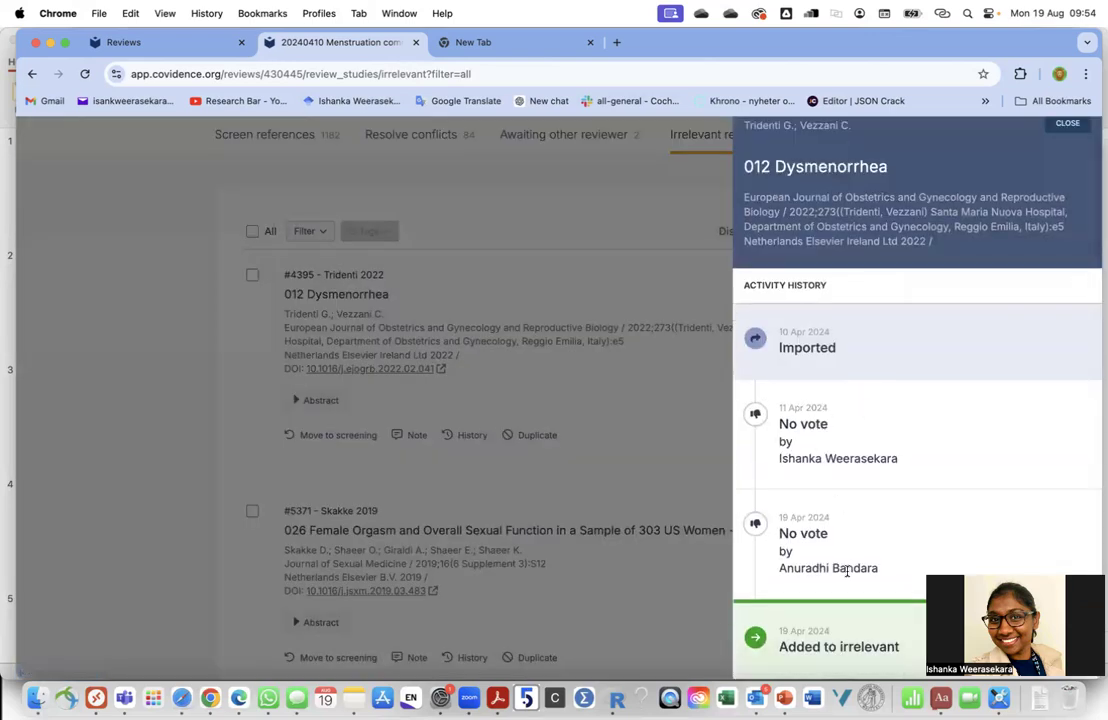
click(639, 432)
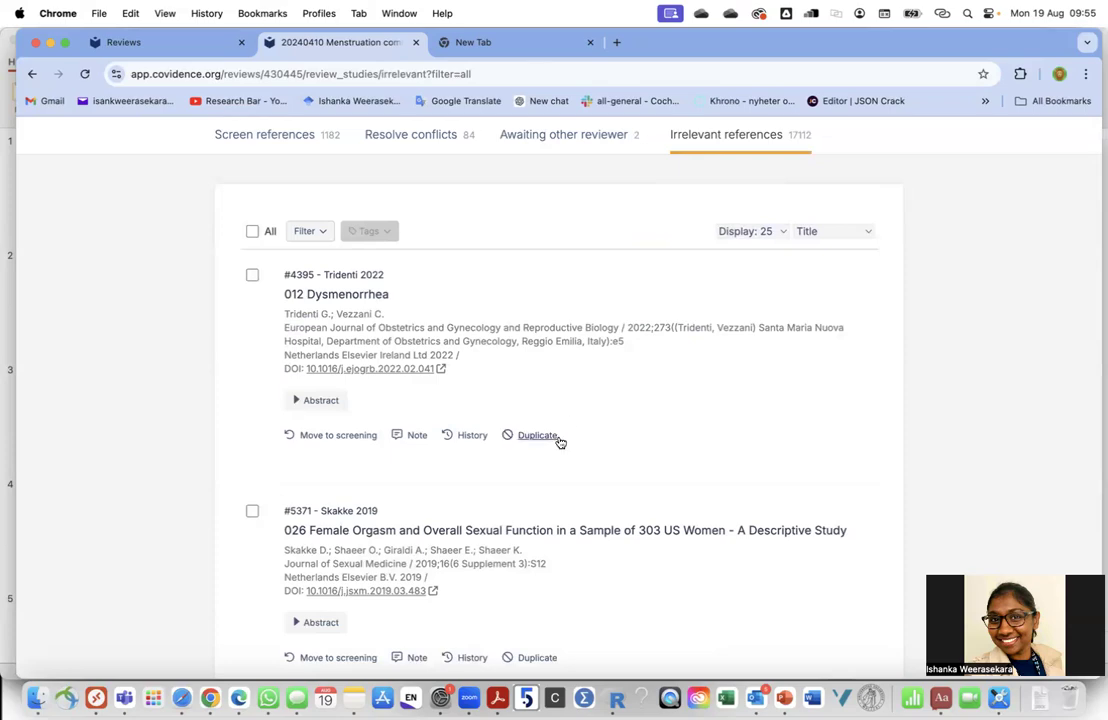
scroll(614, 330, up, 3)
scroll(614, 332, down, 3)
scroll(613, 334, up, 3)
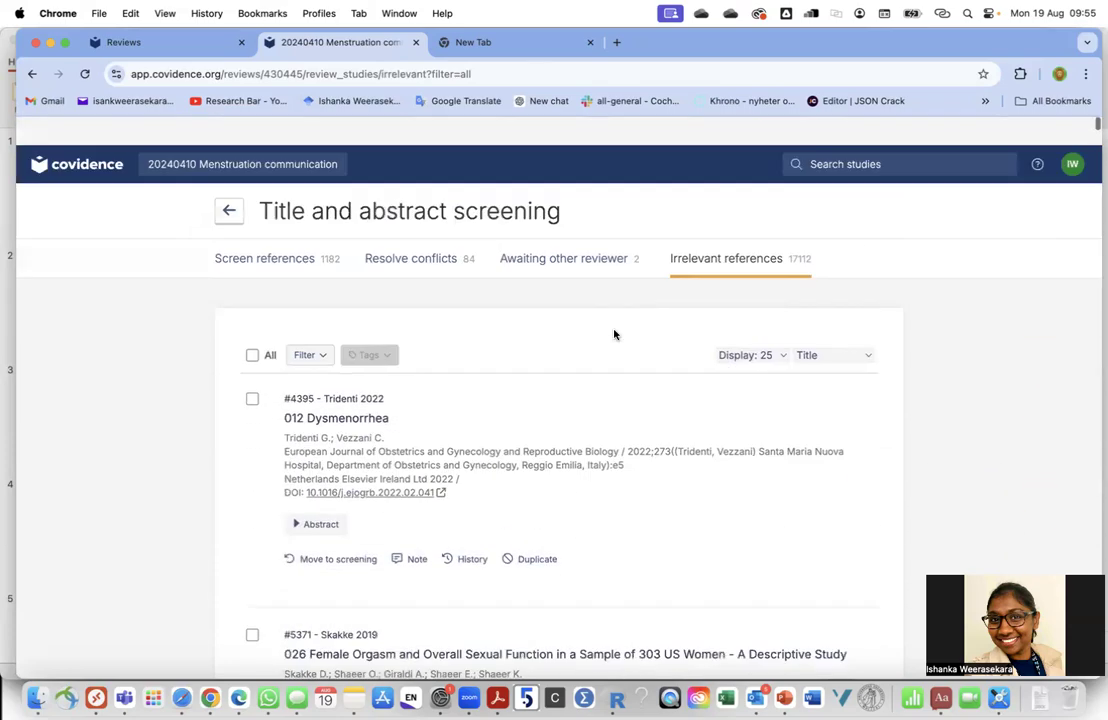
On the Review Summary, expand Full text review (352 awaiting) and collapse Title and abstract screening
click(229, 185)
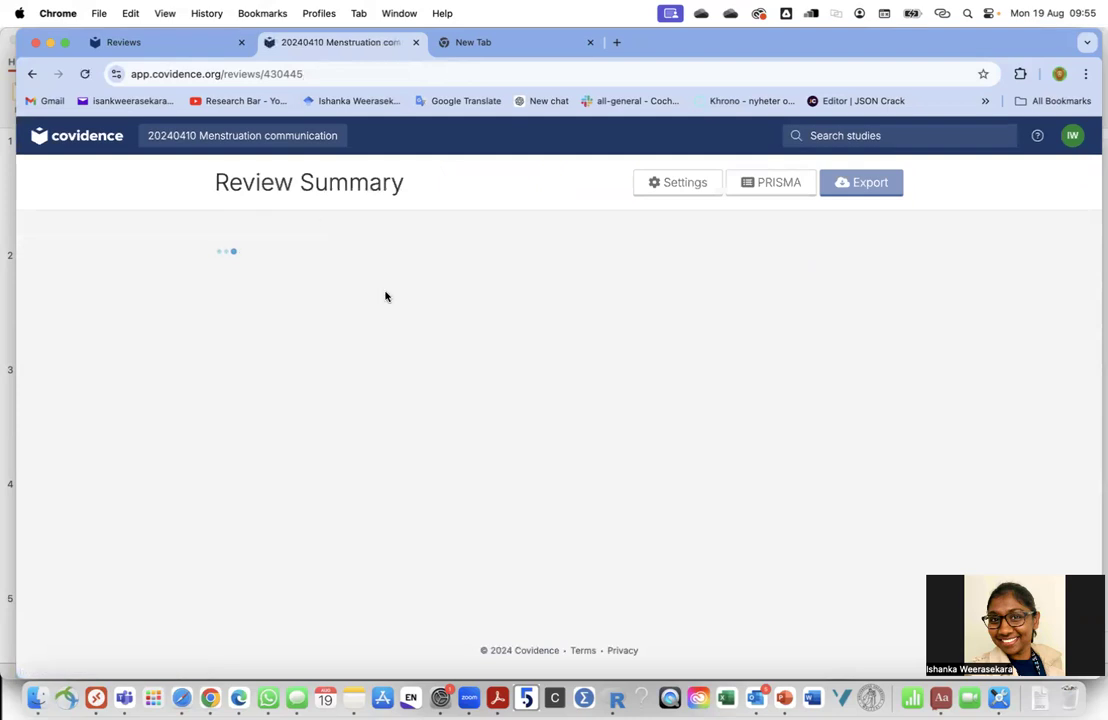
scroll(384, 296, down, 2)
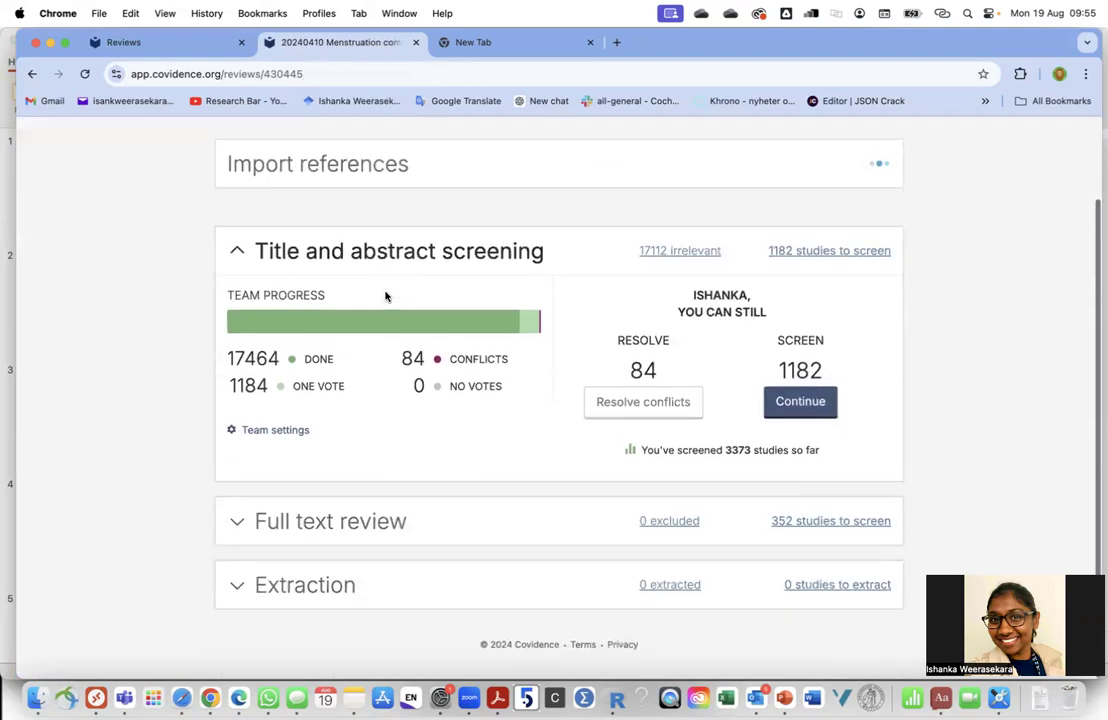
click(370, 535)
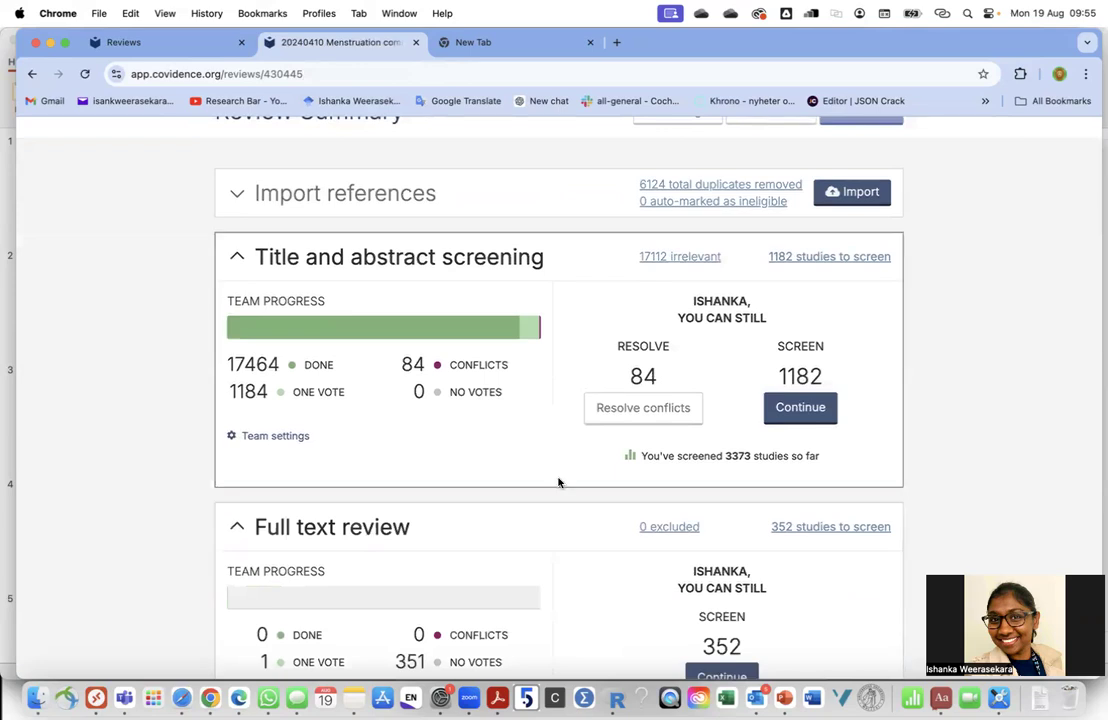
scroll(555, 500, down, 5)
scroll(525, 494, up, 5)
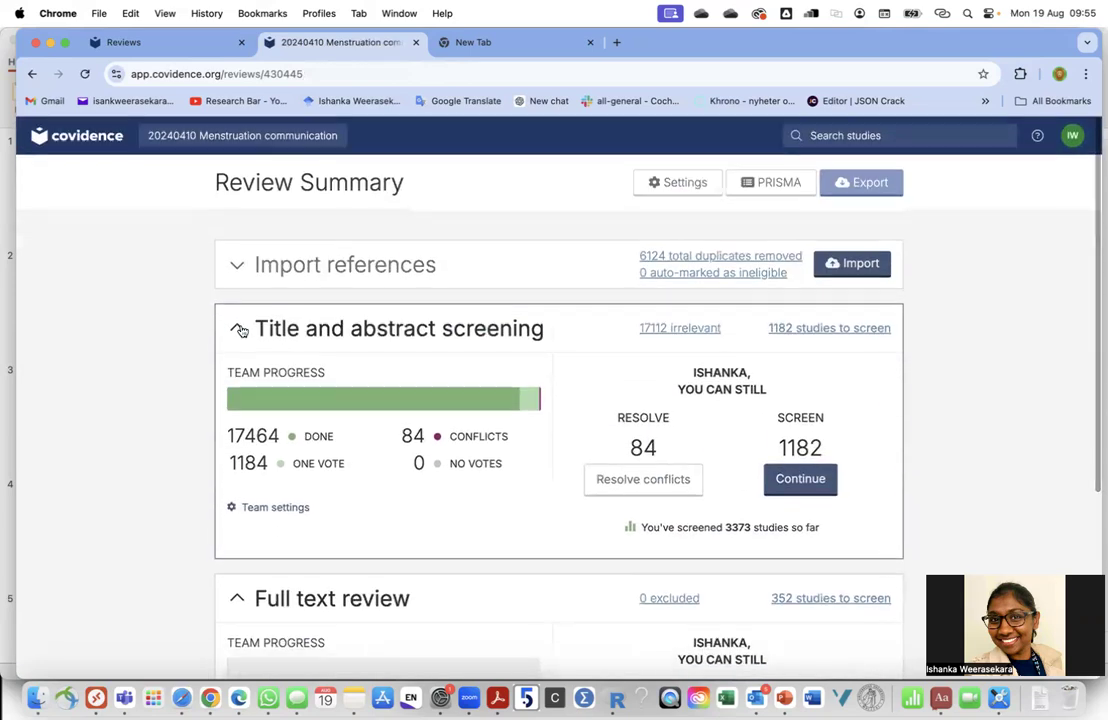
click(292, 350)
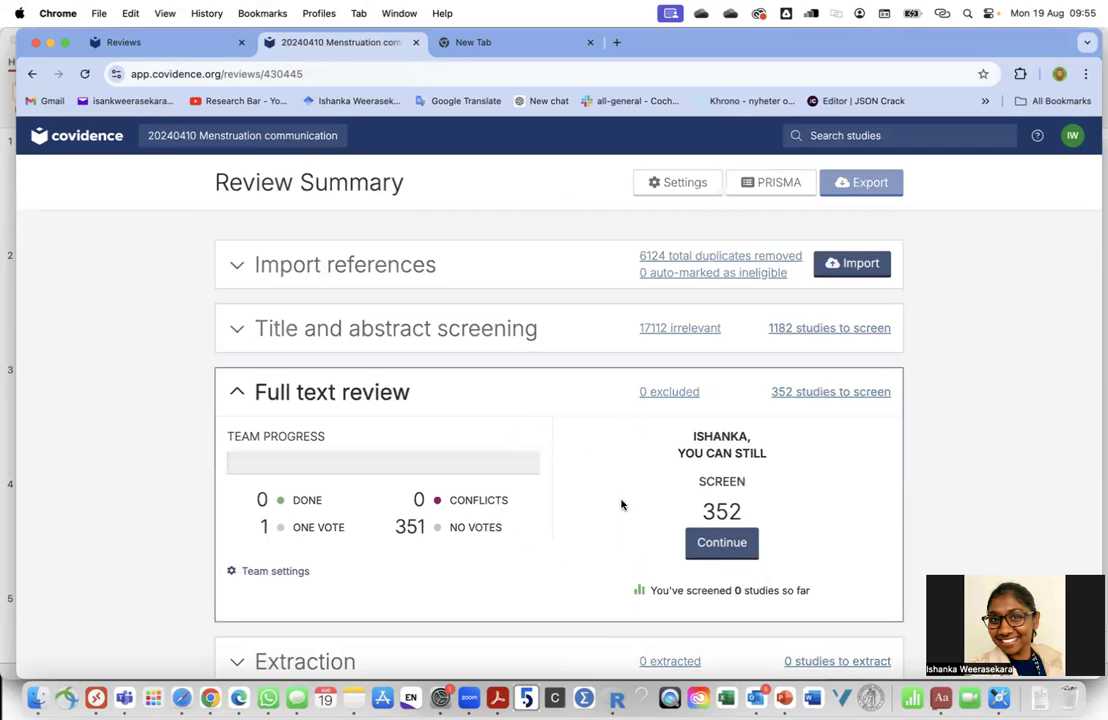
Open the 352 full-text studies to screen and scroll back to #17242 Mohamed 2018
click(735, 556)
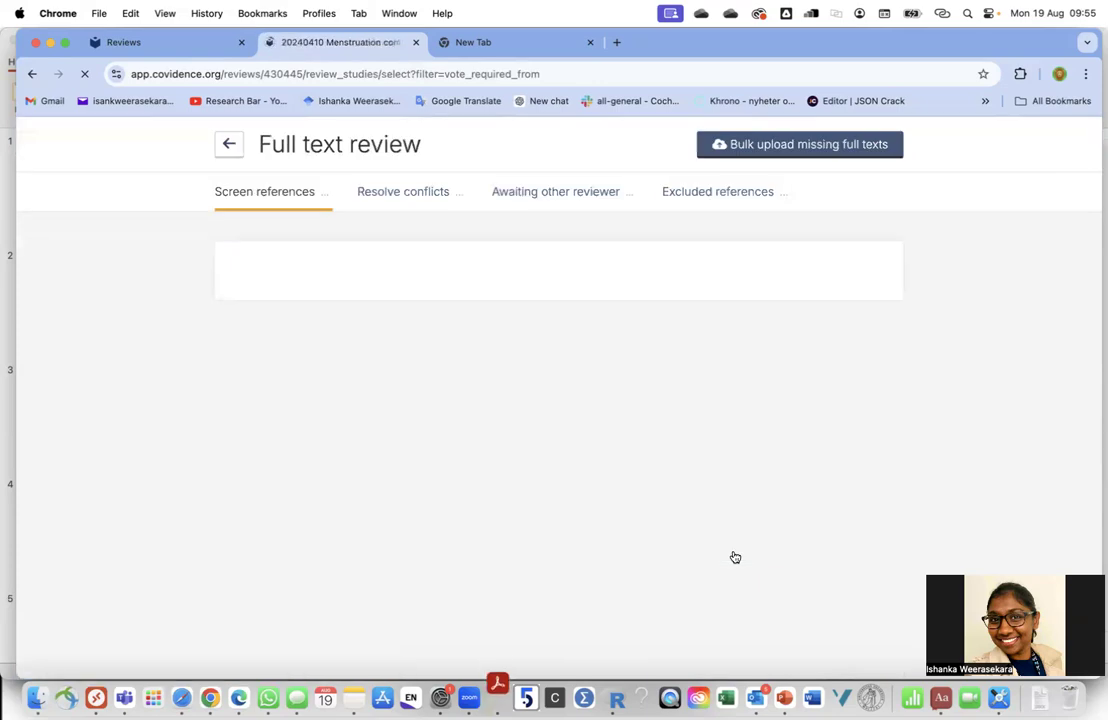
scroll(593, 484, down, 3)
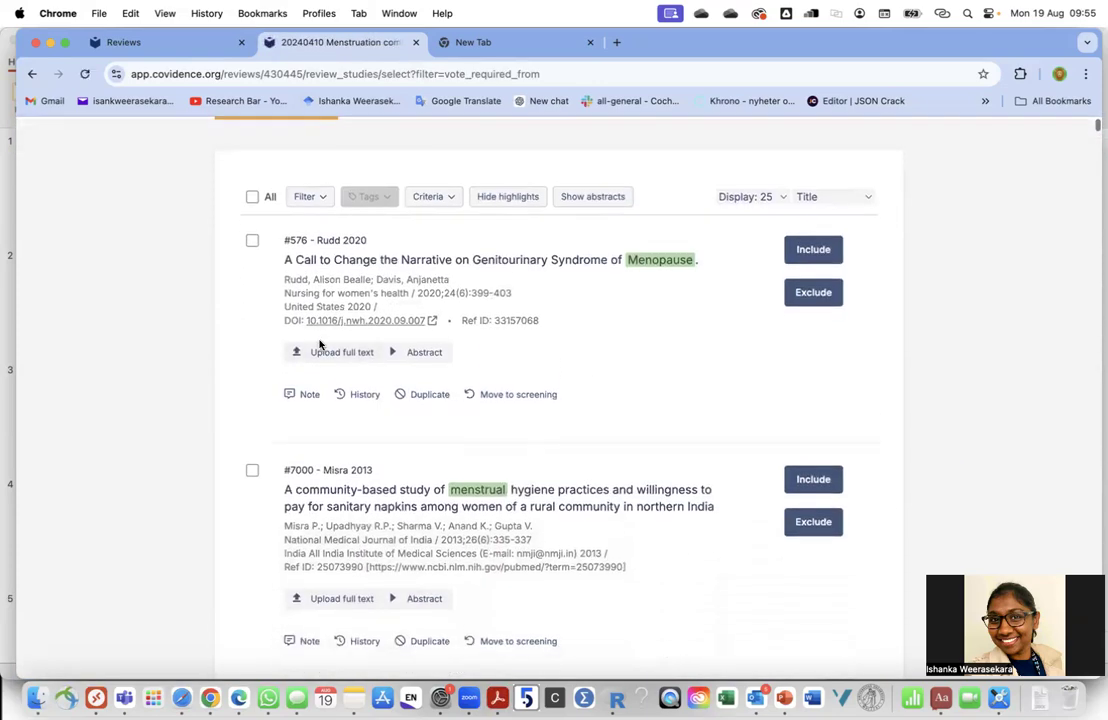
scroll(343, 598, down, 15)
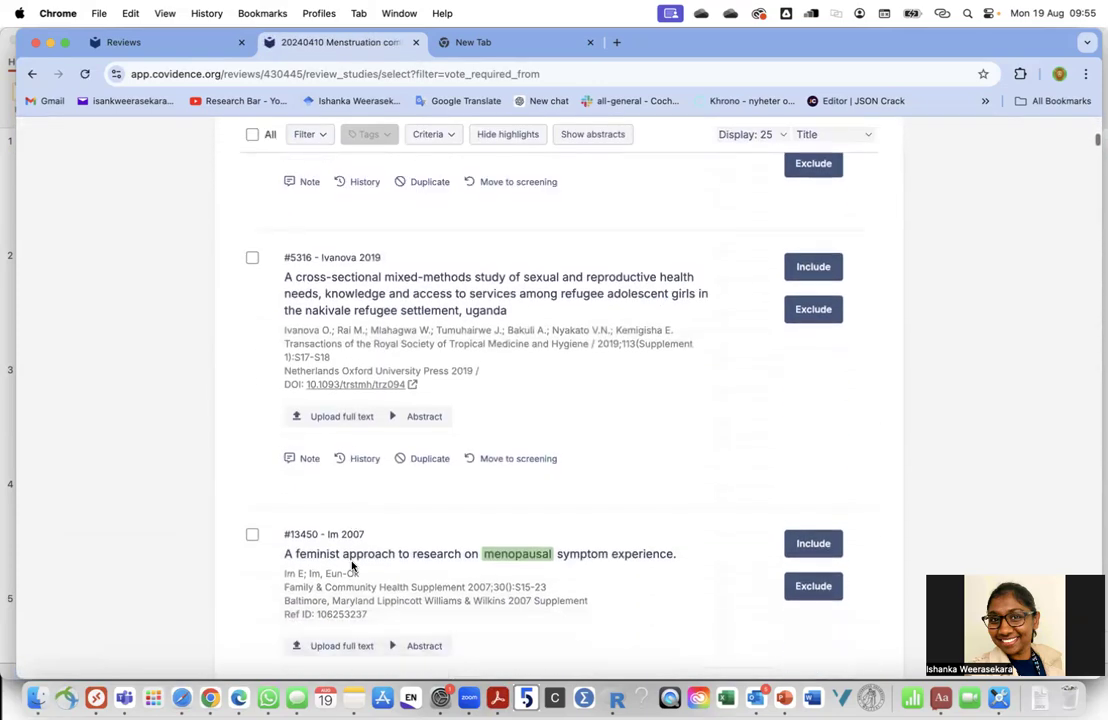
scroll(350, 566, down, 10)
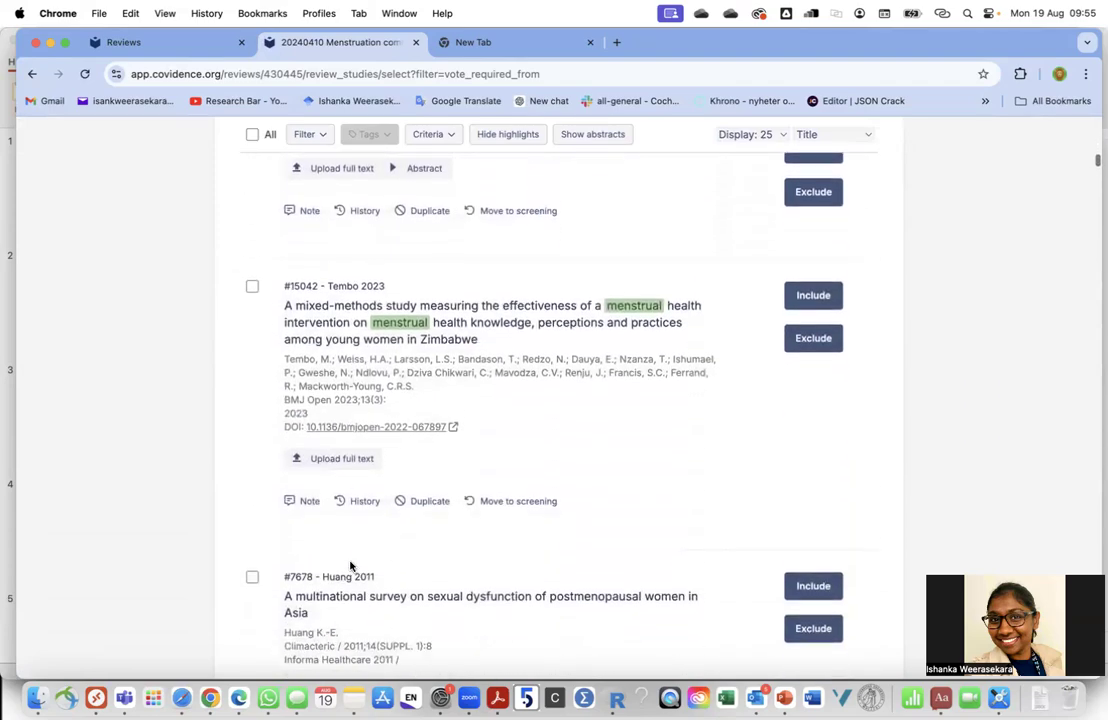
scroll(351, 567, down, 15)
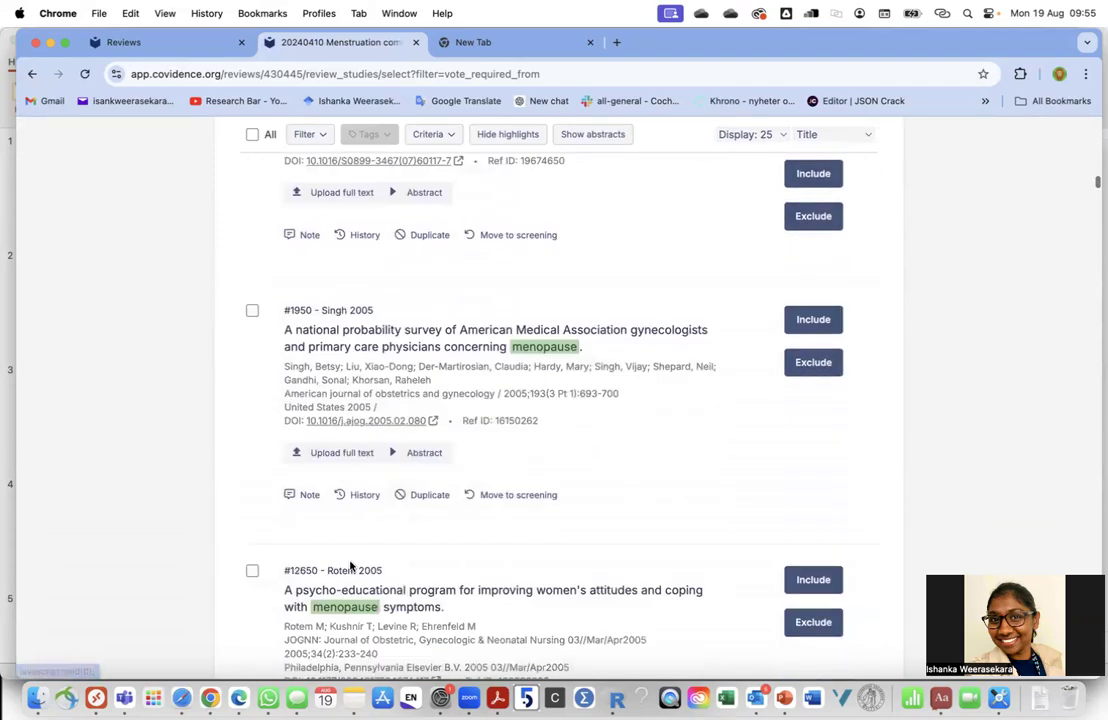
scroll(350, 566, up, 5)
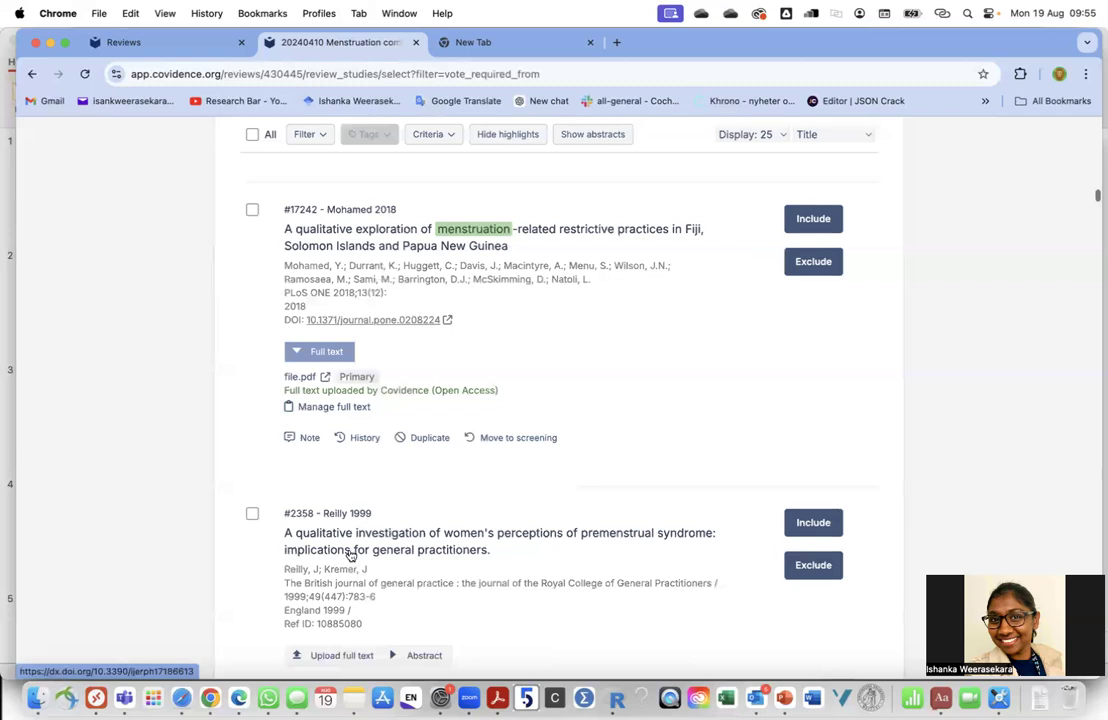
scroll(305, 535, up, 4)
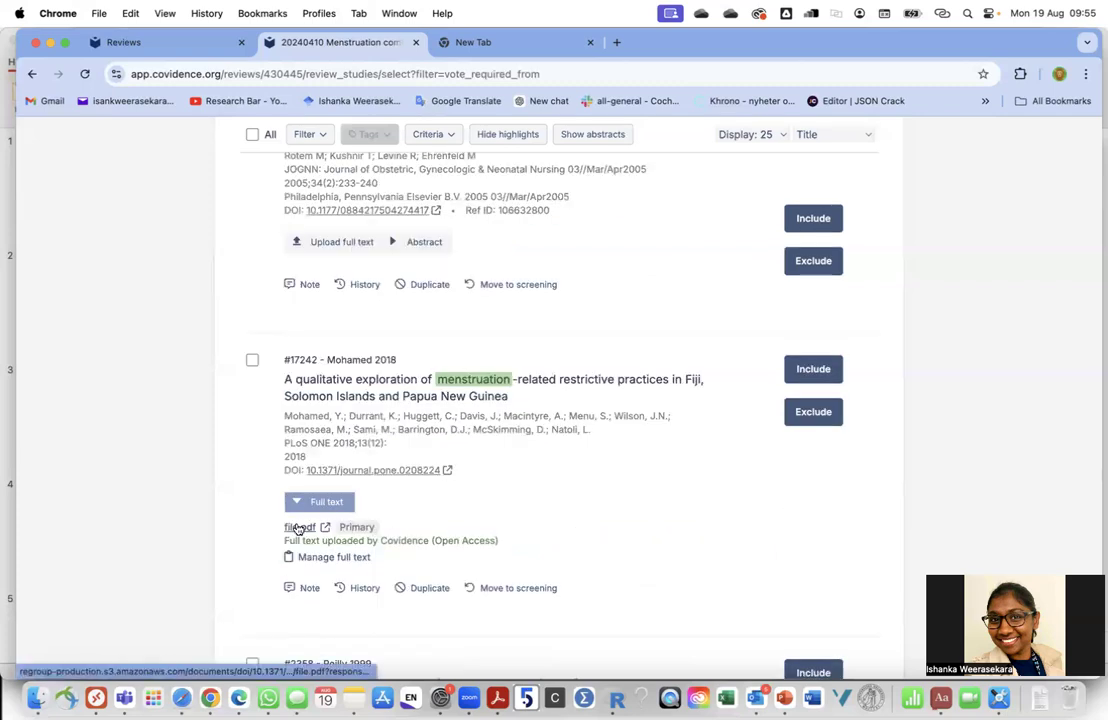
Open Mohamed 2018's file.pdf and read from the abstract down to page 5
click(298, 528)
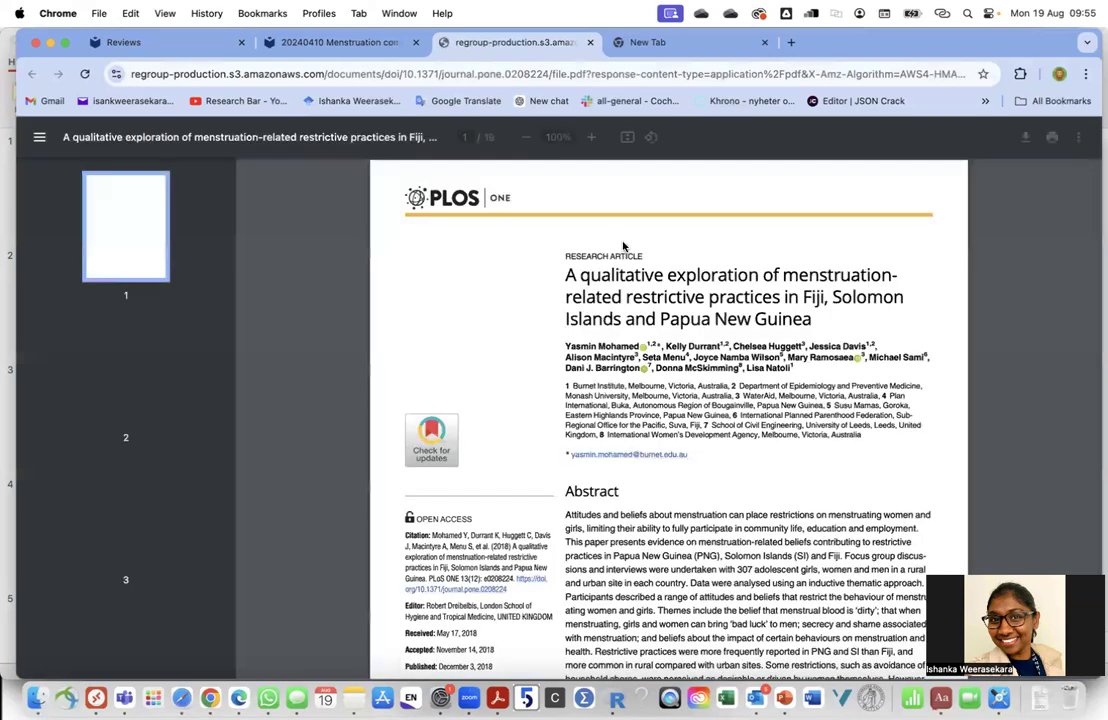
scroll(630, 393, down, 3)
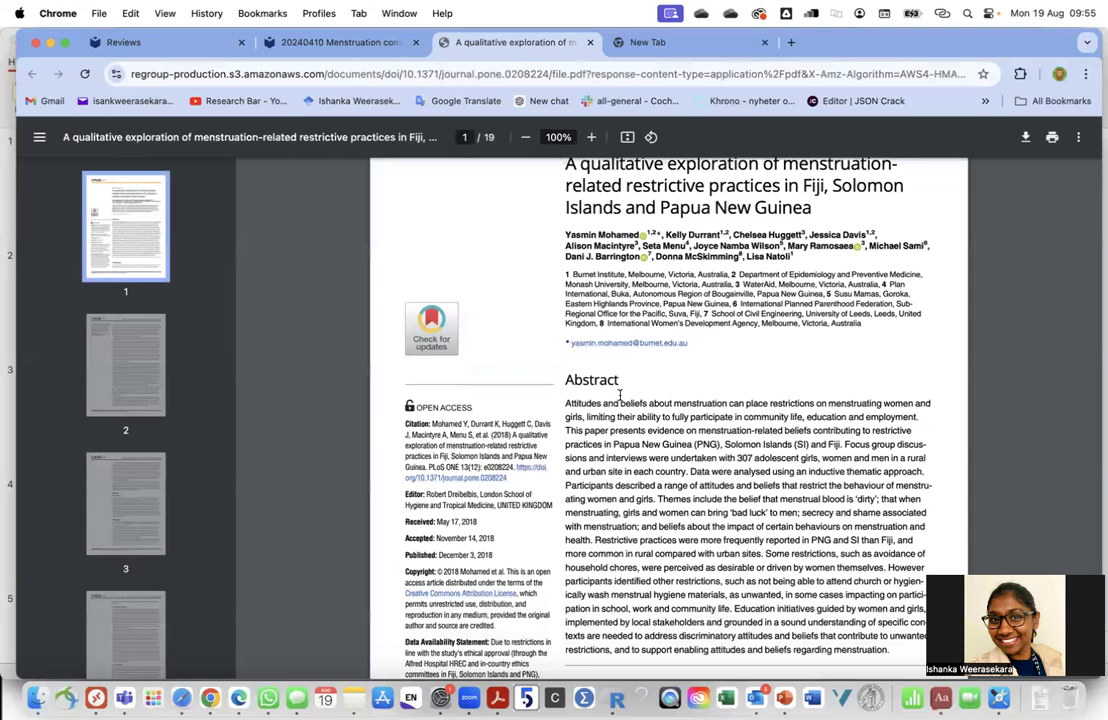
scroll(577, 219, up, 1)
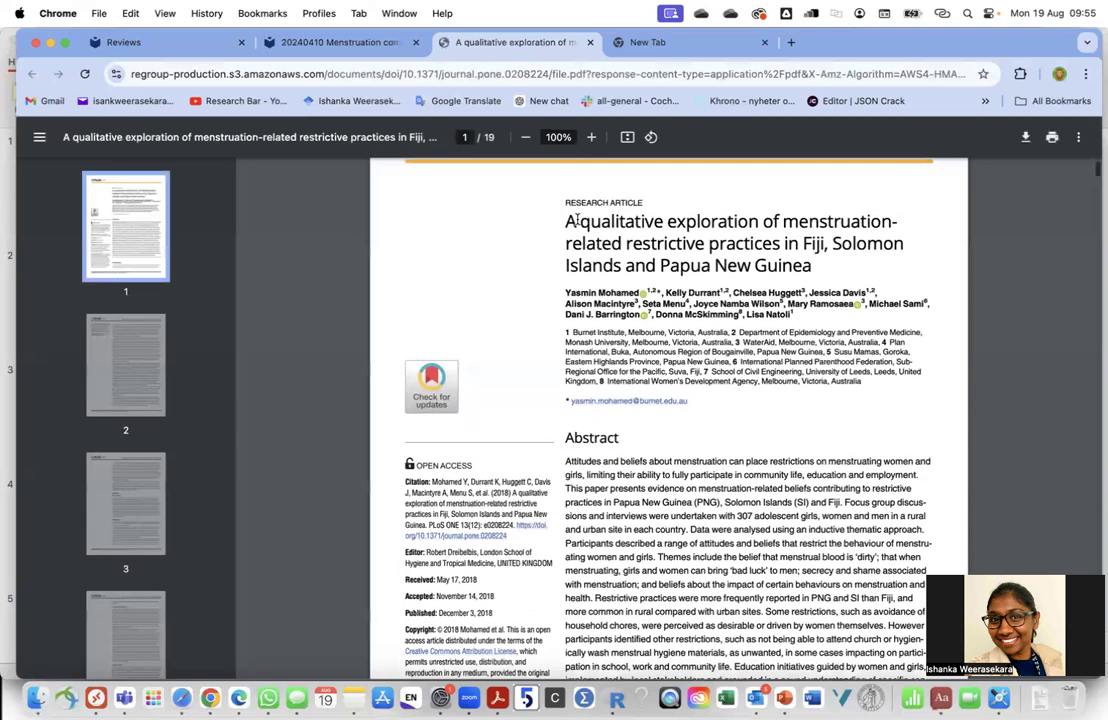
scroll(641, 605, down, 2)
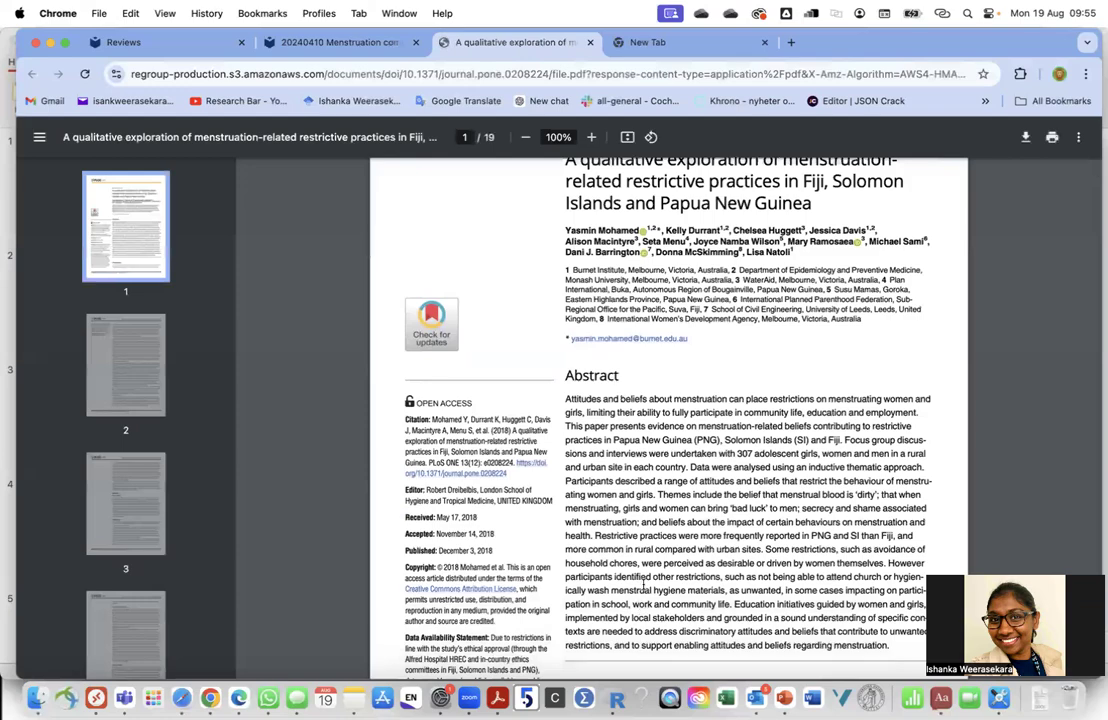
scroll(643, 588, down, 15)
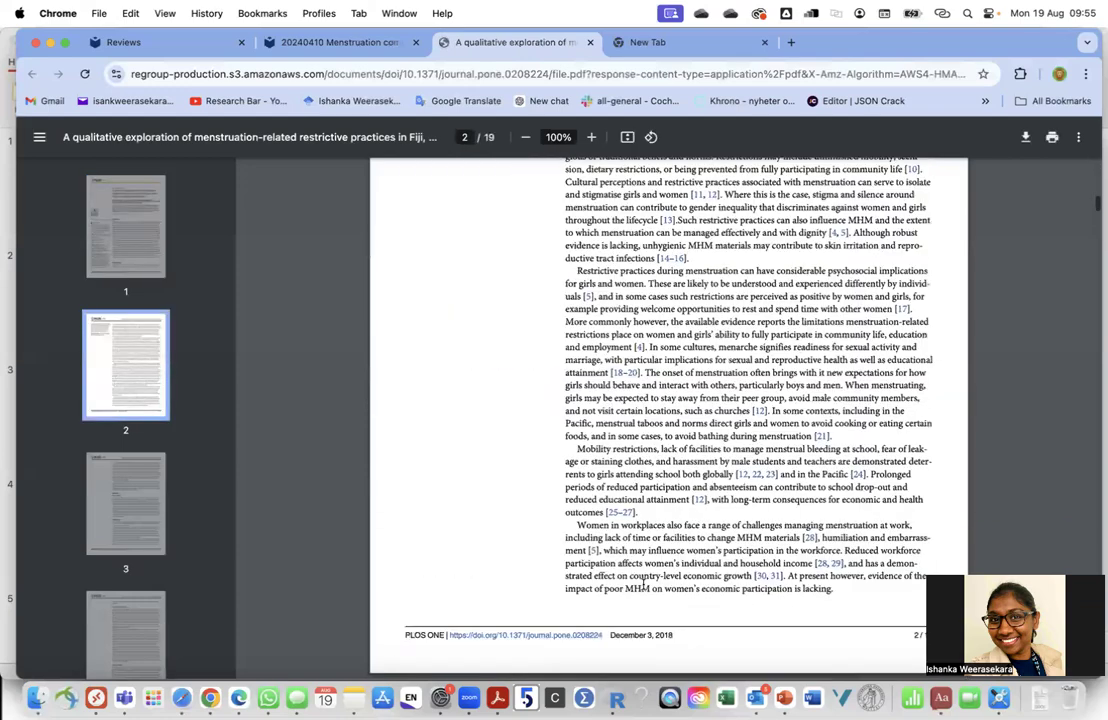
scroll(643, 588, down, 20)
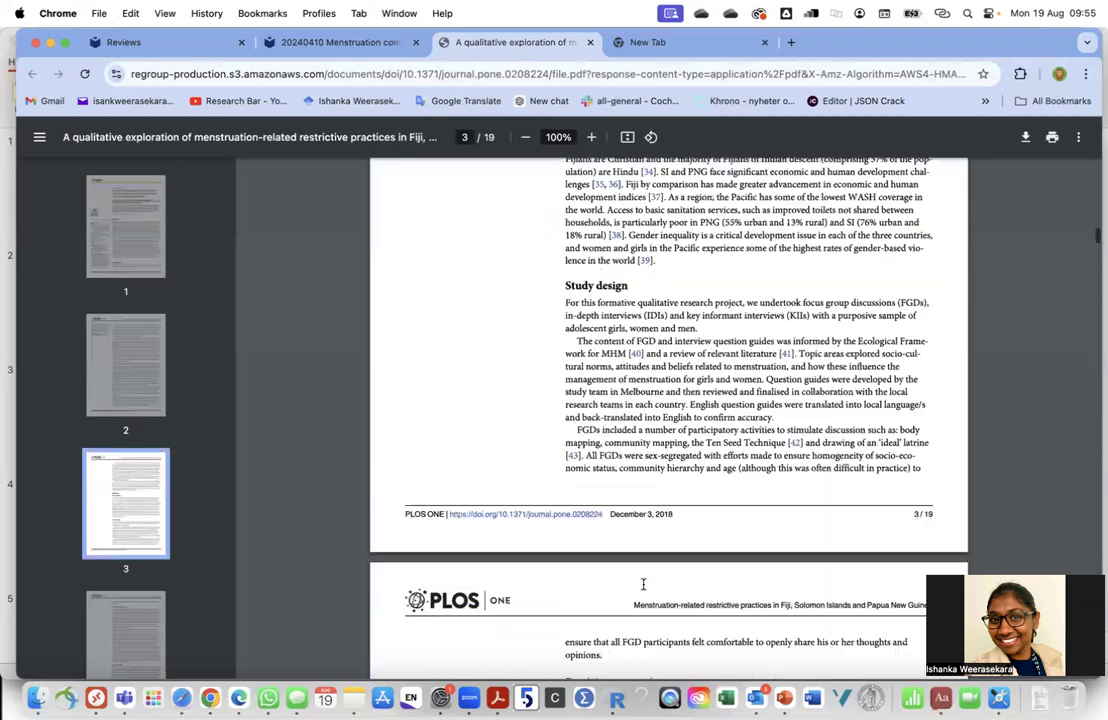
scroll(643, 585, down, 10)
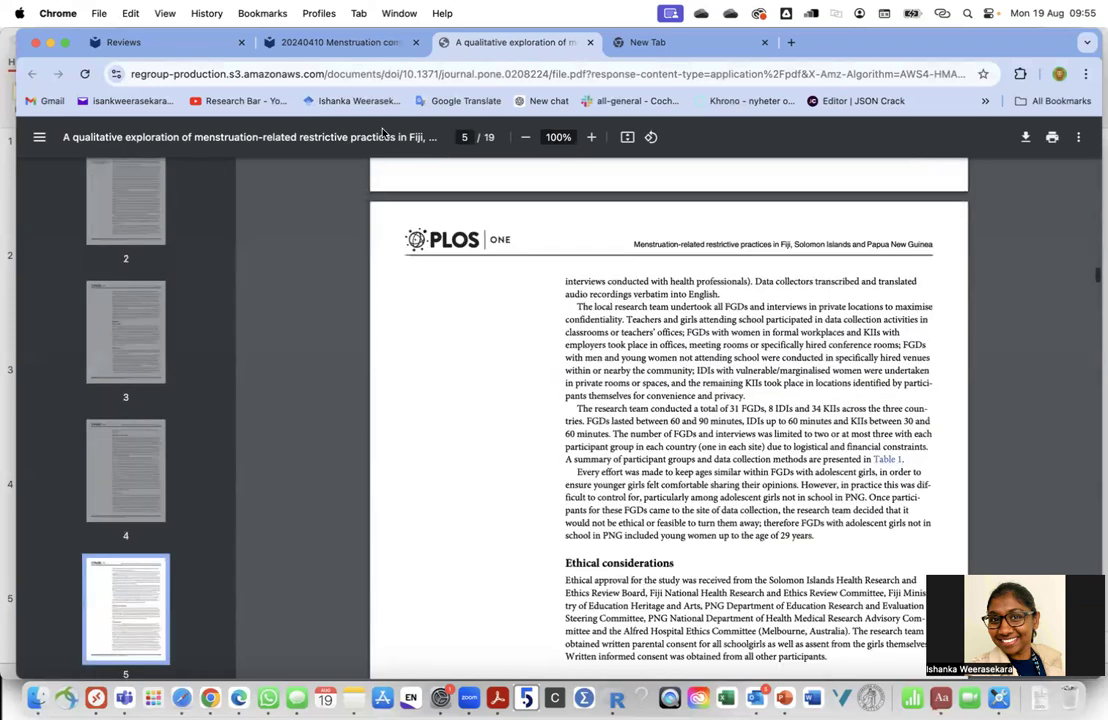
Back in Covidence, exclude Mohamed 2018 (#17242) and bring up the exclusion reason list
click(355, 45)
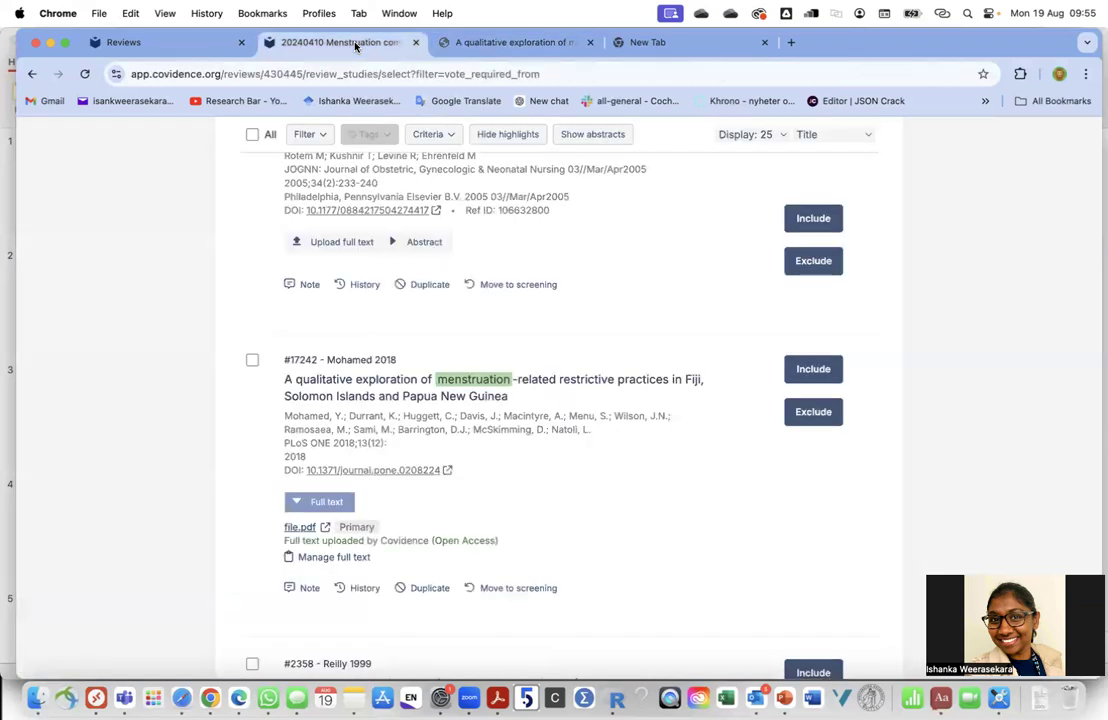
click(799, 220)
scroll(688, 267, up, 1)
scroll(730, 304, down, 3)
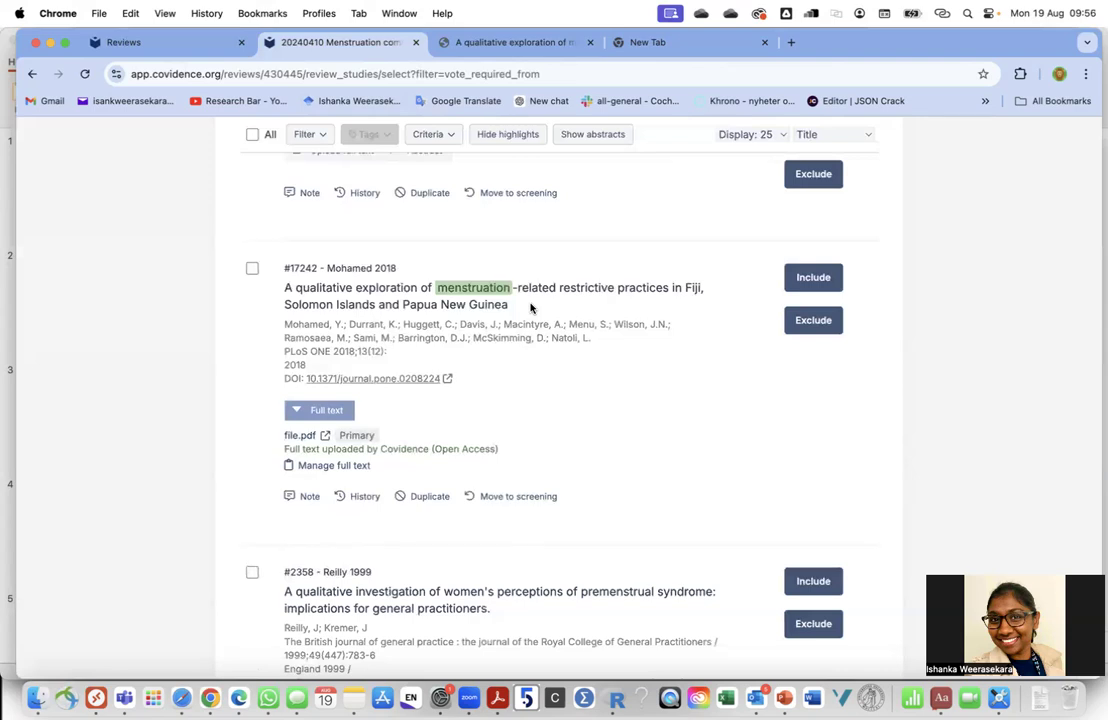
click(801, 321)
click(802, 324)
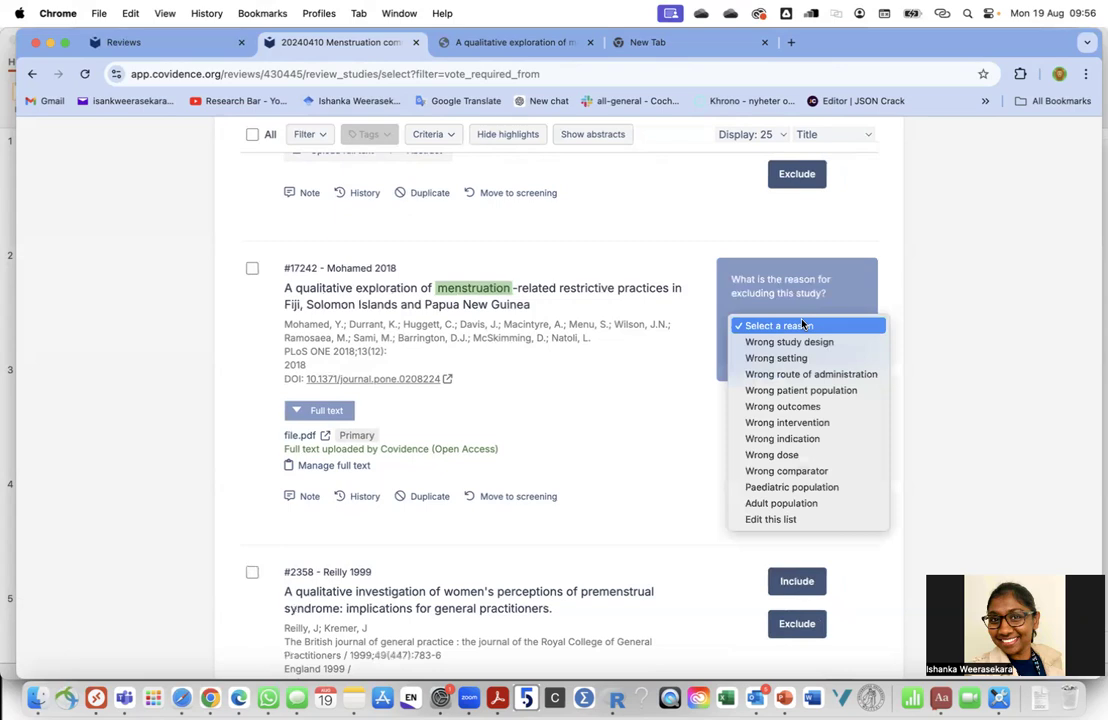
click(780, 521)
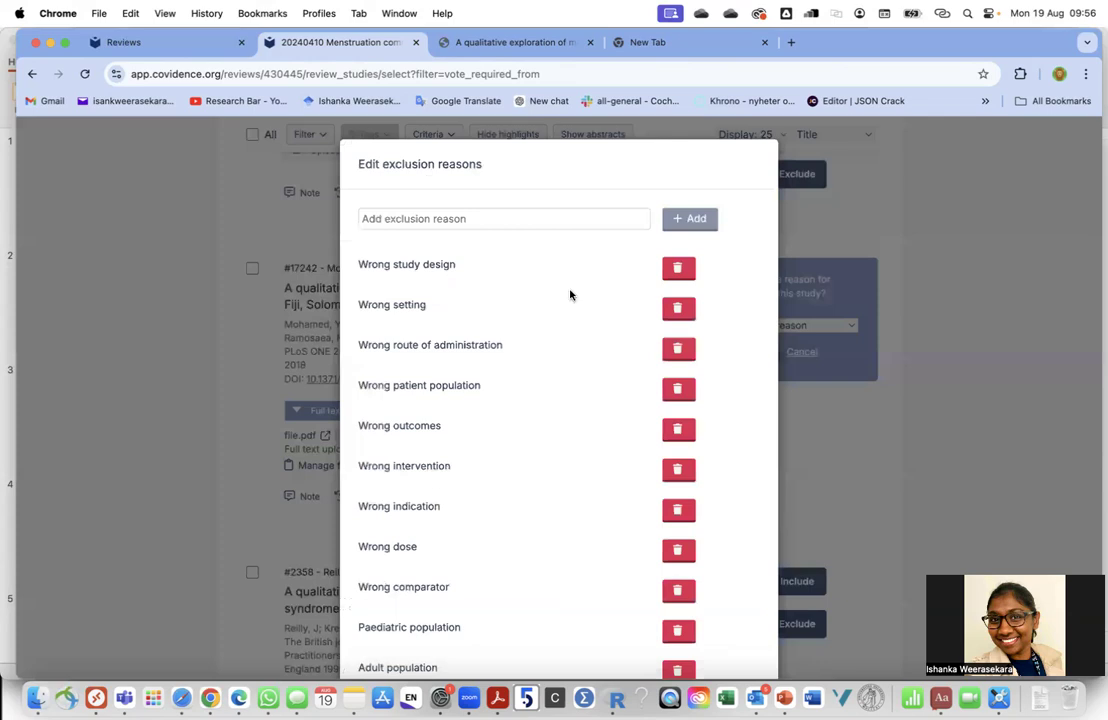
click(407, 218)
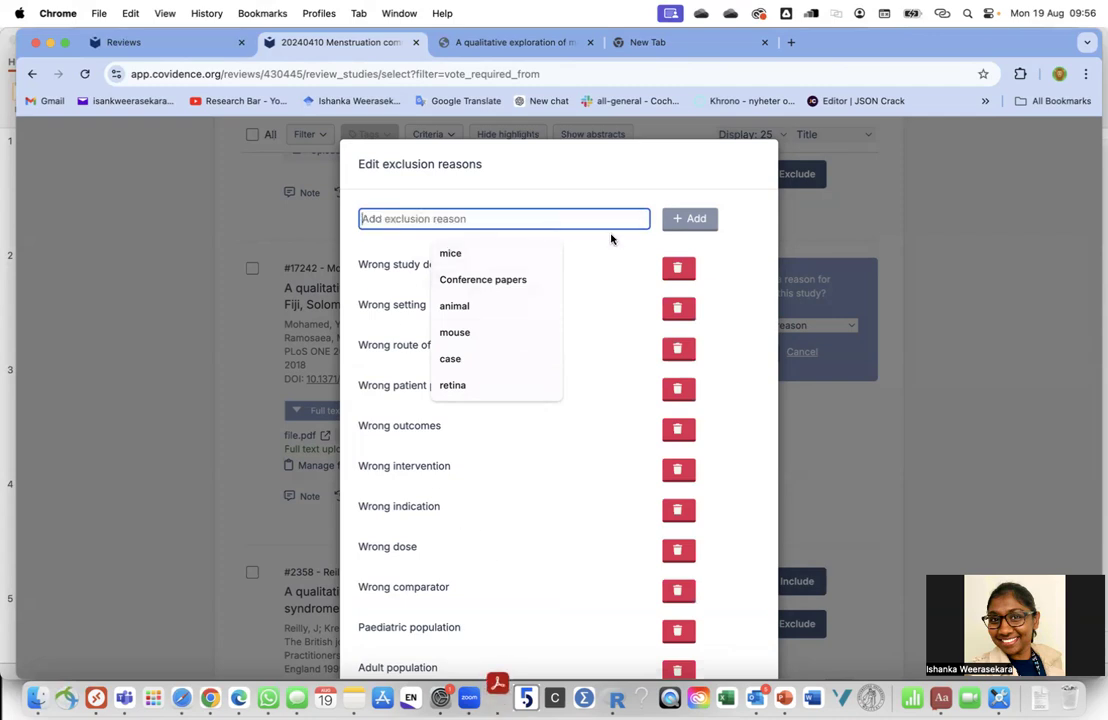
click(1004, 317)
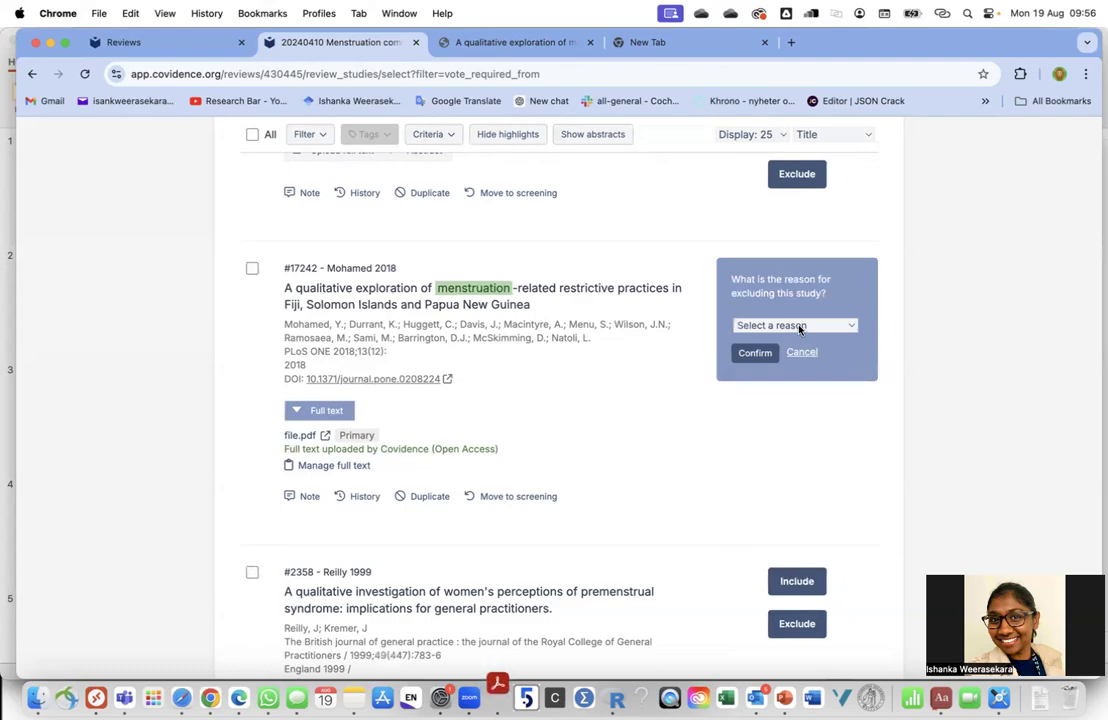
click(799, 326)
click(932, 366)
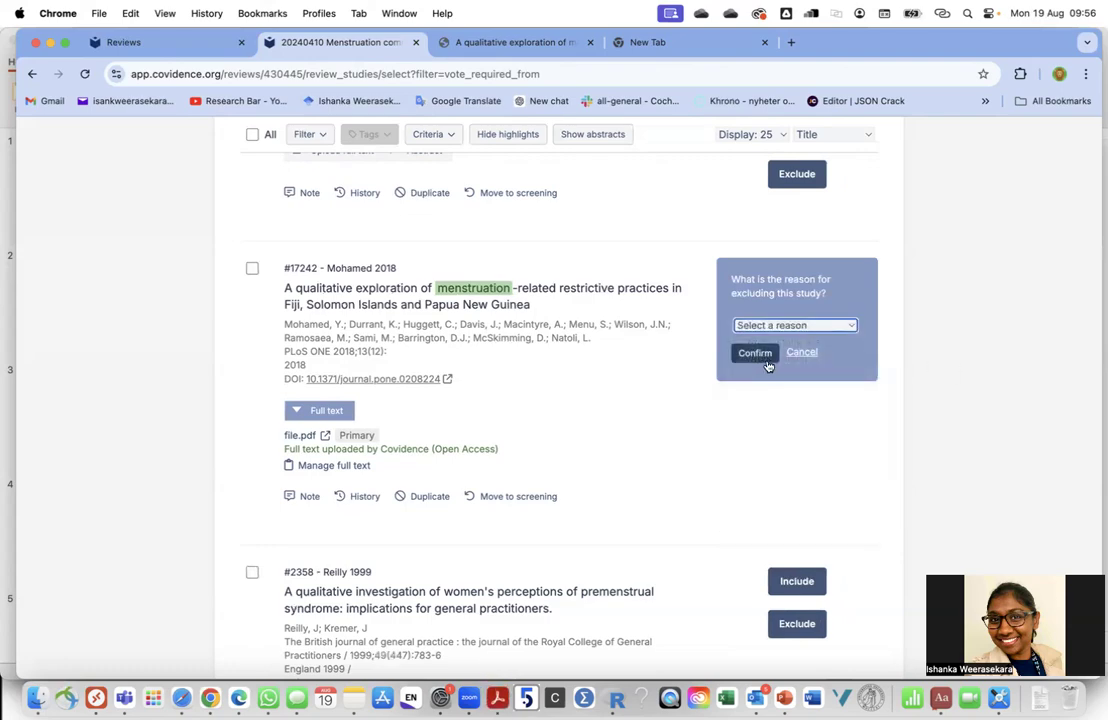
scroll(626, 408, up, 10)
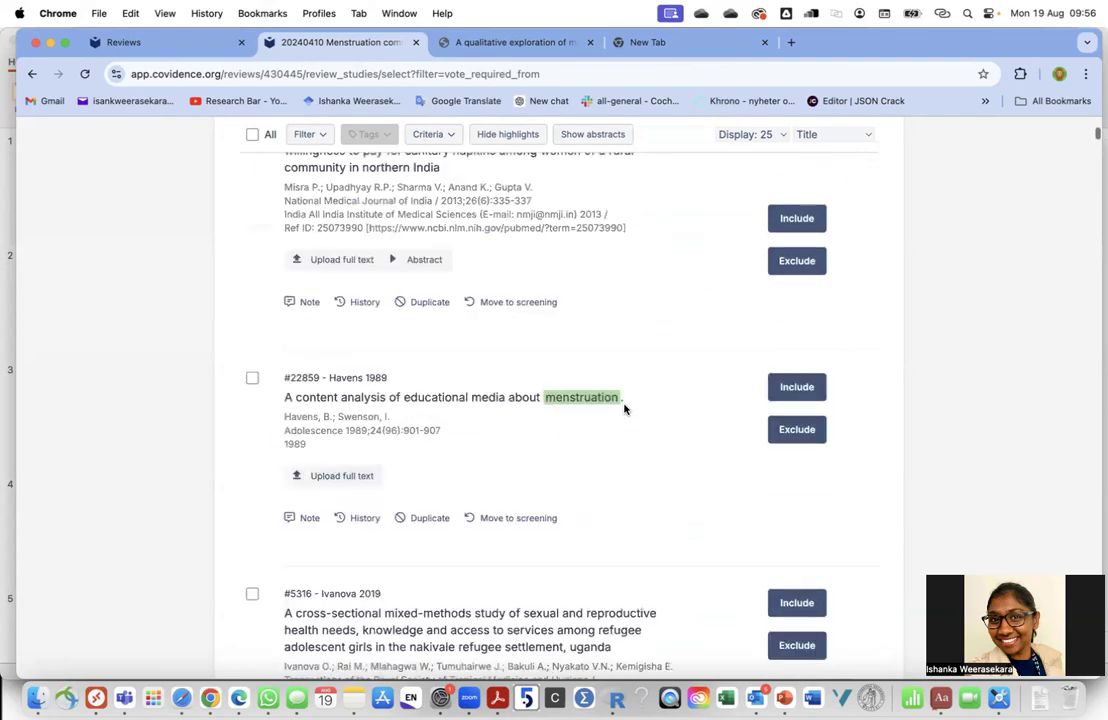
scroll(624, 408, up, 5)
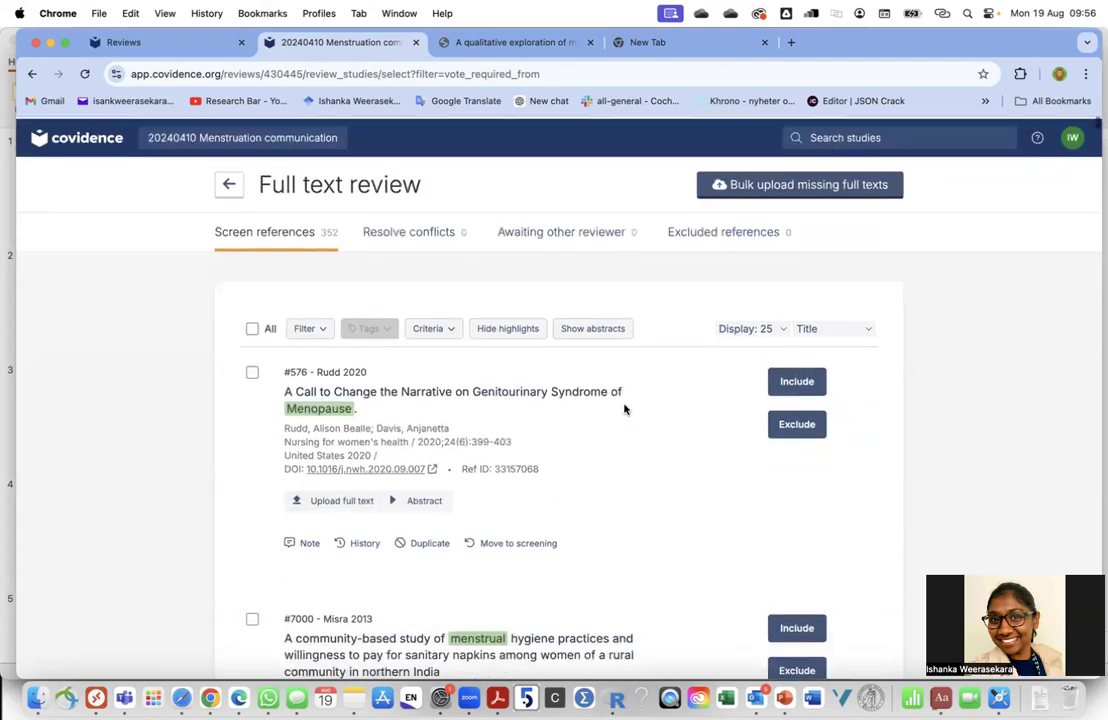
Open the PRISMA diagram with sources shown, selecting the 24856 imported total and per-database counts
click(232, 185)
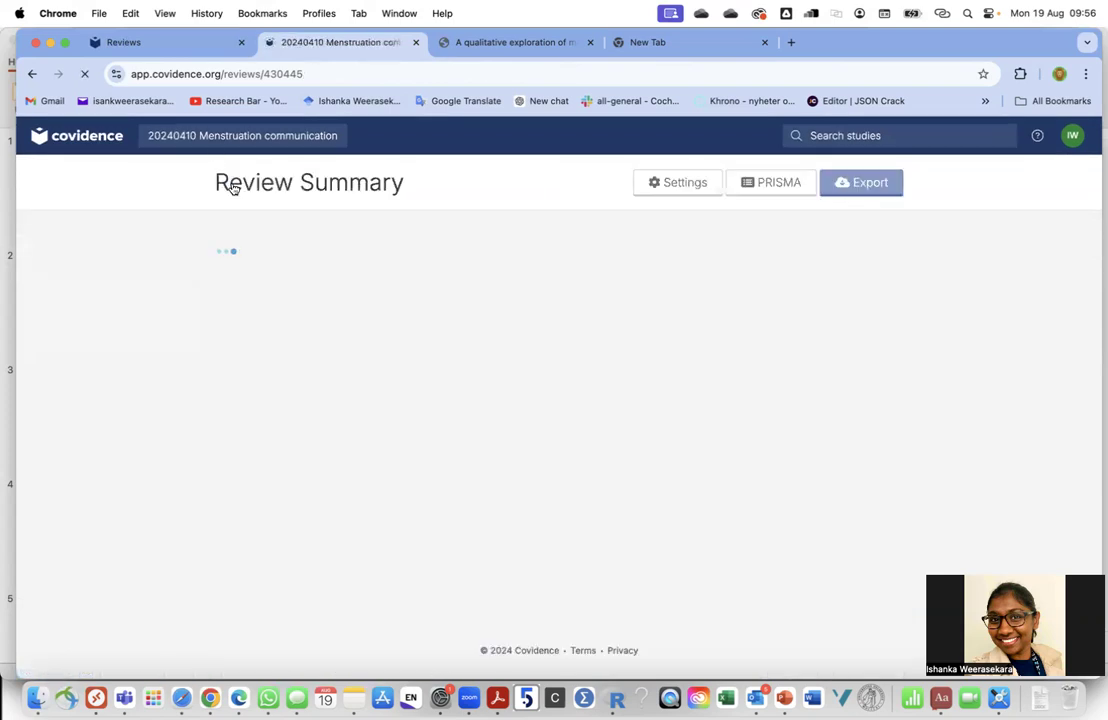
click(778, 185)
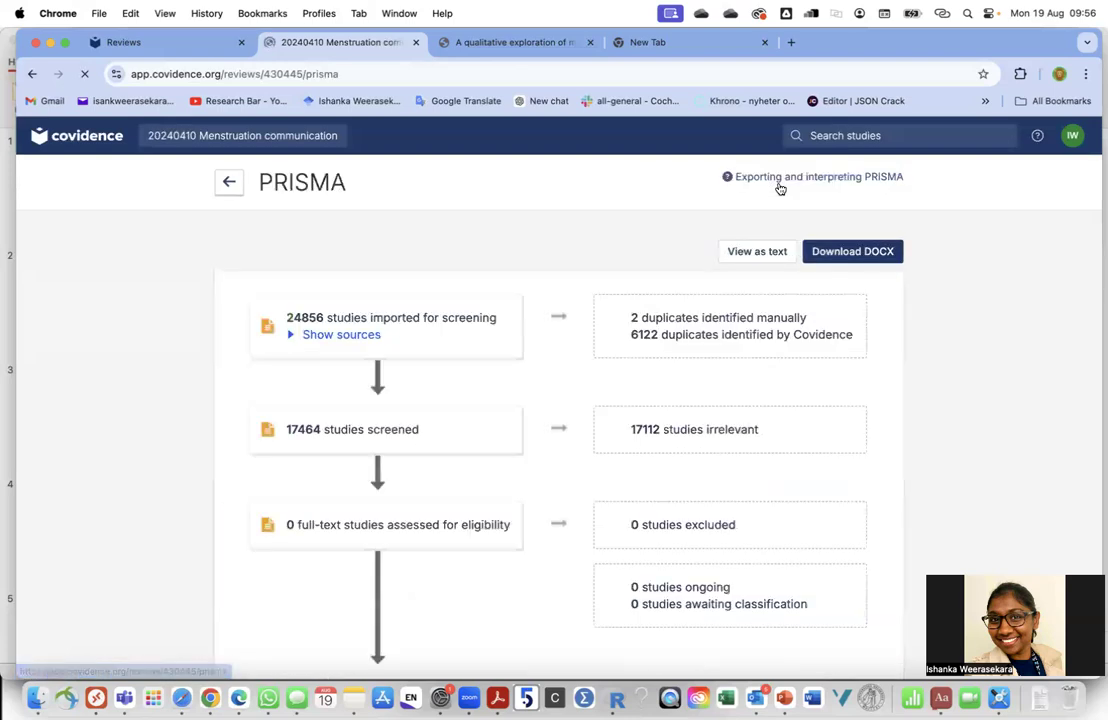
scroll(428, 408, down, 2)
scroll(428, 408, down, 1)
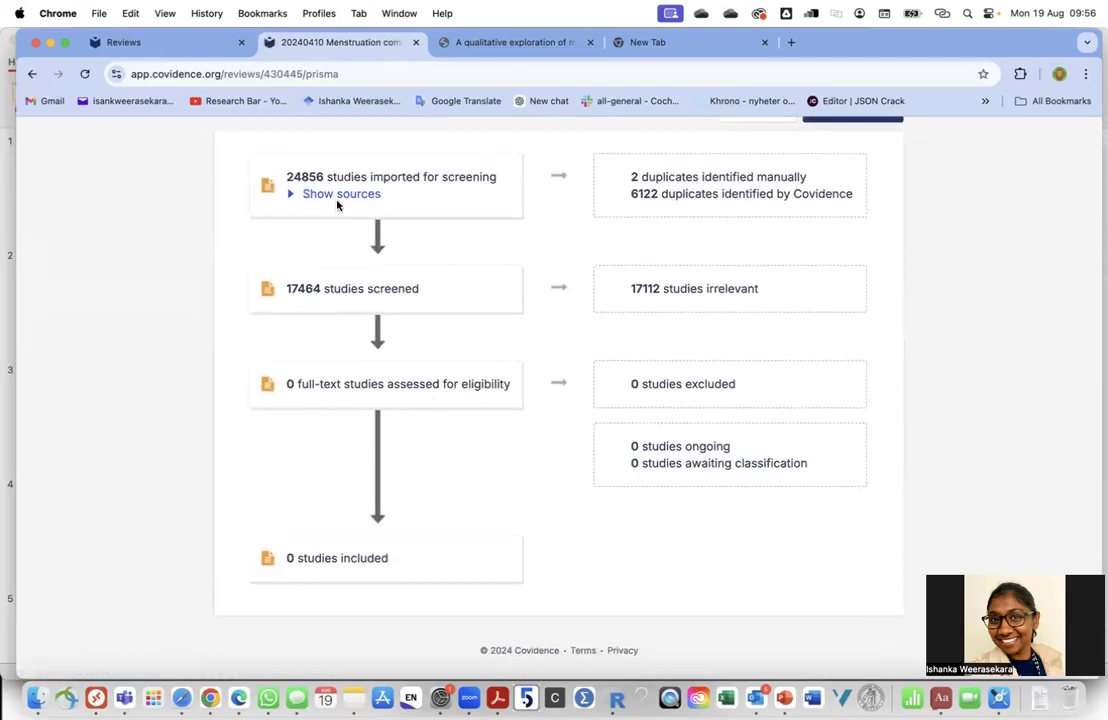
click(340, 194)
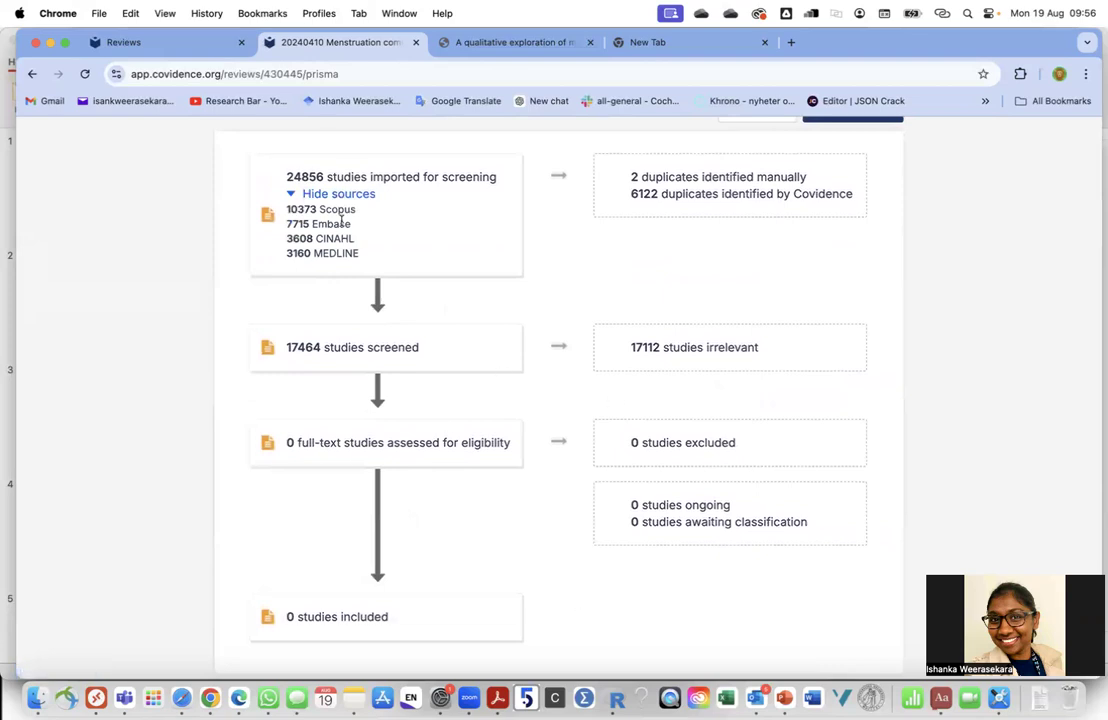
drag(283, 178, 455, 179)
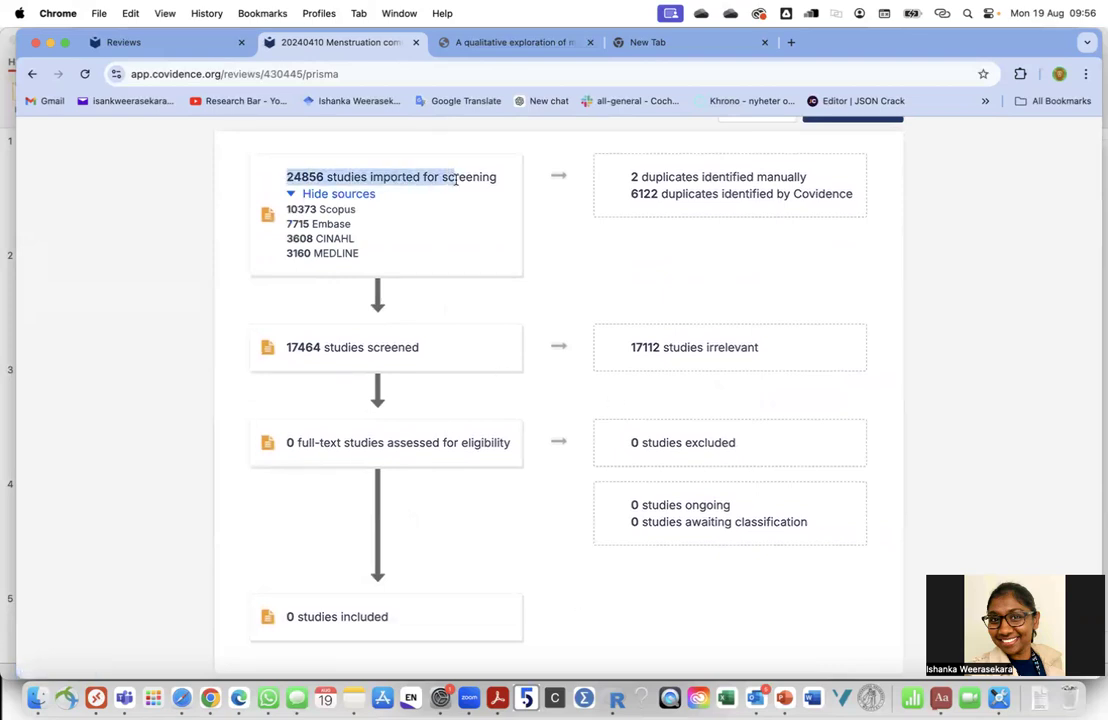
drag(284, 205, 307, 258)
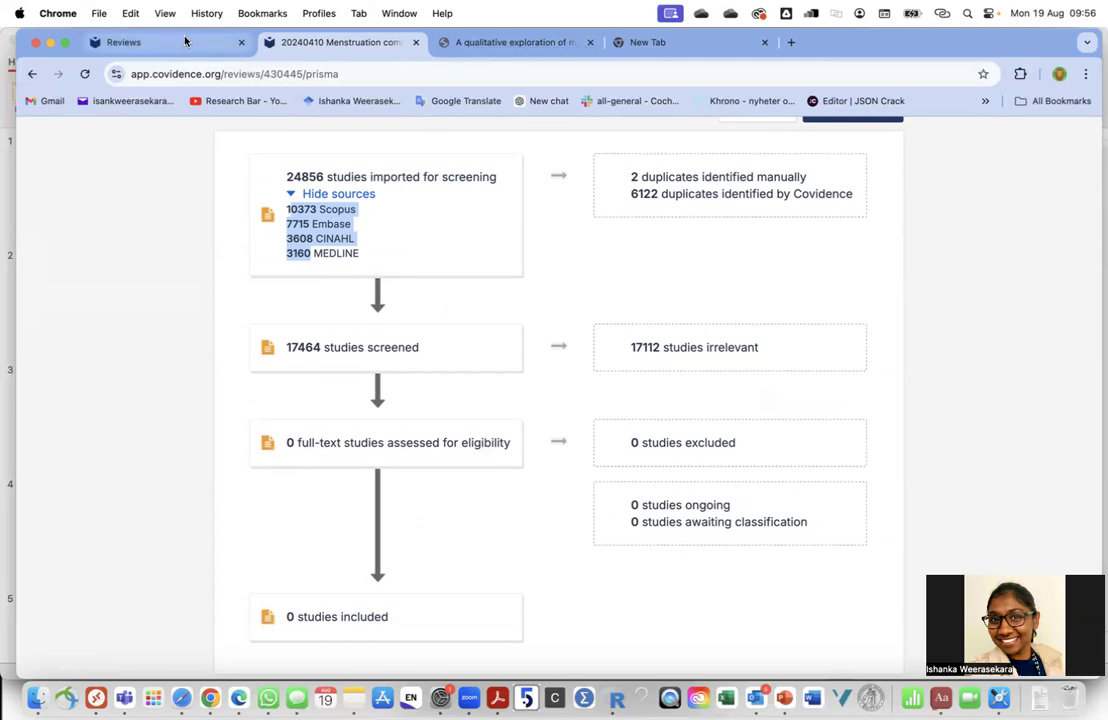
From the Reviews list, open the 20230919 Meliodosis Scoping review's summary
click(125, 42)
scroll(346, 396, down, 10)
scroll(346, 396, down, 15)
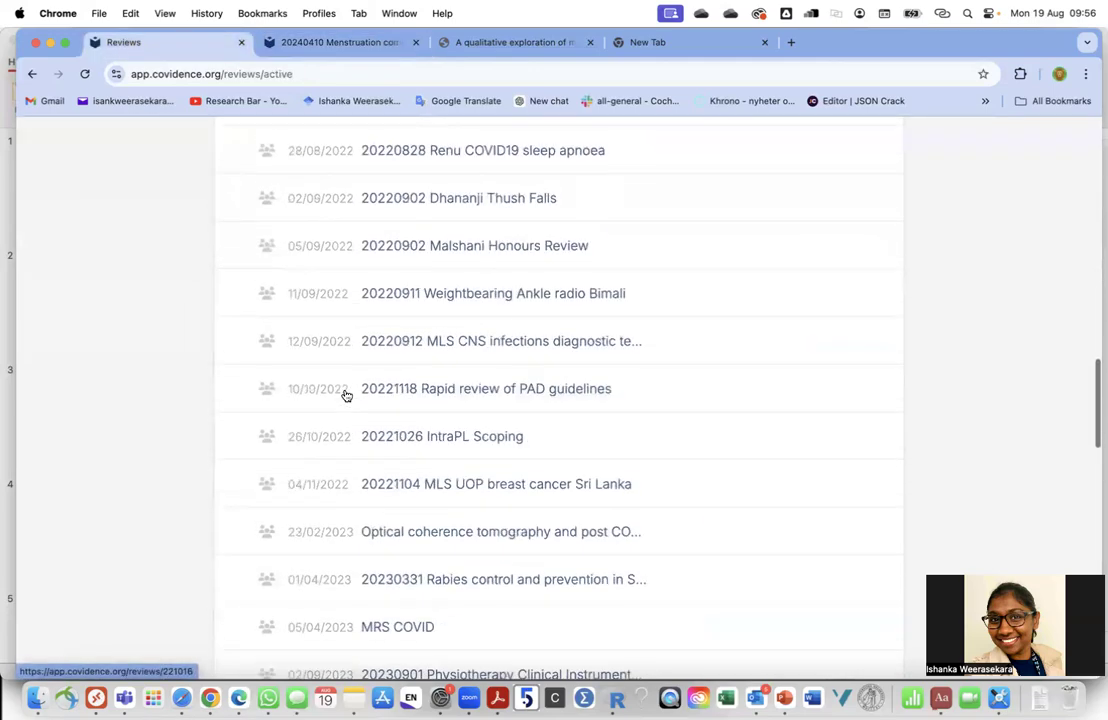
scroll(346, 396, down, 2)
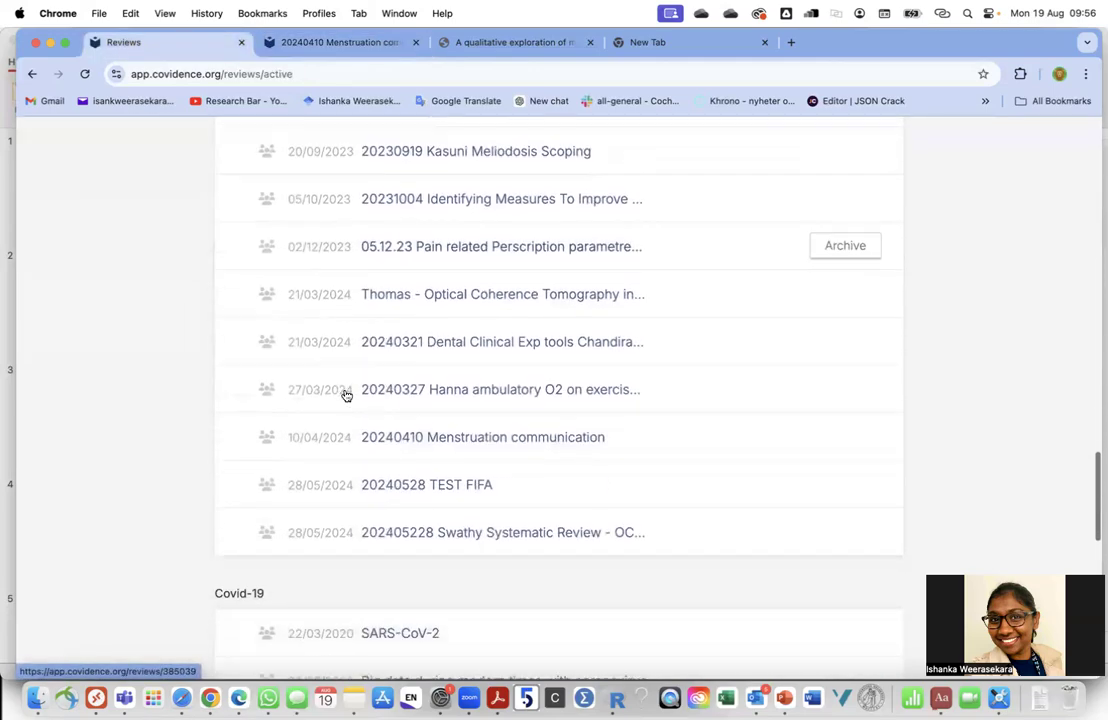
scroll(346, 396, up, 3)
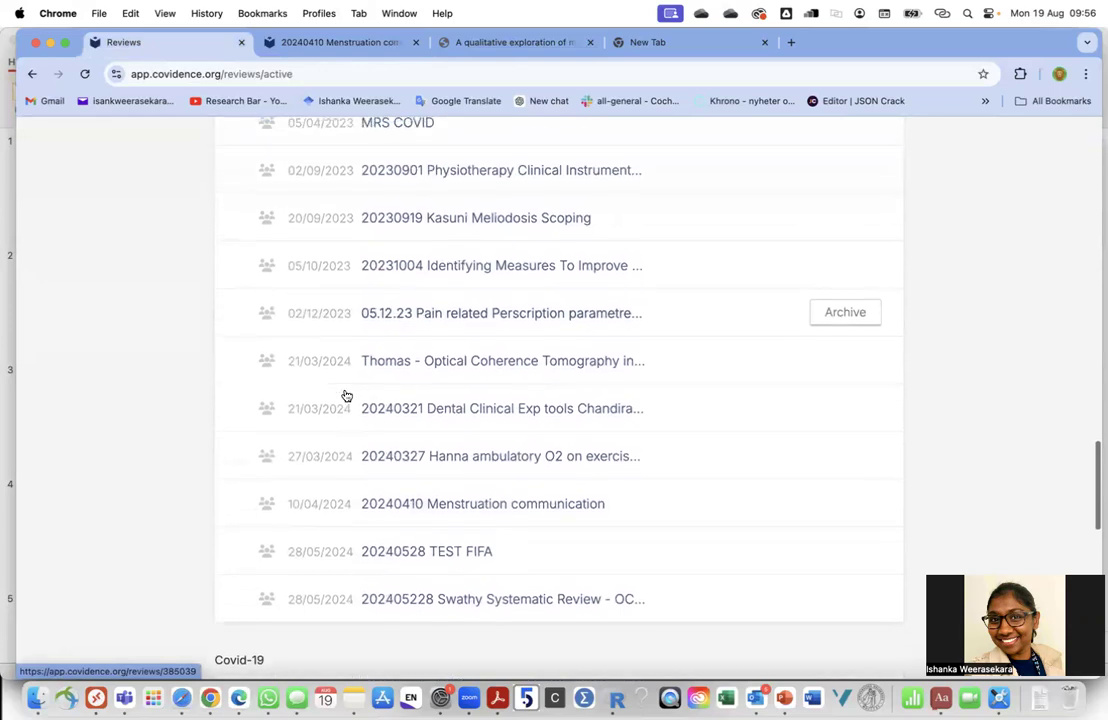
scroll(346, 396, up, 3)
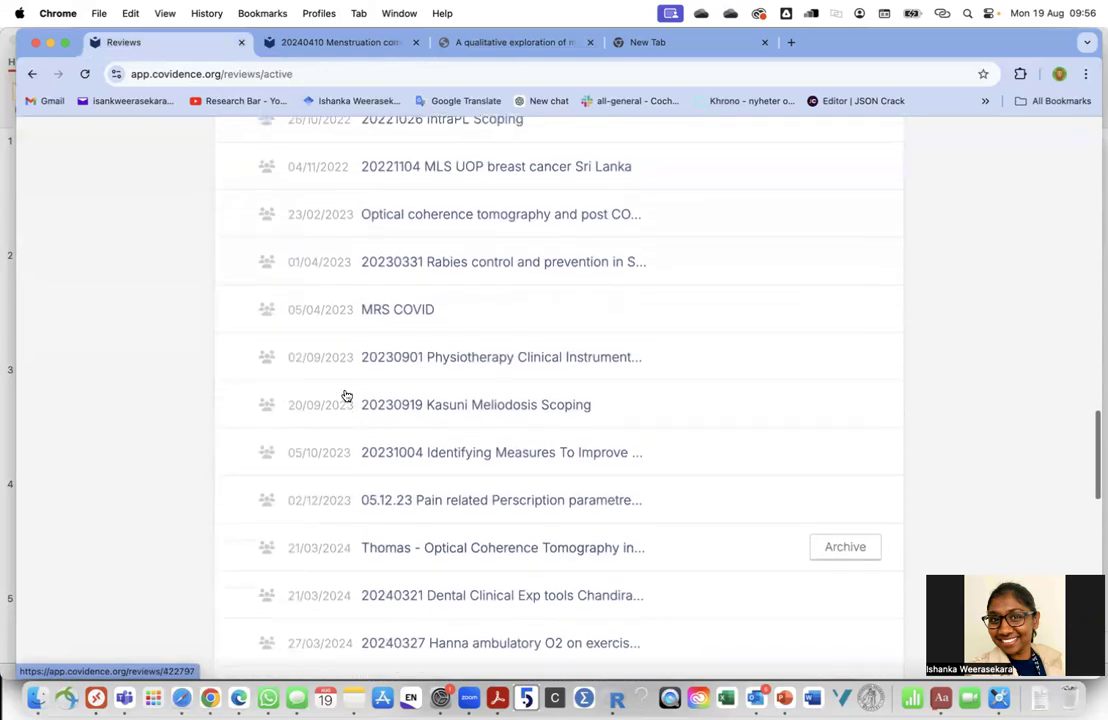
click(435, 476)
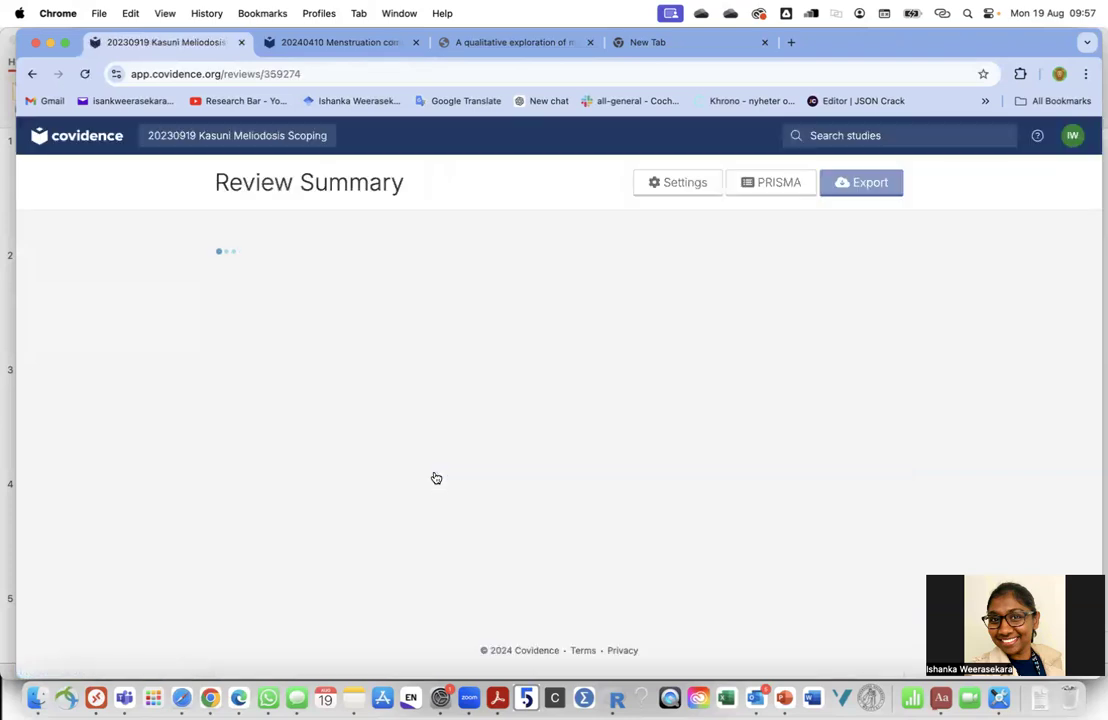
Open the PRISMA diagram, show reasons for the 130 excluded studies, and highlight '42 Non musculoskeletal presentations'
scroll(436, 480, down, 2)
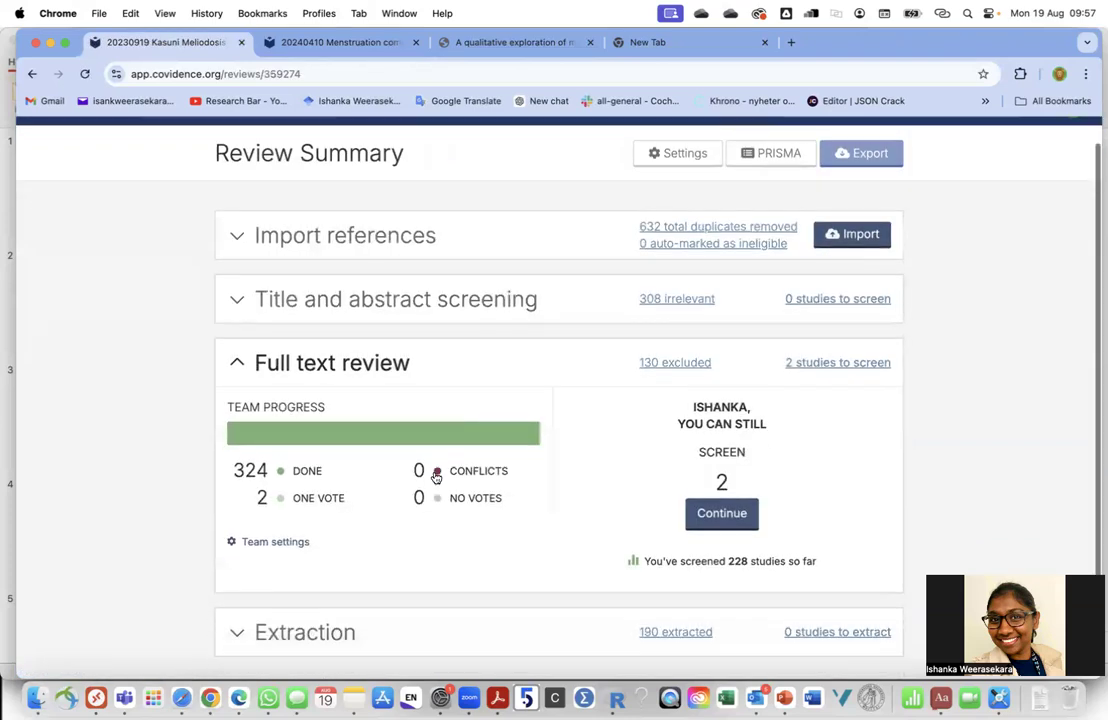
scroll(670, 239, up, 2)
click(757, 186)
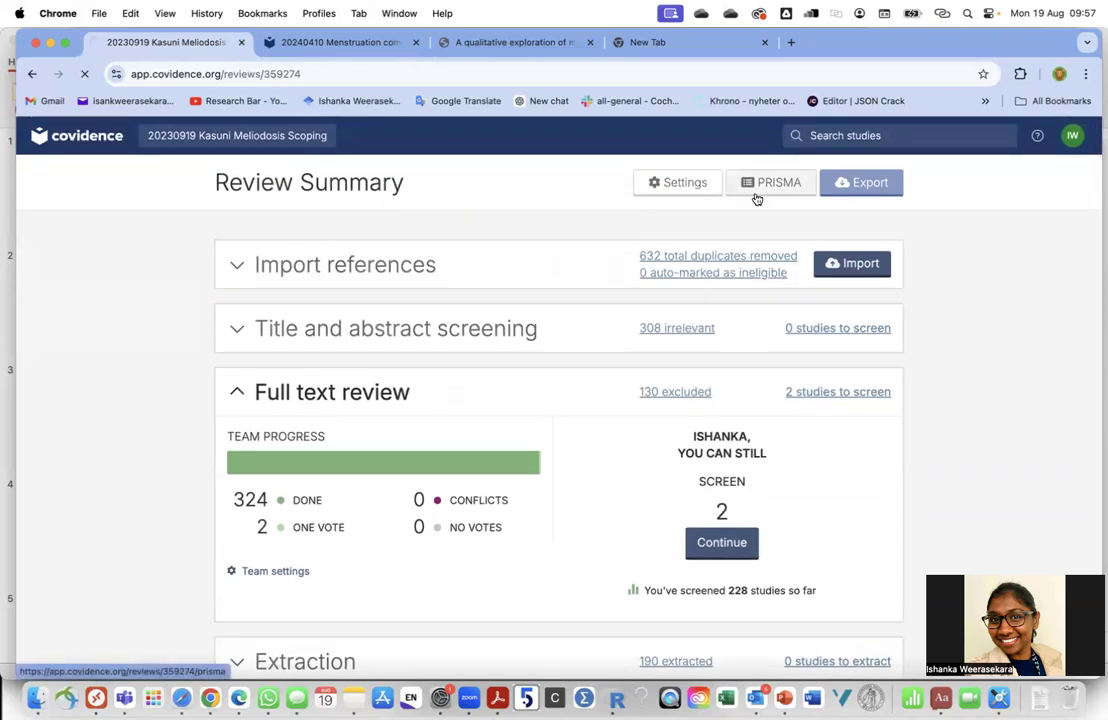
scroll(561, 388, down, 2)
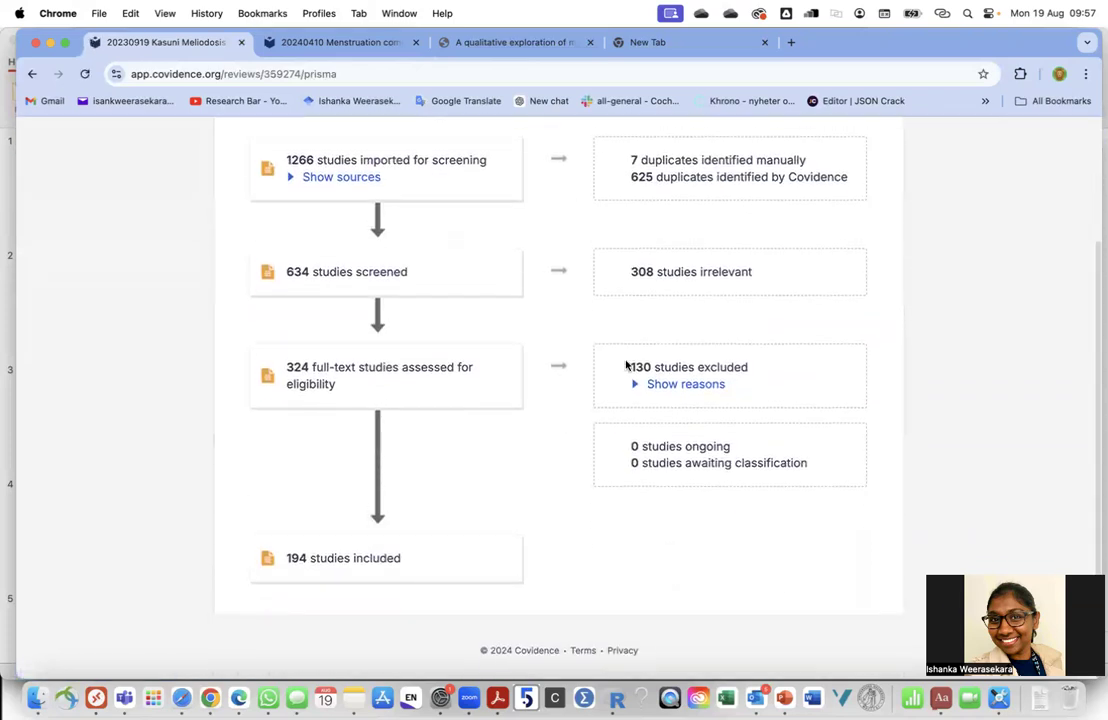
click(664, 386)
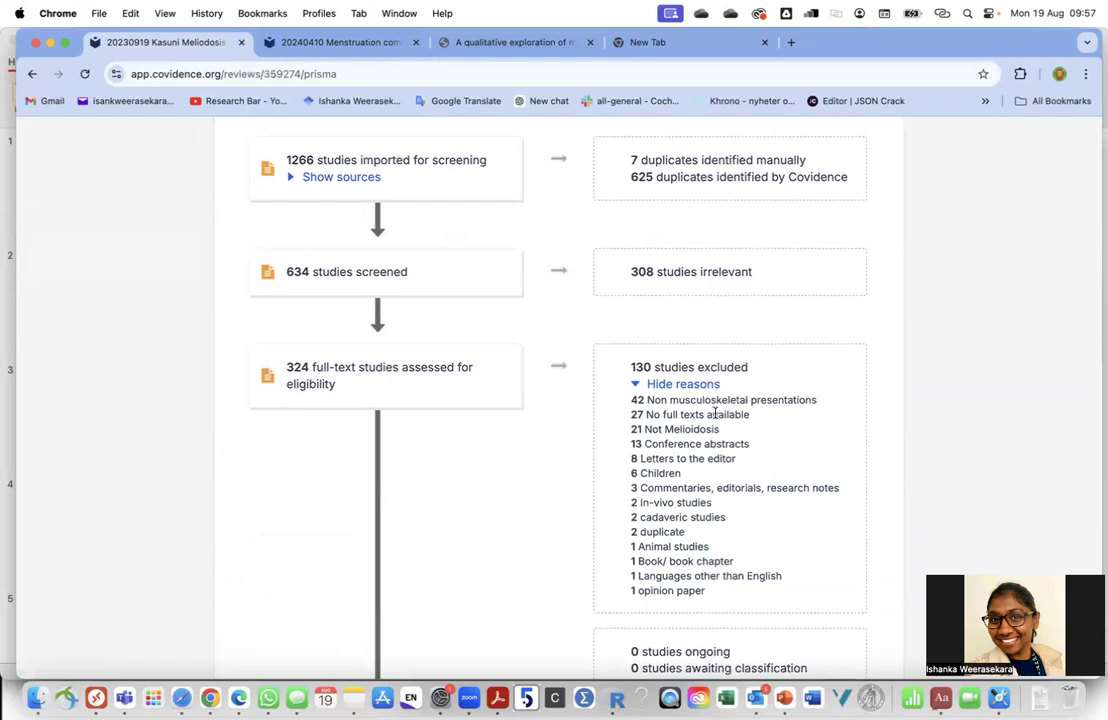
drag(642, 367, 692, 367)
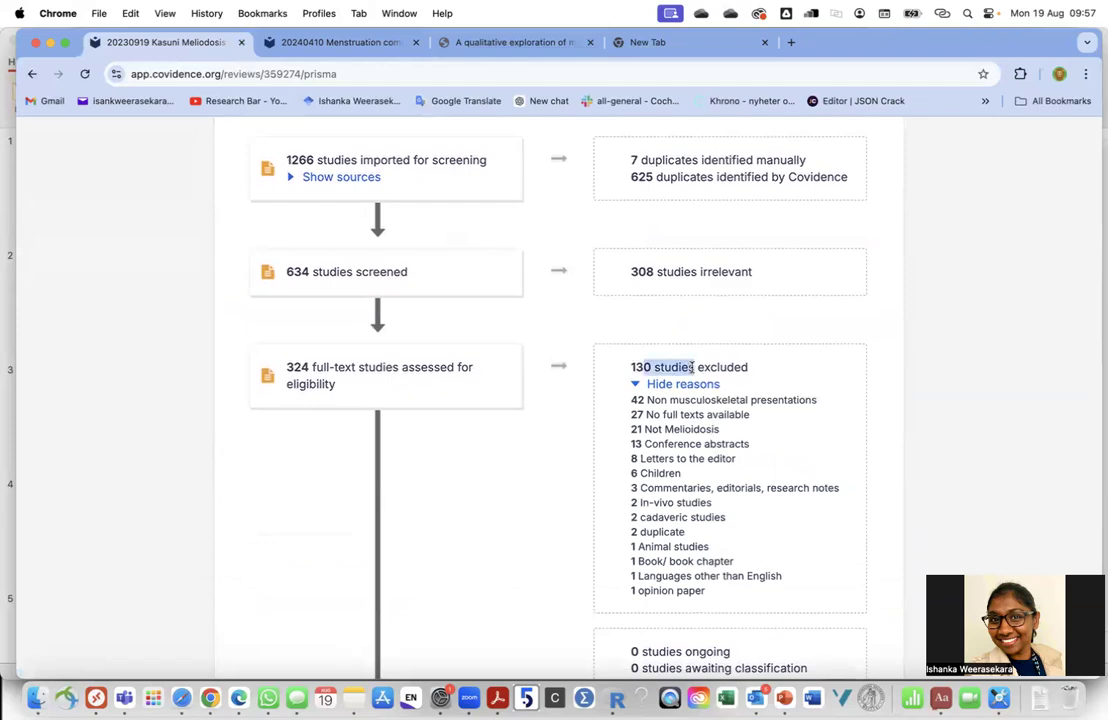
scroll(640, 406, up, 3)
scroll(640, 410, down, 3)
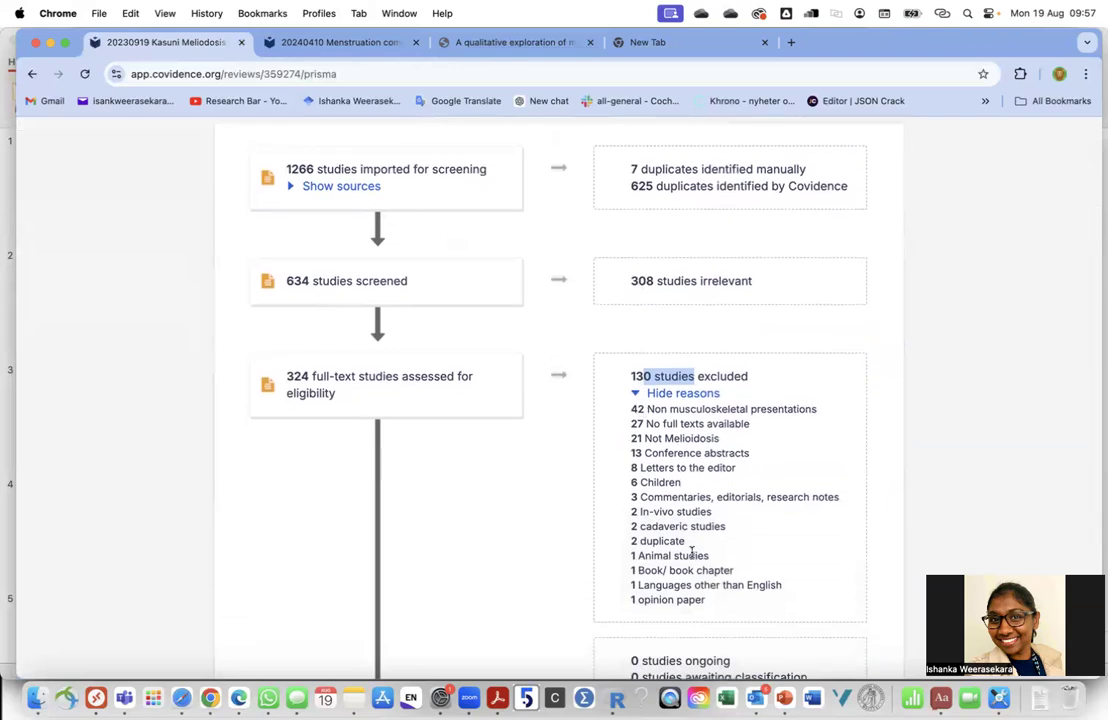
scroll(697, 531, up, 3)
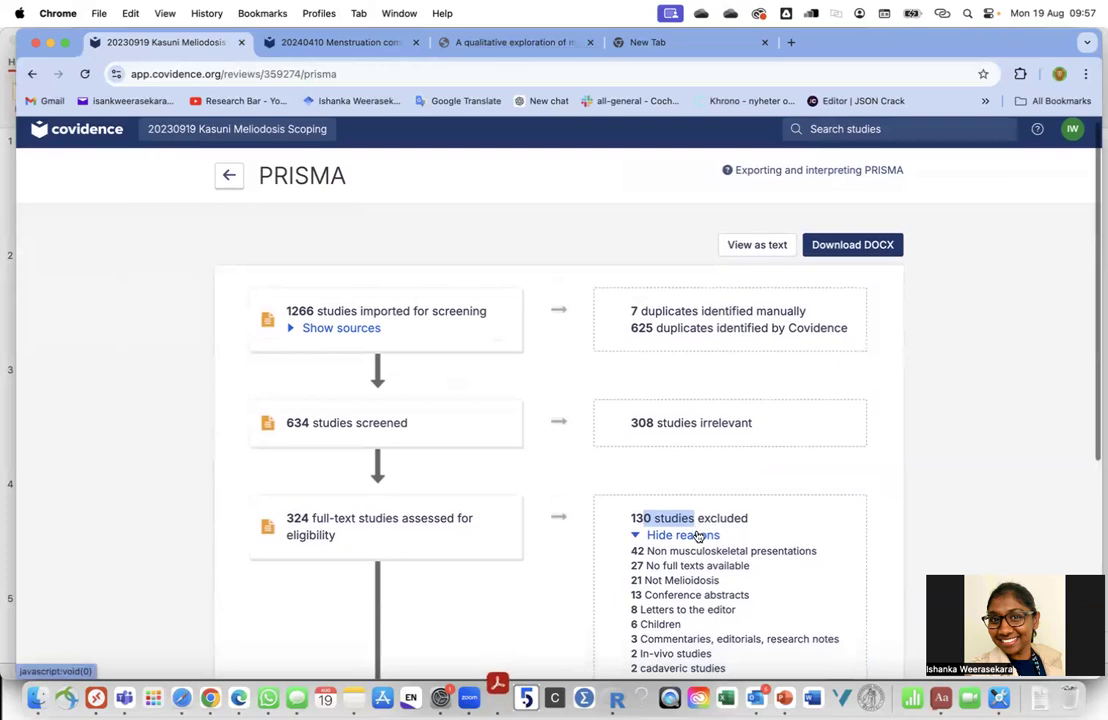
scroll(697, 531, down, 3)
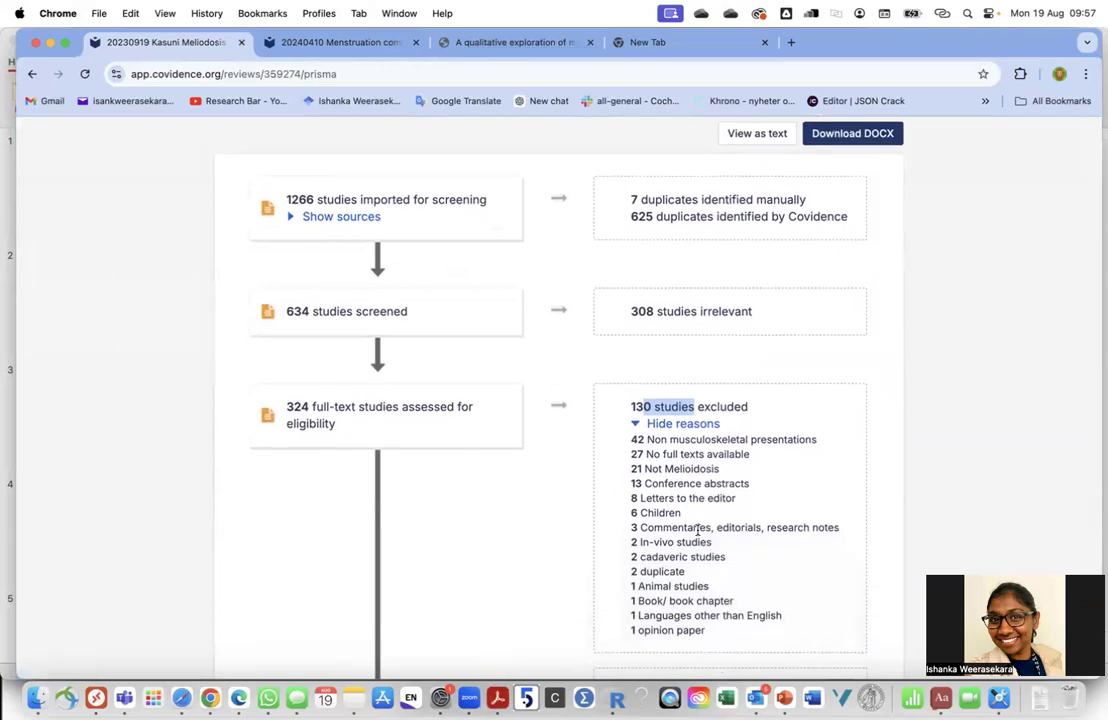
drag(670, 446, 833, 445)
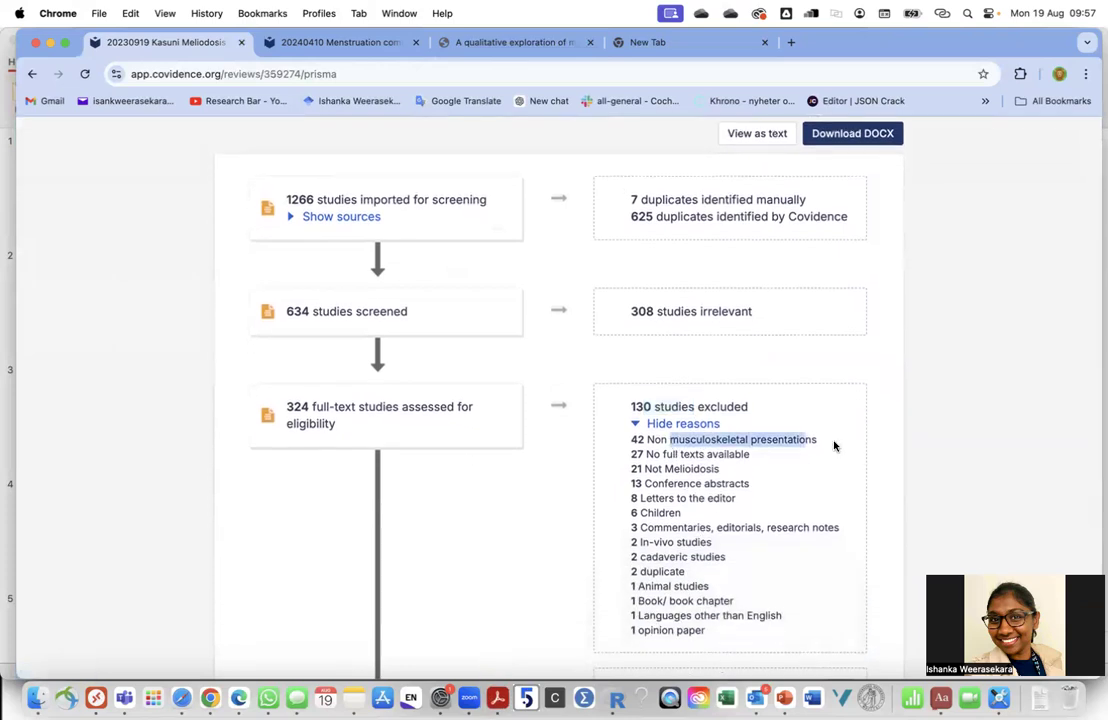
drag(632, 440, 819, 440)
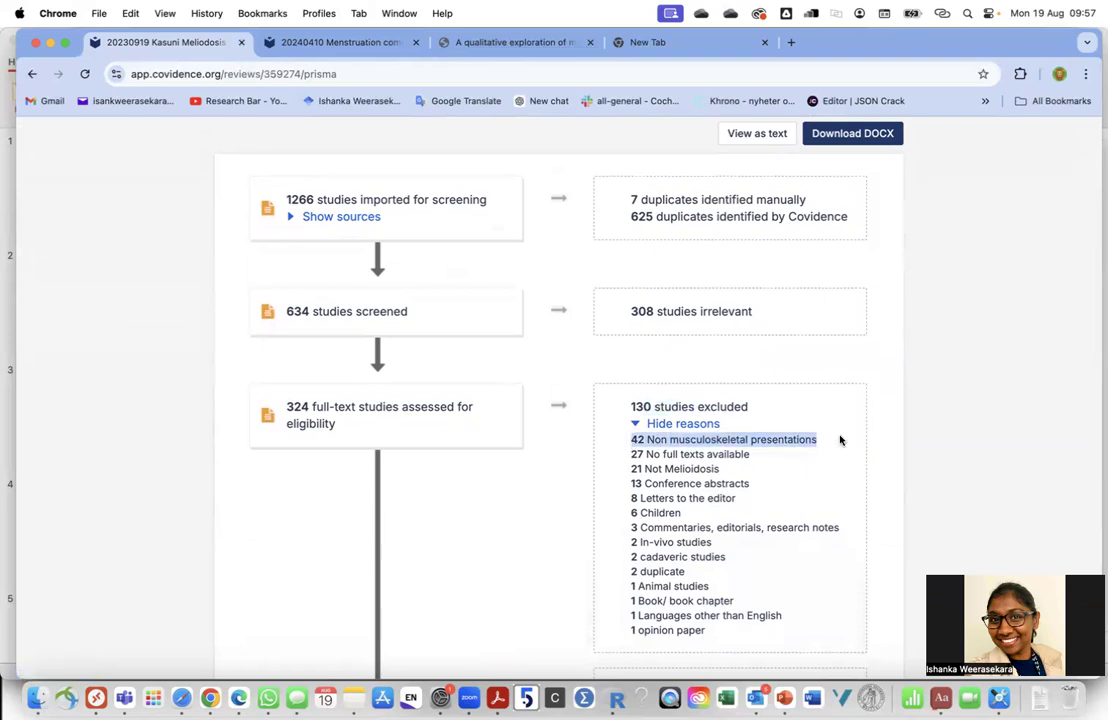
Expand the import sources under 1266 studies imported: Embase, Scopus and MEDLINE
scroll(840, 440, down, 1)
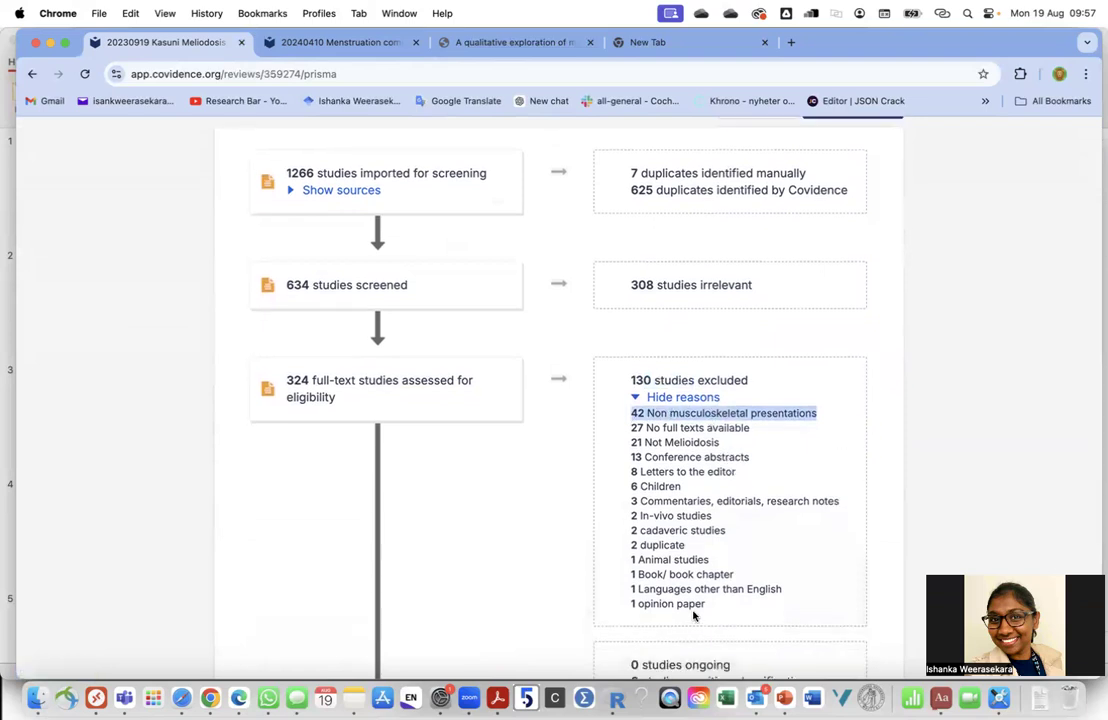
scroll(729, 470, down, 5)
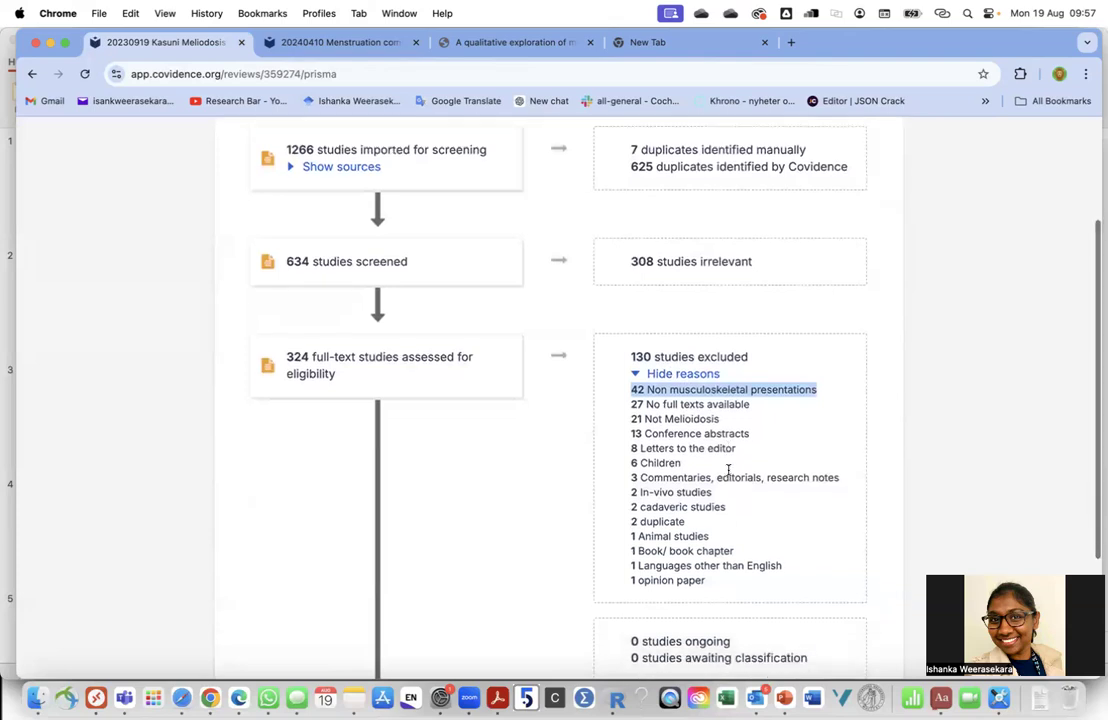
scroll(729, 472, up, 8)
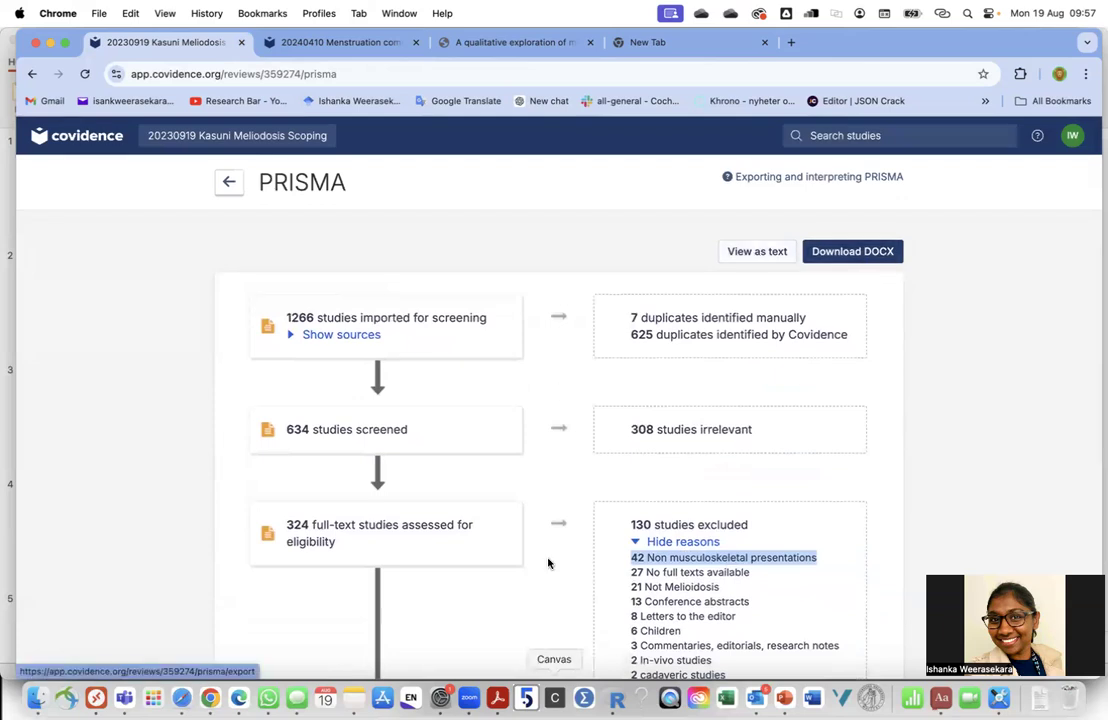
scroll(559, 386, down, 5)
scroll(559, 386, up, 5)
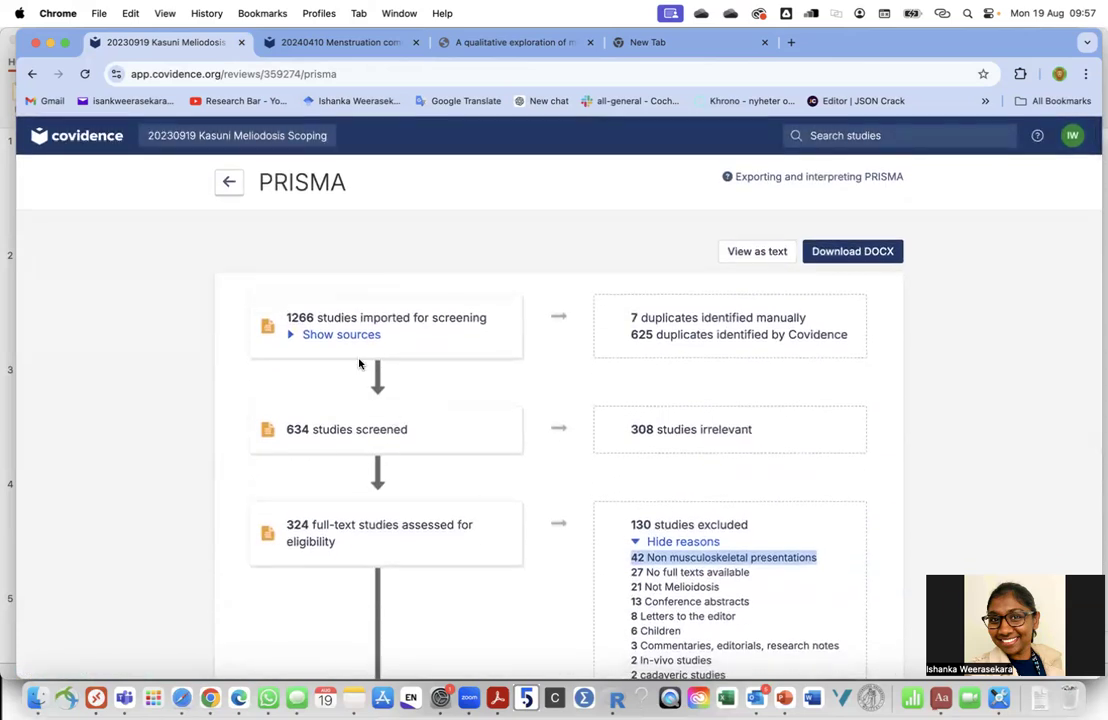
click(364, 335)
scroll(272, 208, down, 2)
scroll(266, 205, up, 2)
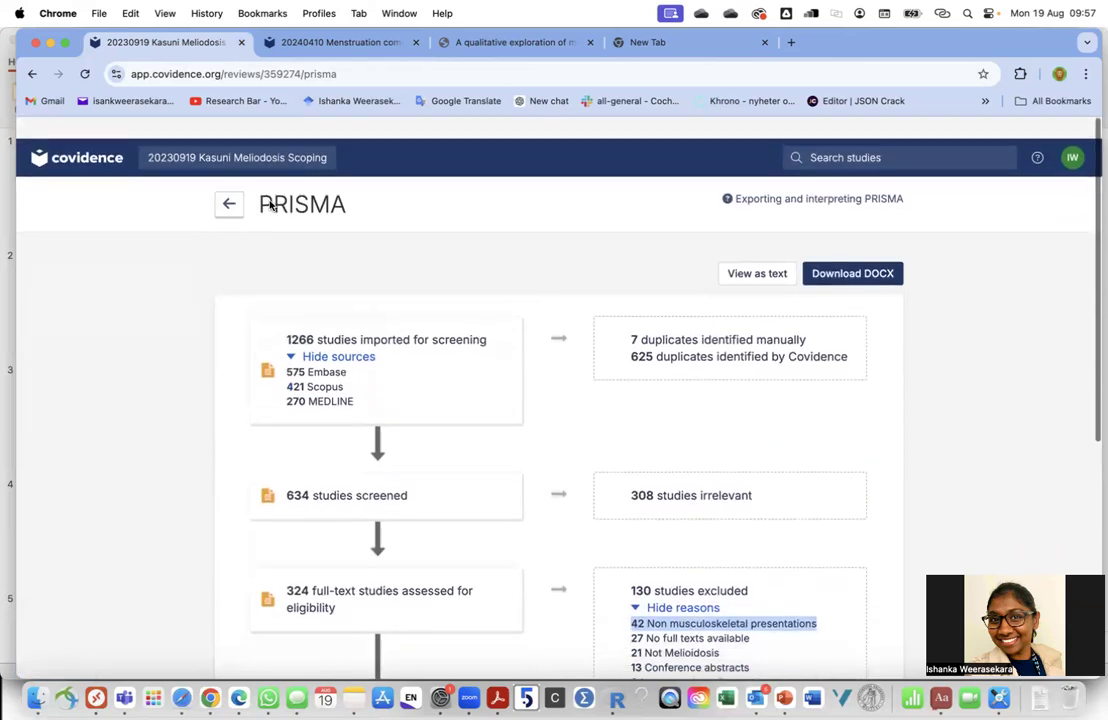